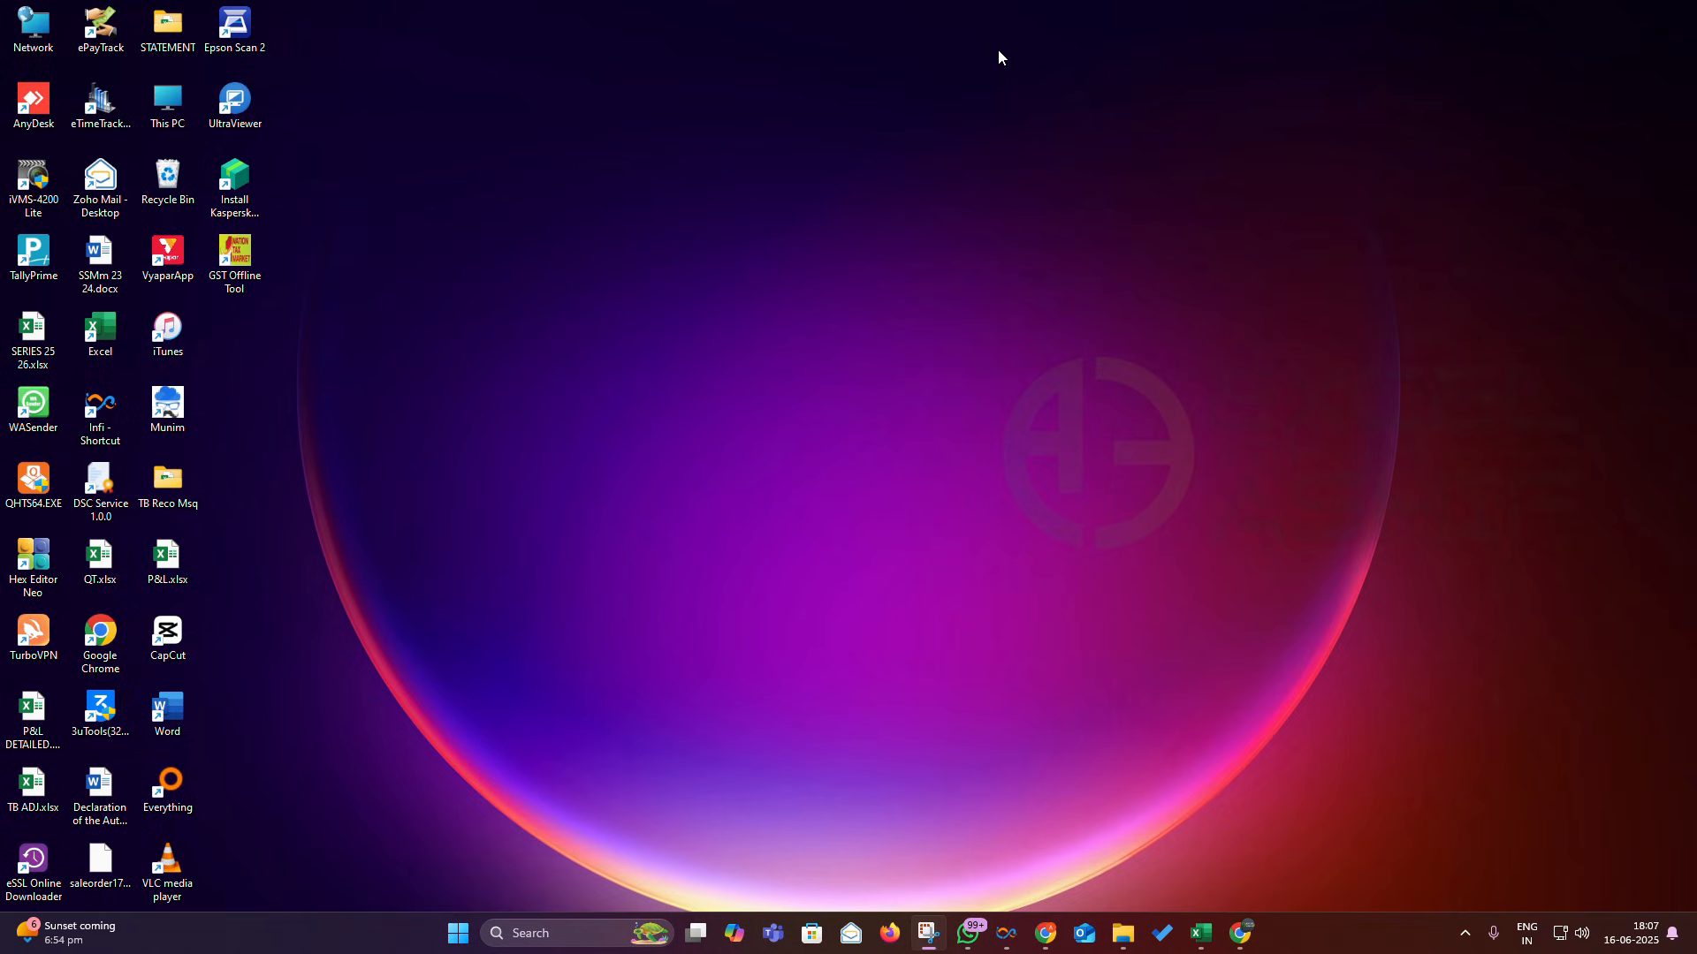
- Bring the May salary 25.xlsx workbook forward, then switch to the Excel With Ashif YouTube channel
click(1213, 937)
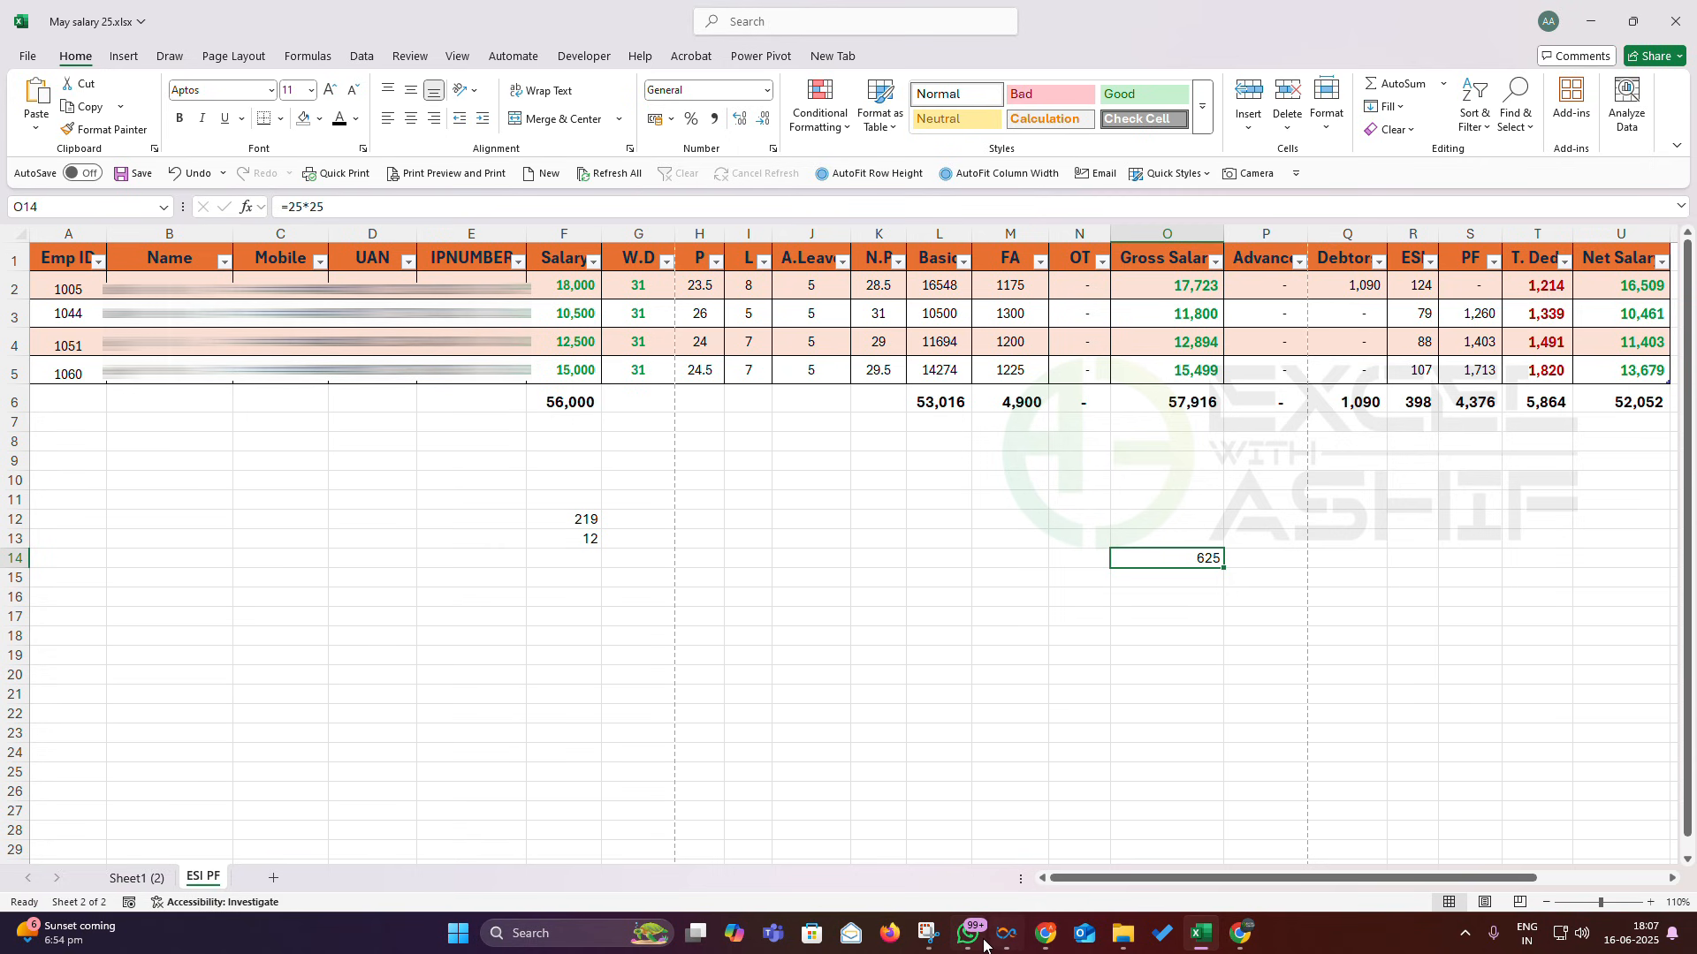
click(1045, 933)
- Play the Easy Payroll Management video, pause it at 0:41, and minimize Chrome
scroll(882, 439, down, 2)
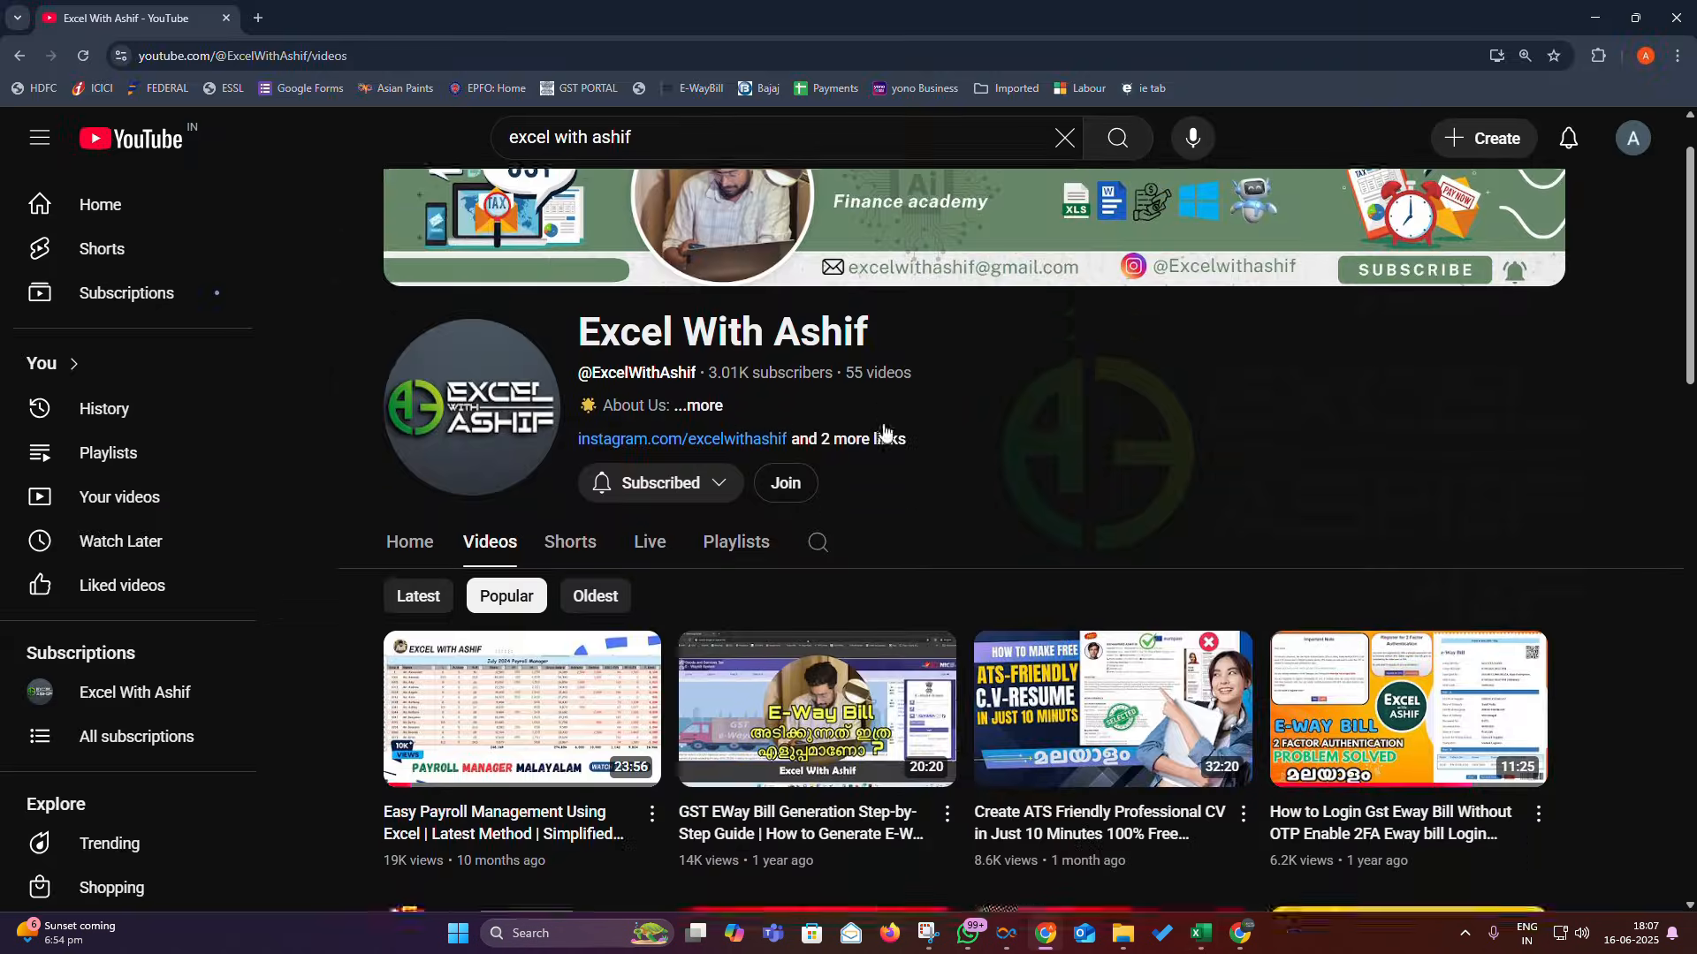
click(725, 753)
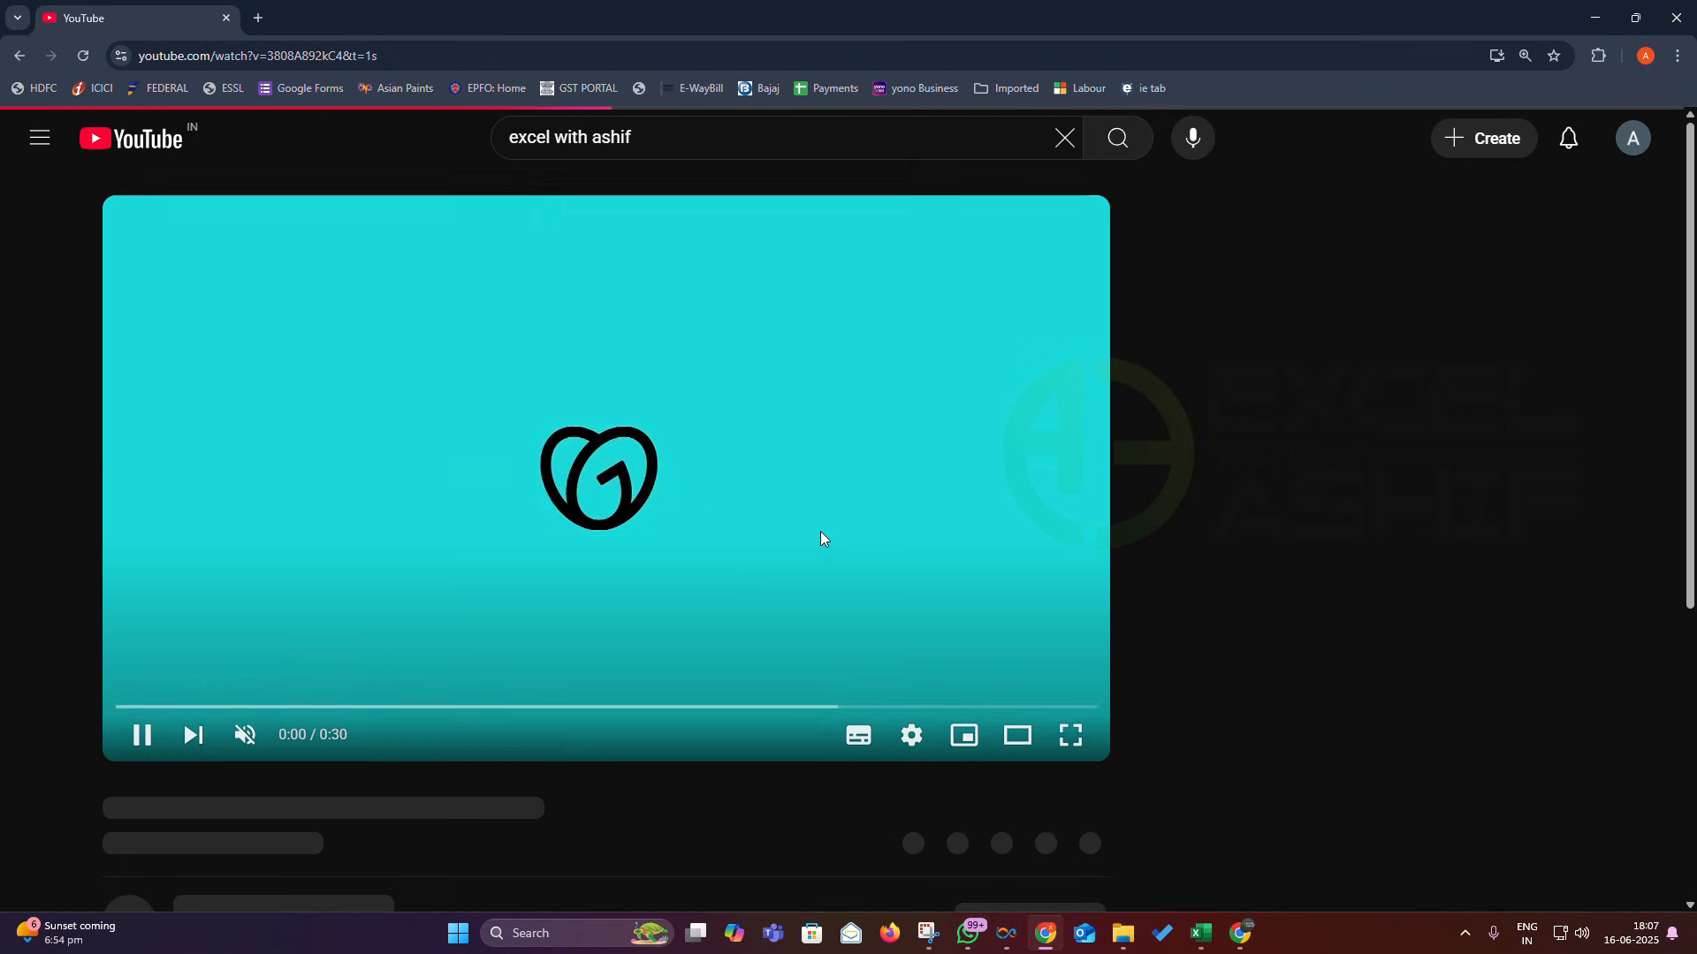
scroll(357, 678, down, 1)
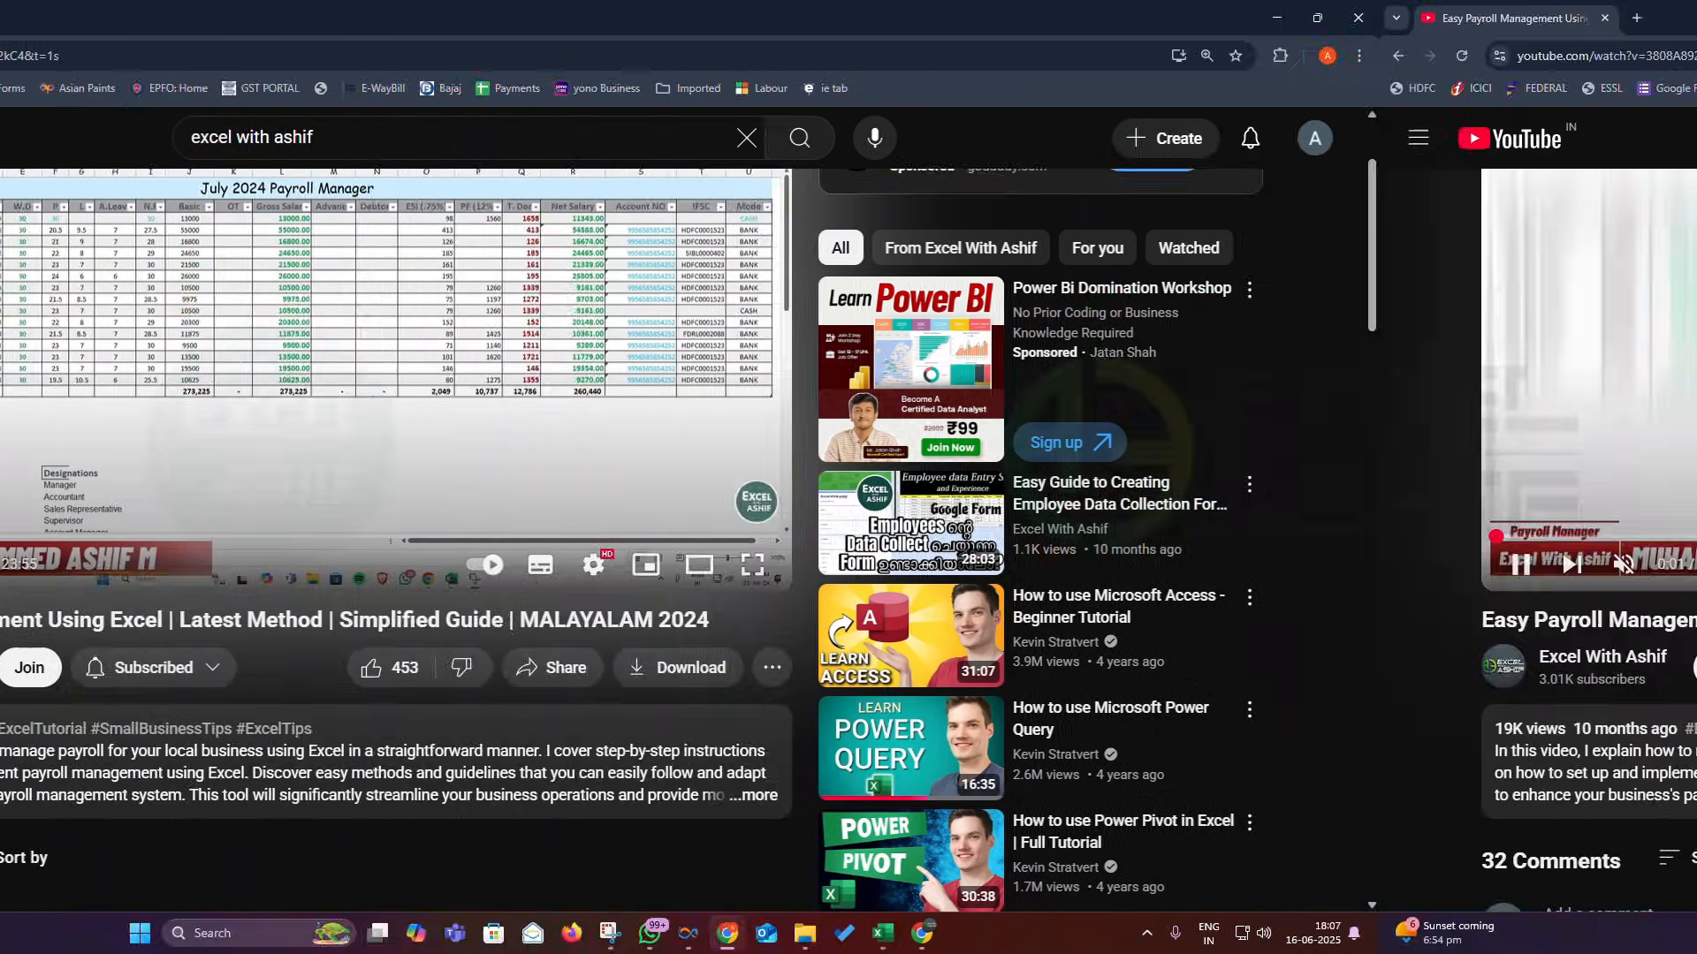
click(460, 565)
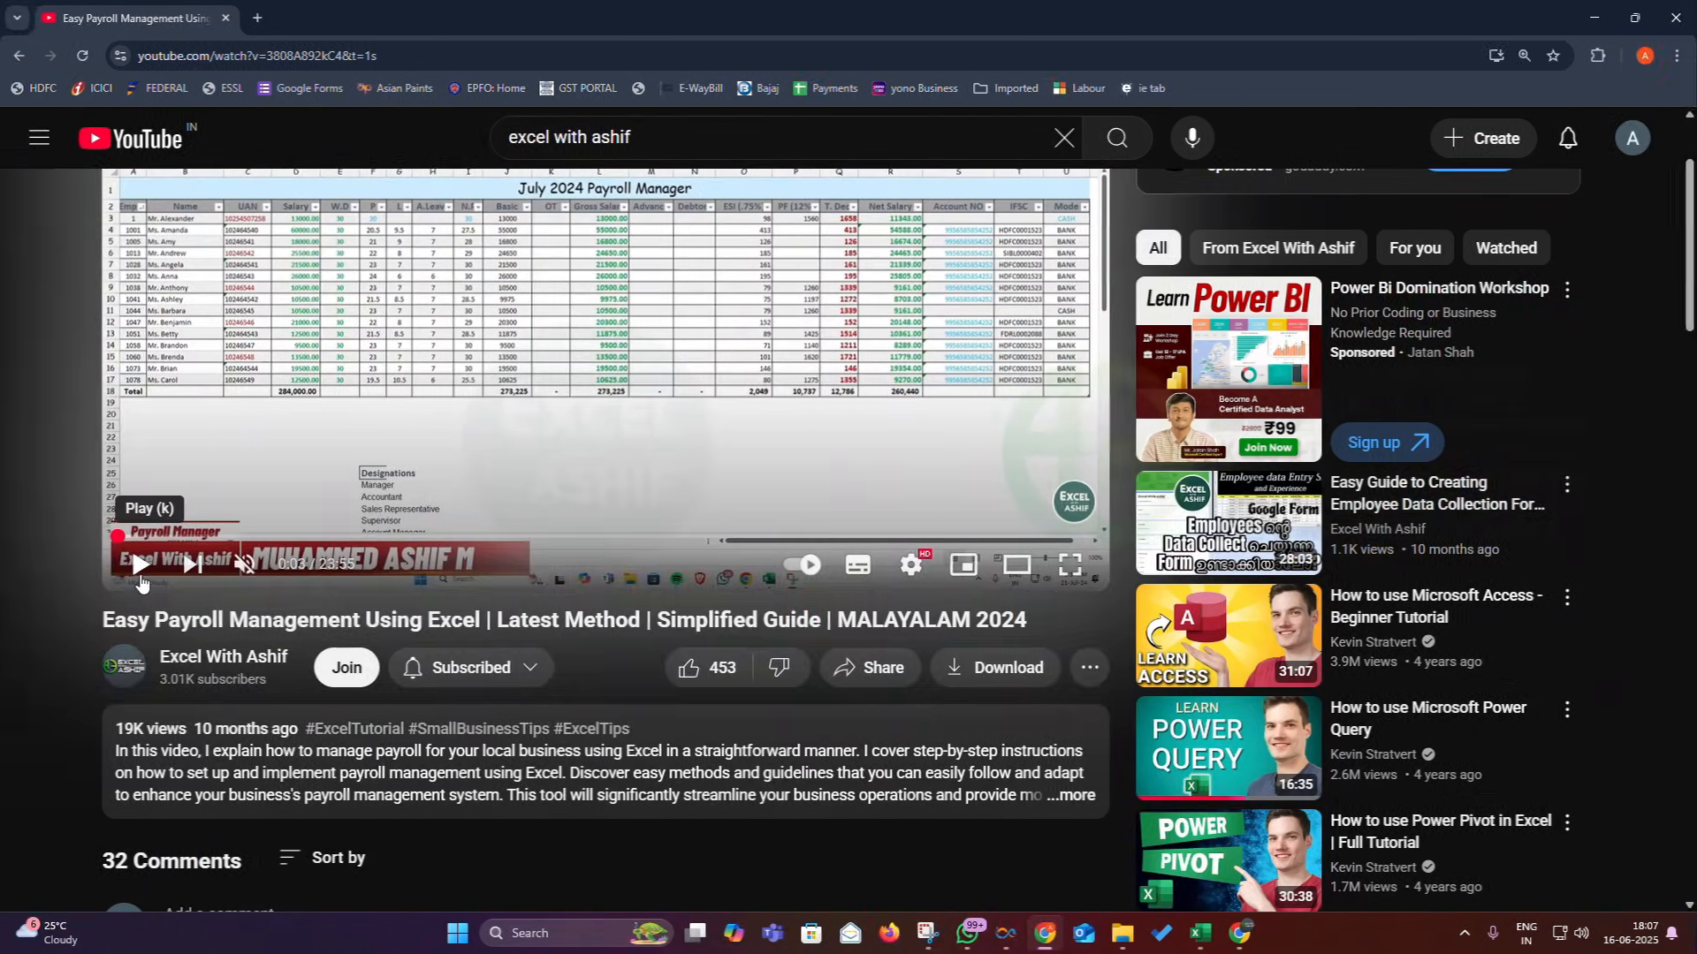
click(146, 536)
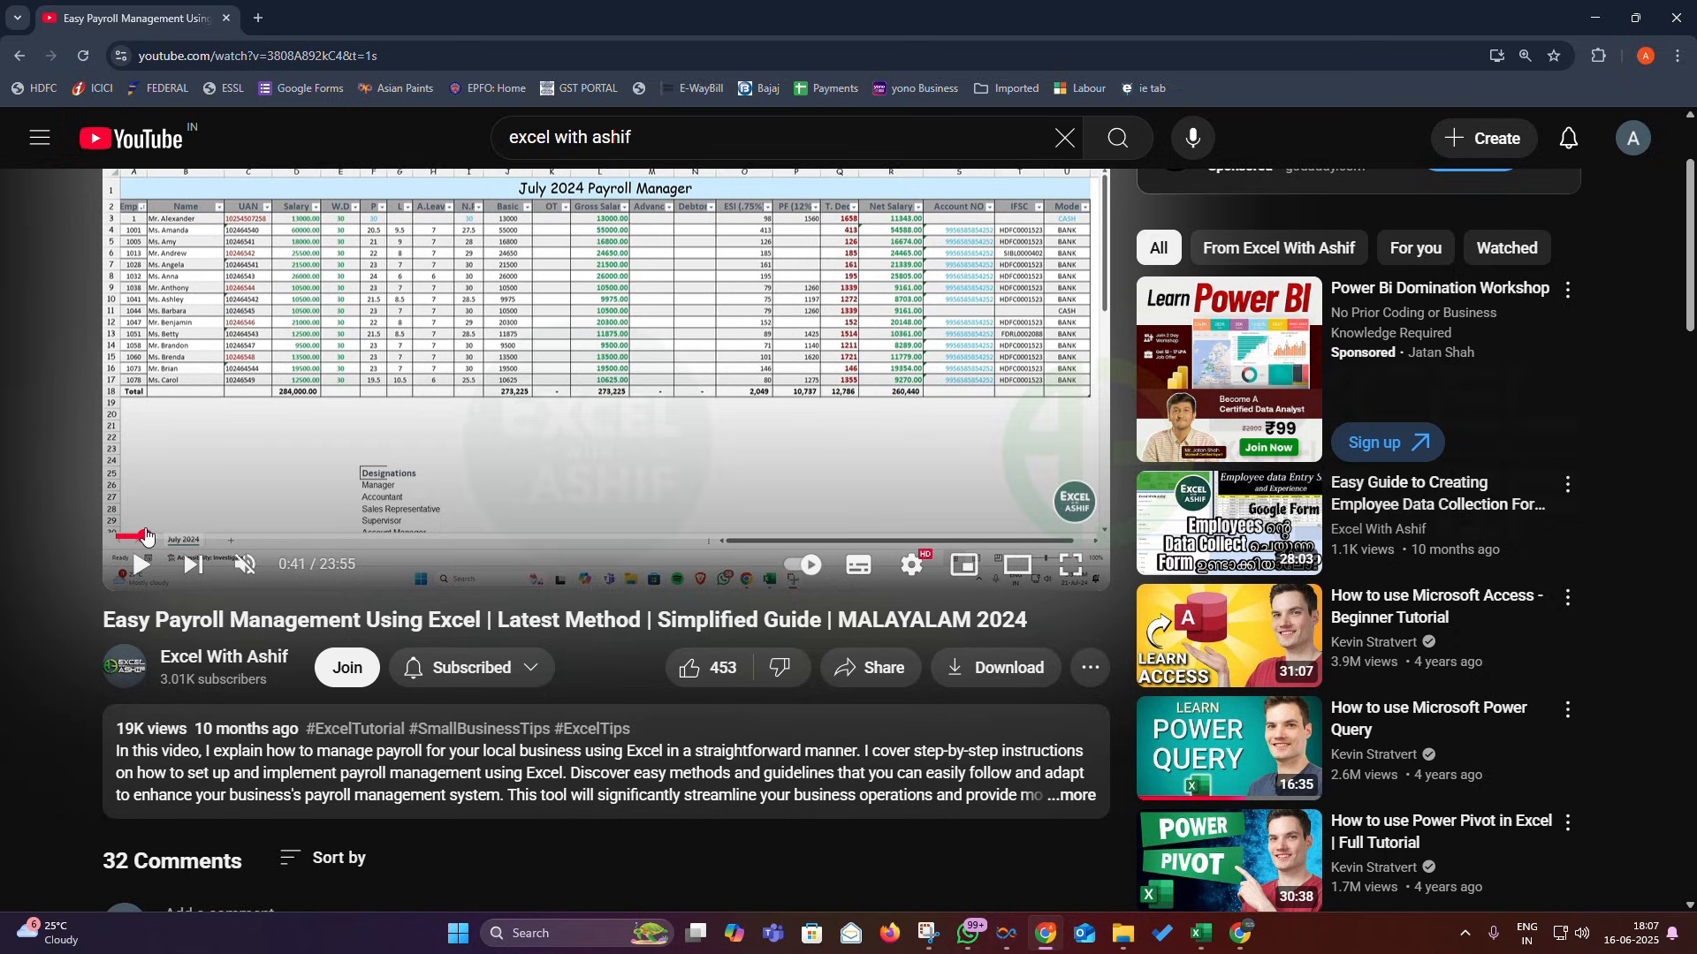
click(259, 18)
click(1047, 933)
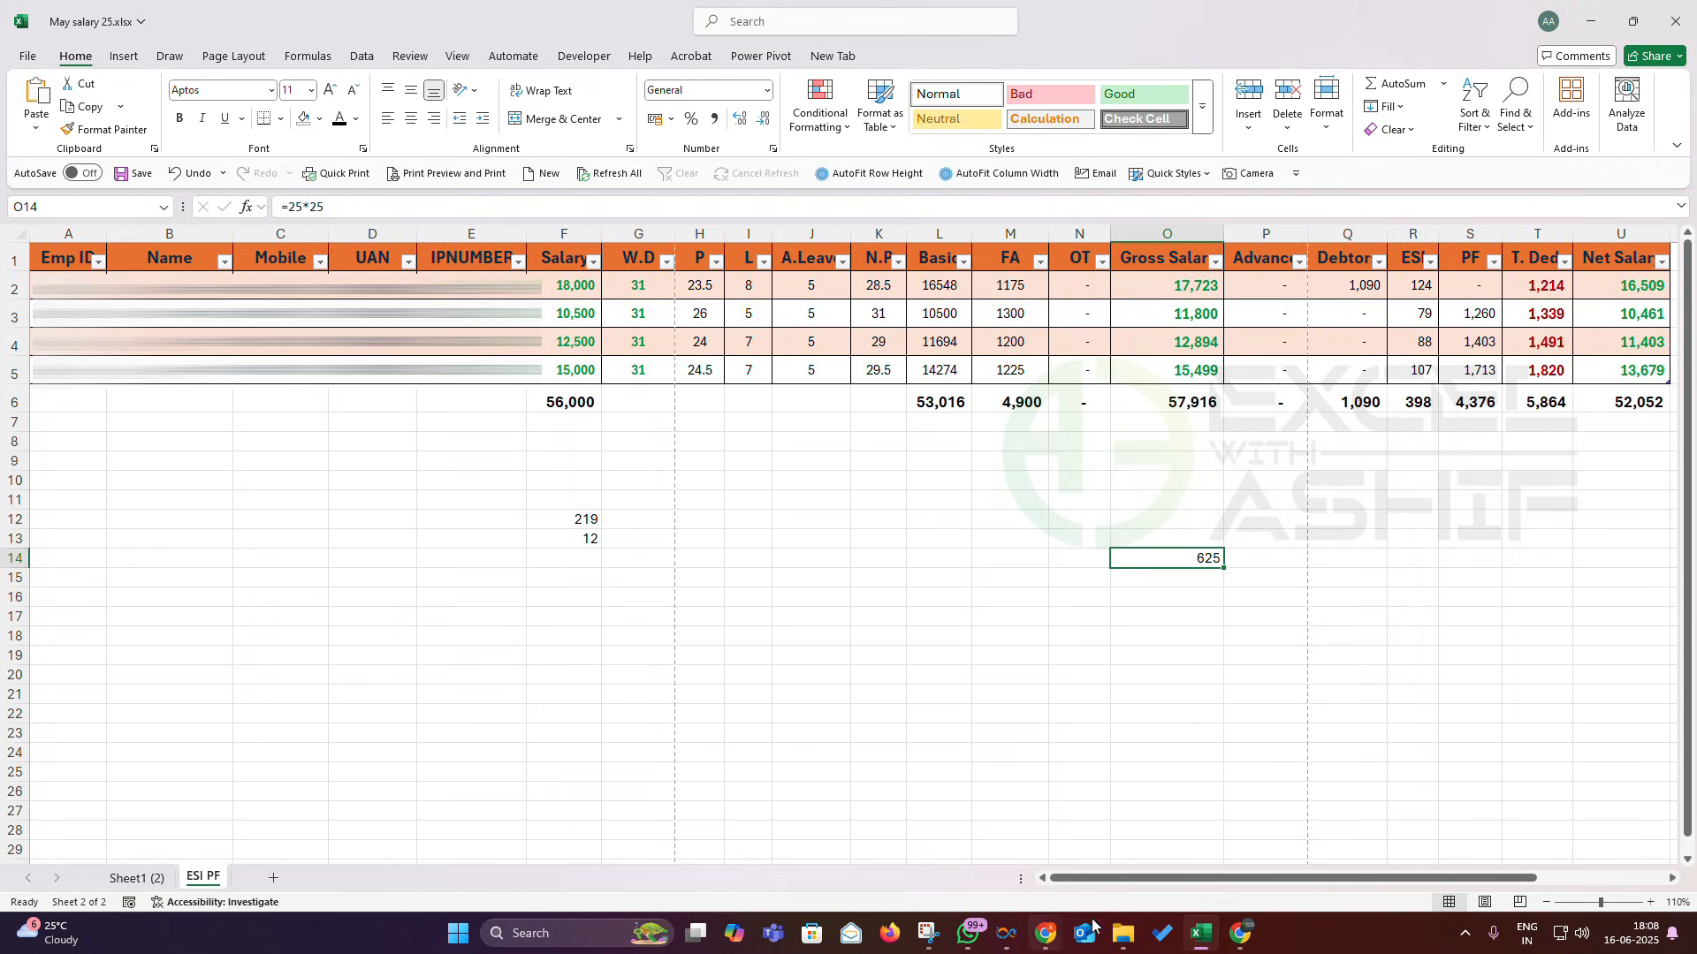
- Bring up the Downloads > CLASS folder in File Explorer, showing PF Template.xlsm
click(1123, 936)
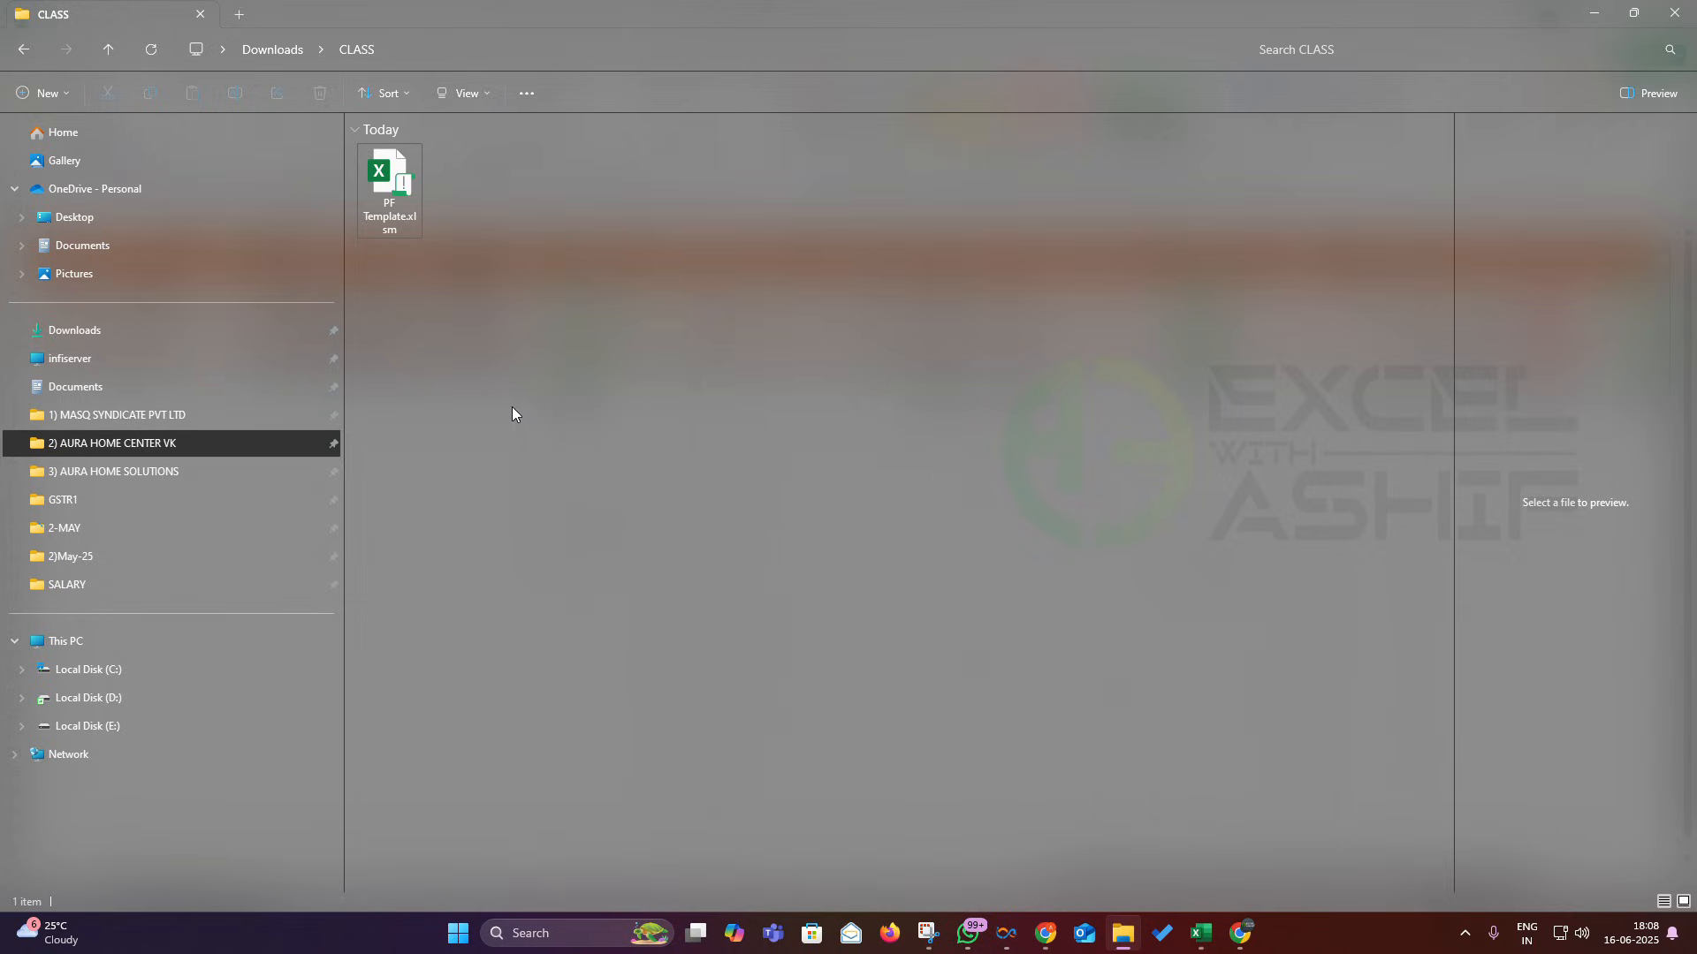
- Check PF Template.xlsm's properties, then open the file in Excel
right_click(380, 187)
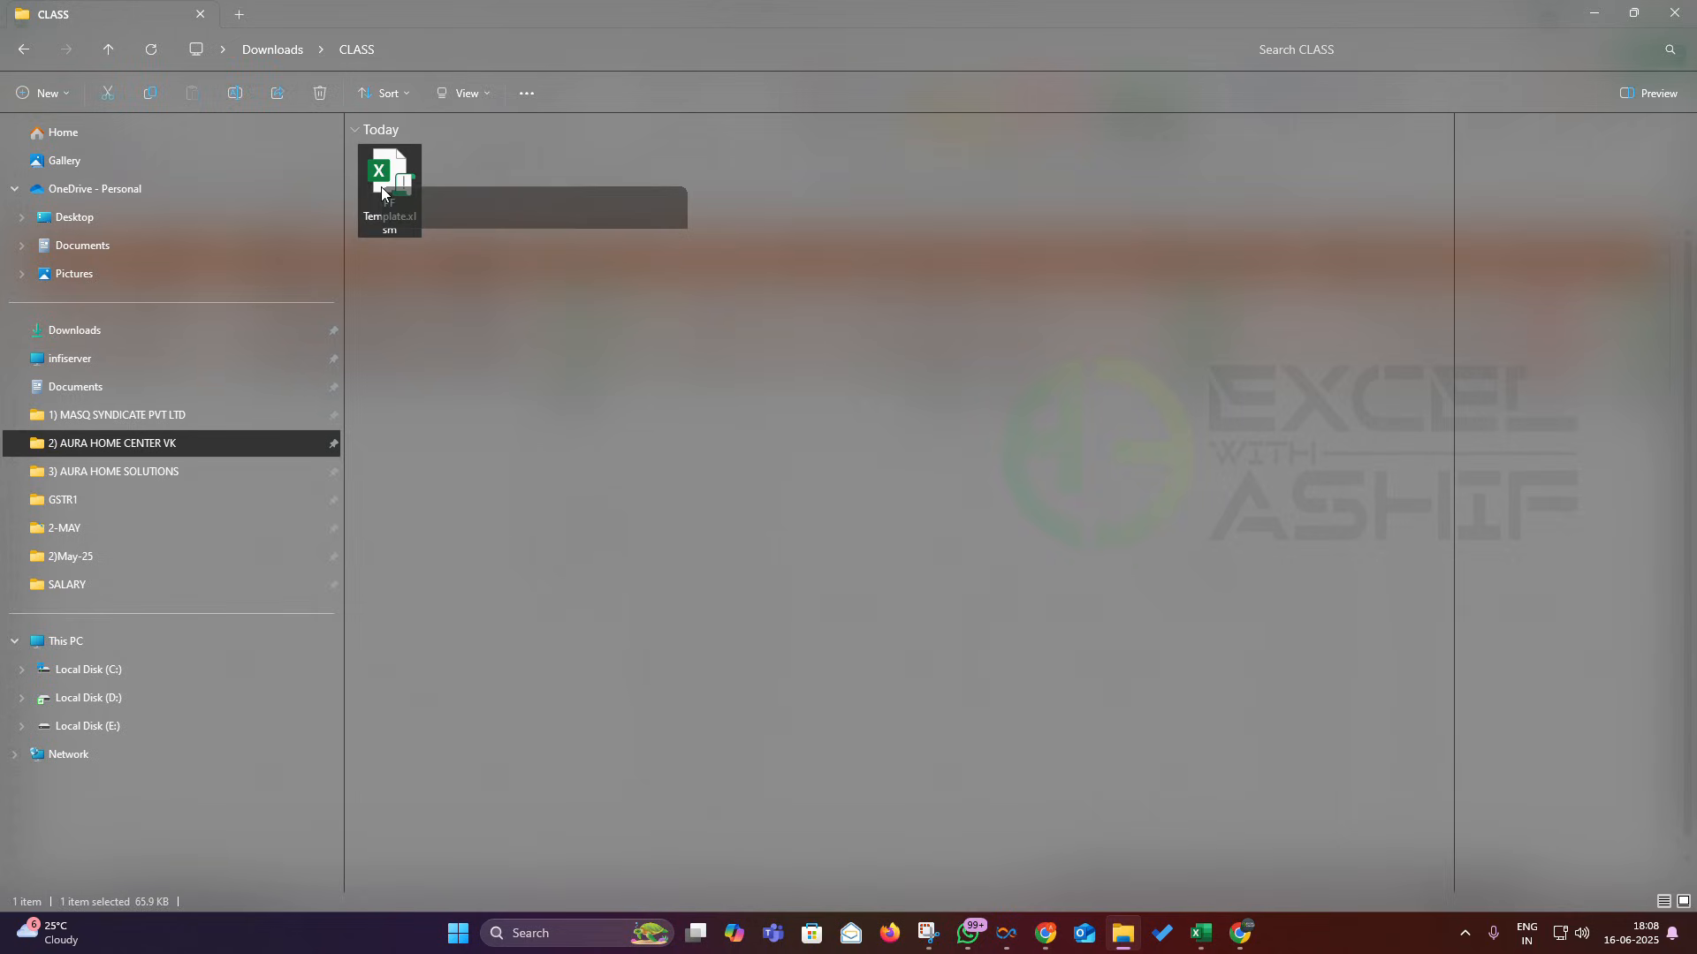
click(438, 417)
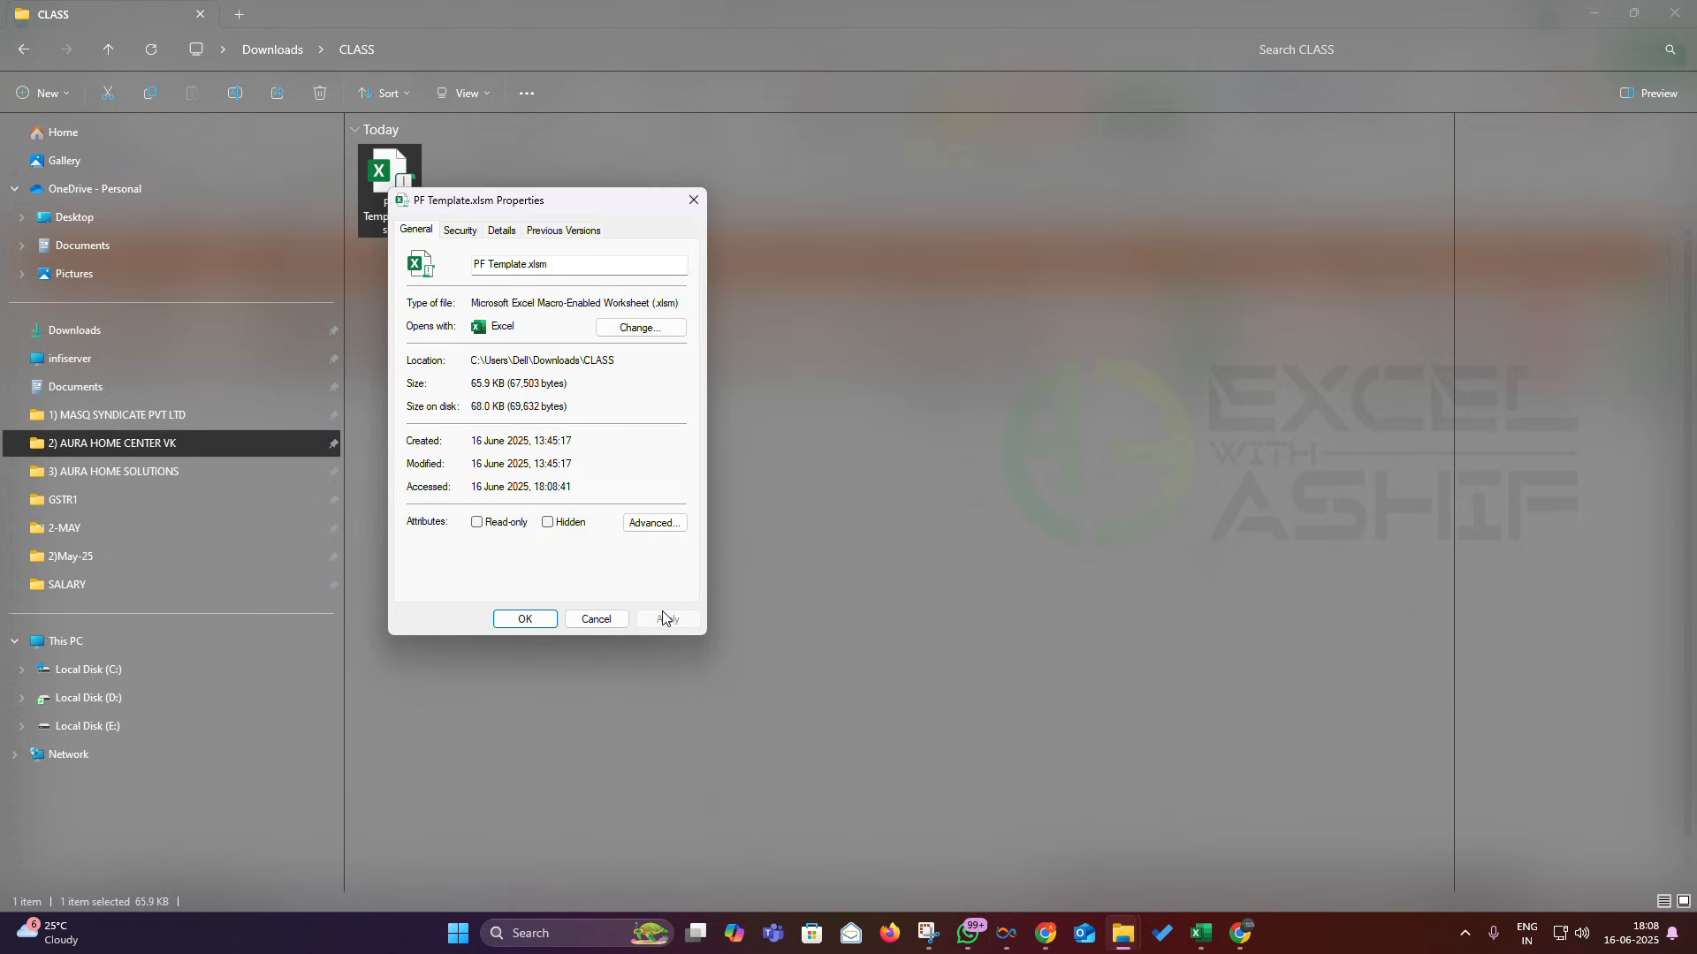
click(526, 619)
double_click(405, 176)
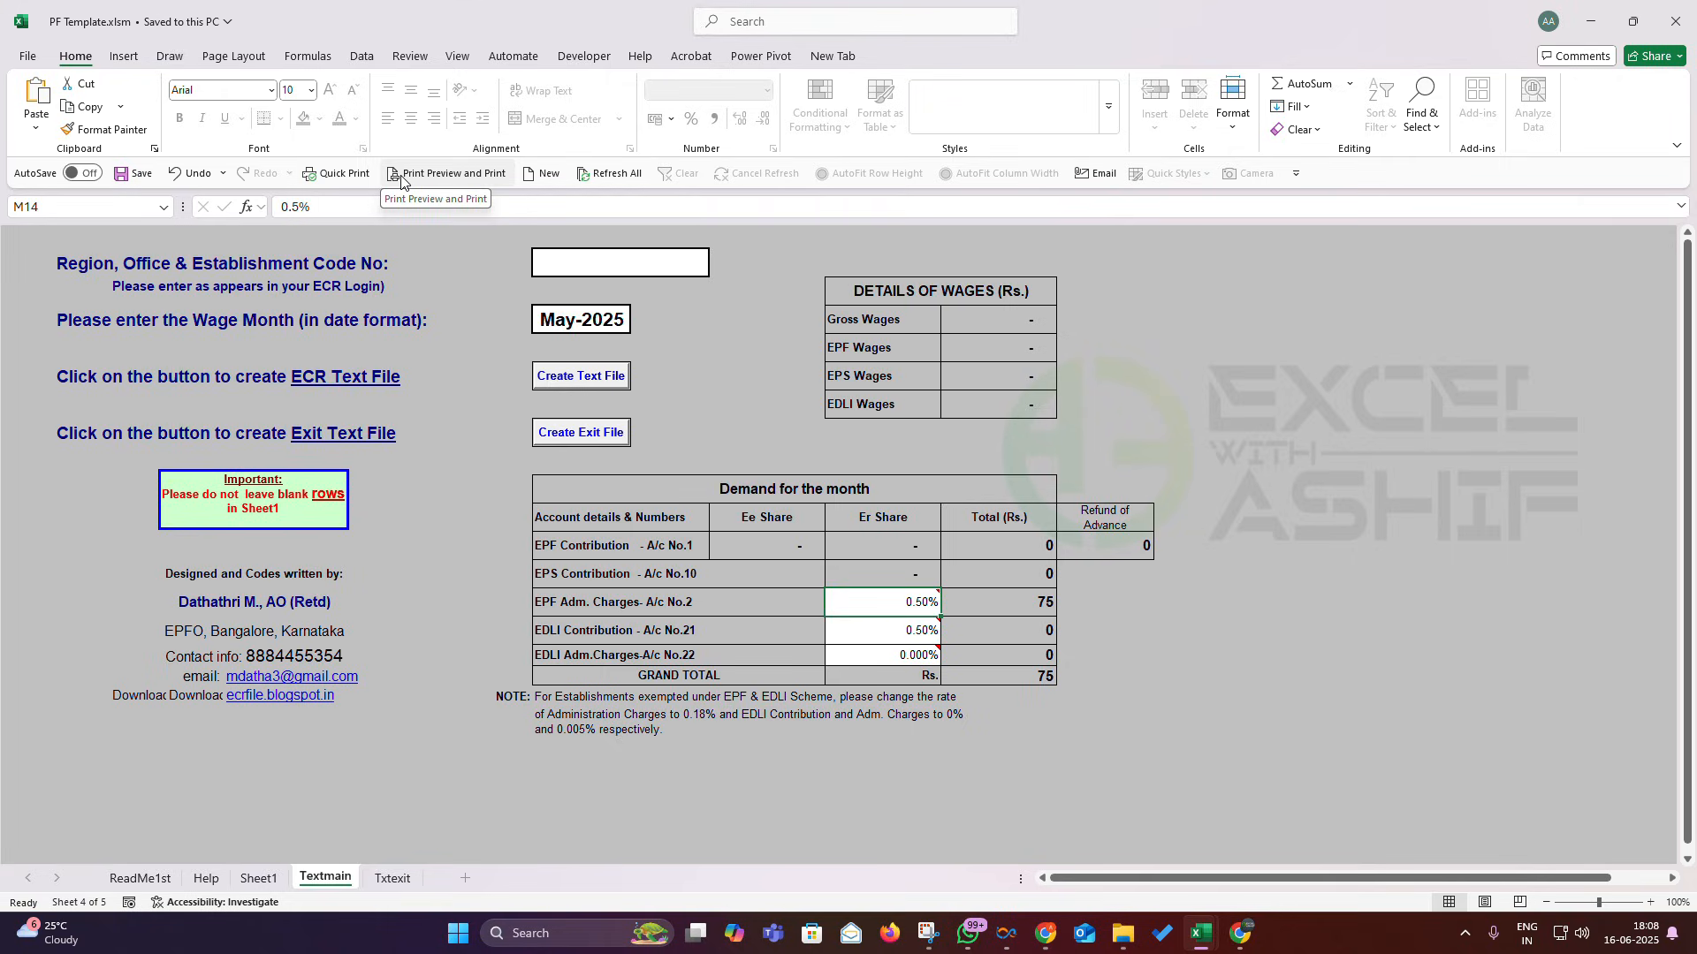
- Check the May-2025 wage month, then inspect Sheet1's UAN, Member Name and Gross Wages cells
click(583, 320)
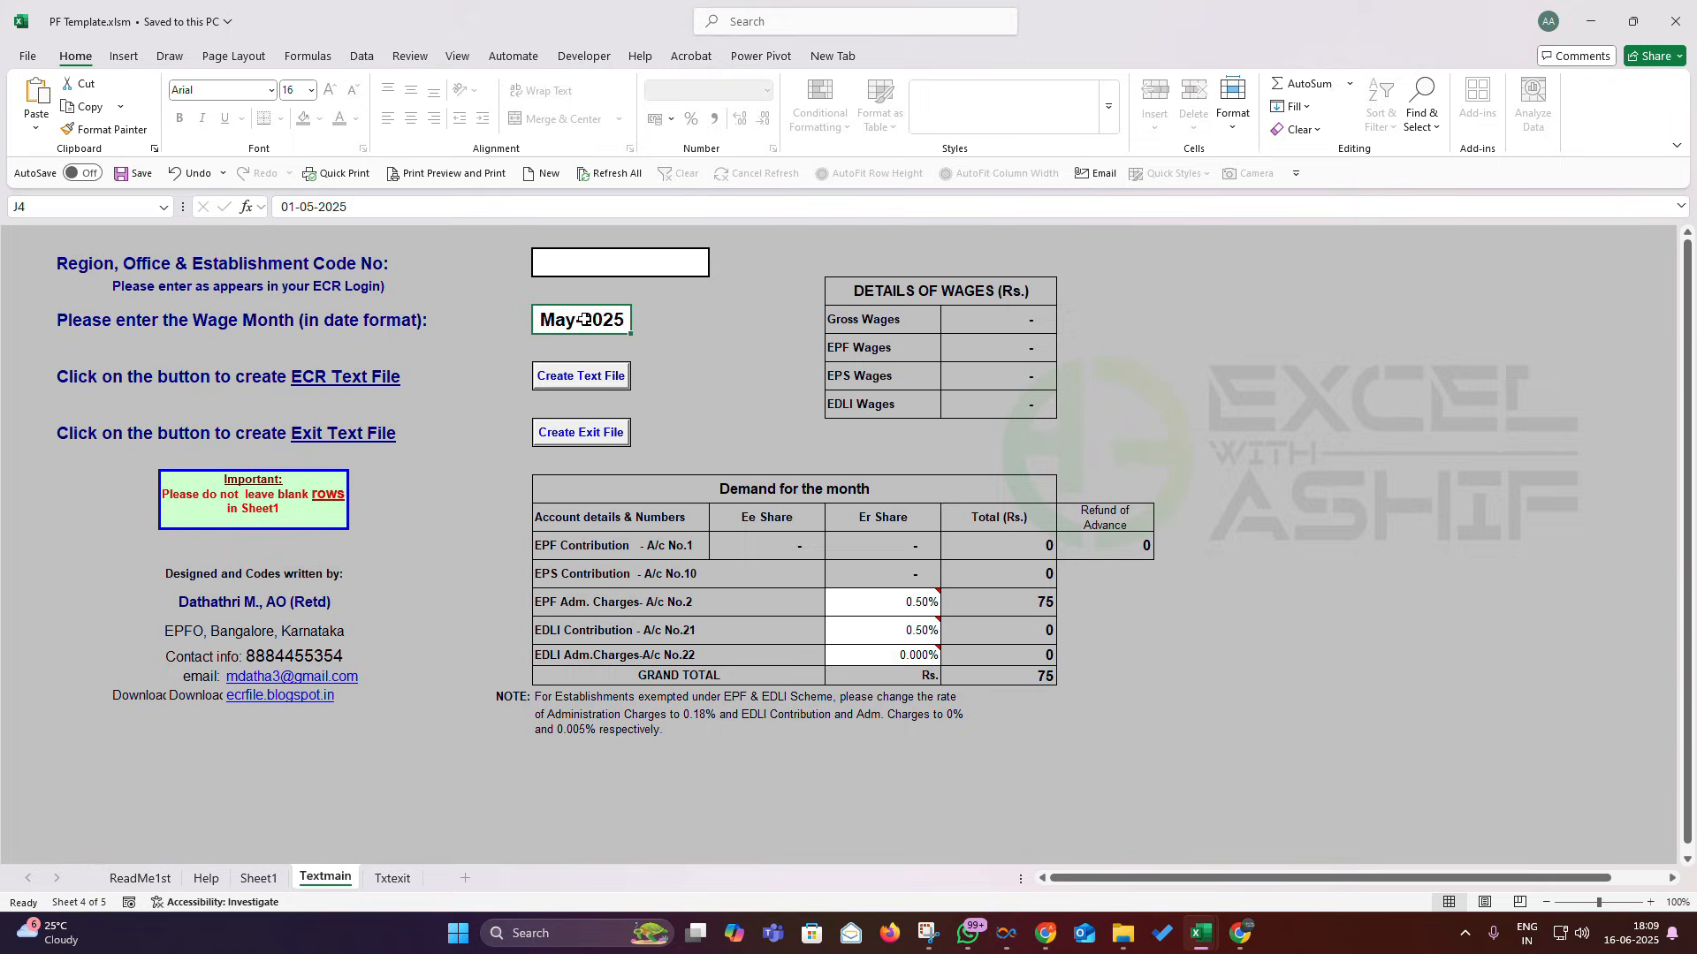
click(274, 877)
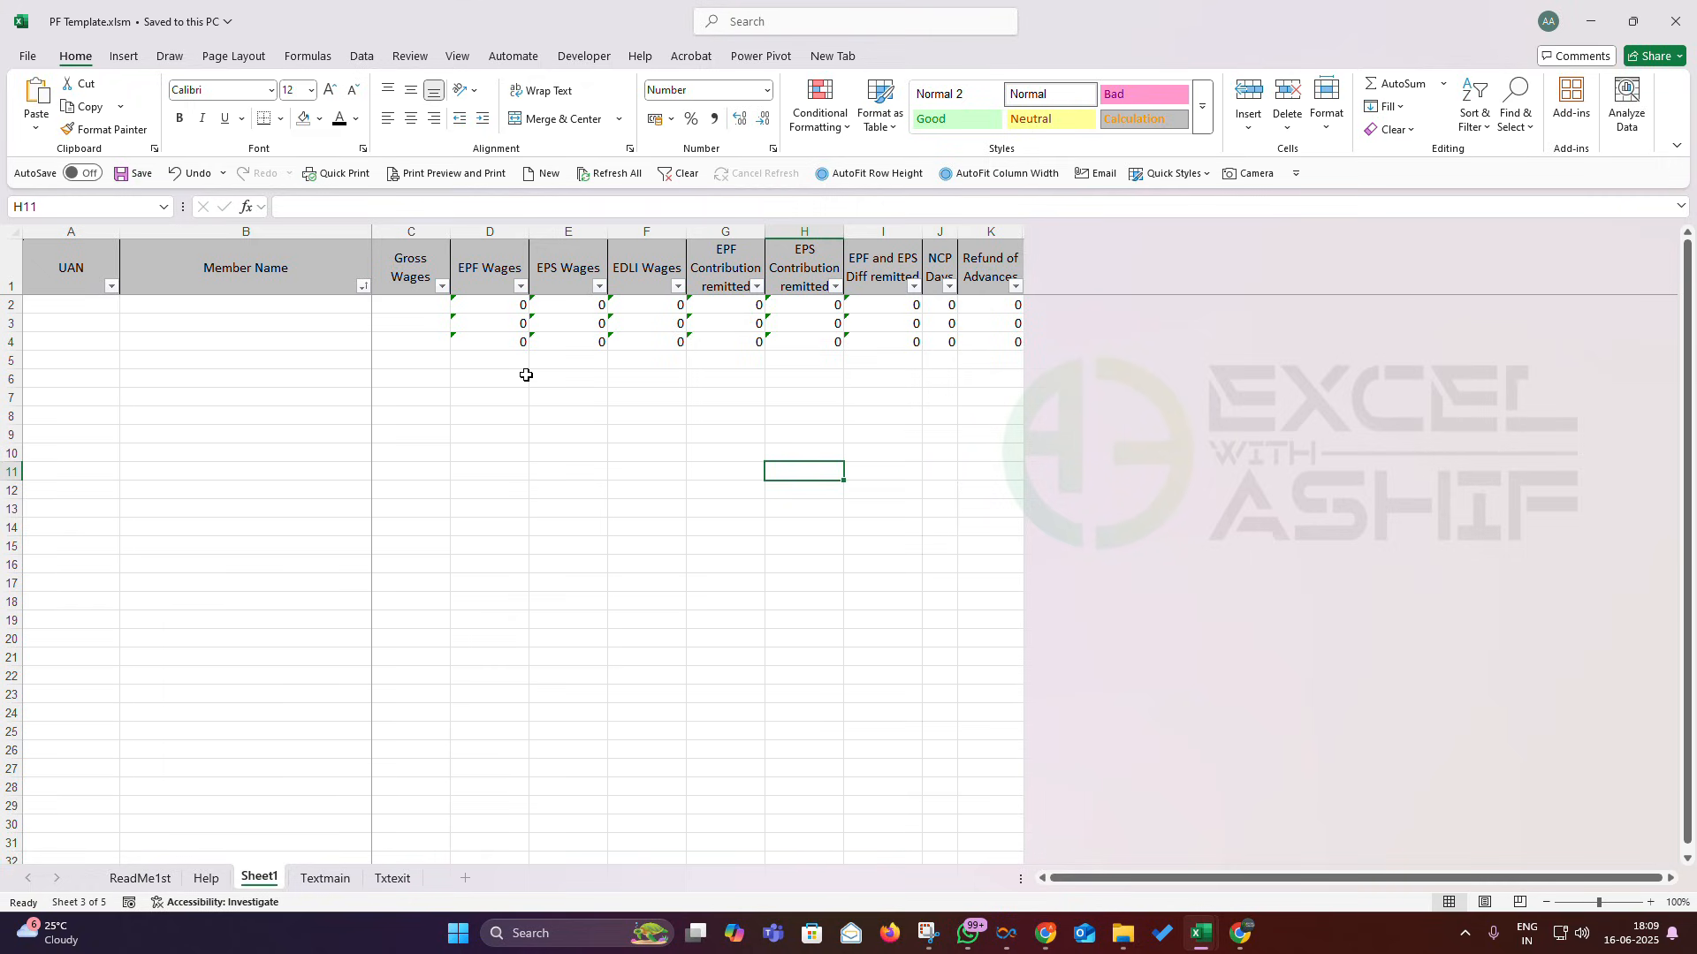
click(78, 297)
drag(265, 305, 243, 351)
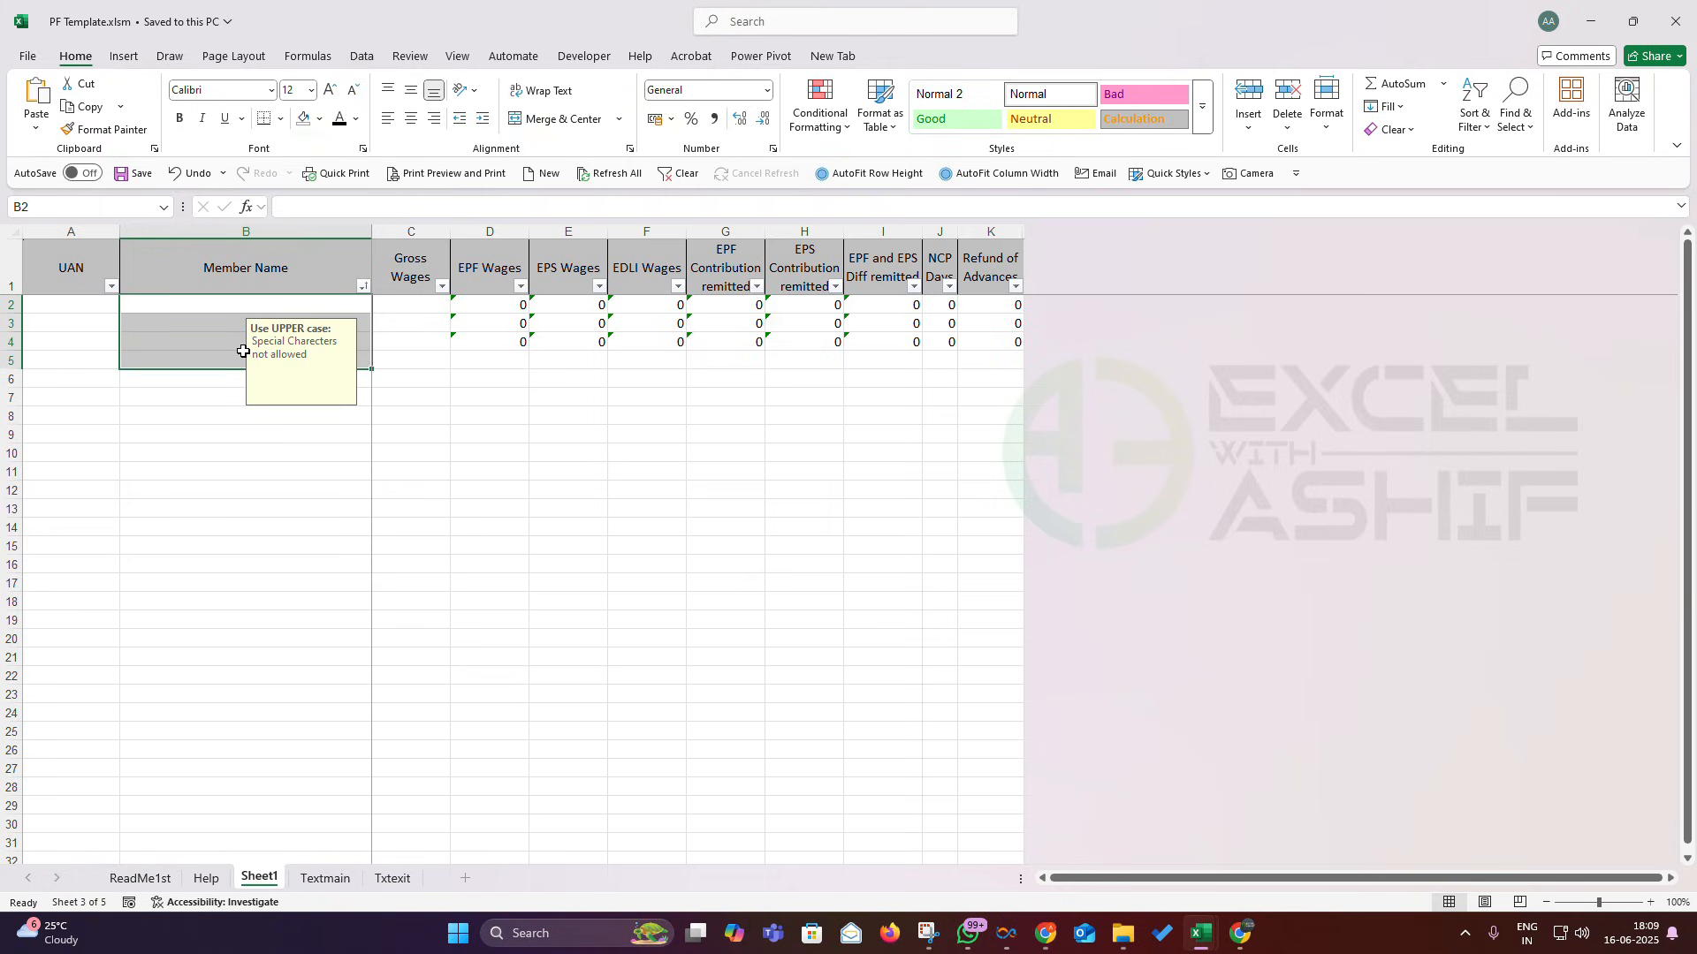
drag(420, 303, 418, 365)
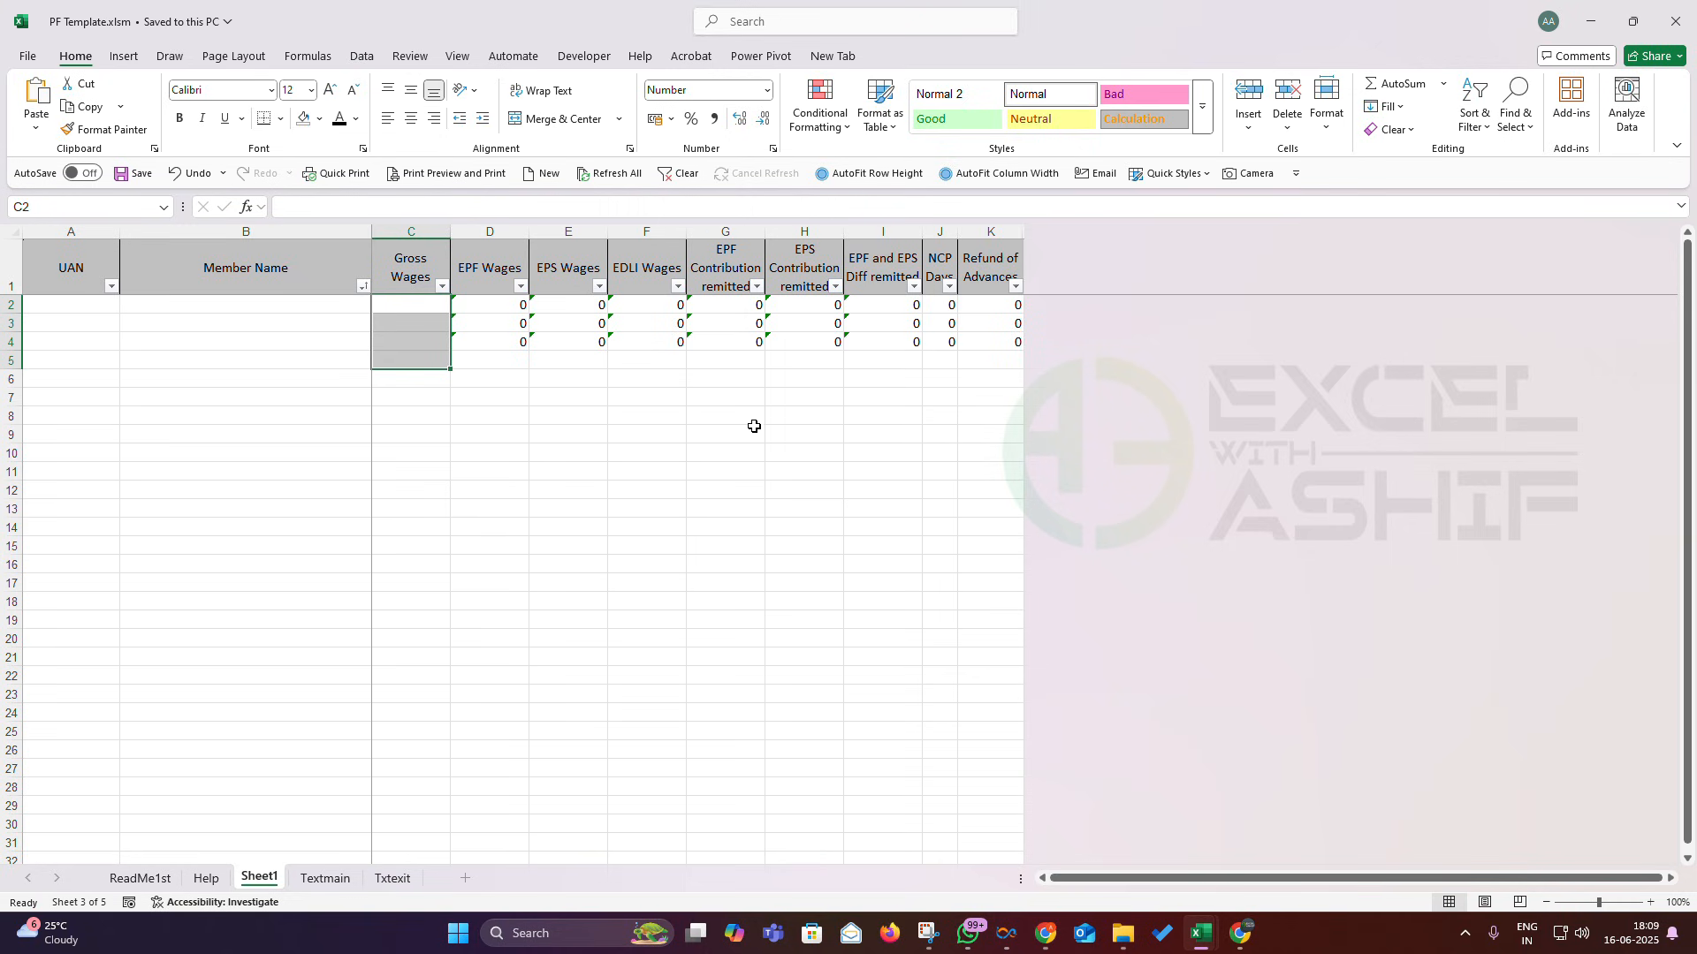
- Copy the employee names from the May salary sheet into Member Name starting at B2
mouse_move(1189, 948)
click(1166, 835)
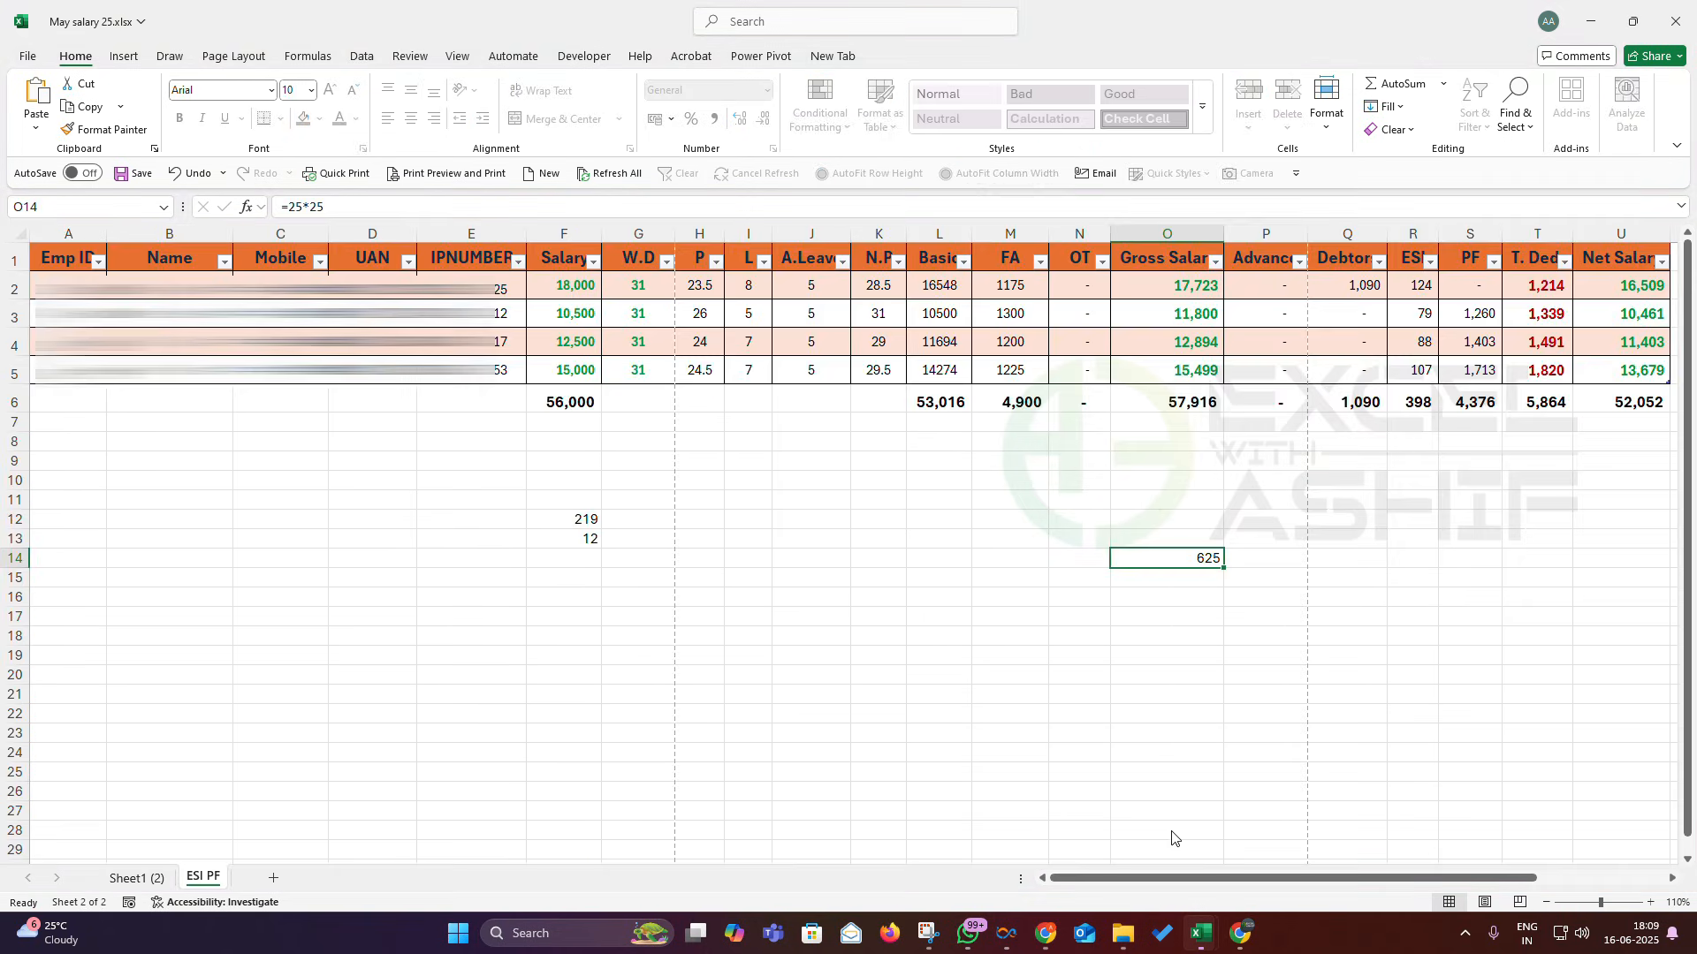
drag(169, 315, 170, 370)
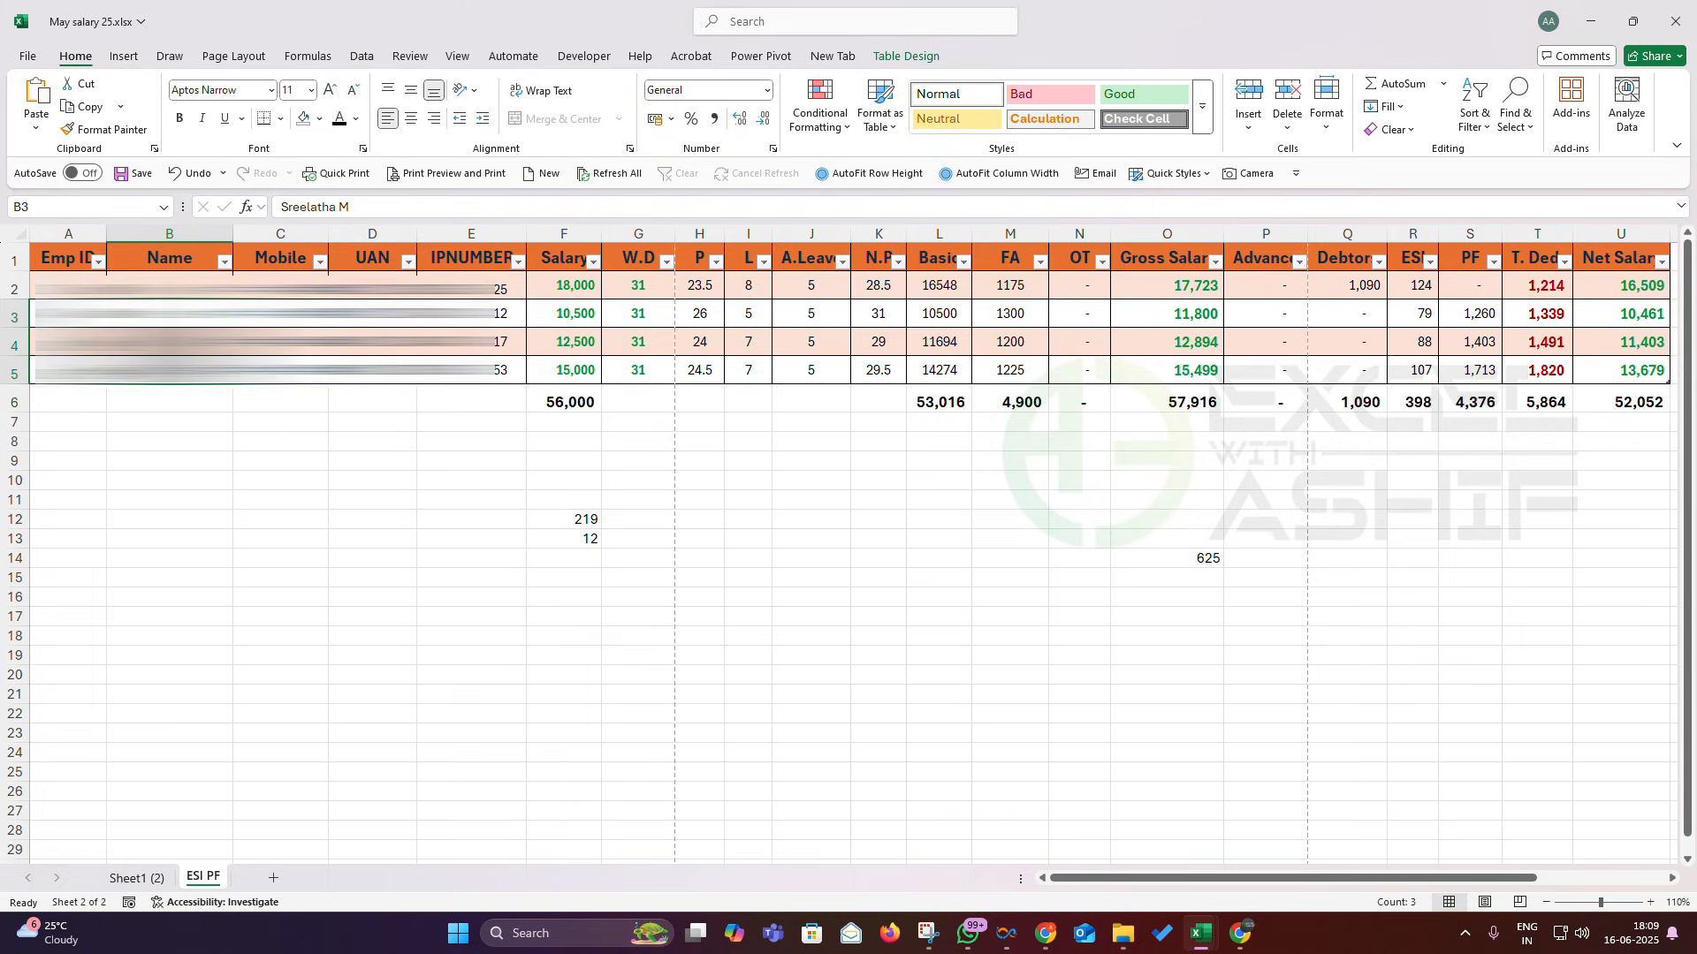
right_click(188, 385)
key(ctrl+c)
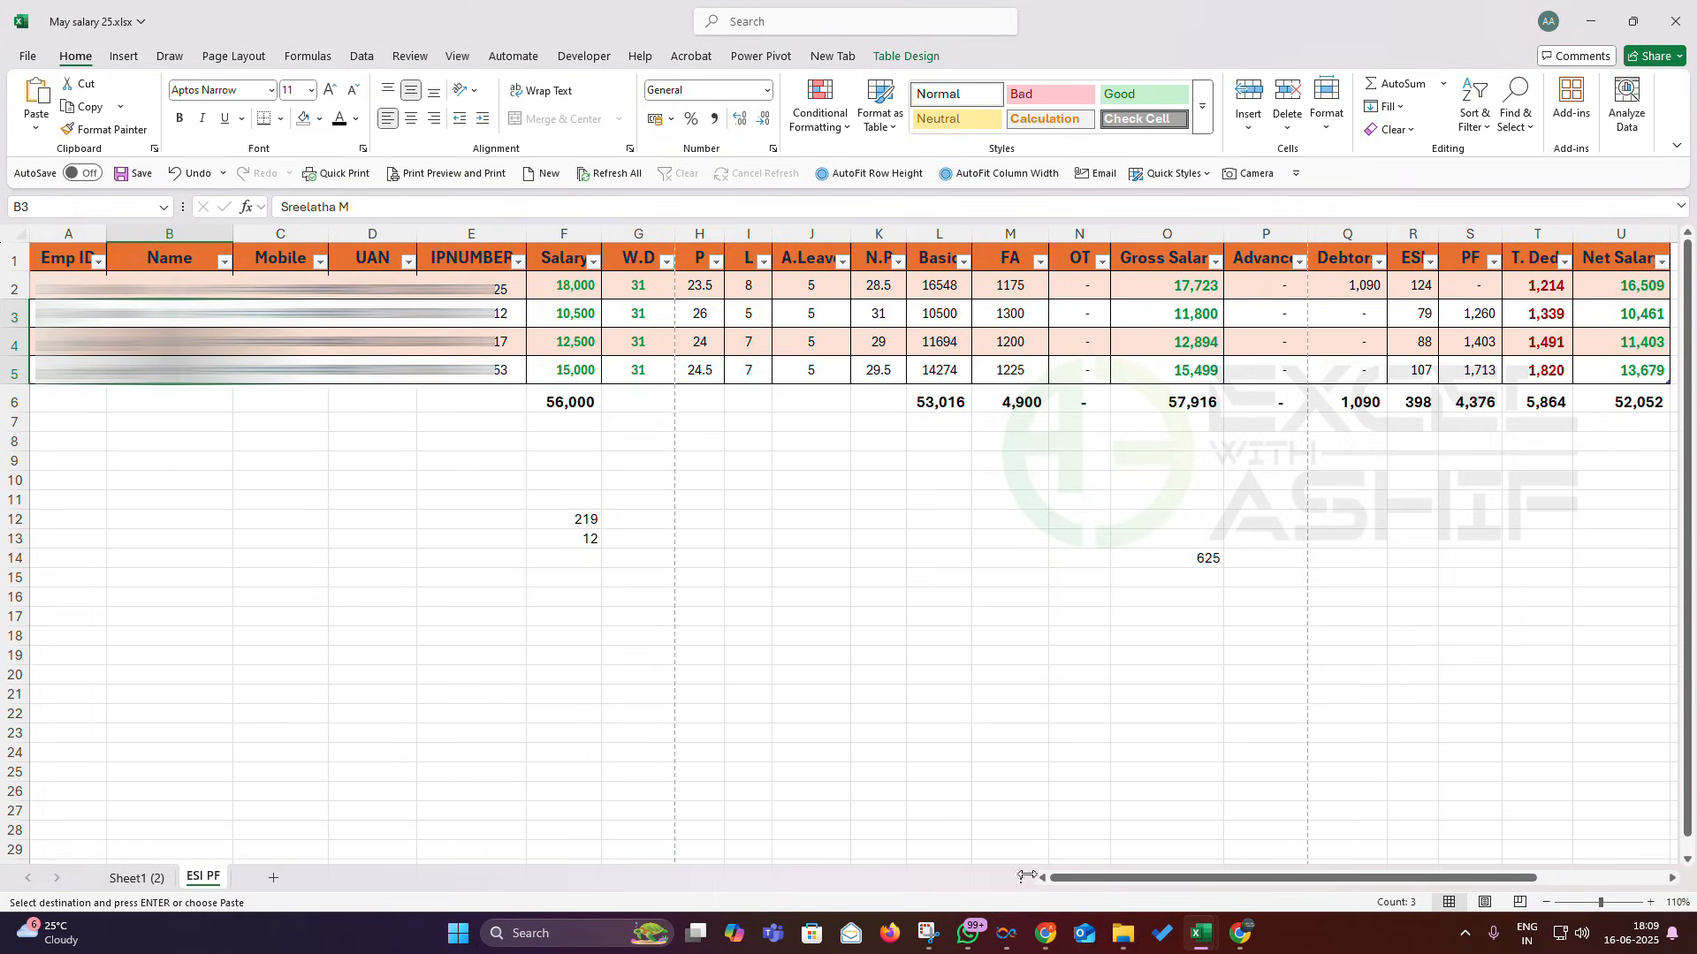
mouse_move(1200, 937)
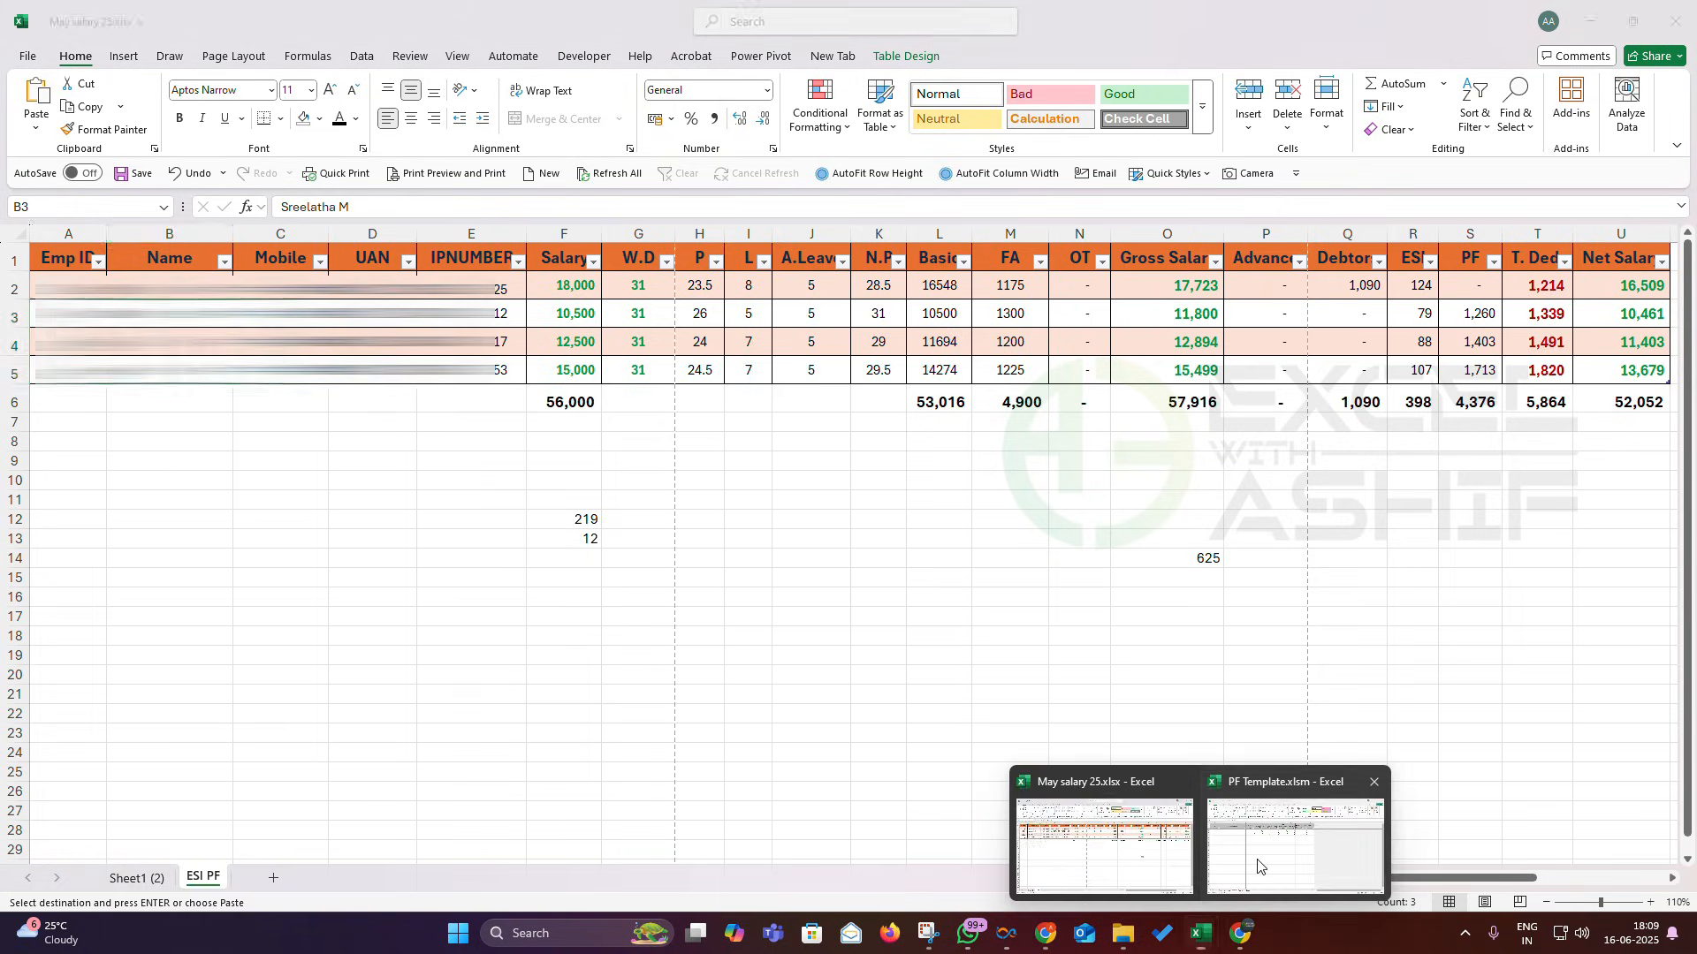
click(1294, 844)
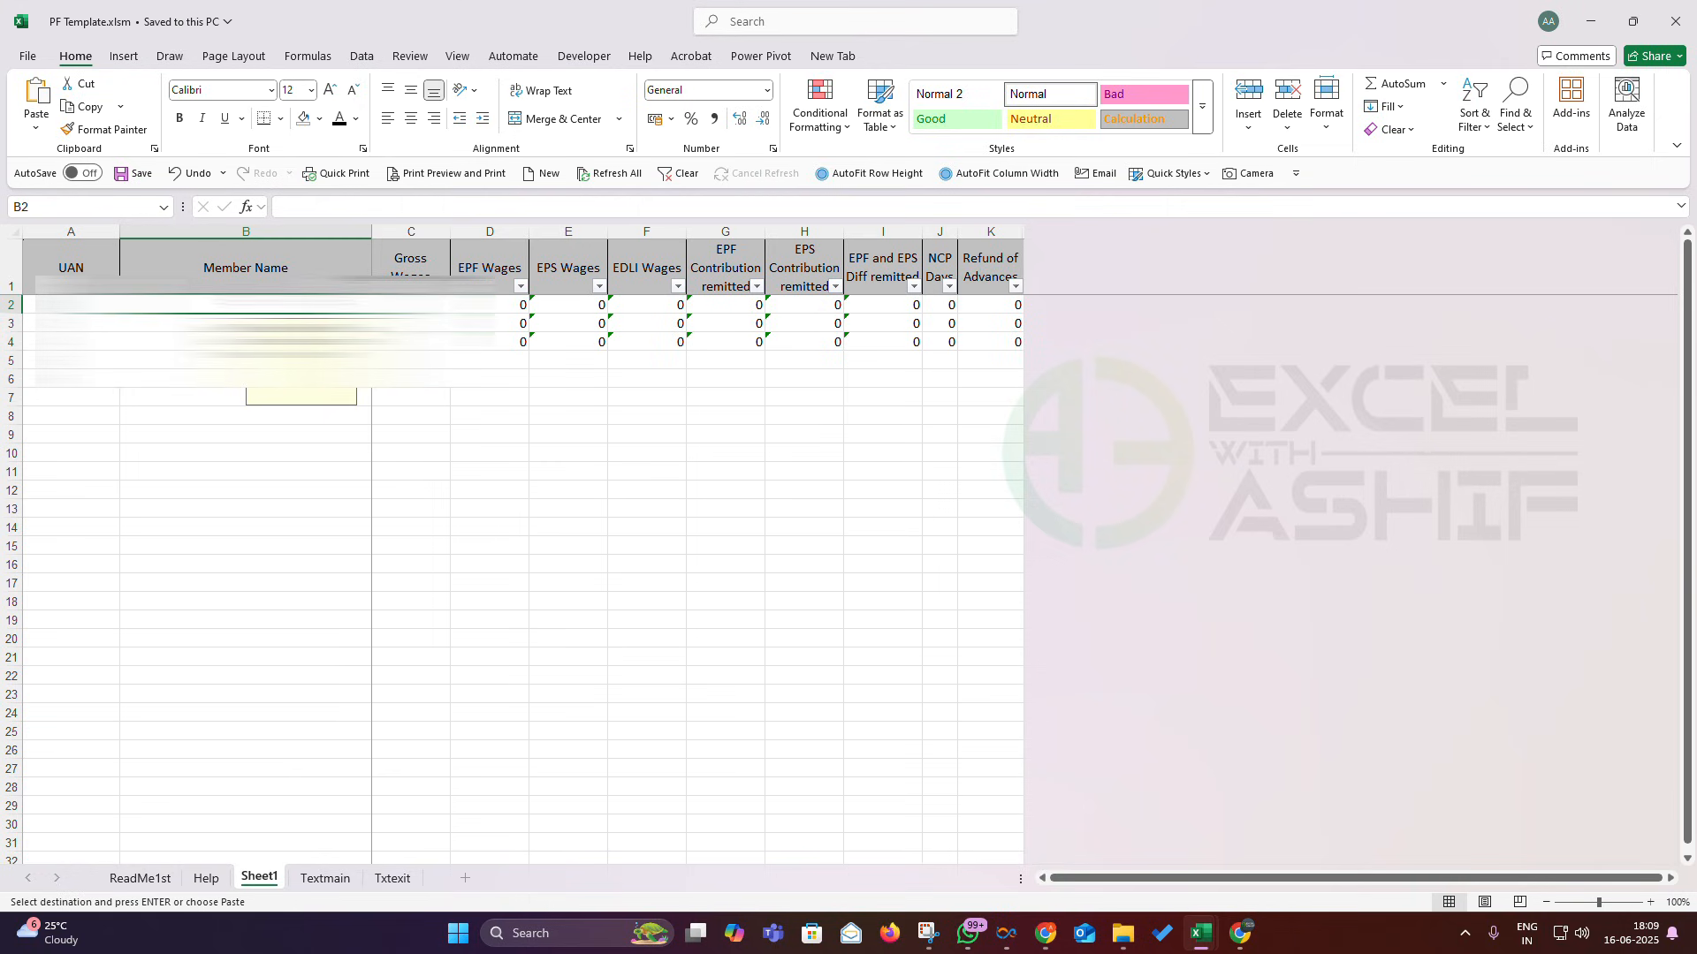
right_click(314, 305)
click(358, 415)
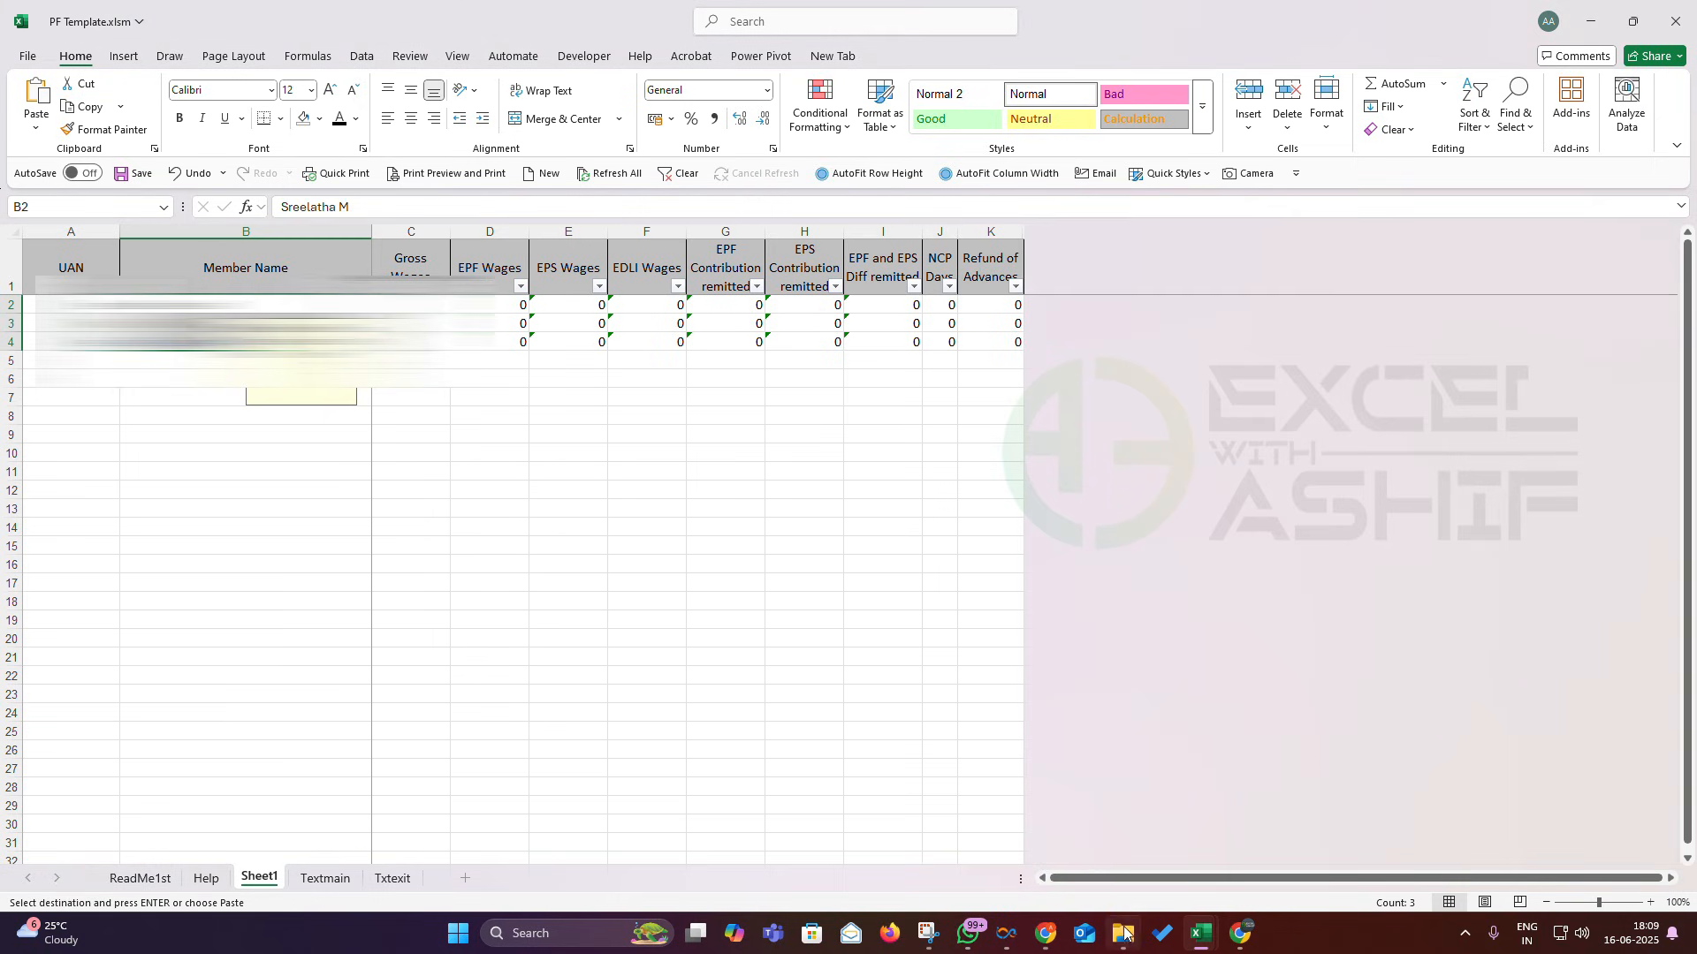
- Copy the Basic pay figures L2:L5 and paste them as values into Gross Wages at C2
mouse_move(1200, 934)
click(1150, 857)
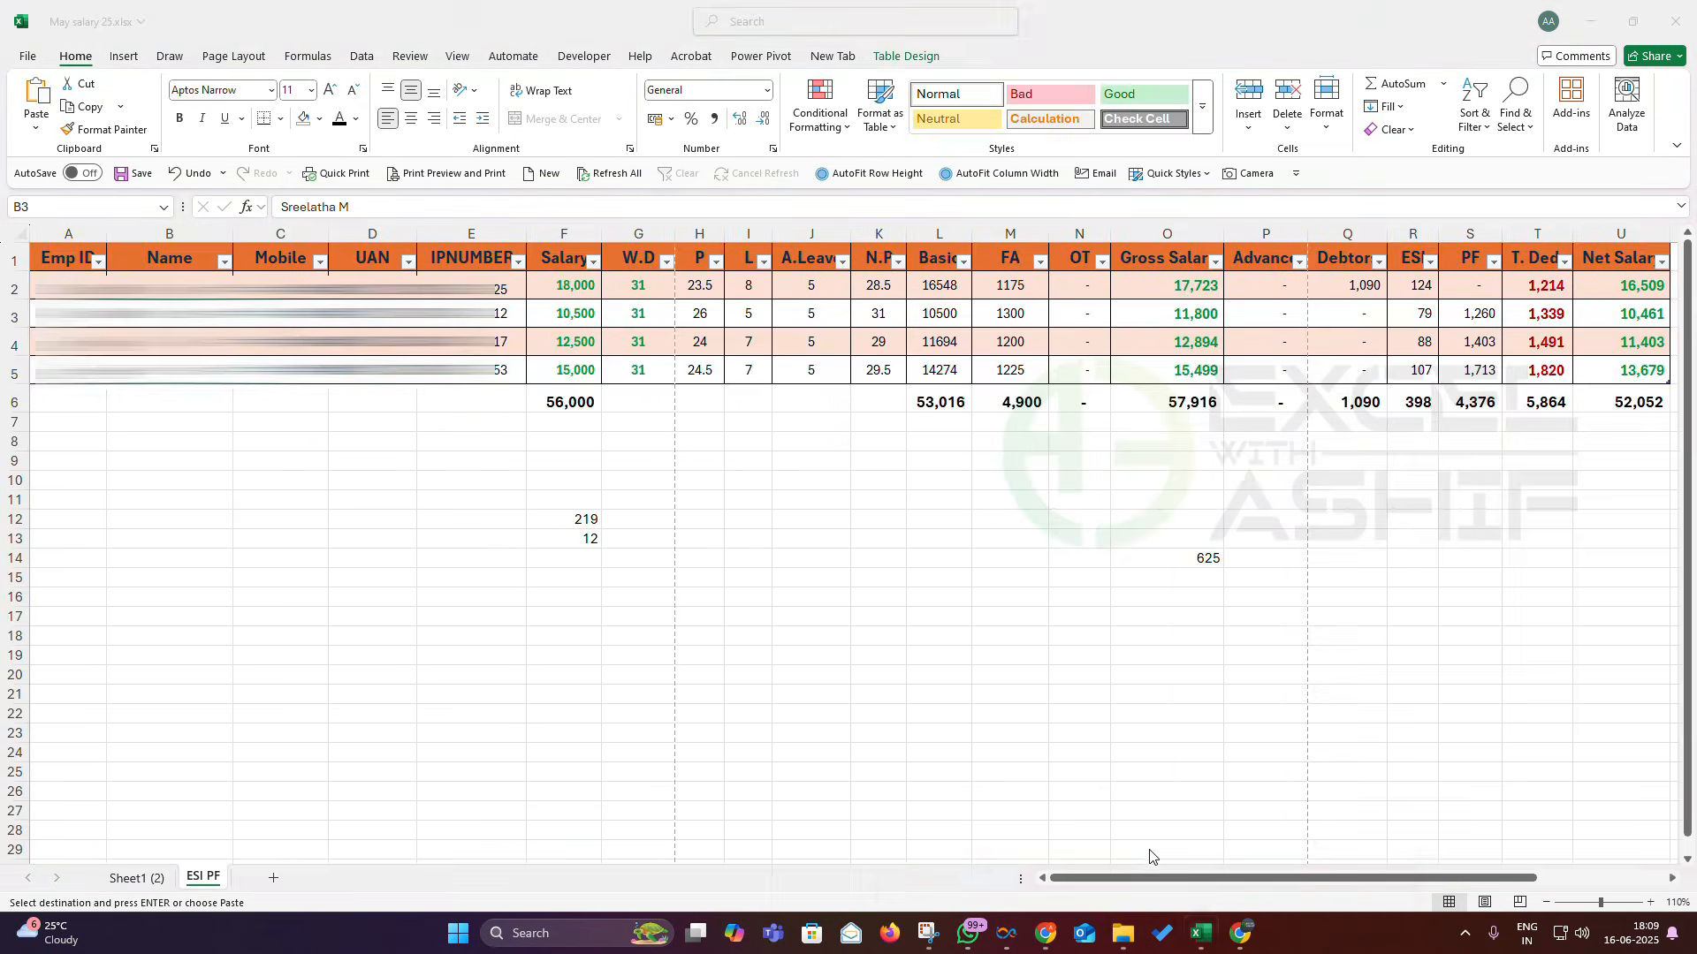
drag(372, 314, 372, 370)
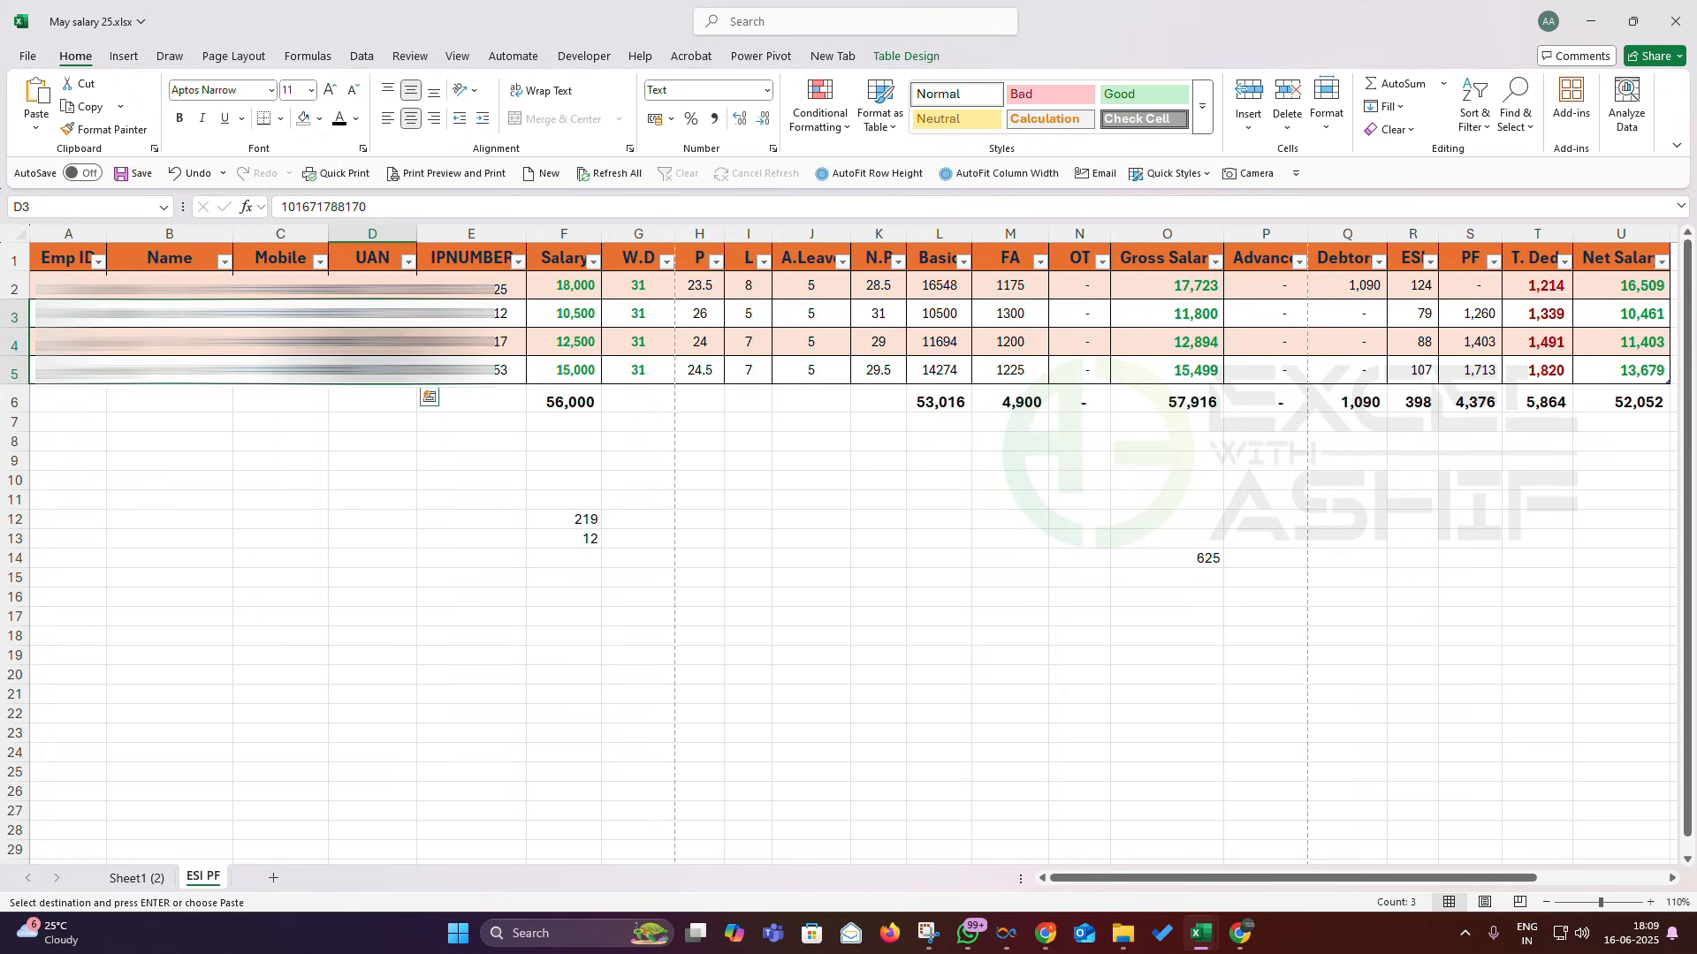
key(shift+F10)
key(Escape)
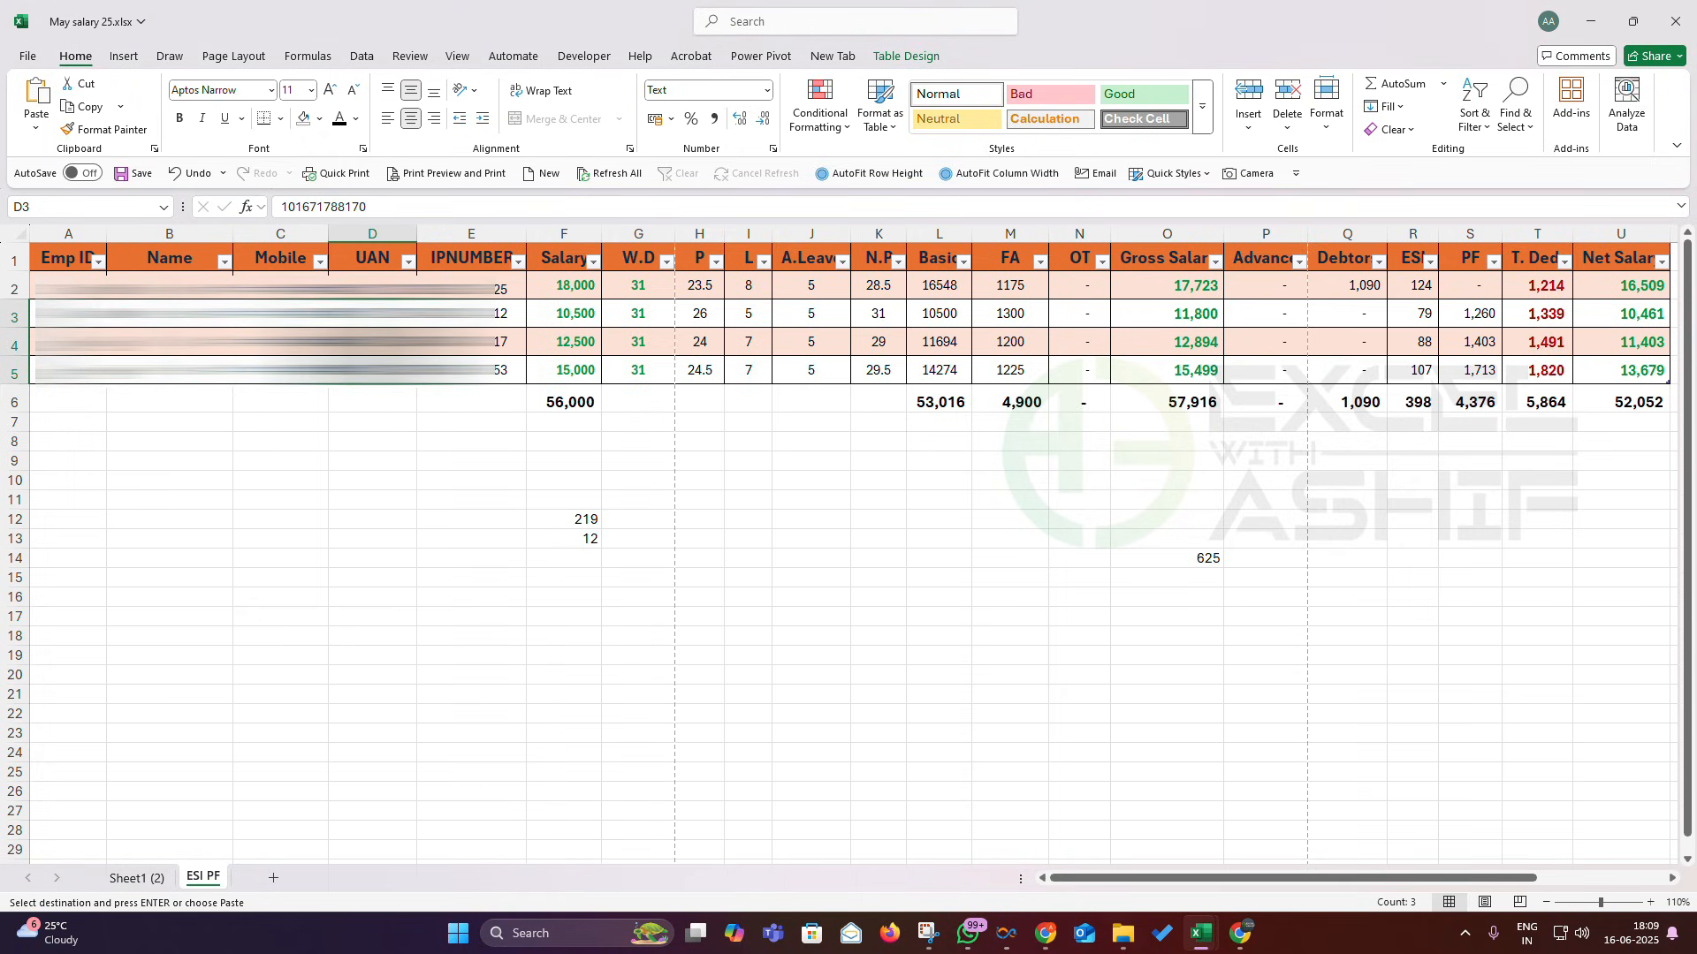
drag(924, 288, 945, 361)
right_click(938, 298)
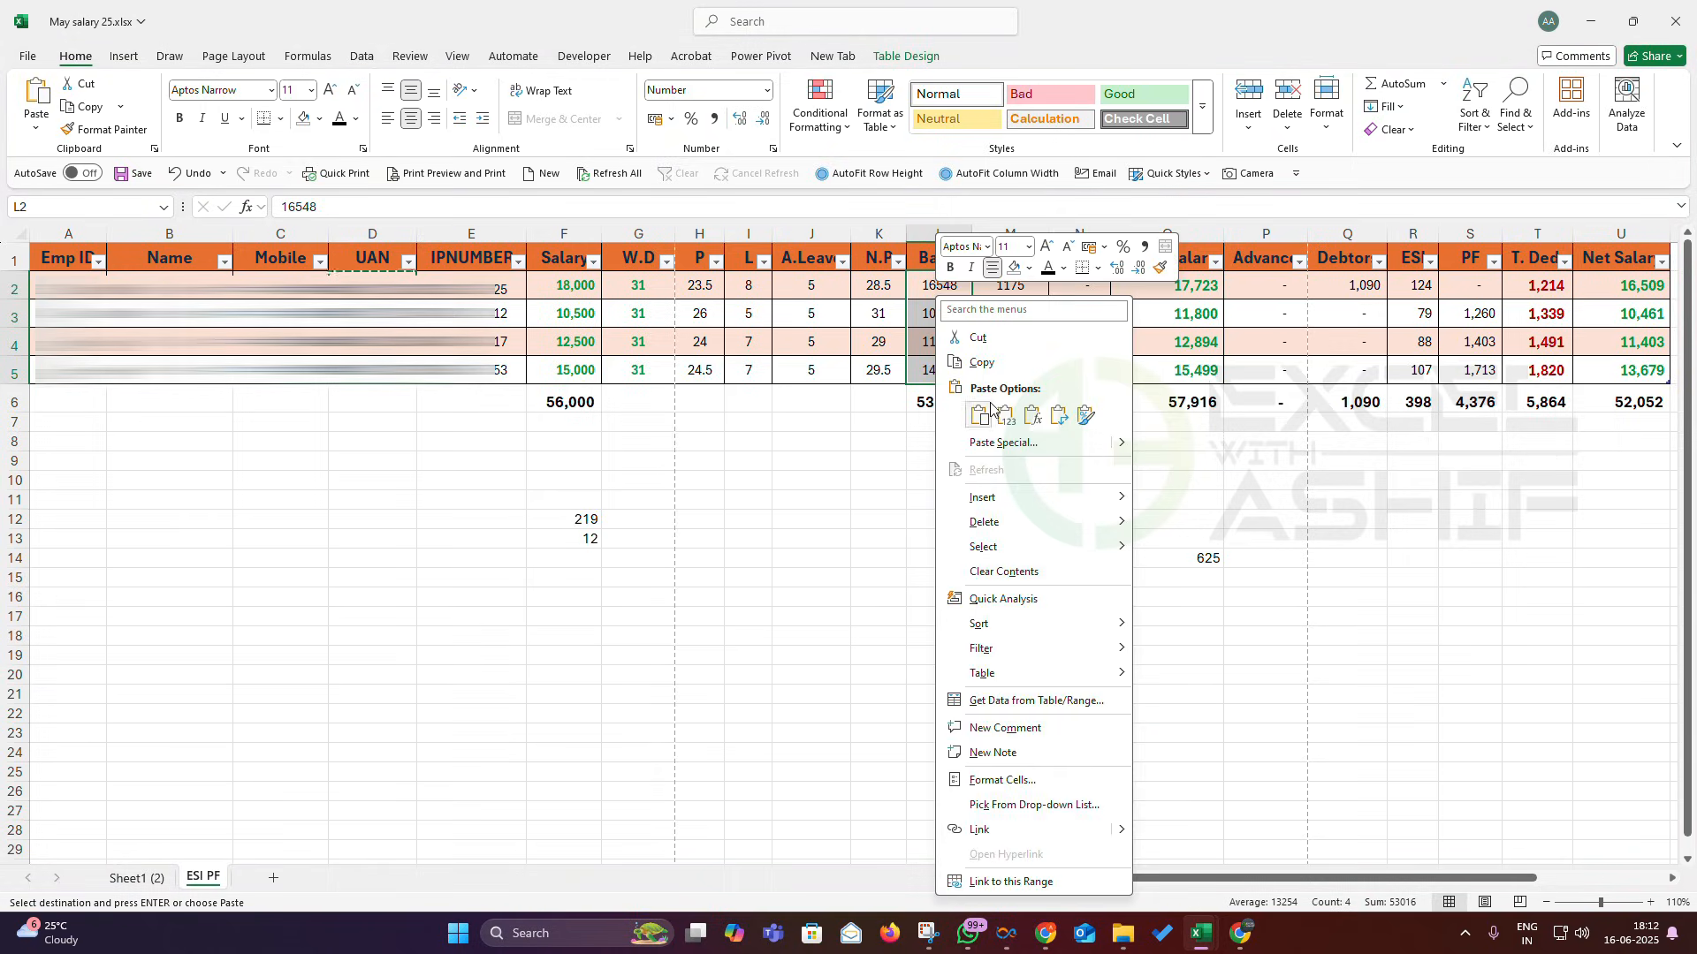
click(981, 363)
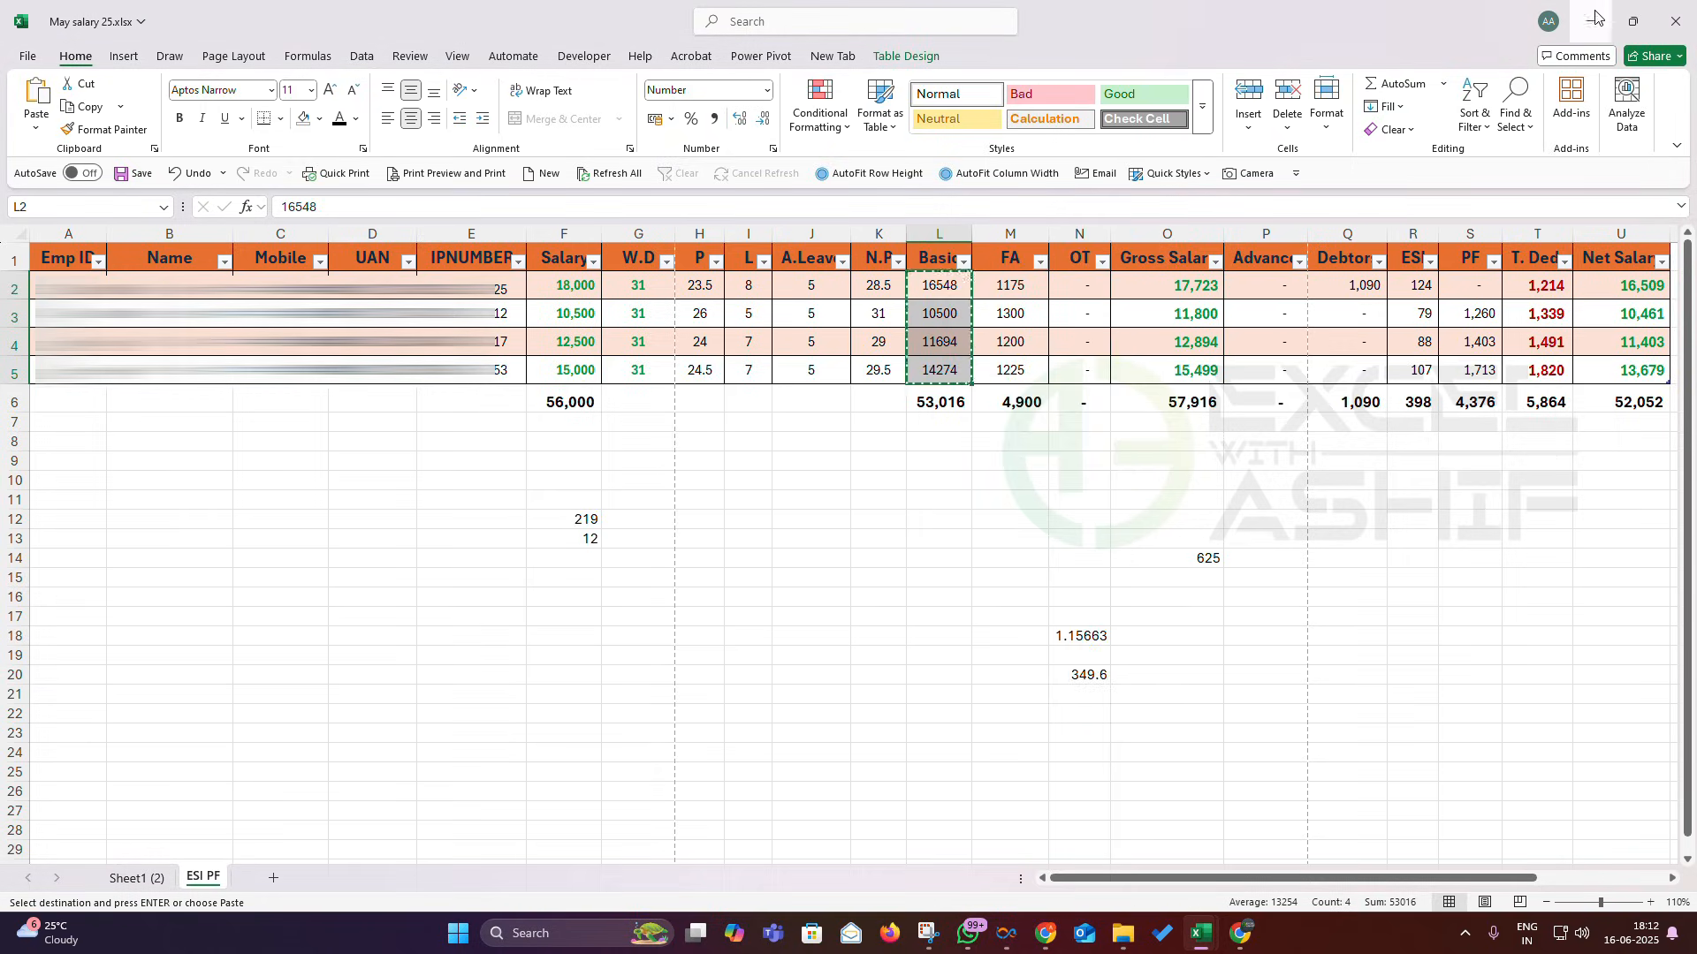
click(1588, 26)
right_click(426, 305)
click(468, 426)
click(411, 397)
- Select the UAN, Member Name and Gross Wages ranges to check the three members' totals
drag(419, 305, 420, 342)
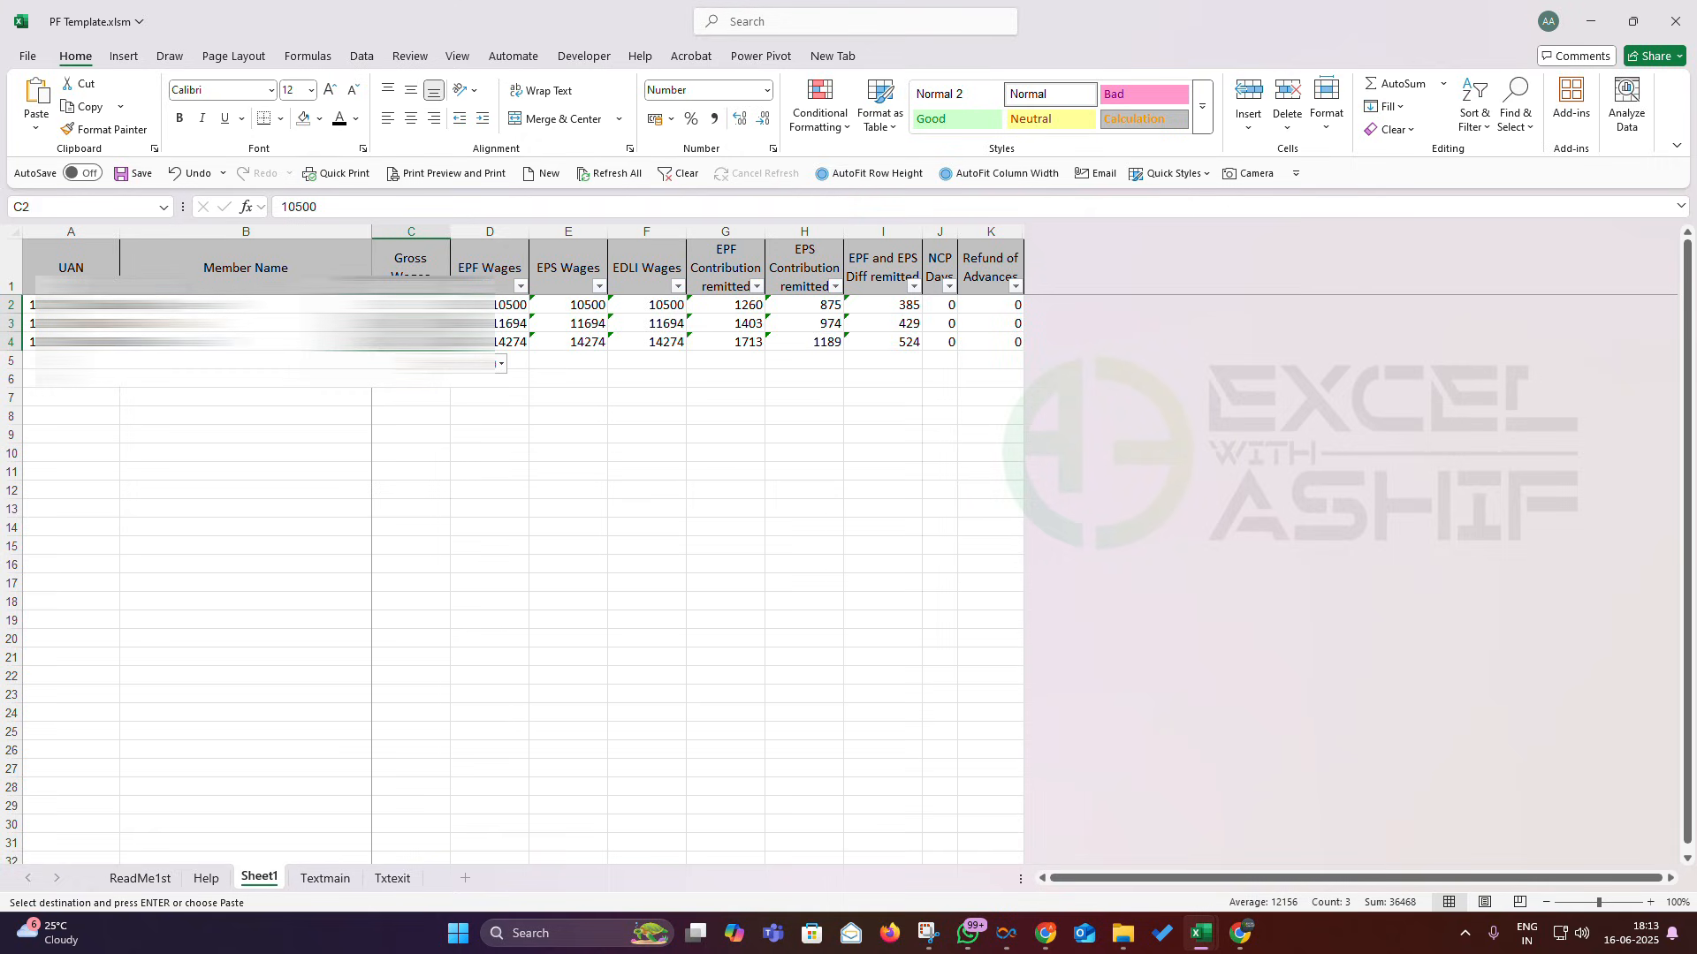
drag(80, 305, 80, 342)
drag(246, 305, 246, 361)
drag(411, 305, 411, 342)
- From the Textmain sheet, create the ECR text file and save it as 202505.txt in Downloads\CLASS
click(311, 878)
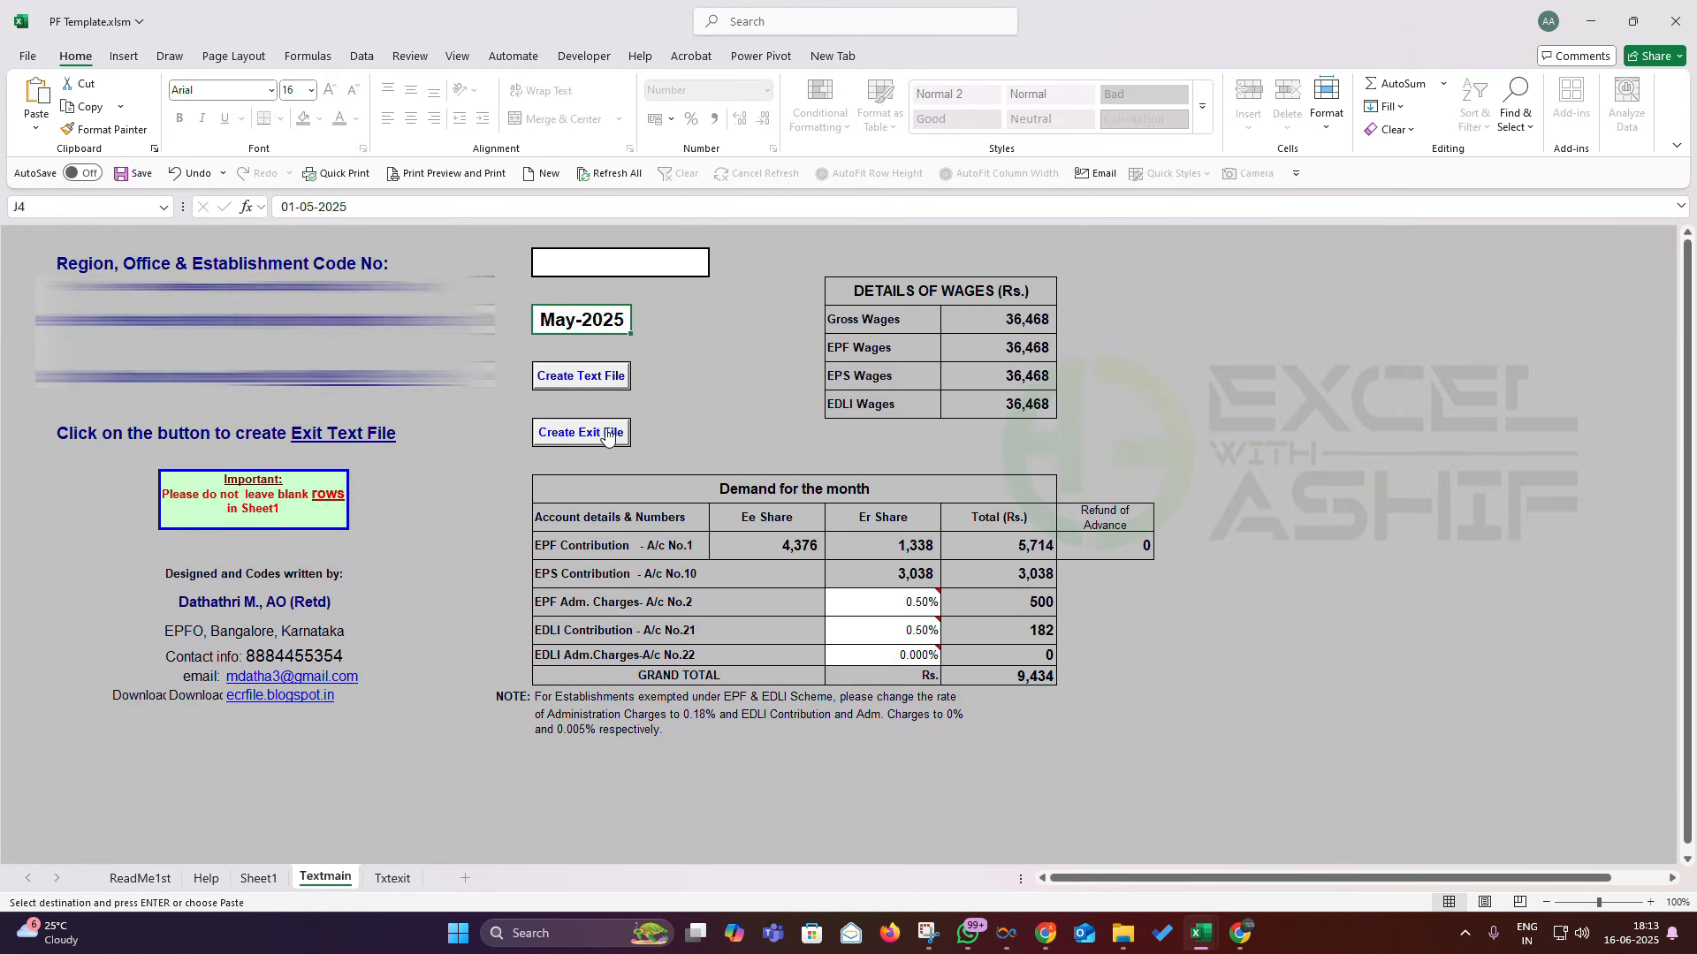
click(611, 382)
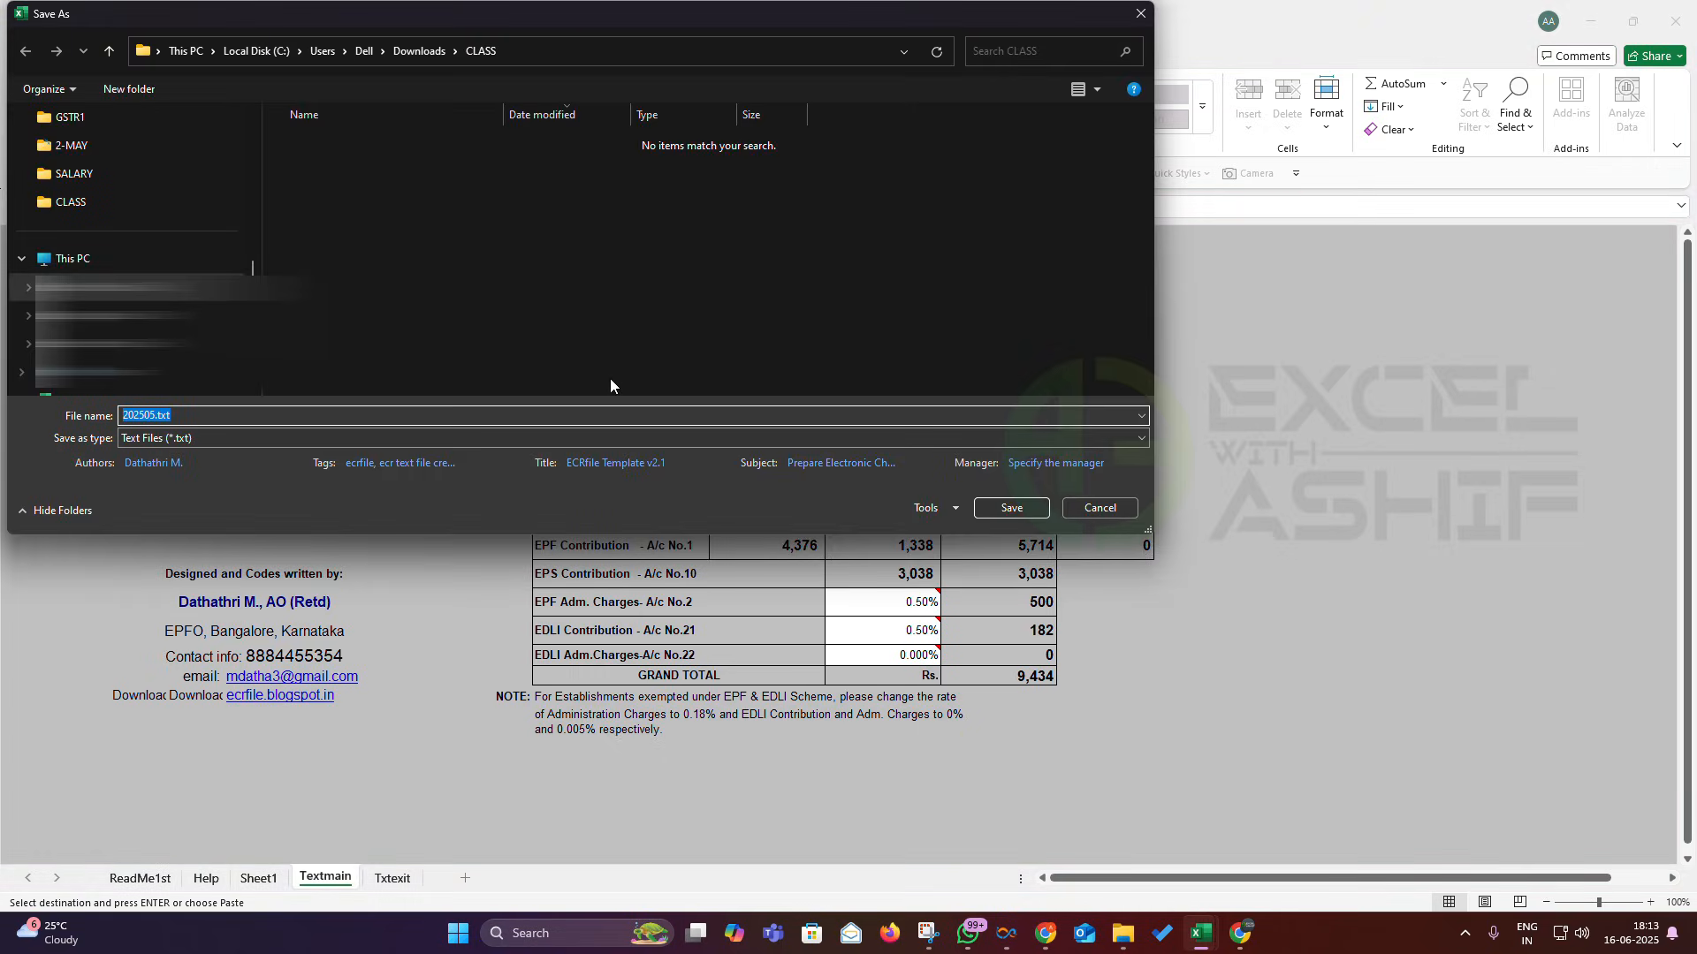
scroll(133, 265, up, 10)
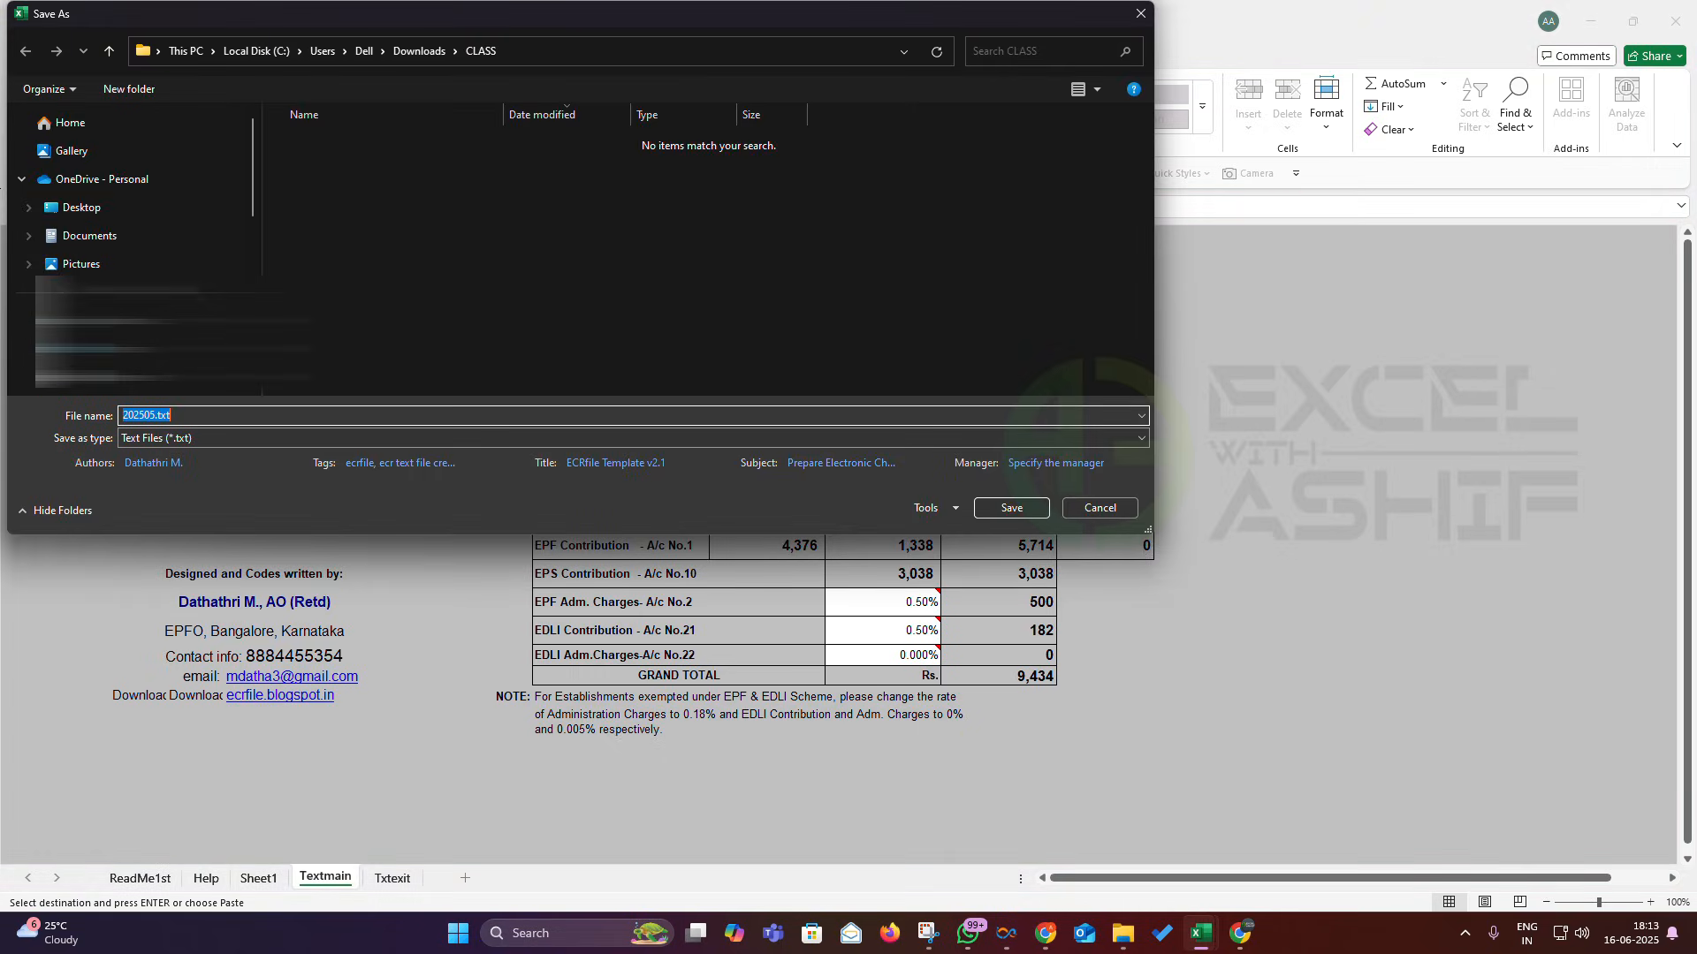
scroll(97, 288, down, 1)
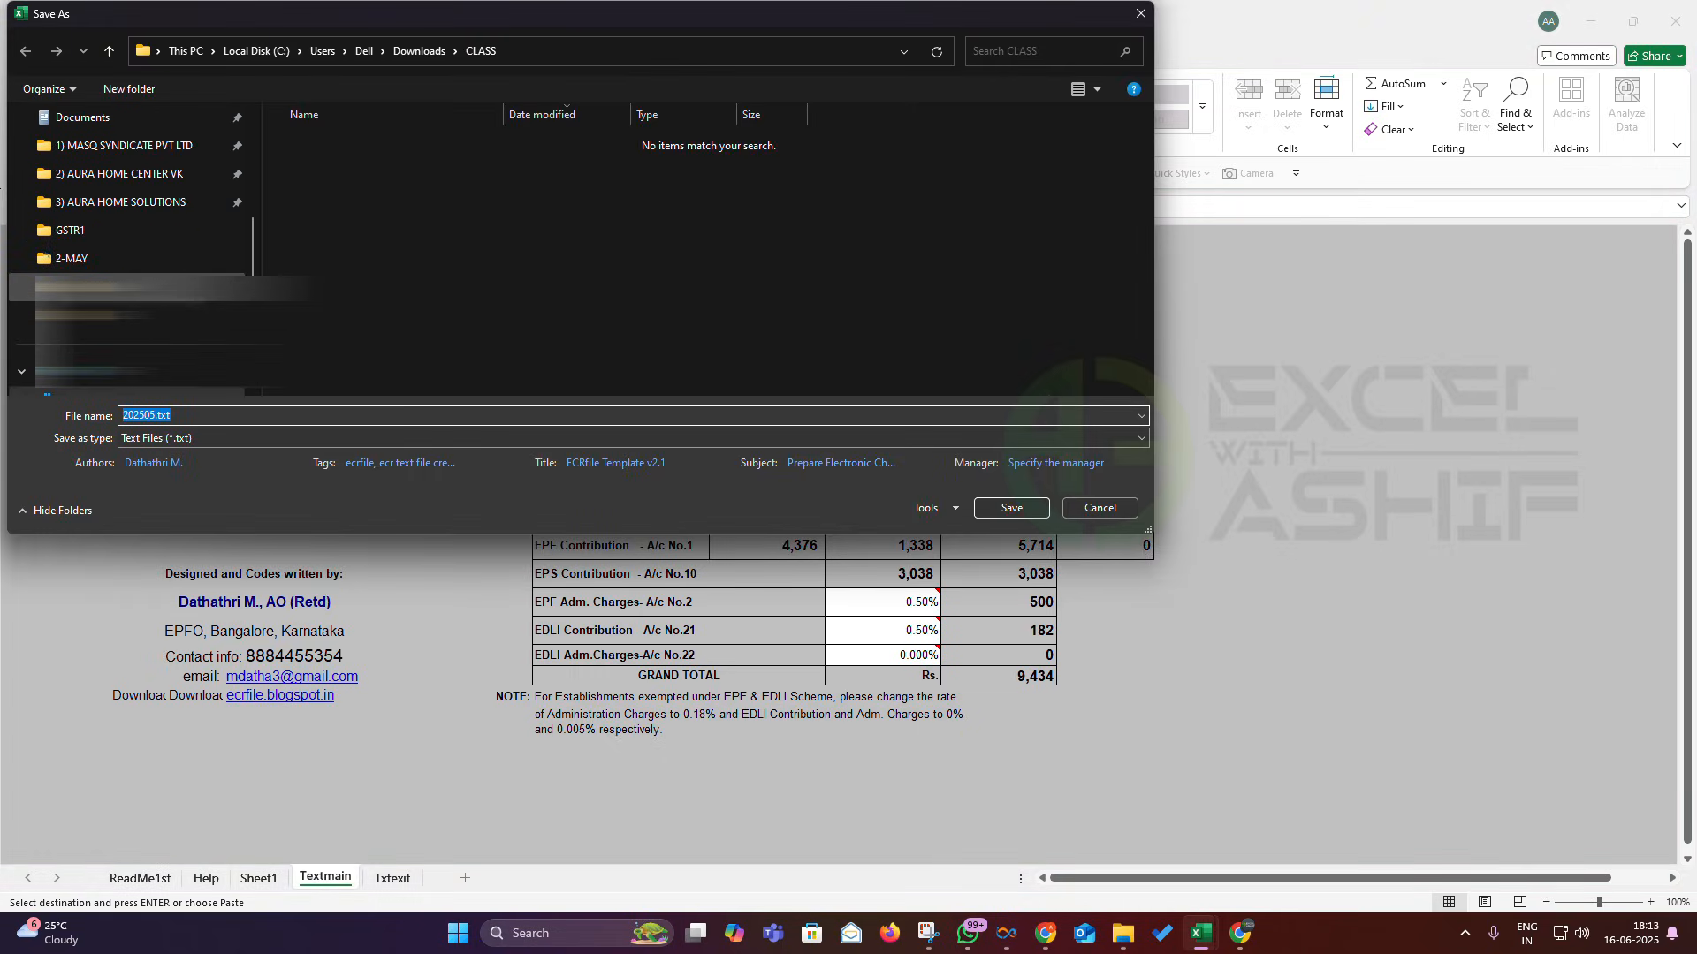
click(98, 315)
click(997, 511)
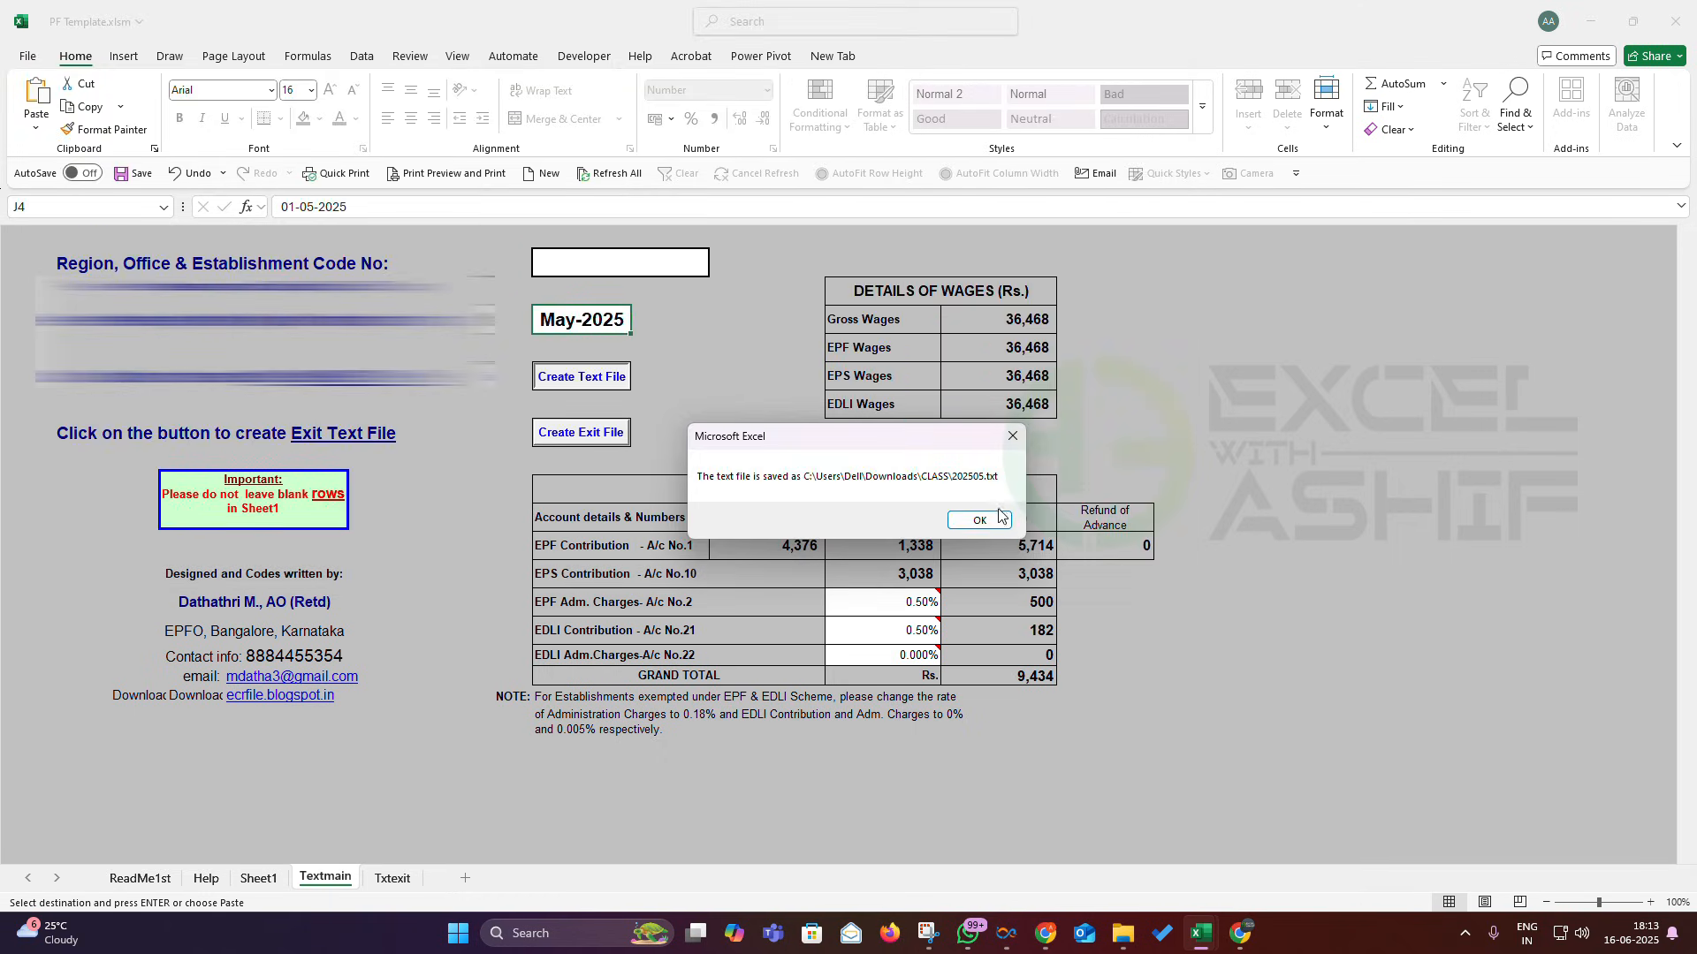
click(999, 518)
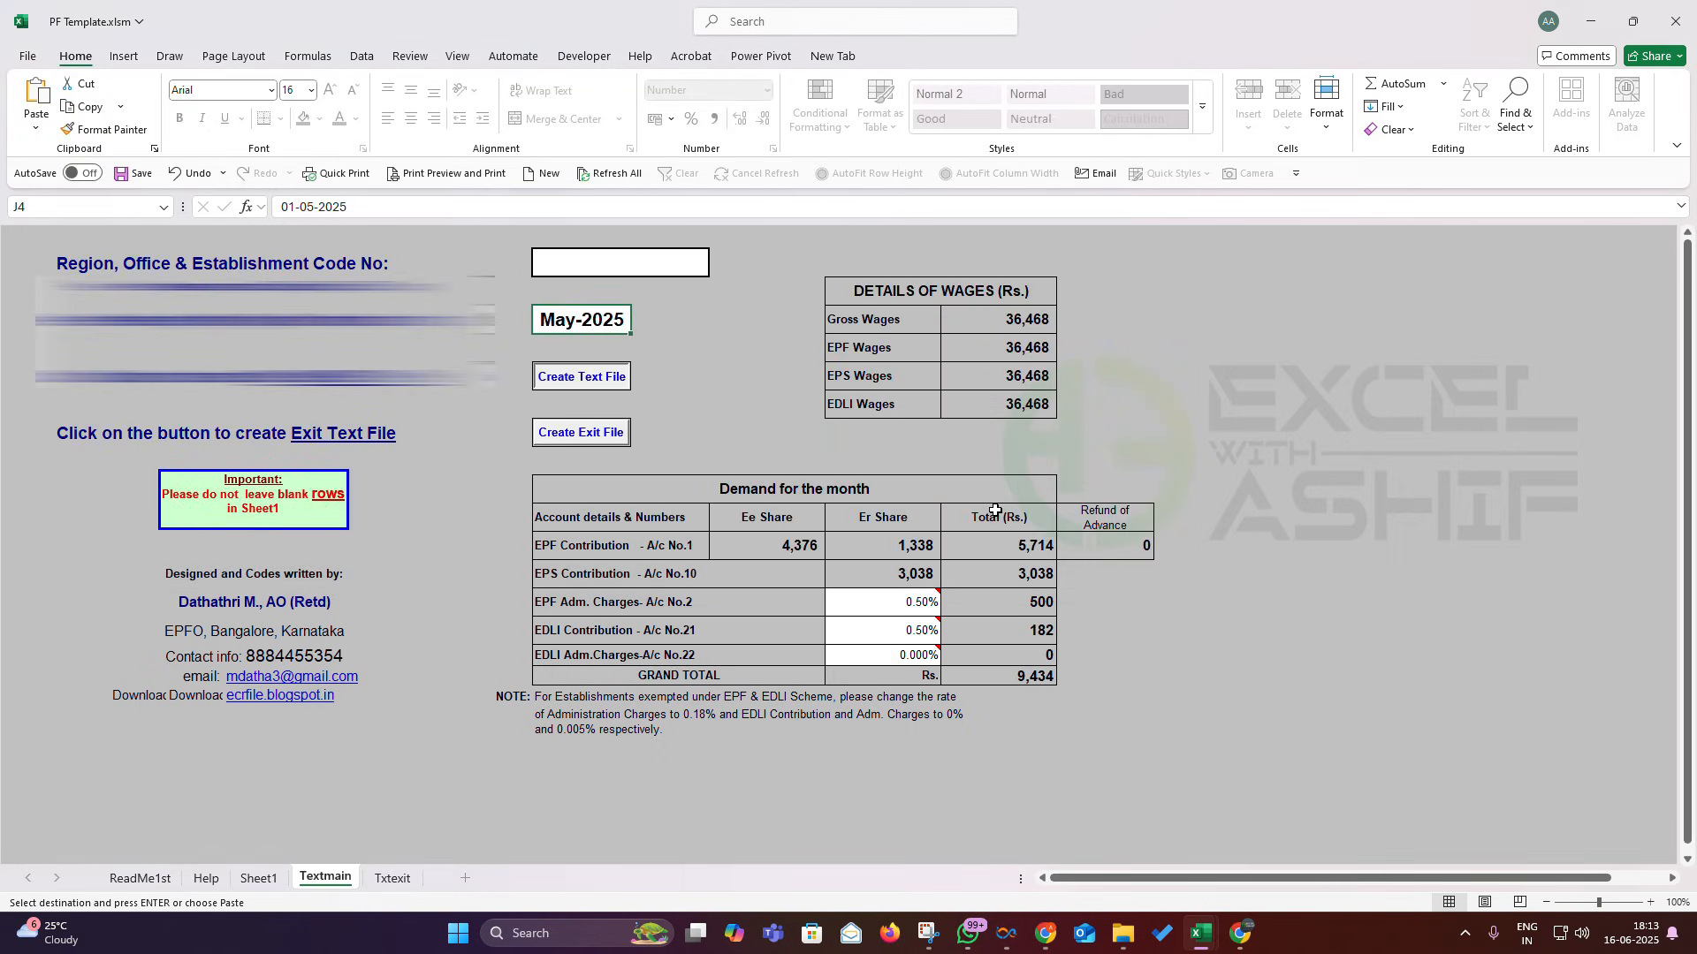
click(1575, 26)
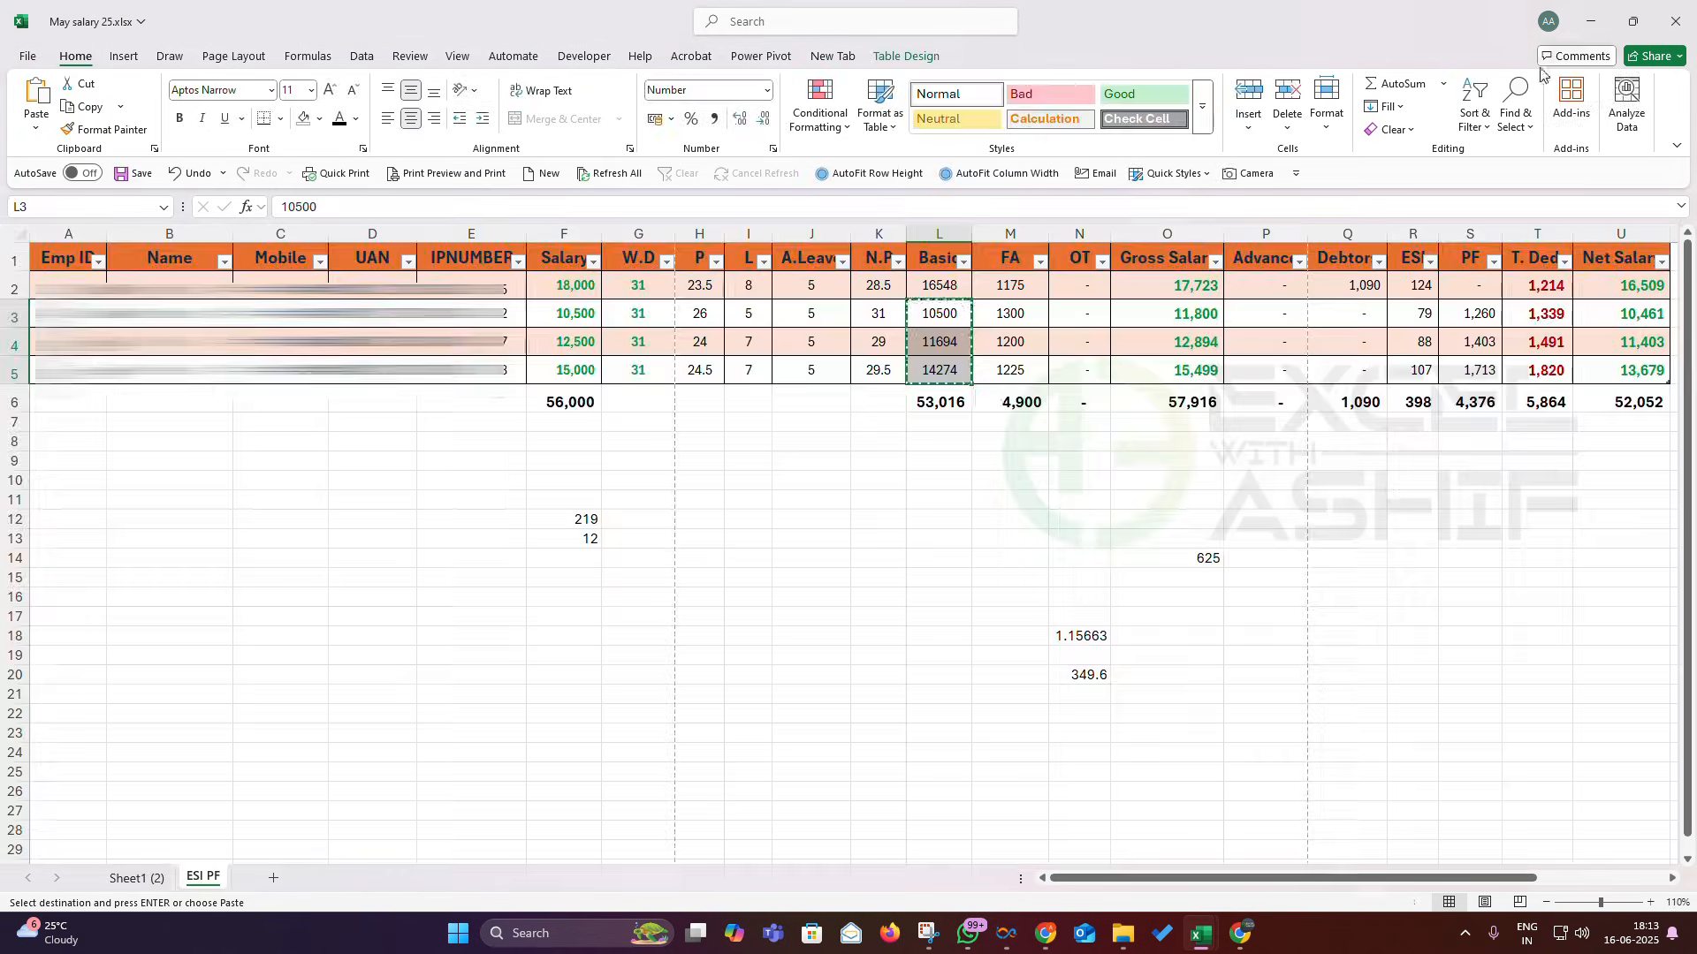
- Open 202505.txt from CLASS in a maximized Notepad and review its three member lines
click(1140, 935)
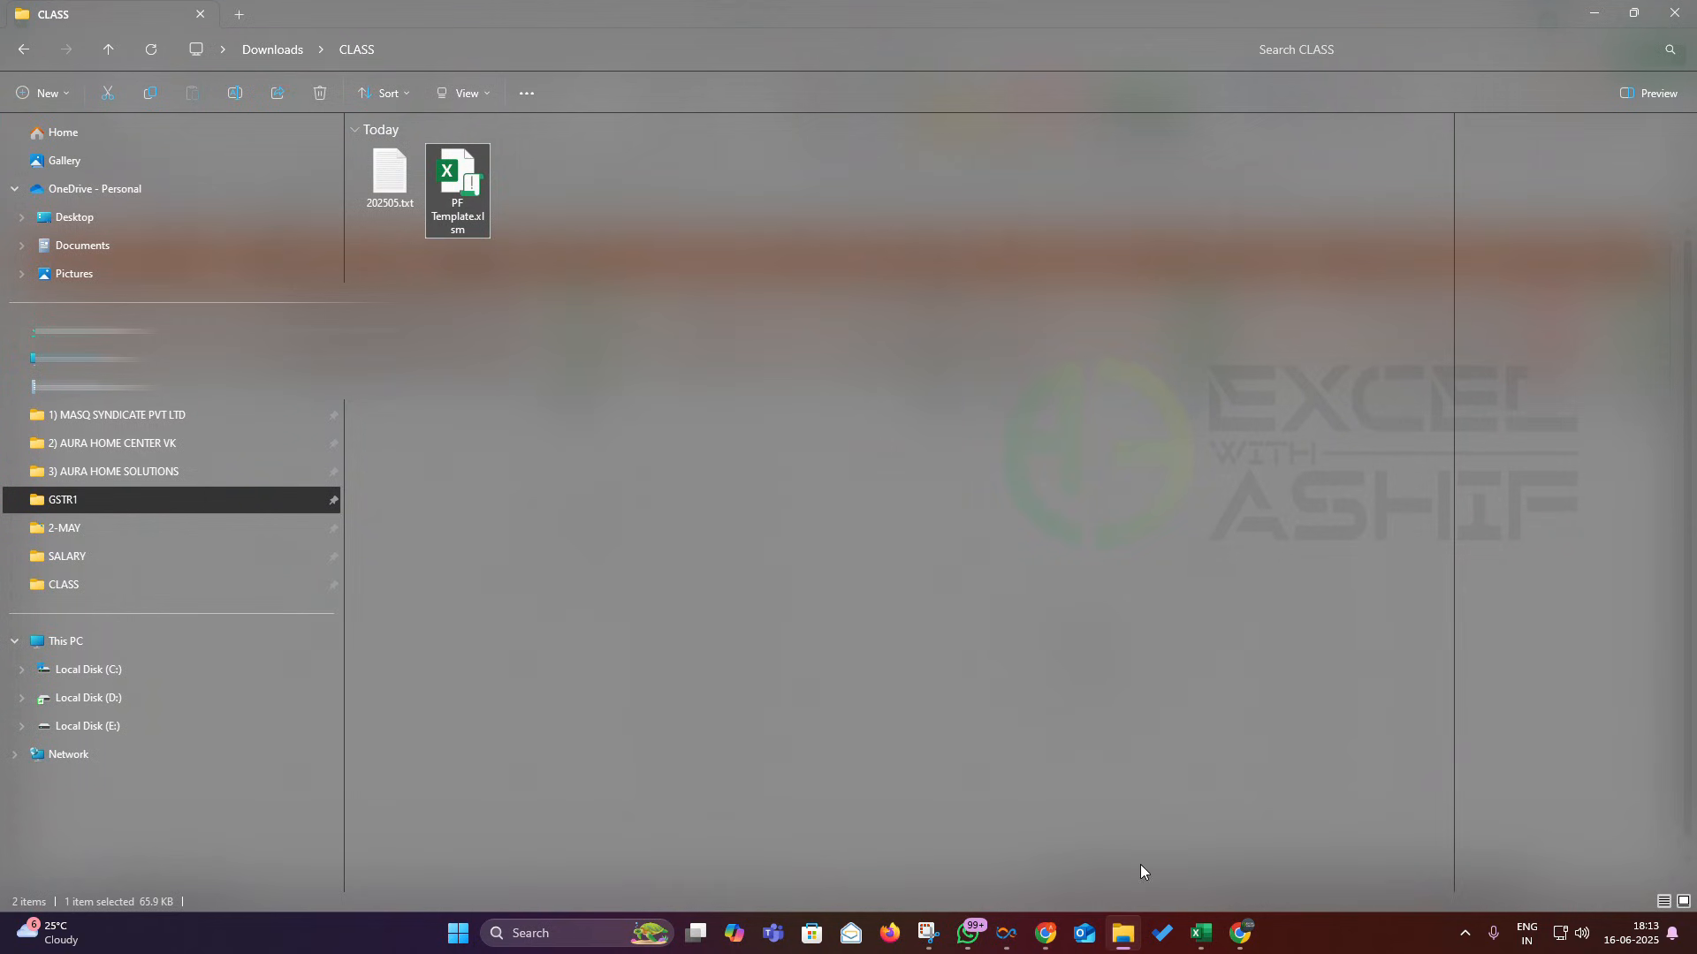
click(386, 183)
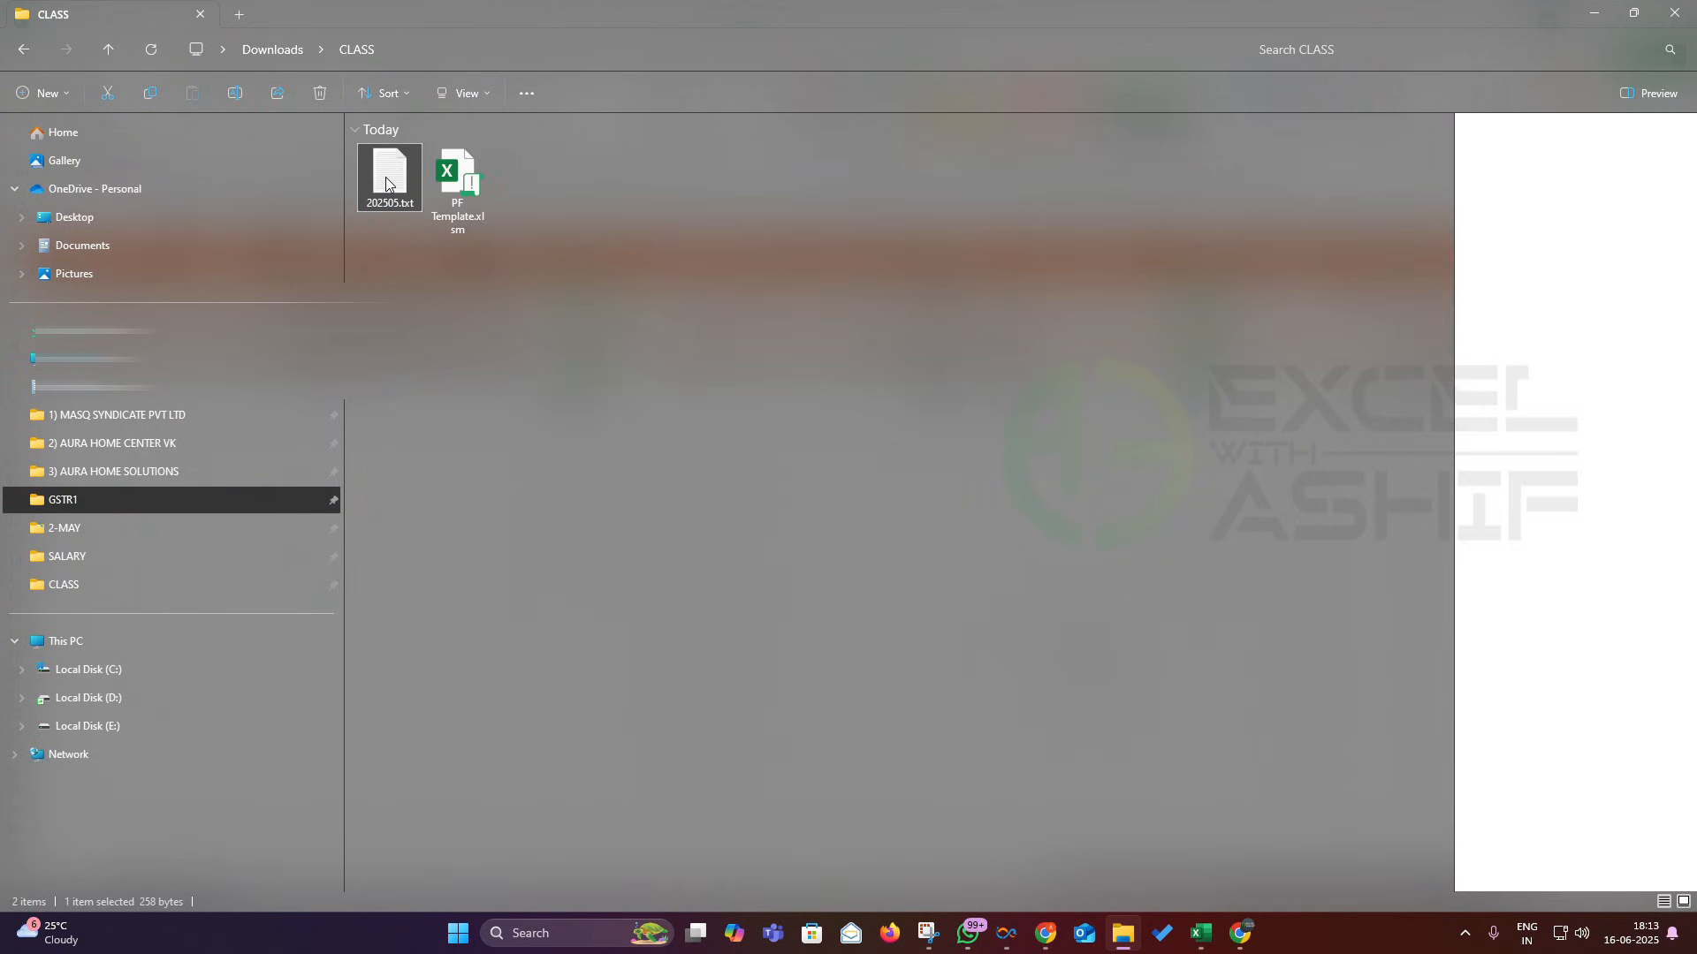
double_click(386, 183)
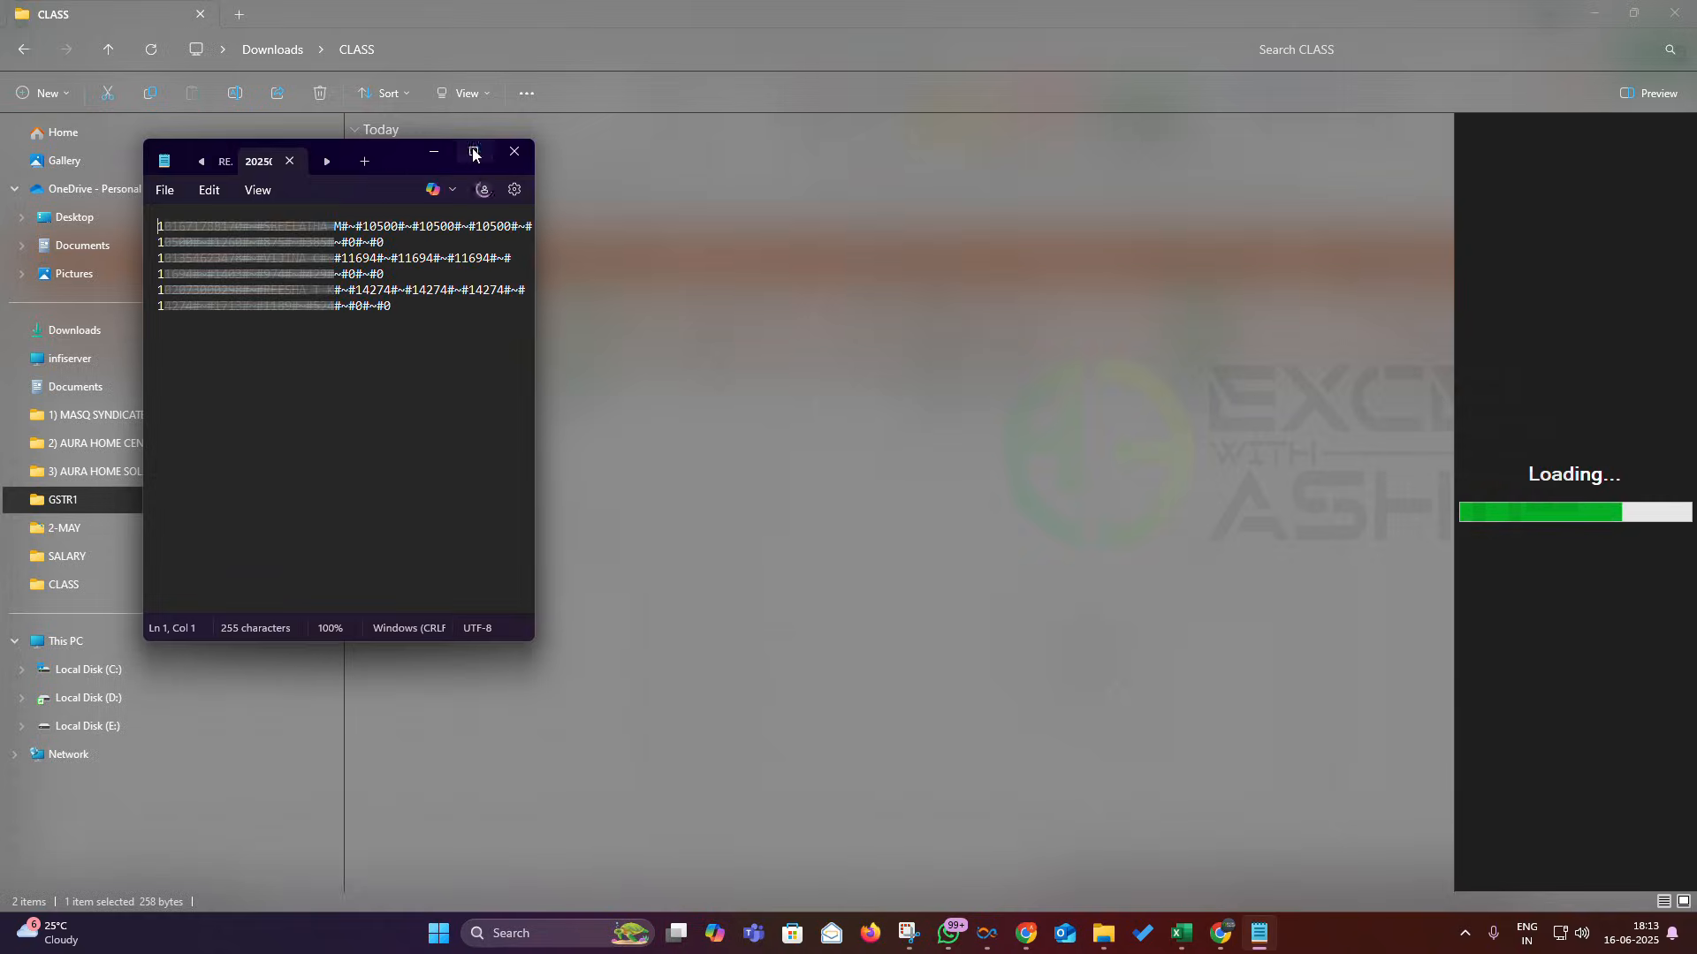
click(474, 152)
click(622, 139)
key(ctrl+a)
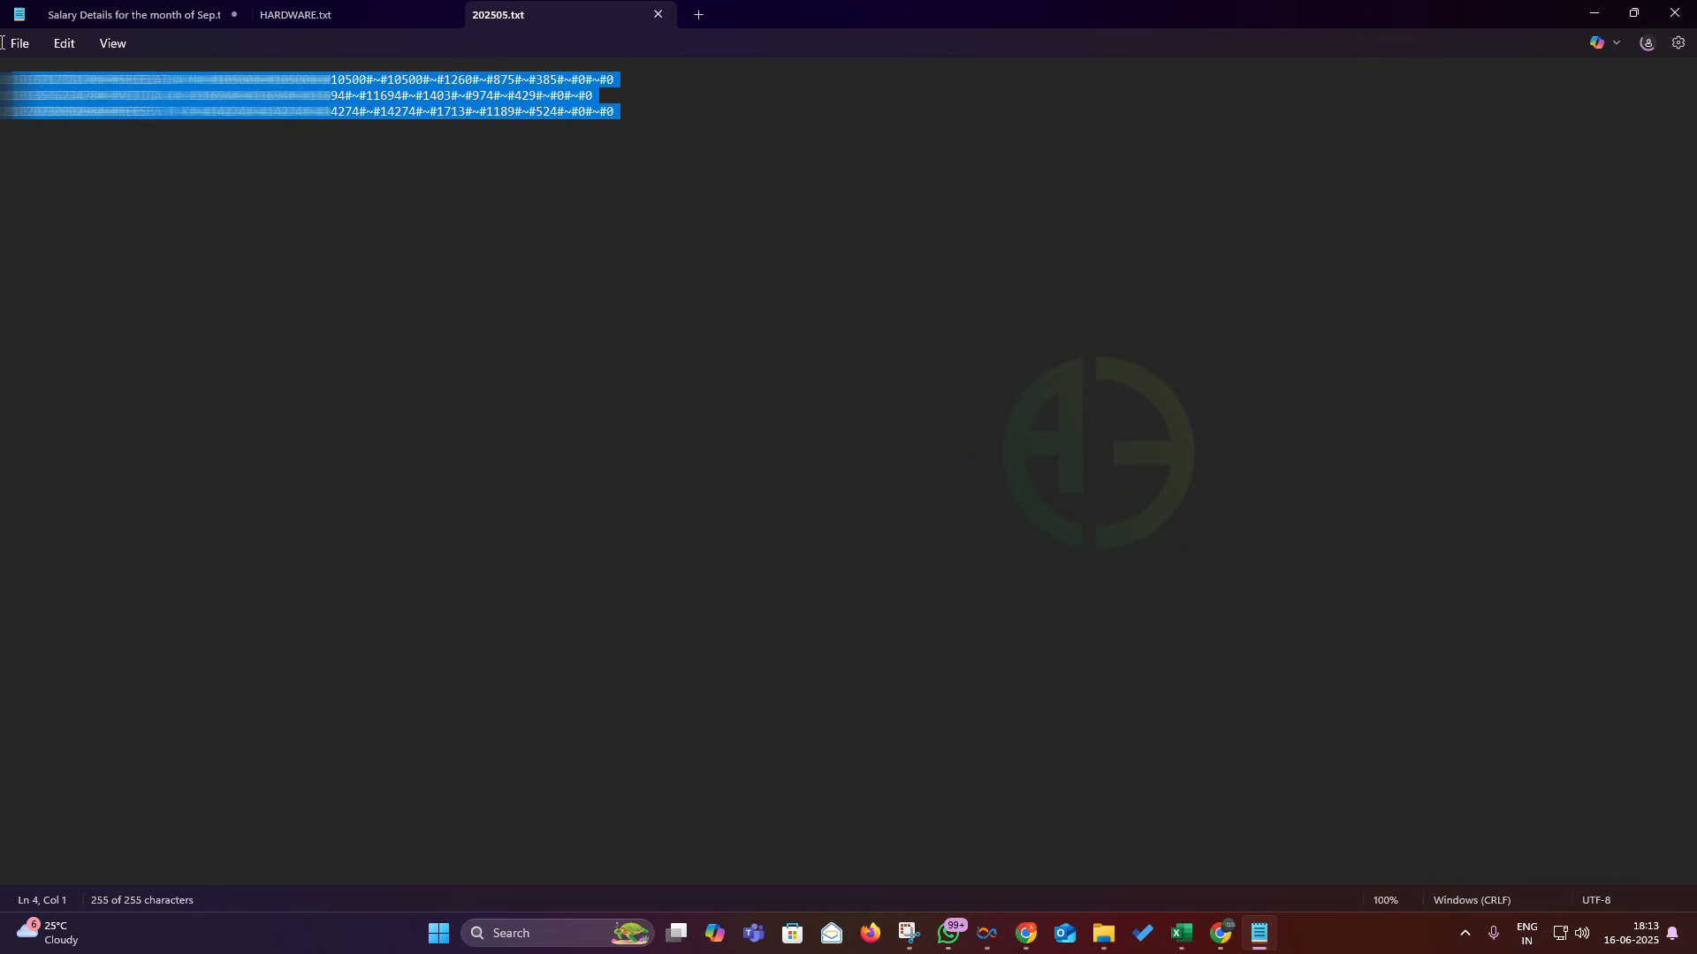
click(128, 102)
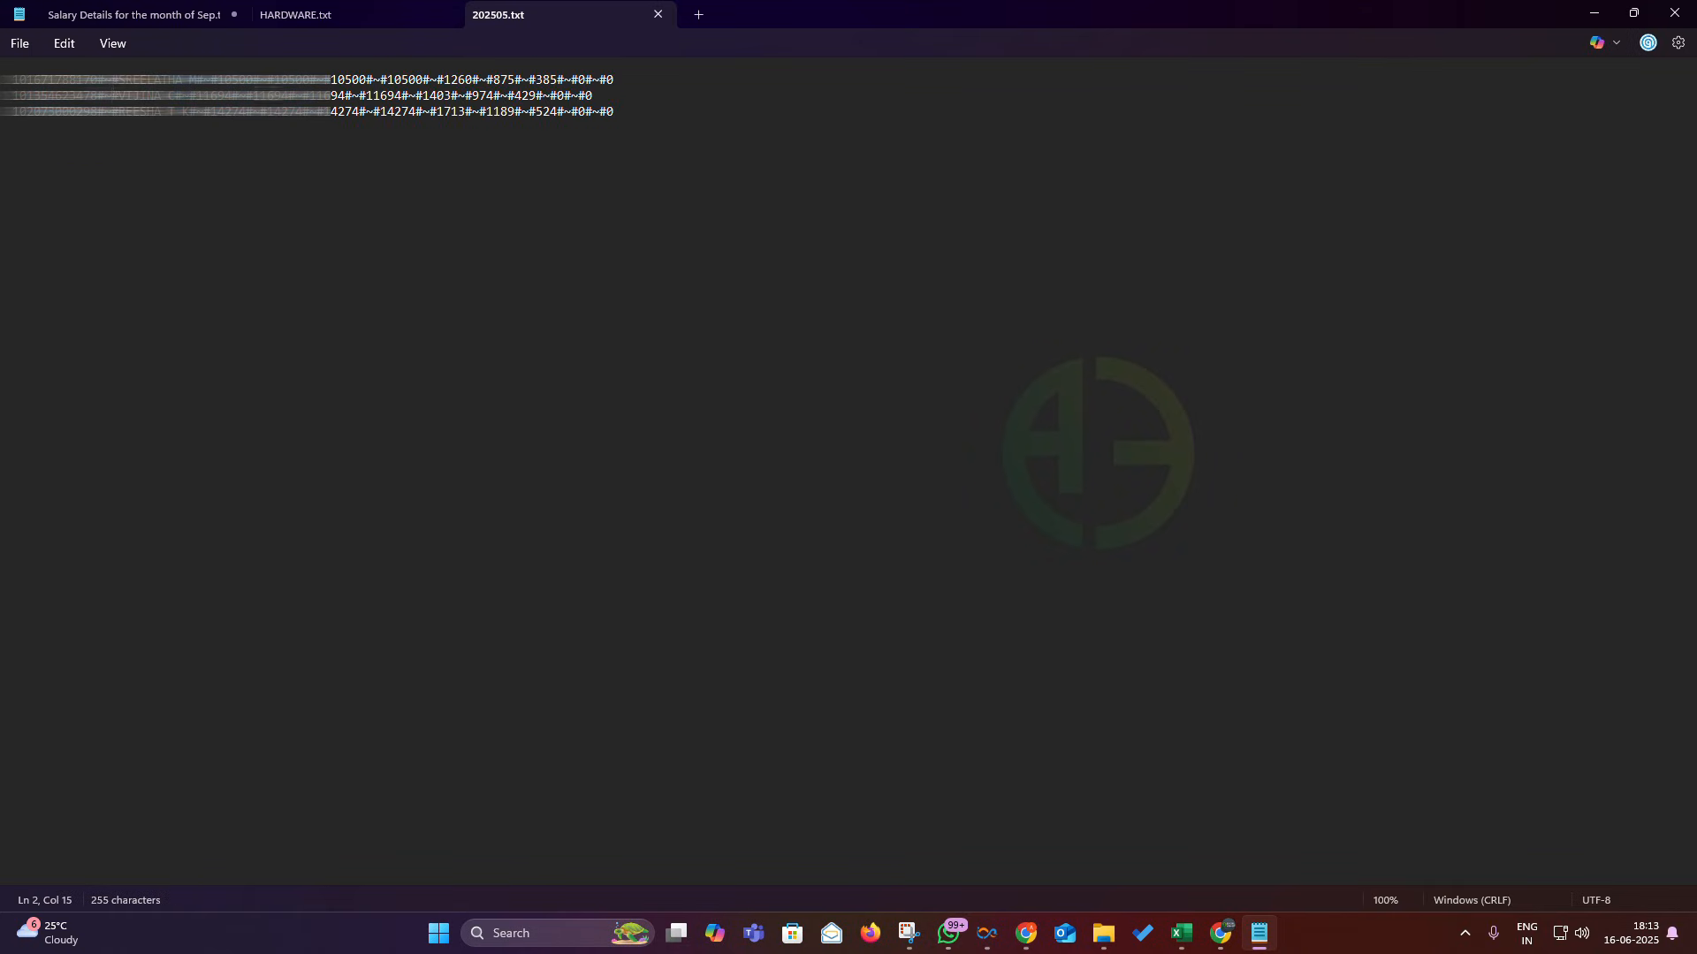
drag(672, 106, 14, 75)
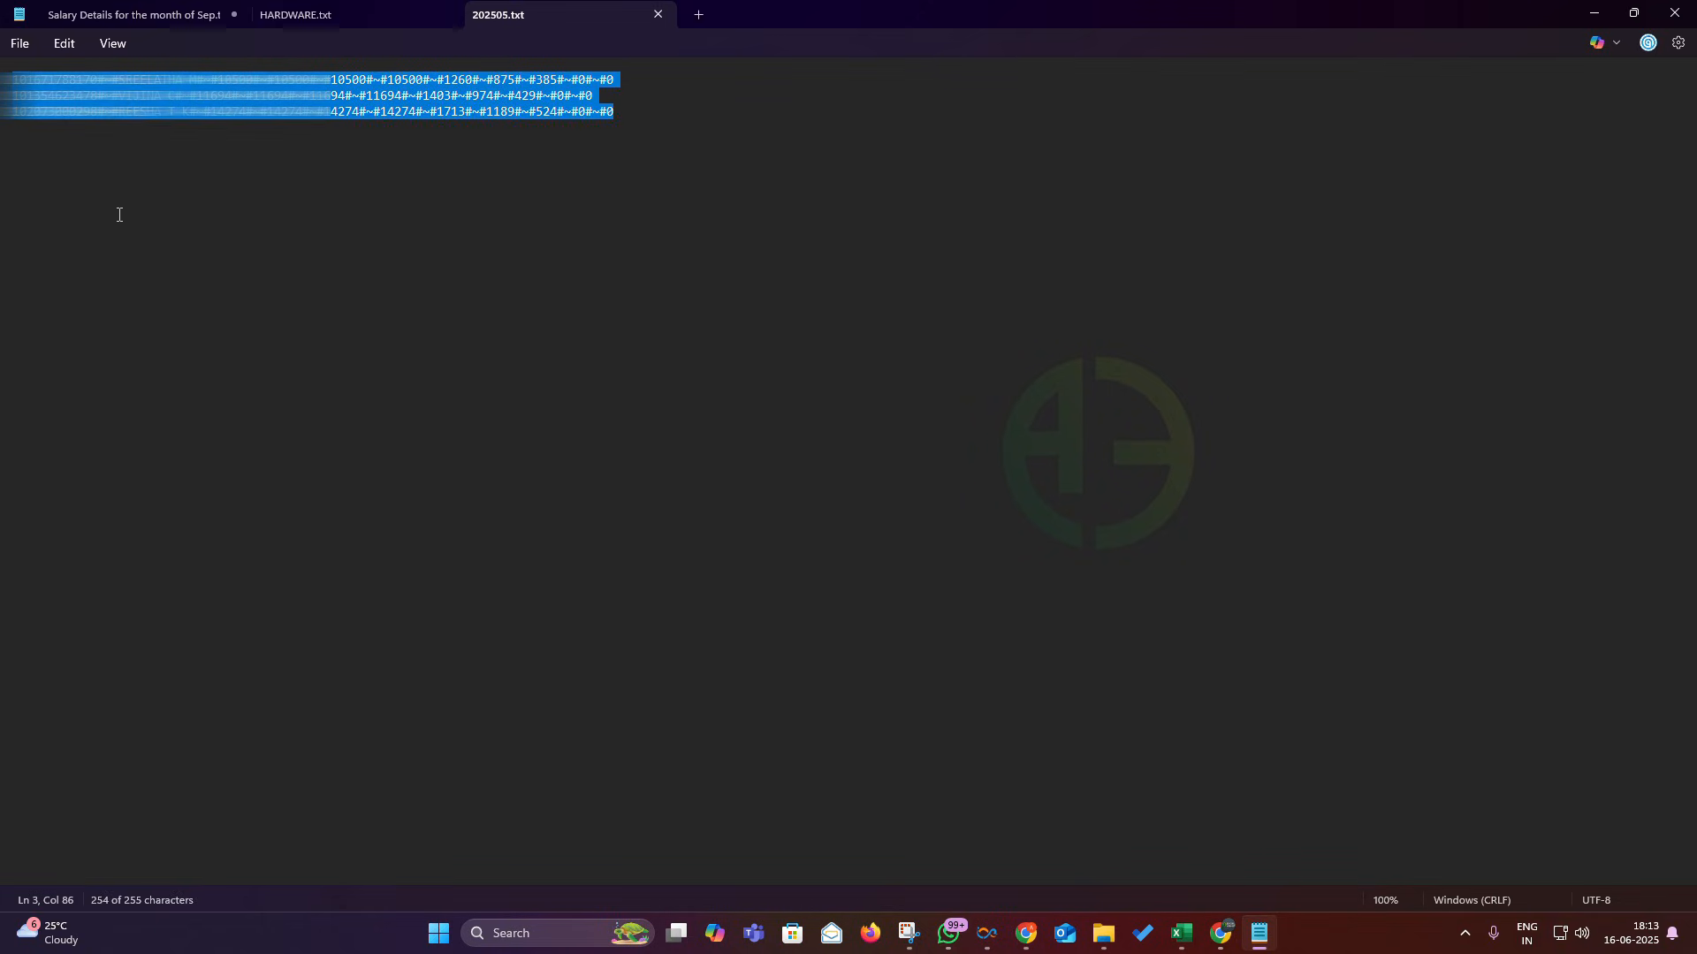
click(148, 211)
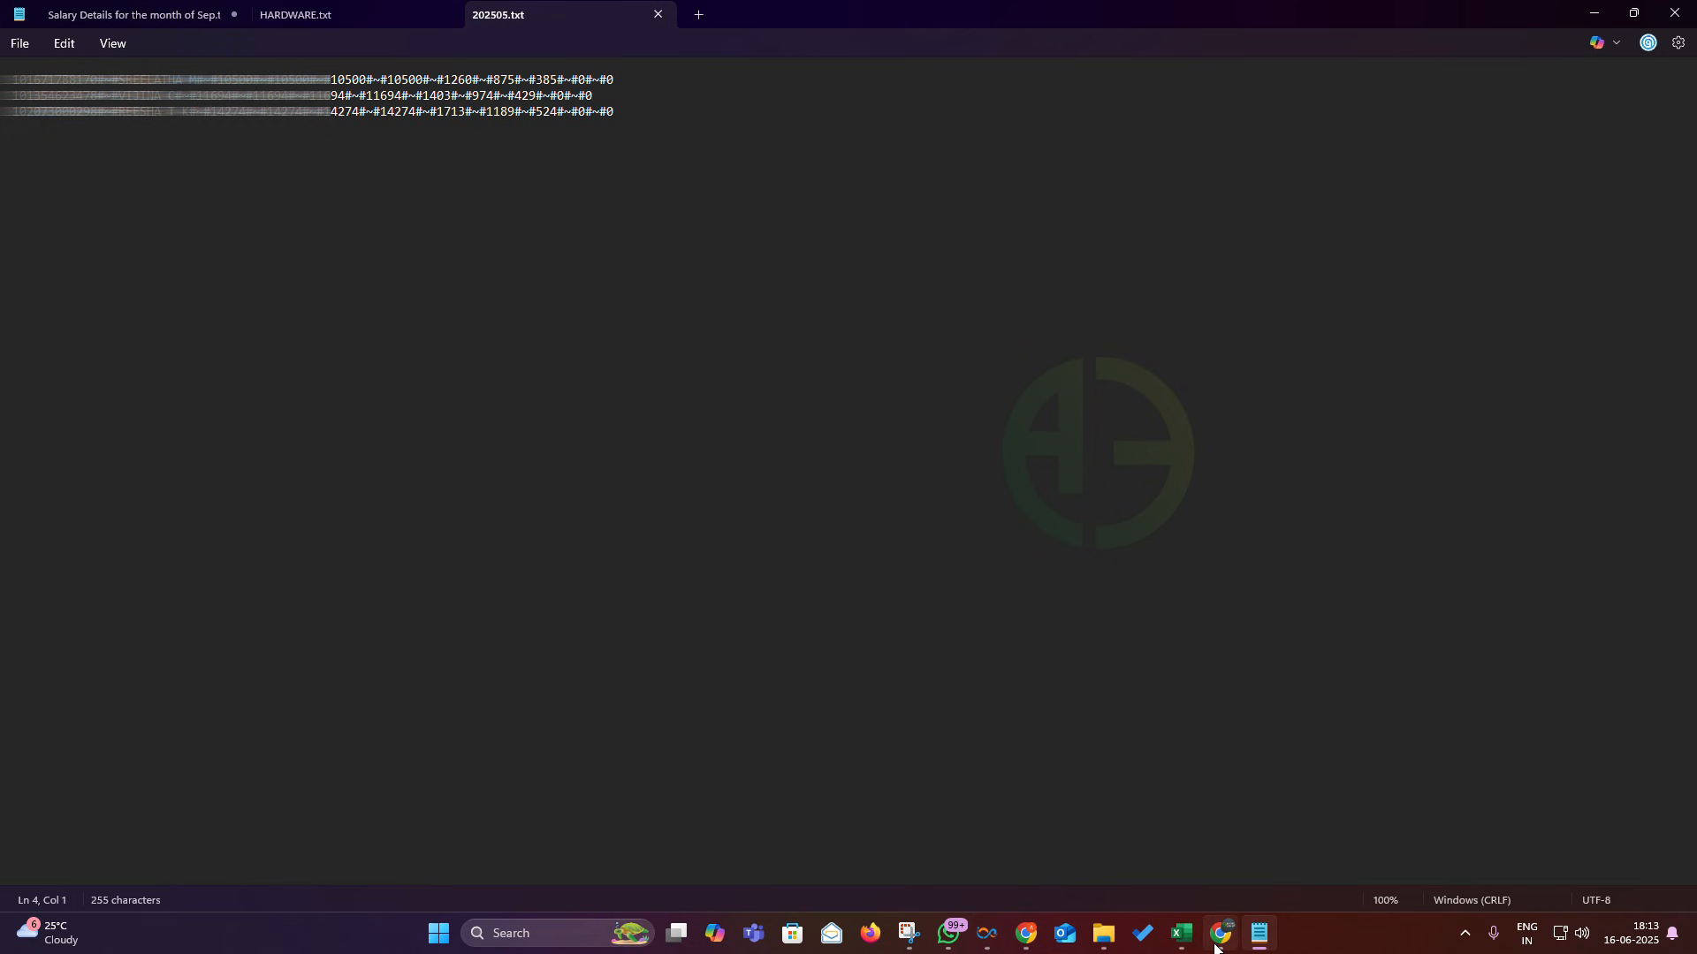
- Open the EPFO: Home bookmark, dismiss the alert, and sign in with username, password and captcha
click(1026, 933)
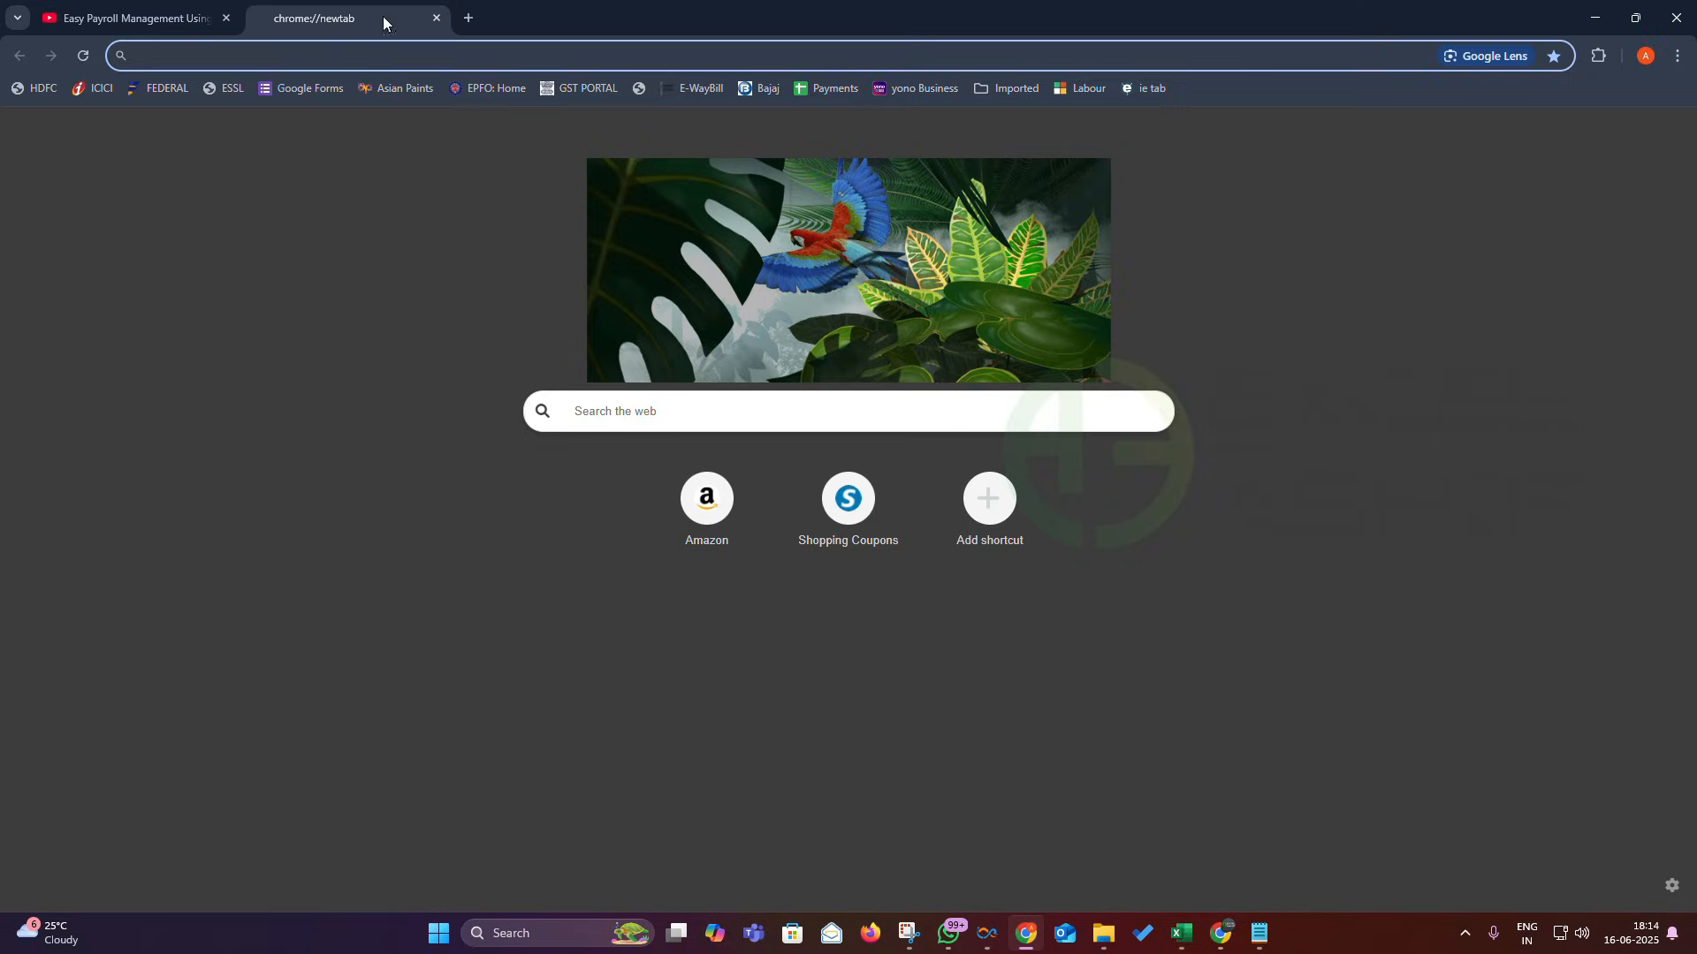
click(462, 90)
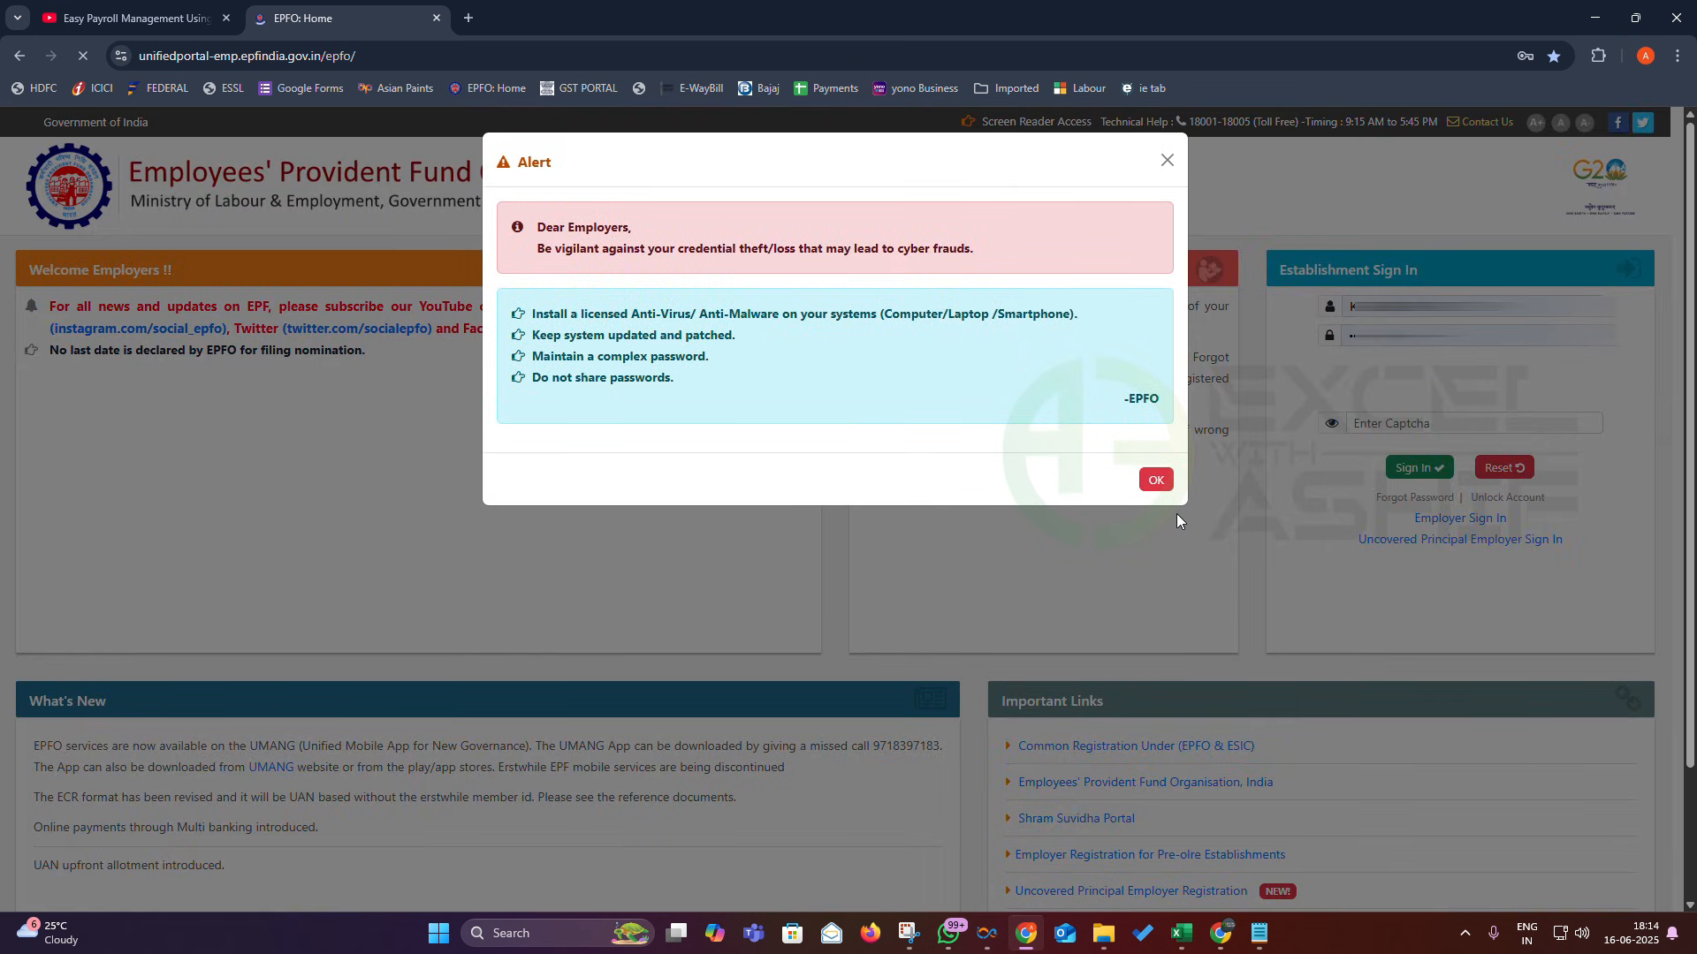
click(1155, 478)
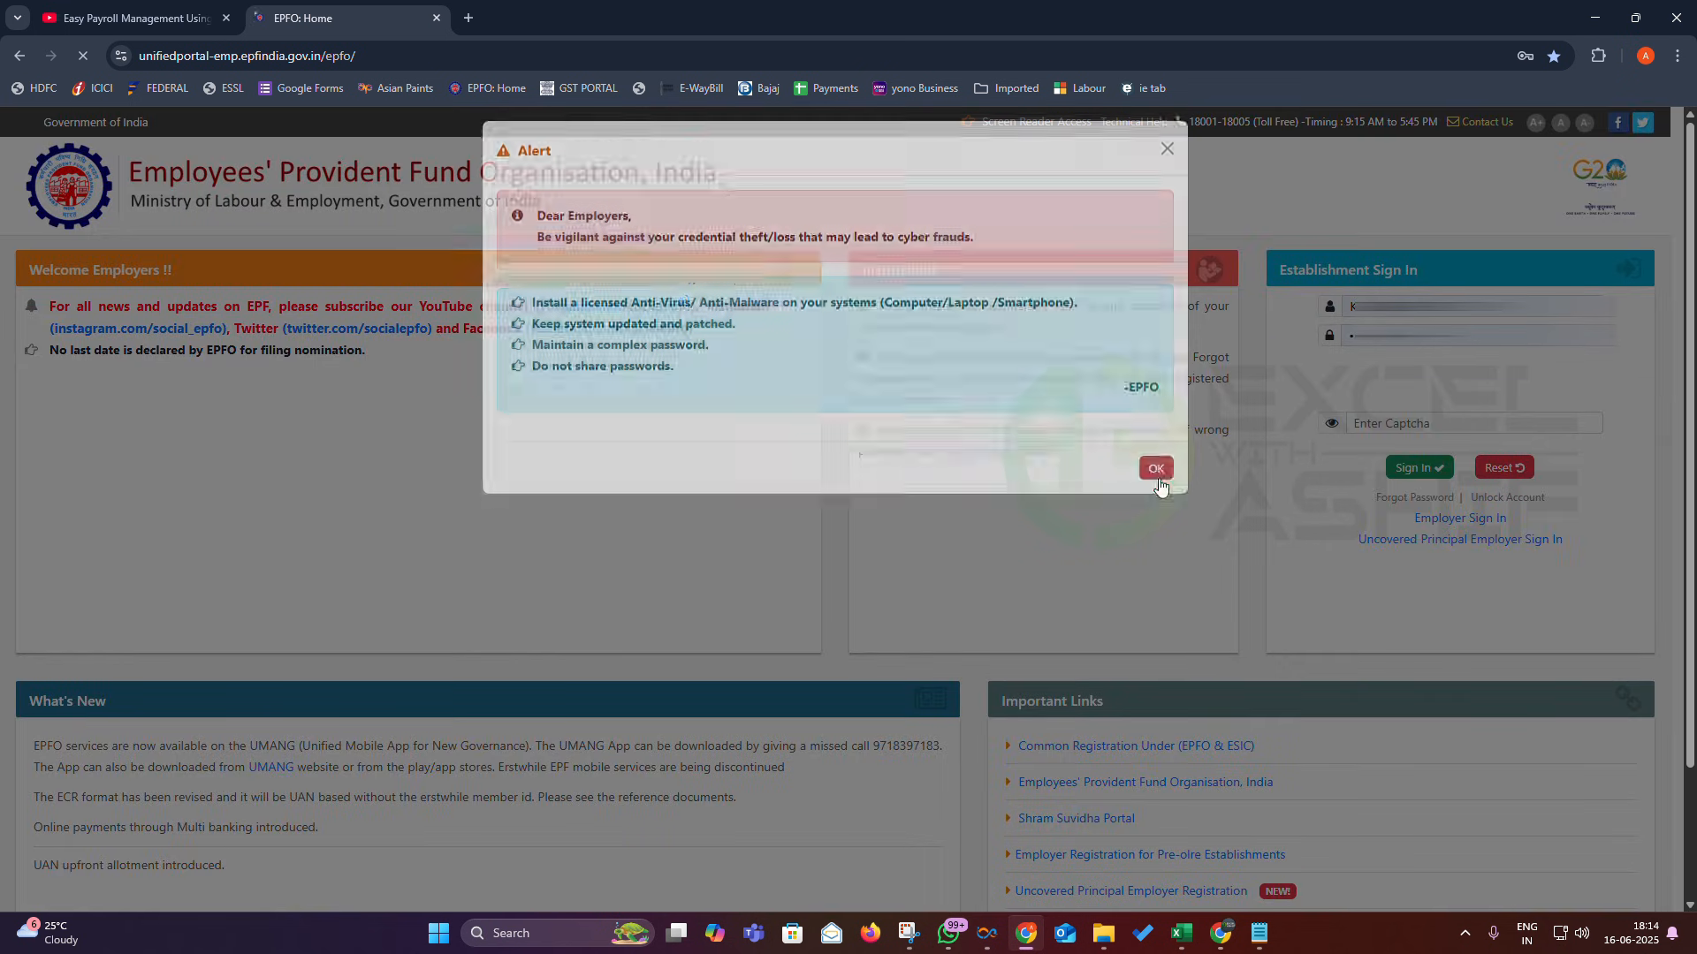
click(1449, 643)
text(D7dtZ)
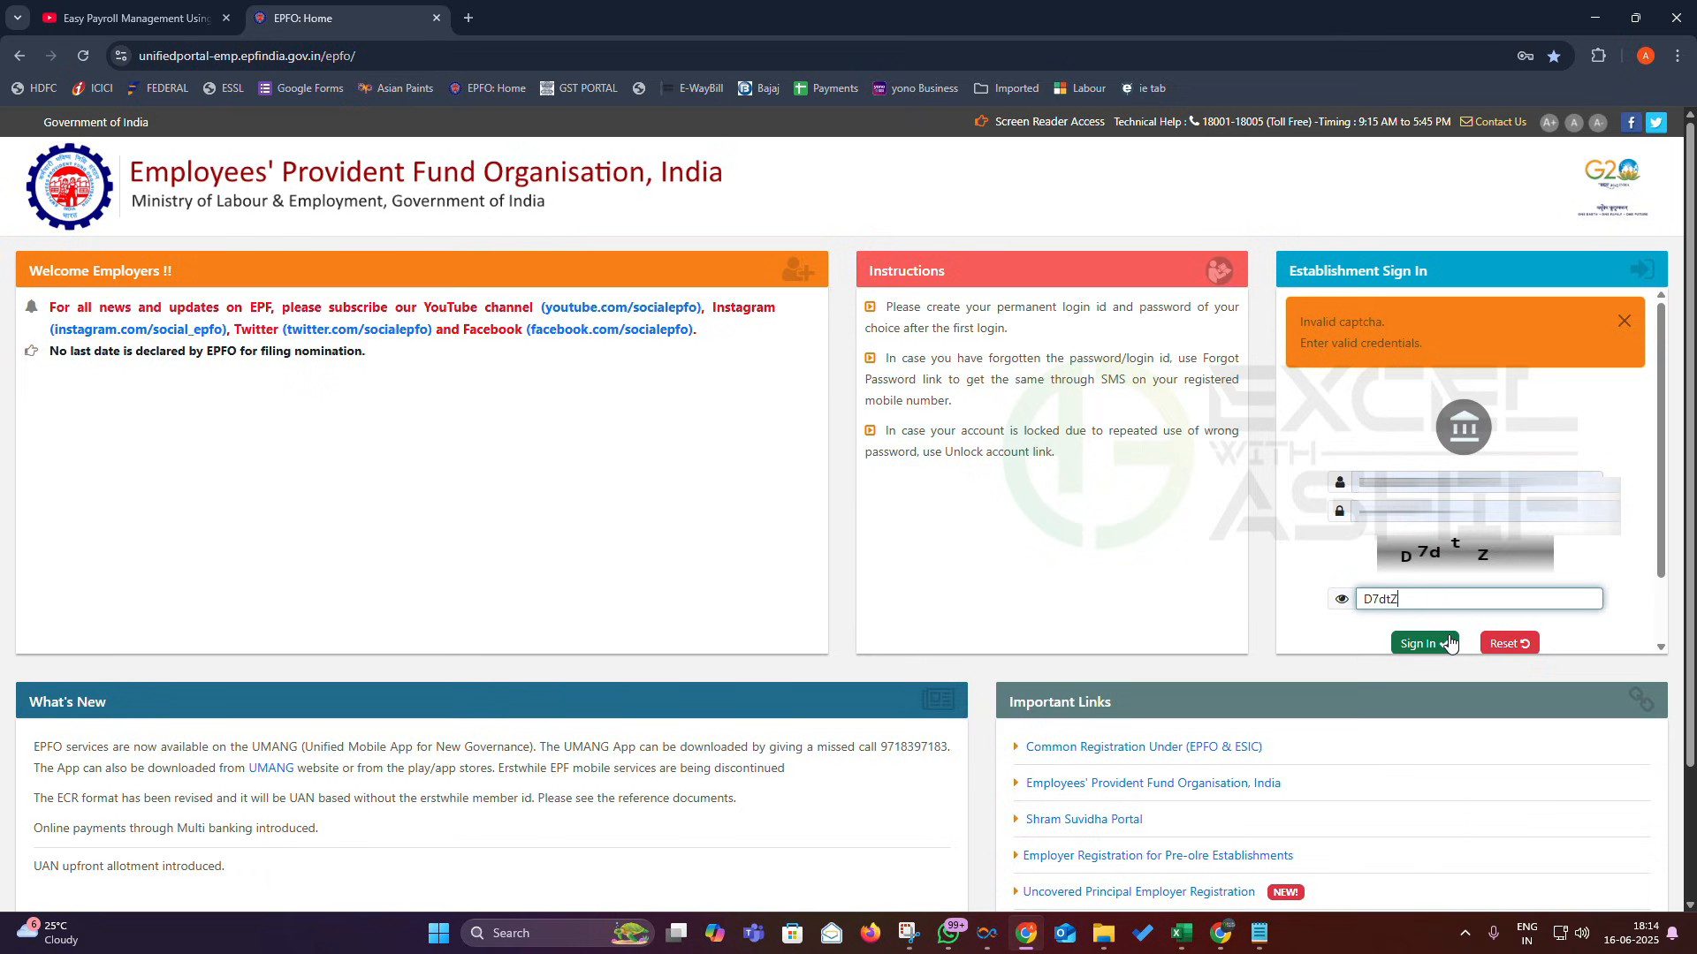
click(1449, 643)
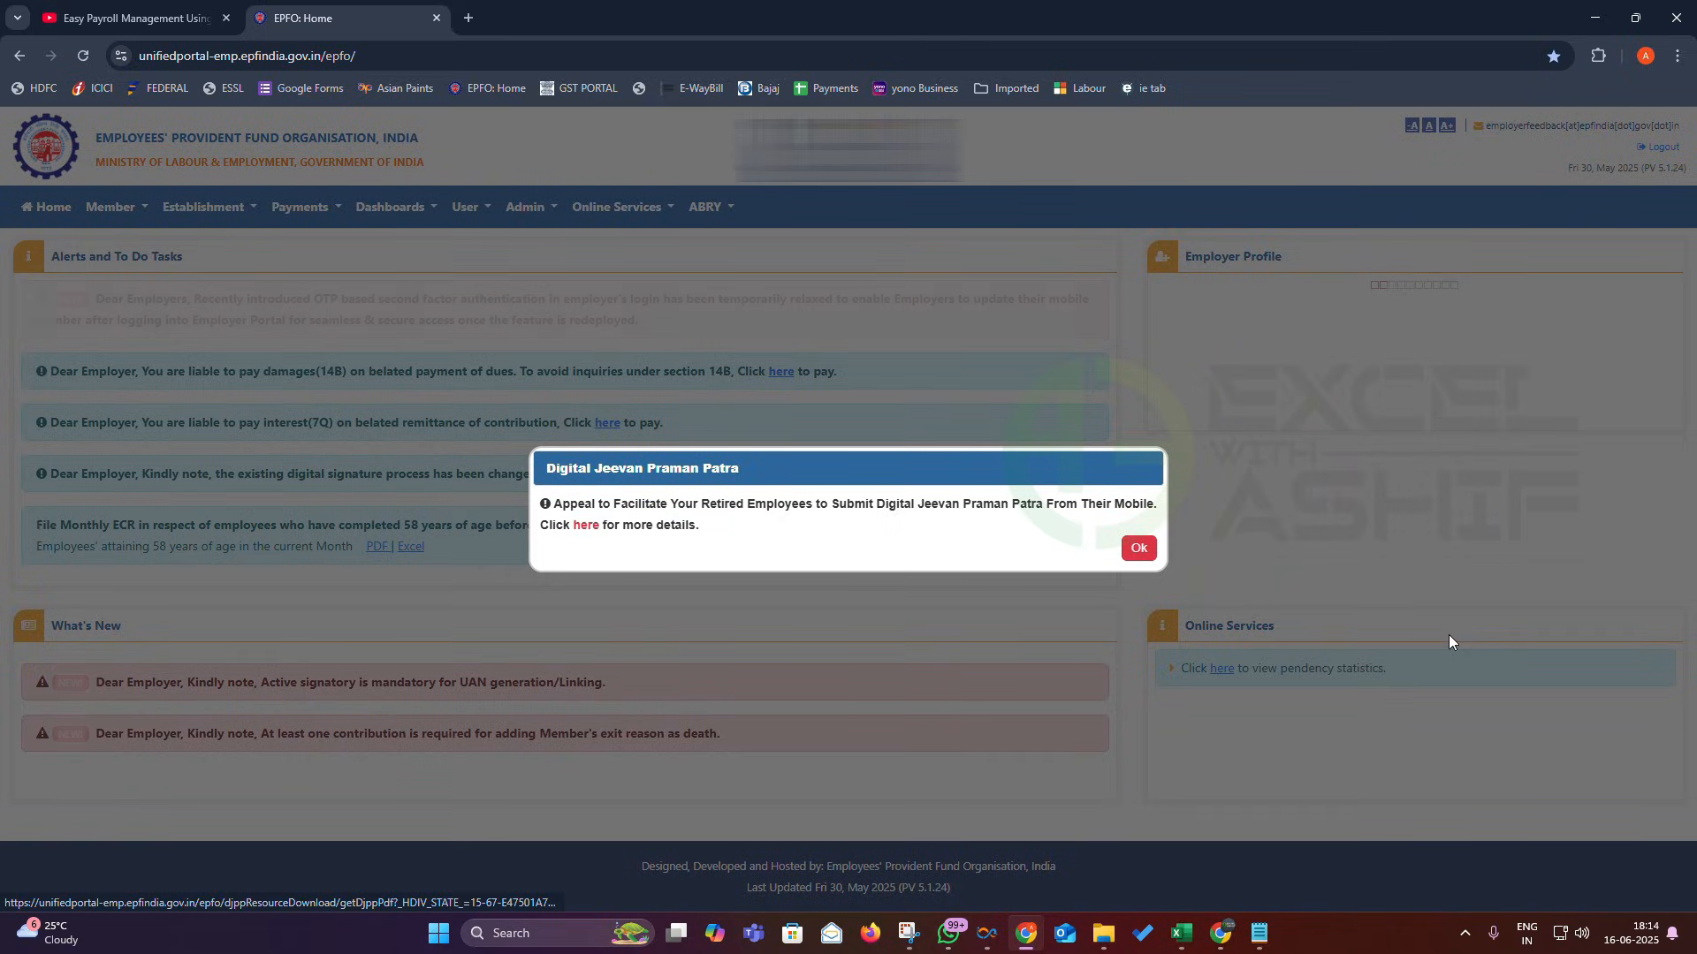
- Close the dashboard popup, check the establishment details, and go to Payments > ECR/Return Filing
click(1138, 548)
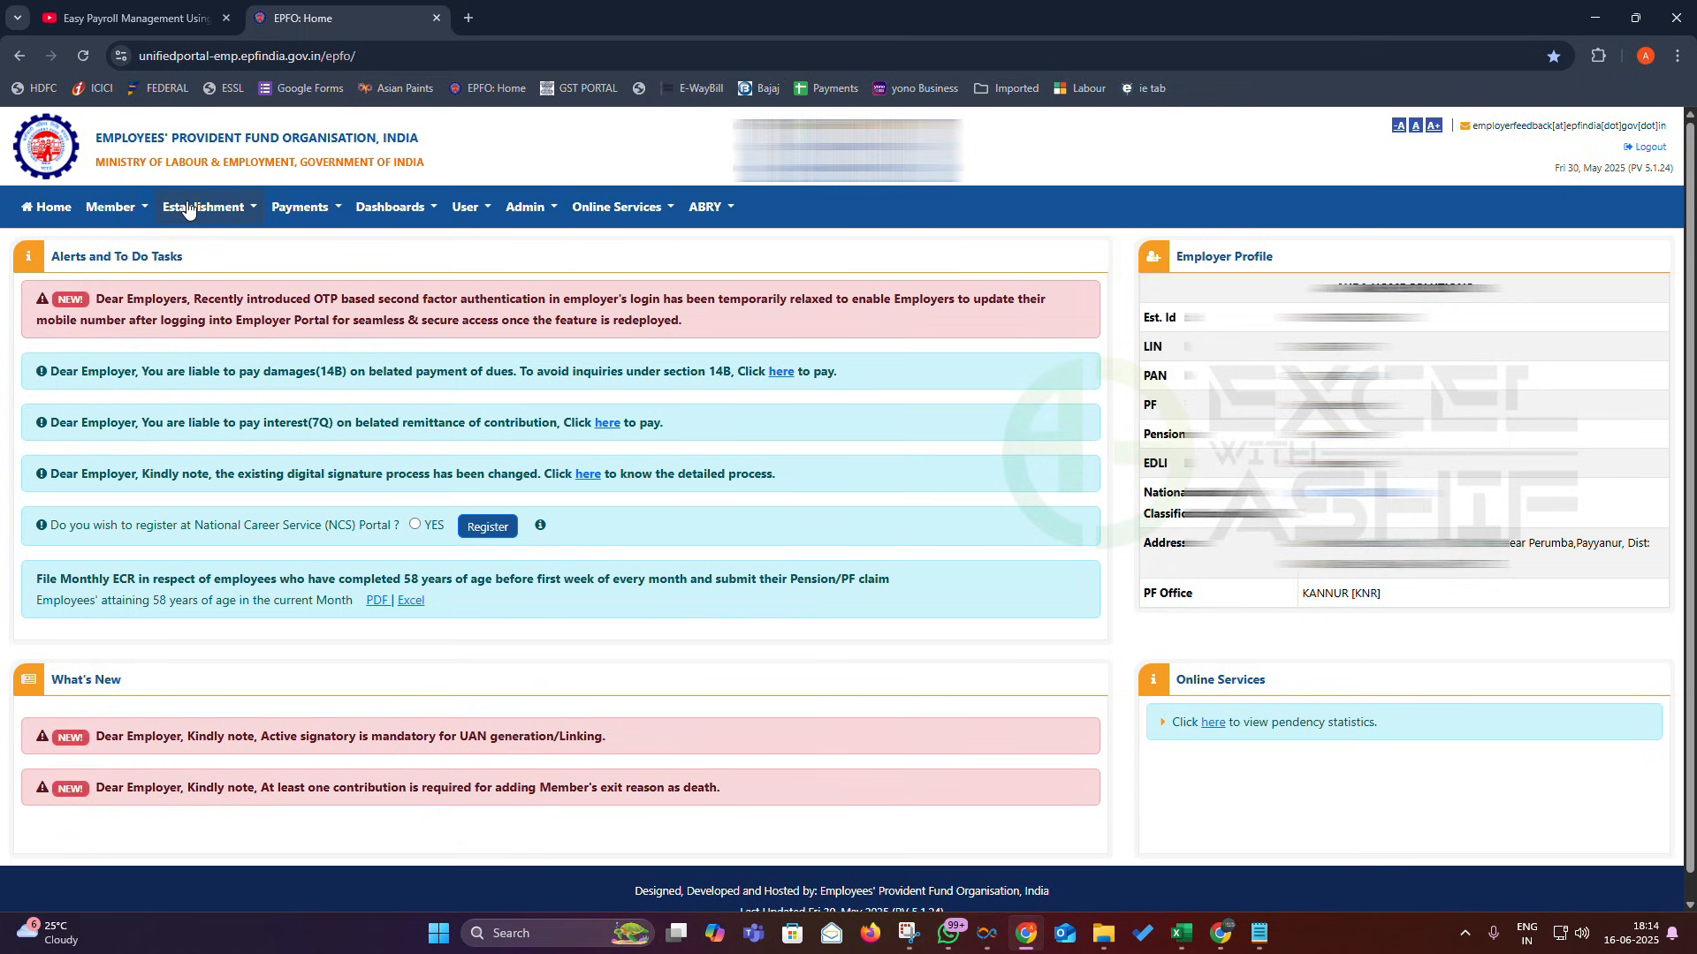
click(188, 209)
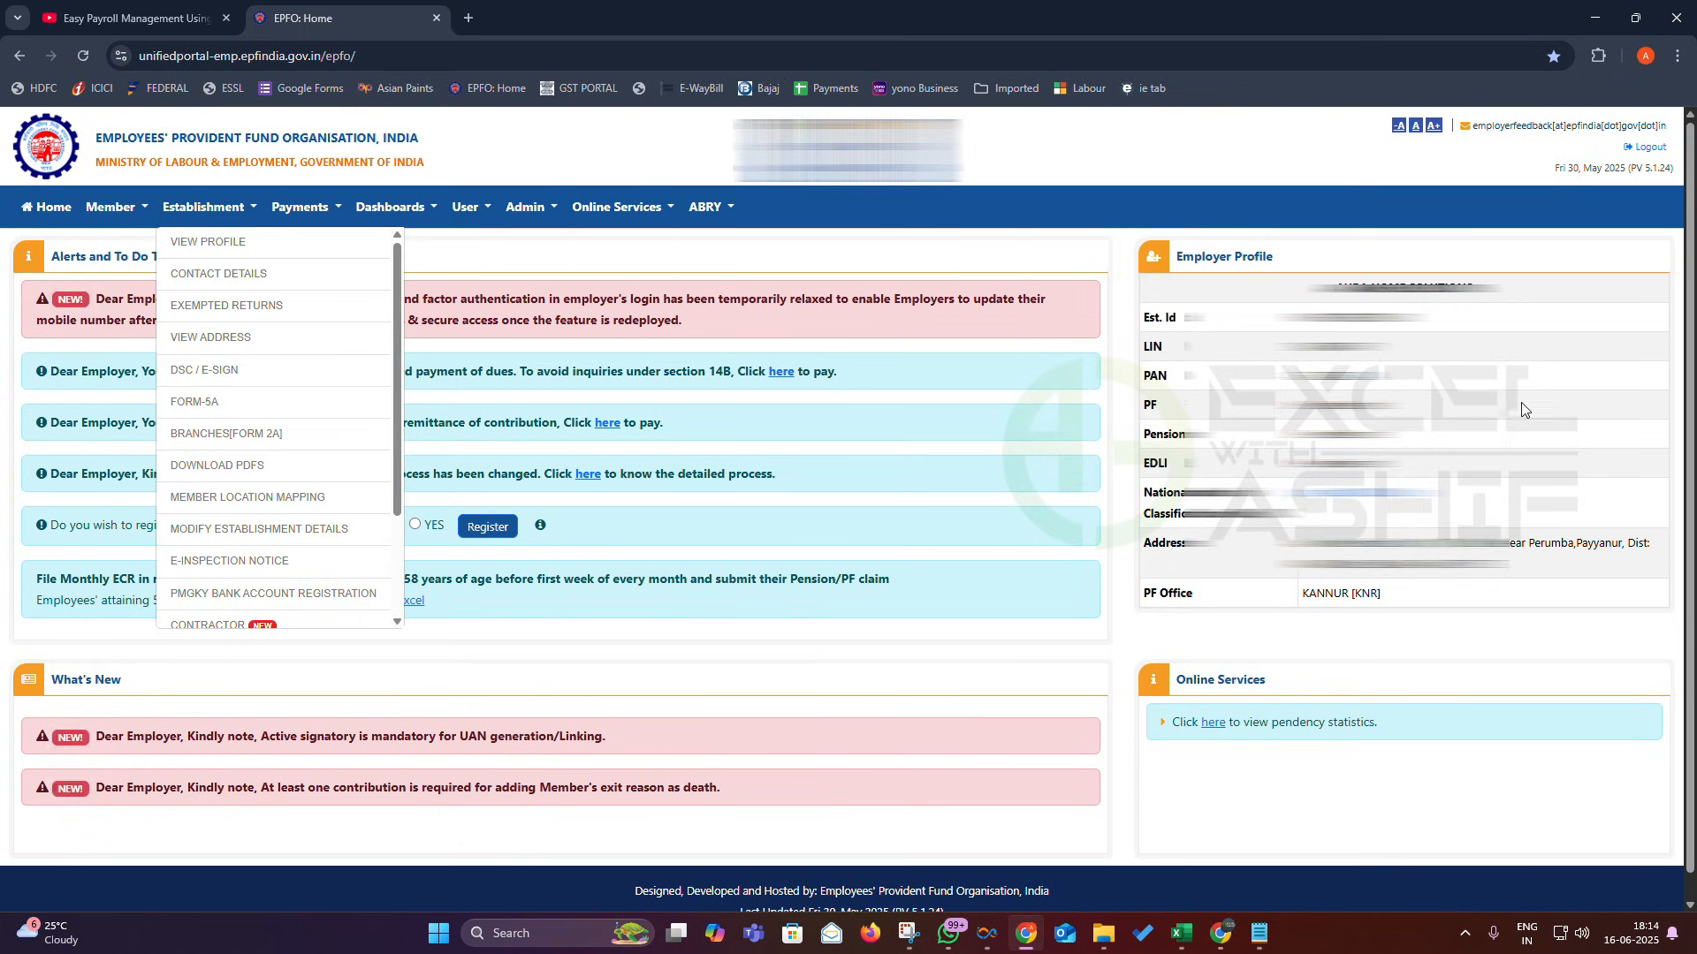
drag(1379, 287, 1434, 319)
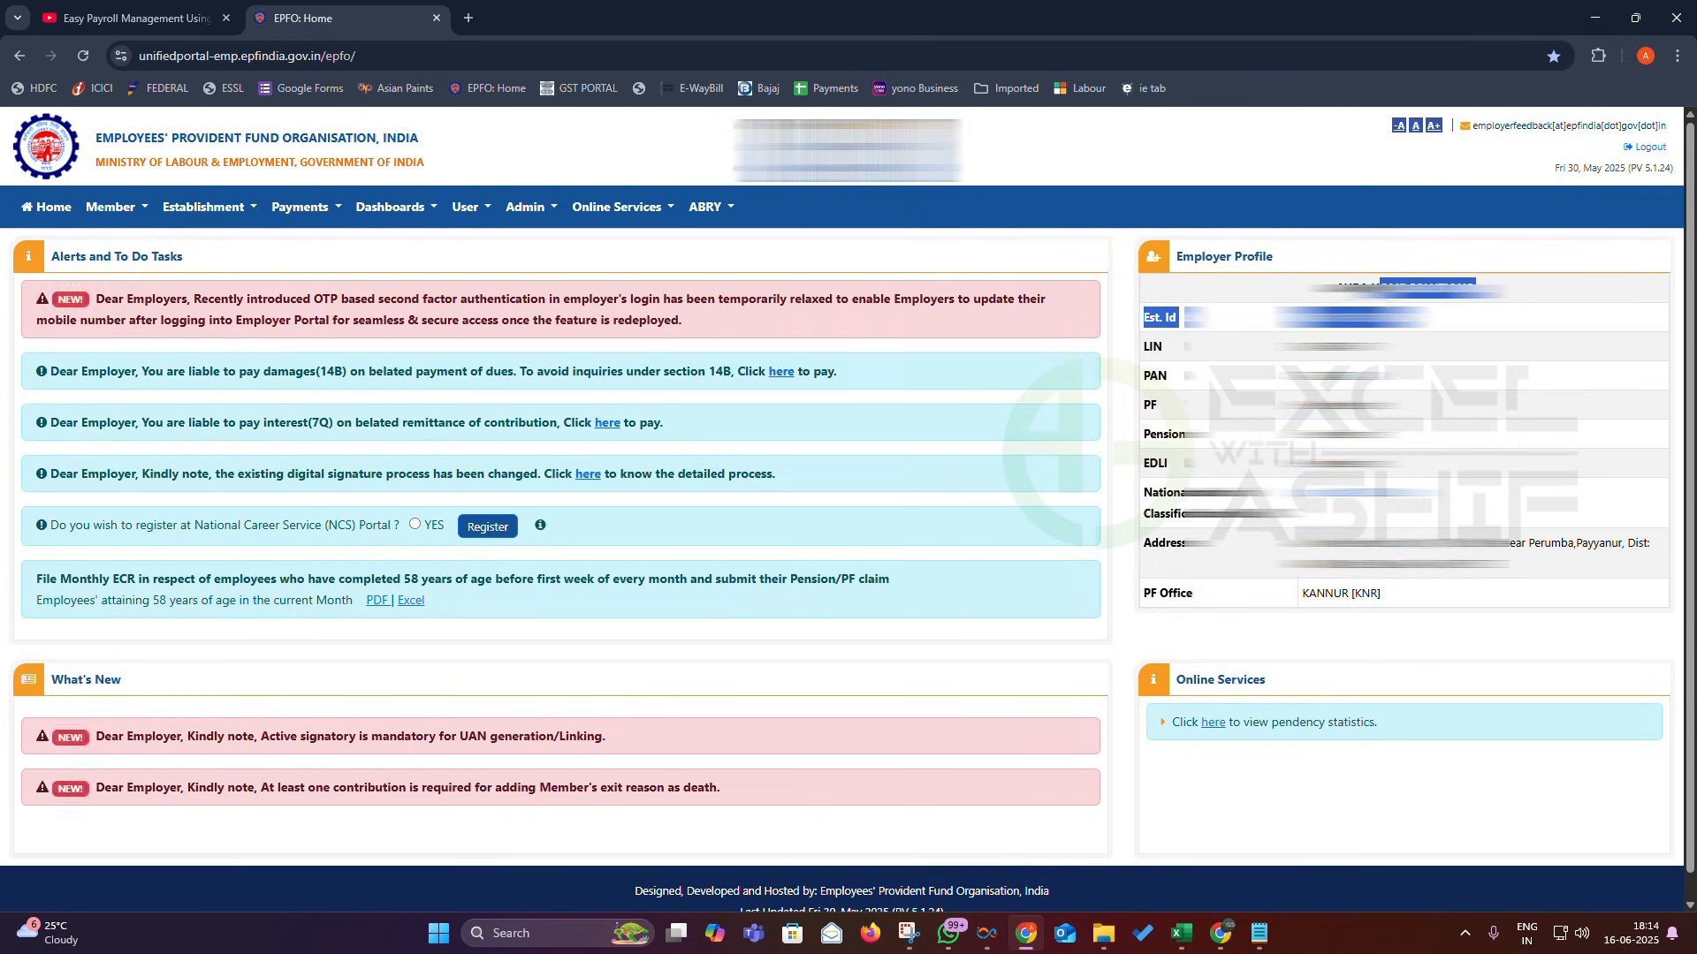
click(298, 208)
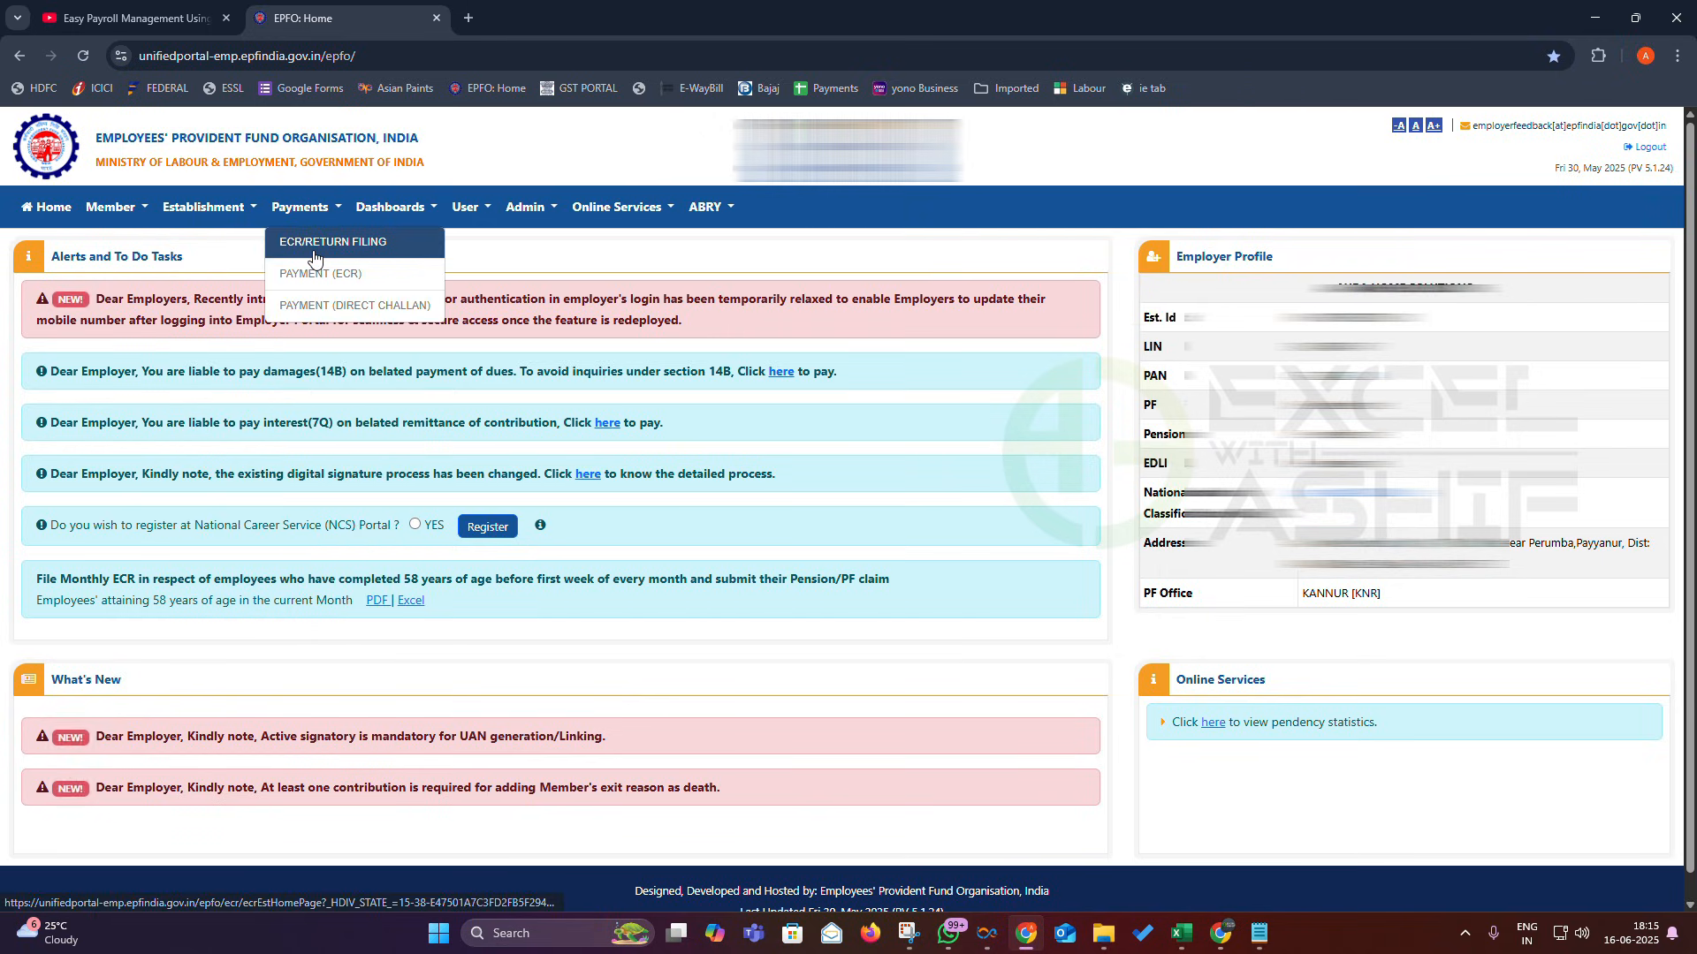
click(315, 258)
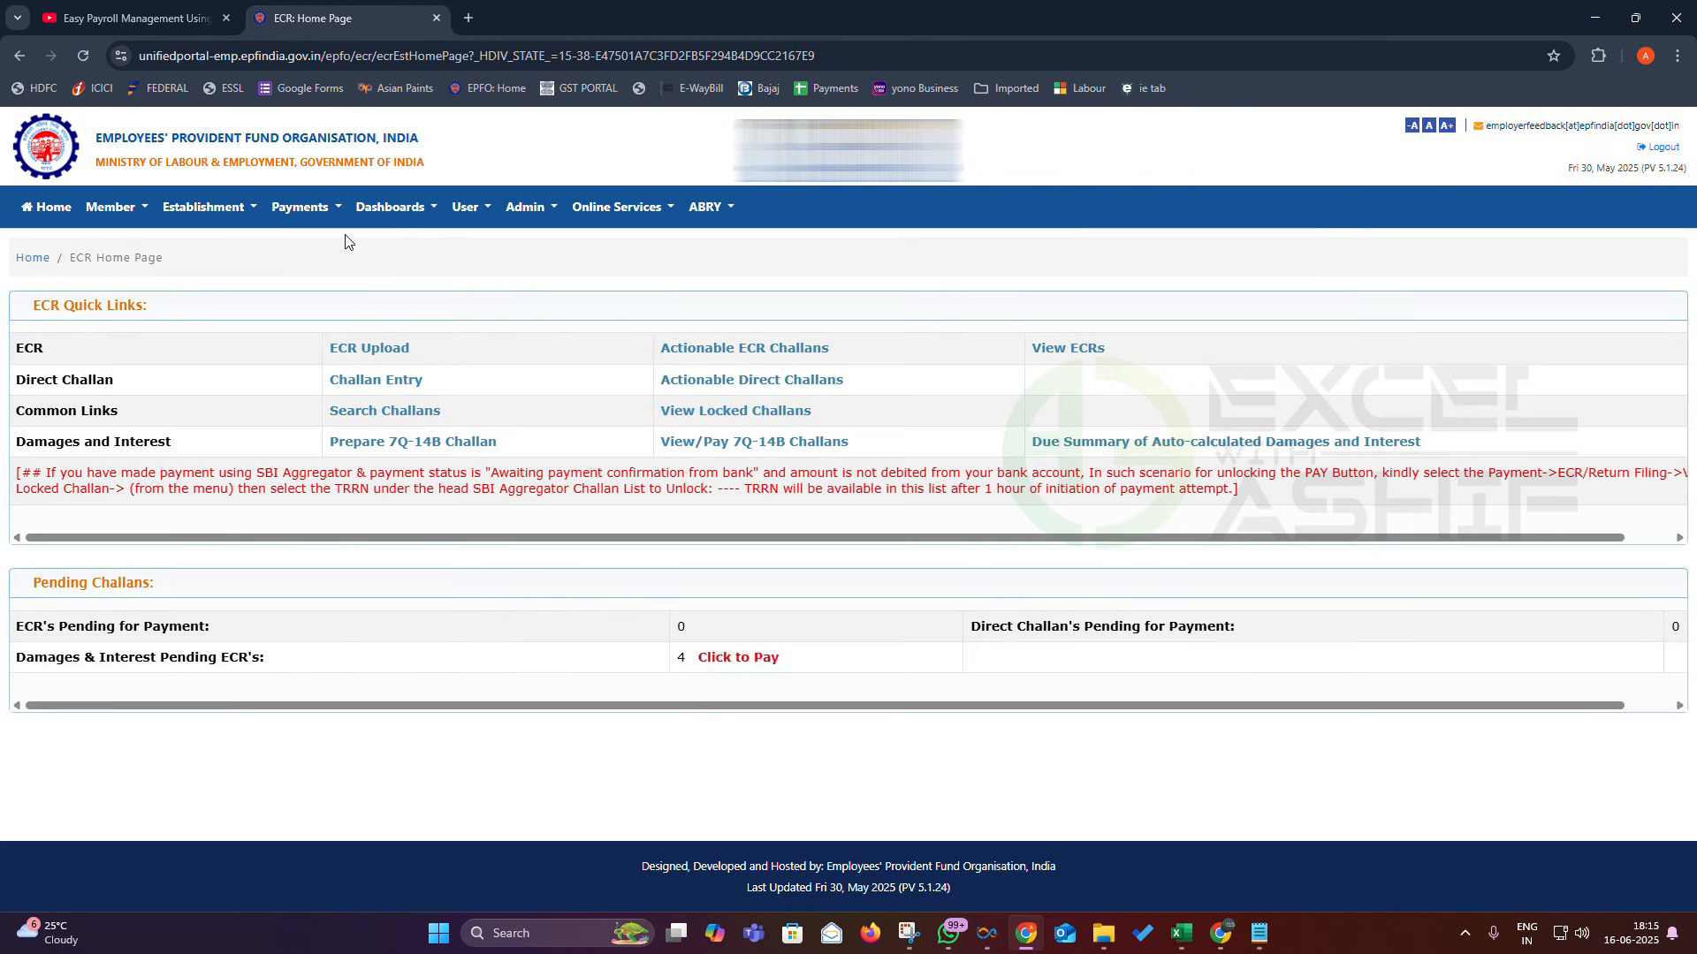
- Open the ECR upload page and expand the ECR File Upload form
click(358, 357)
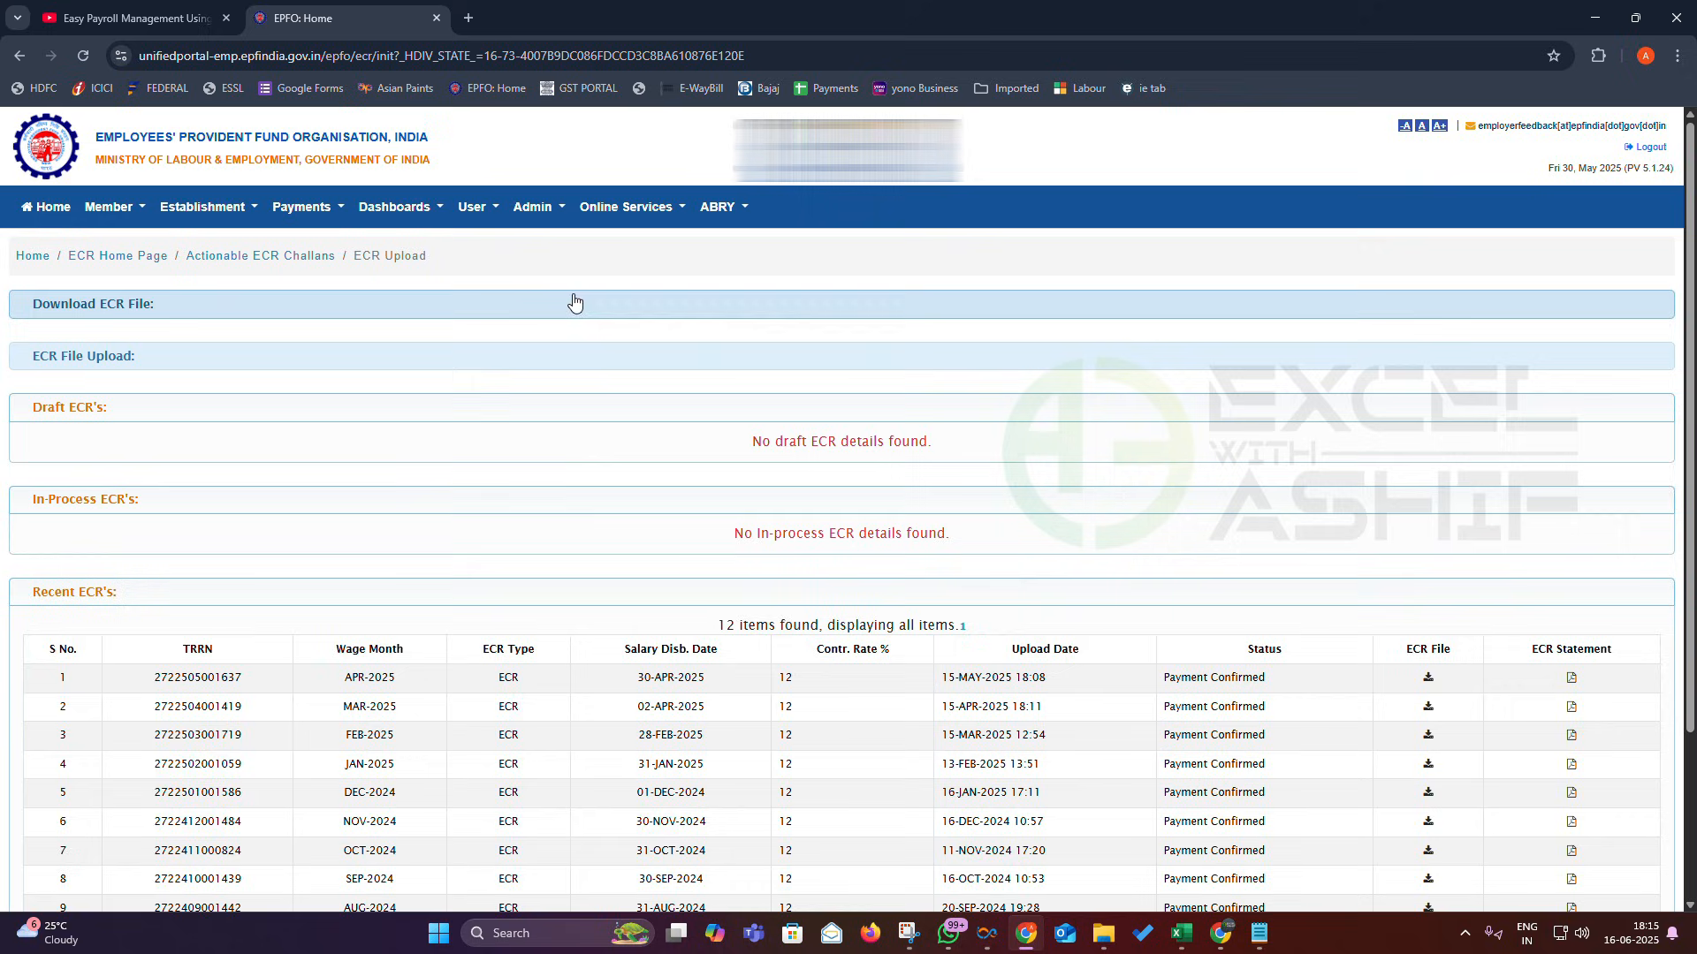
click(134, 307)
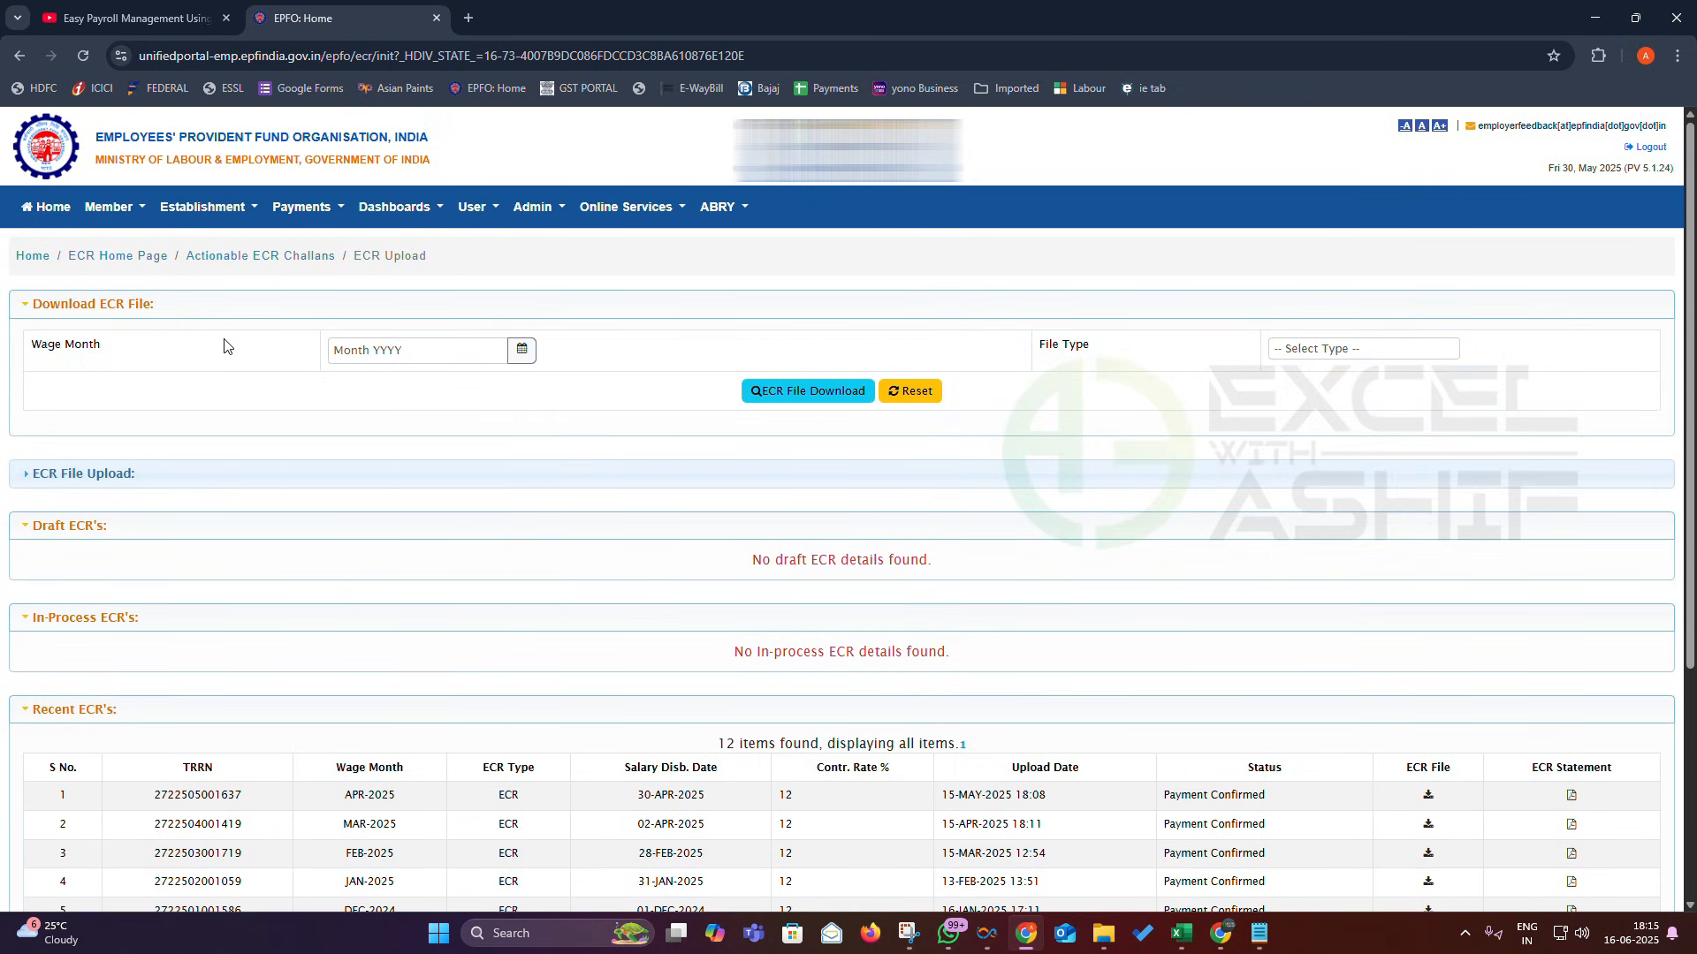
click(178, 314)
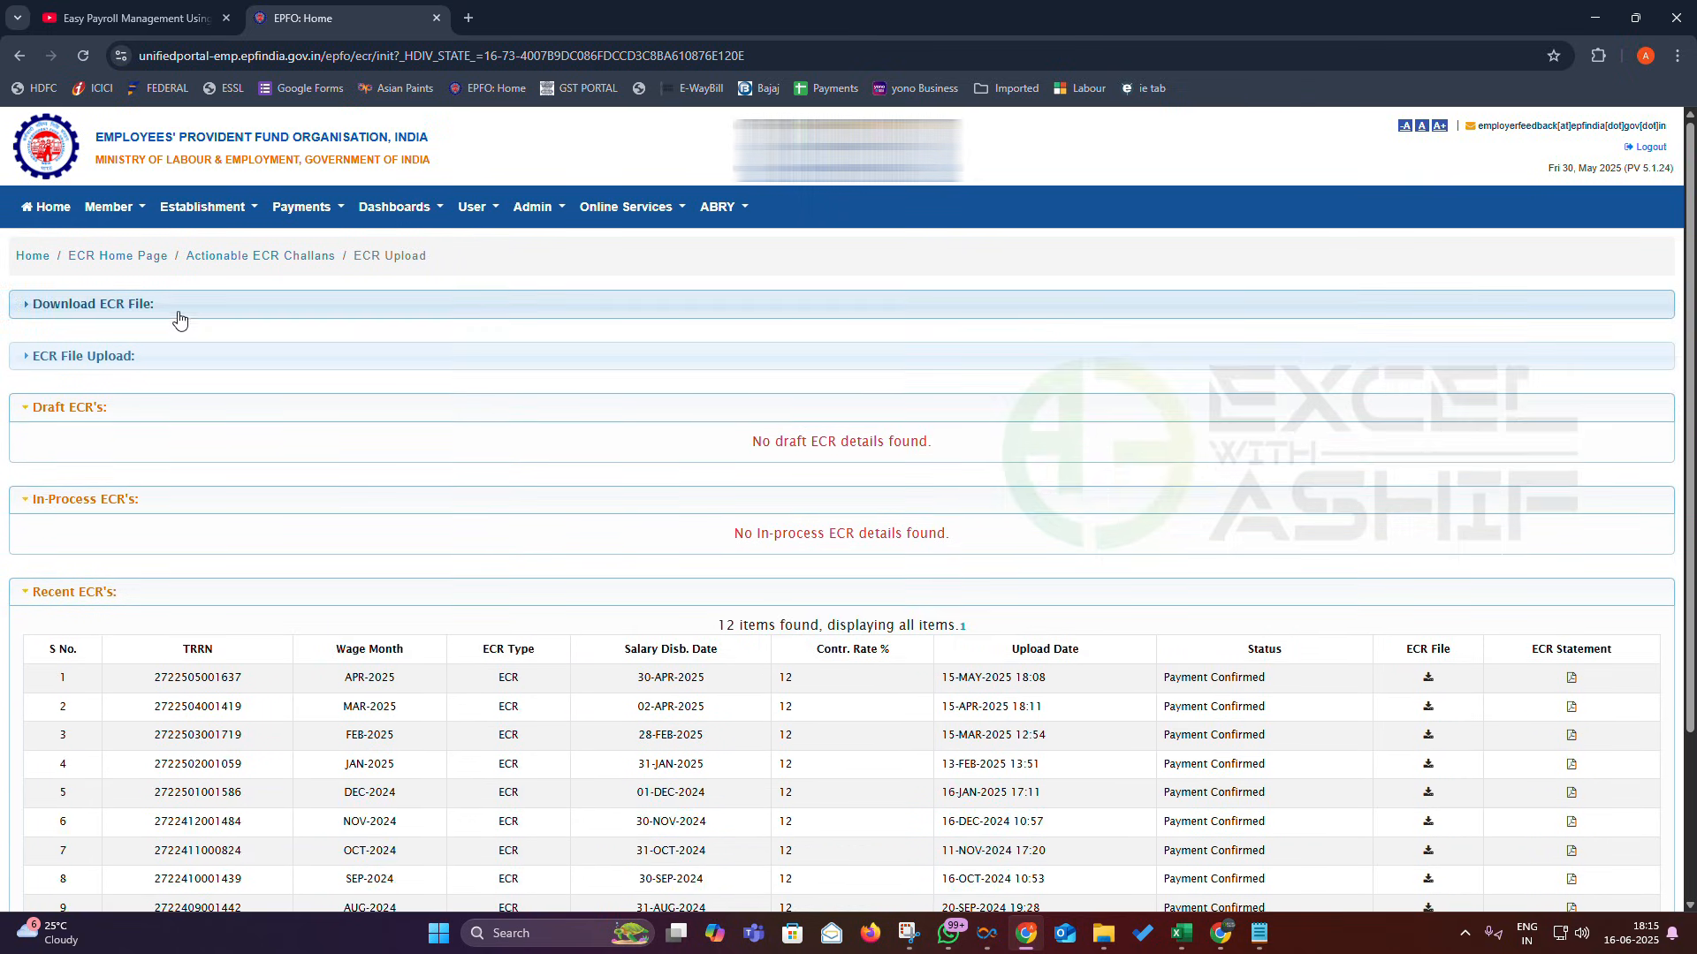
click(108, 362)
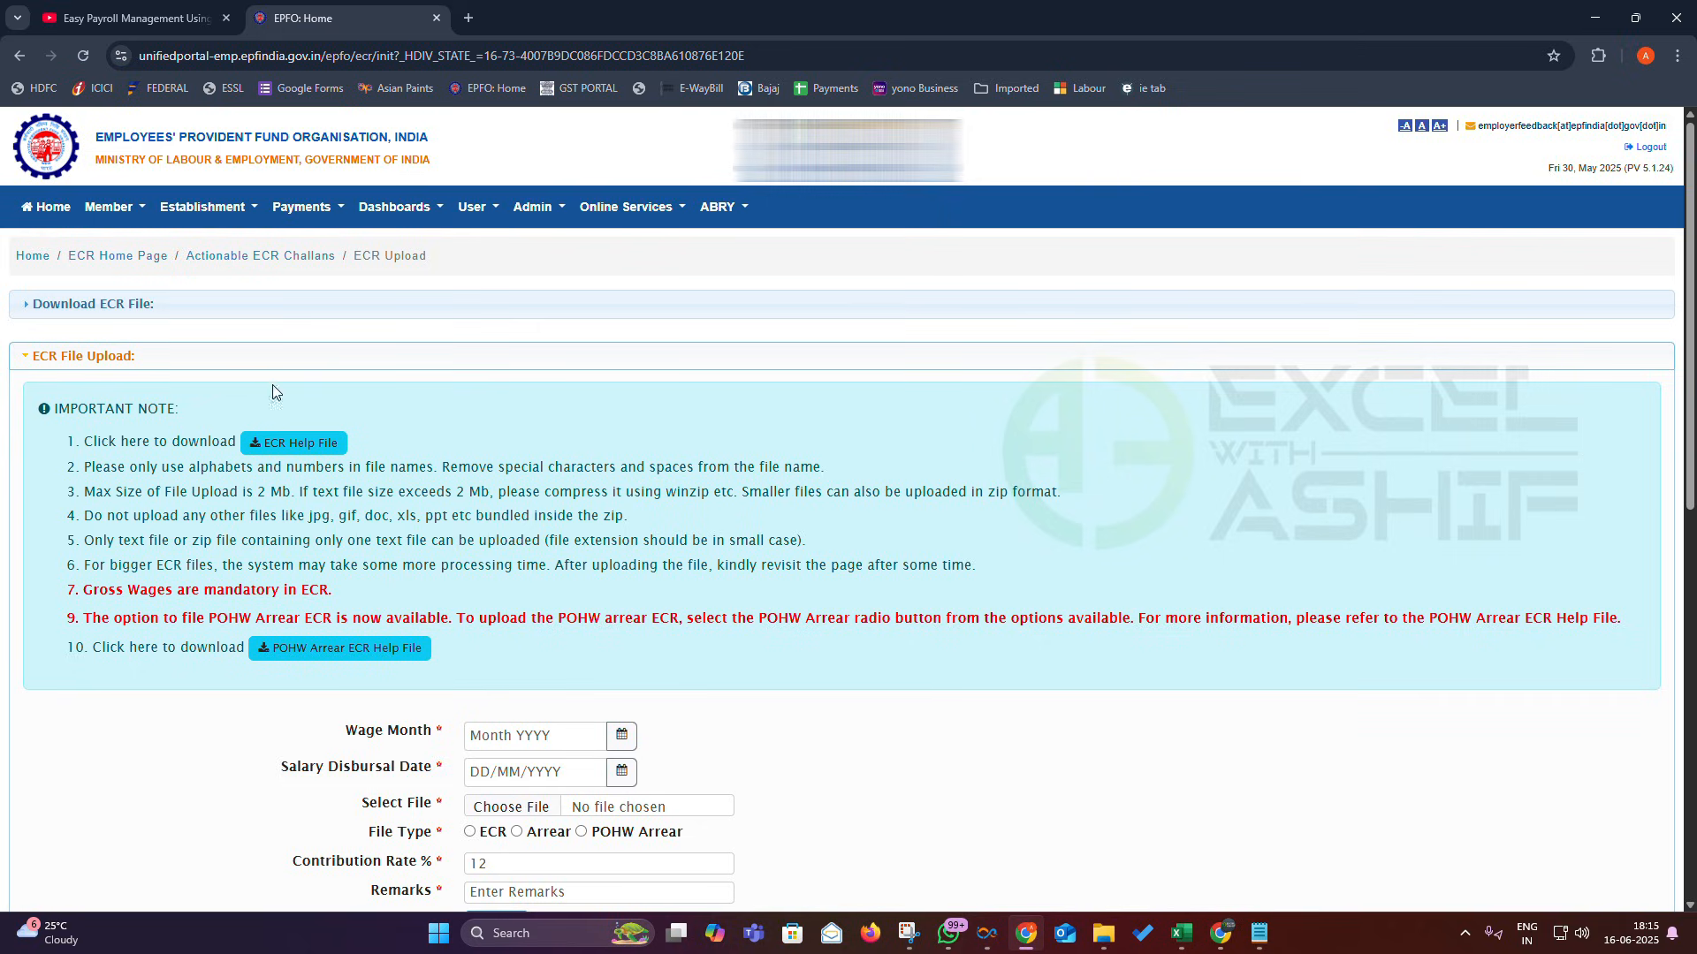
scroll(989, 465, down, 3)
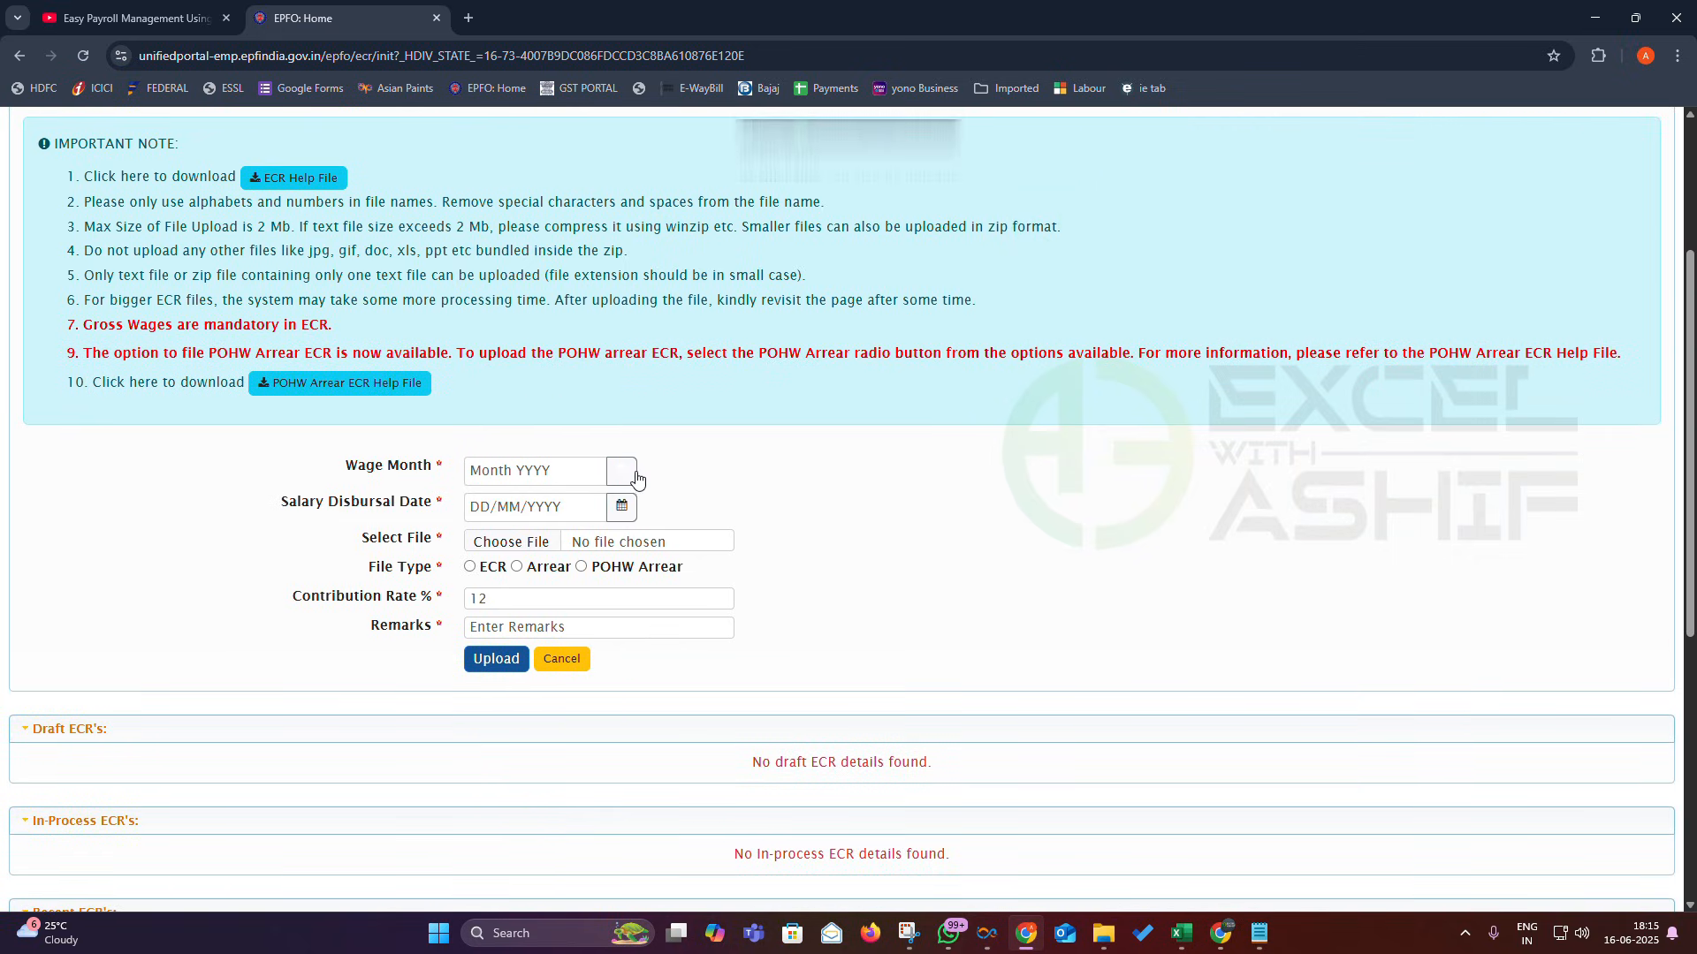
- Set wage month to May 2025 and salary disbursal date to 01/06/2025
click(622, 472)
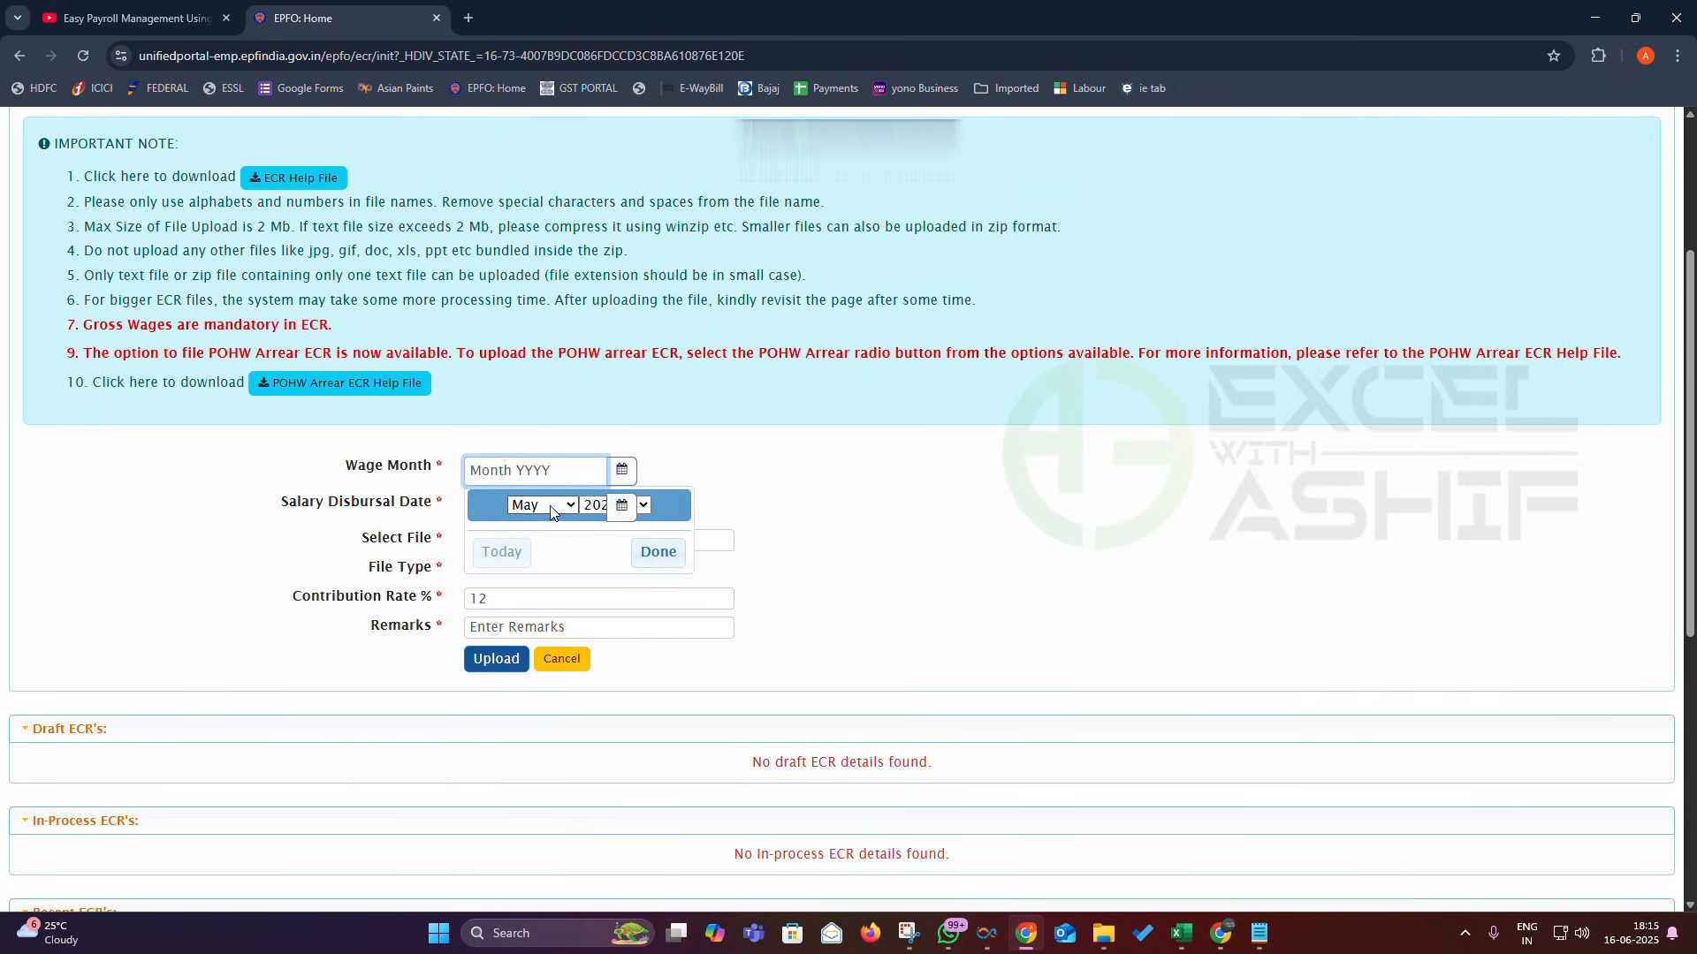
click(656, 552)
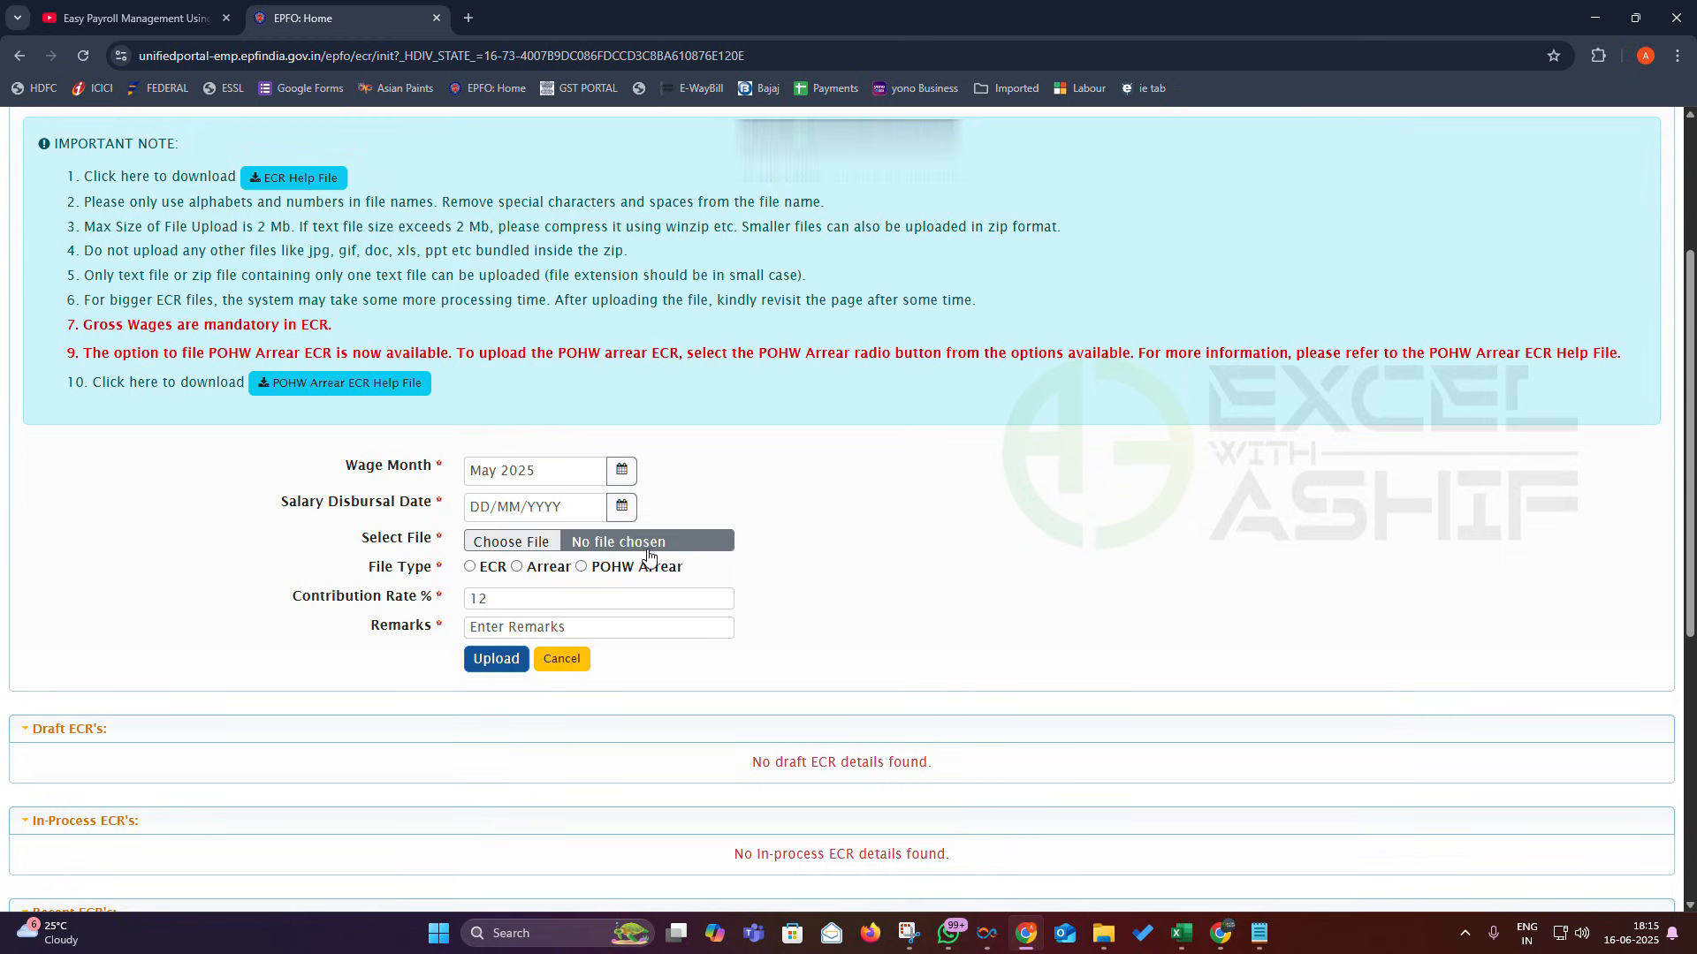
click(491, 507)
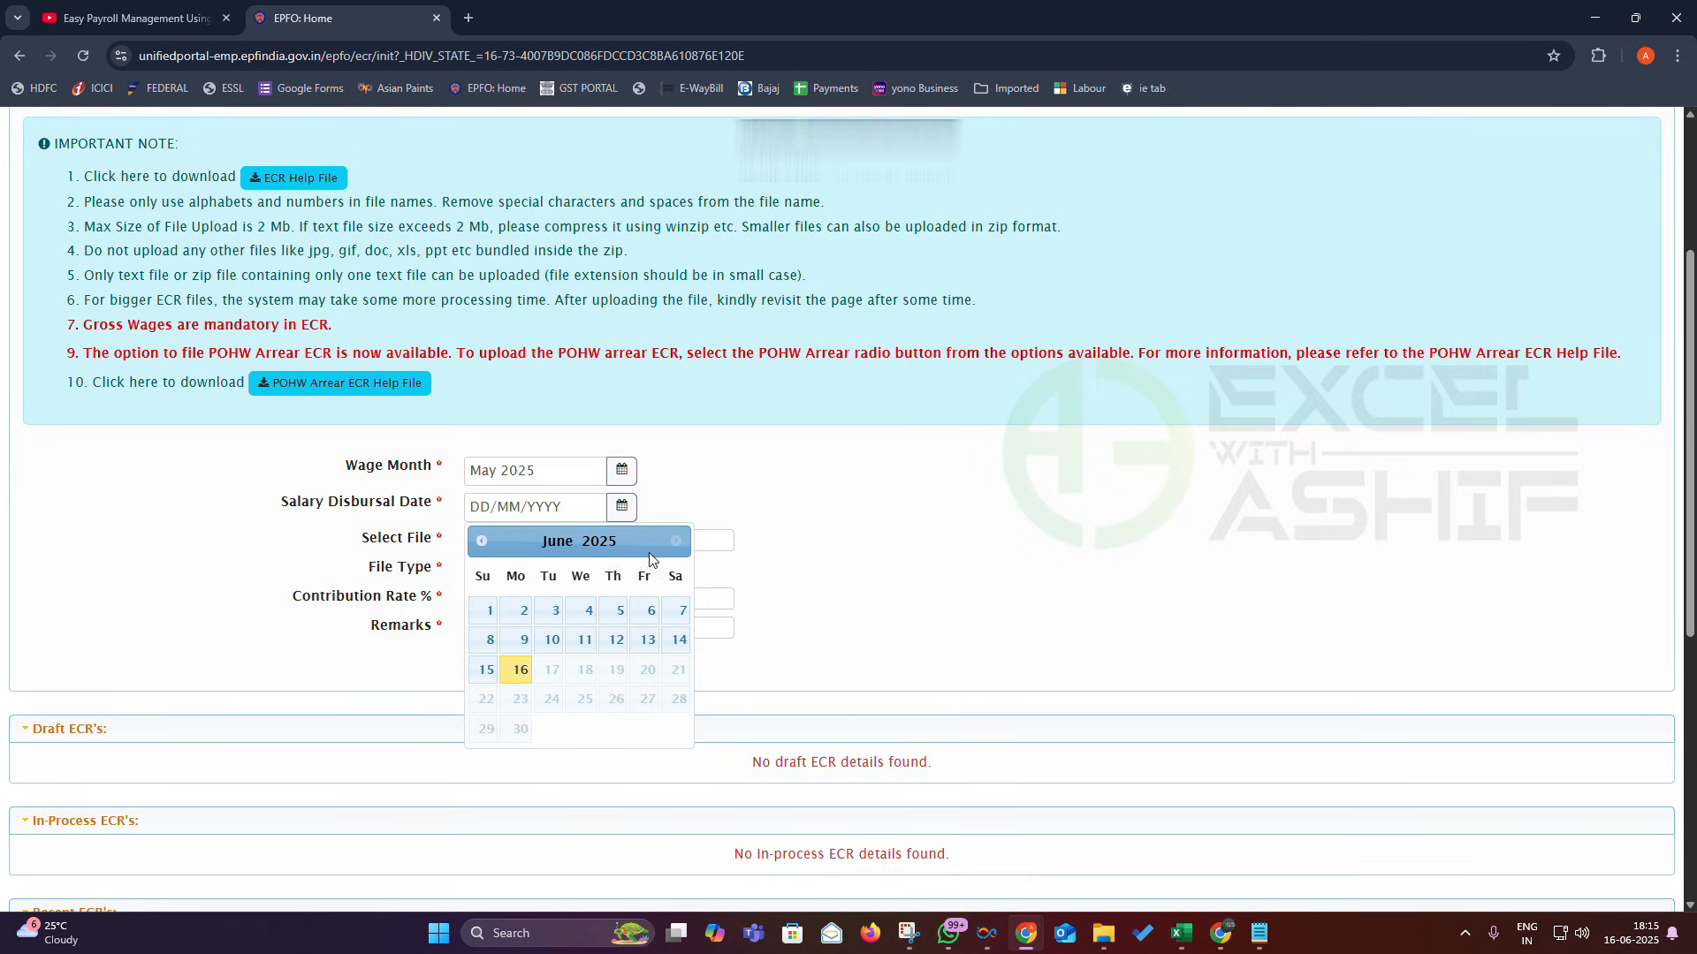
click(488, 610)
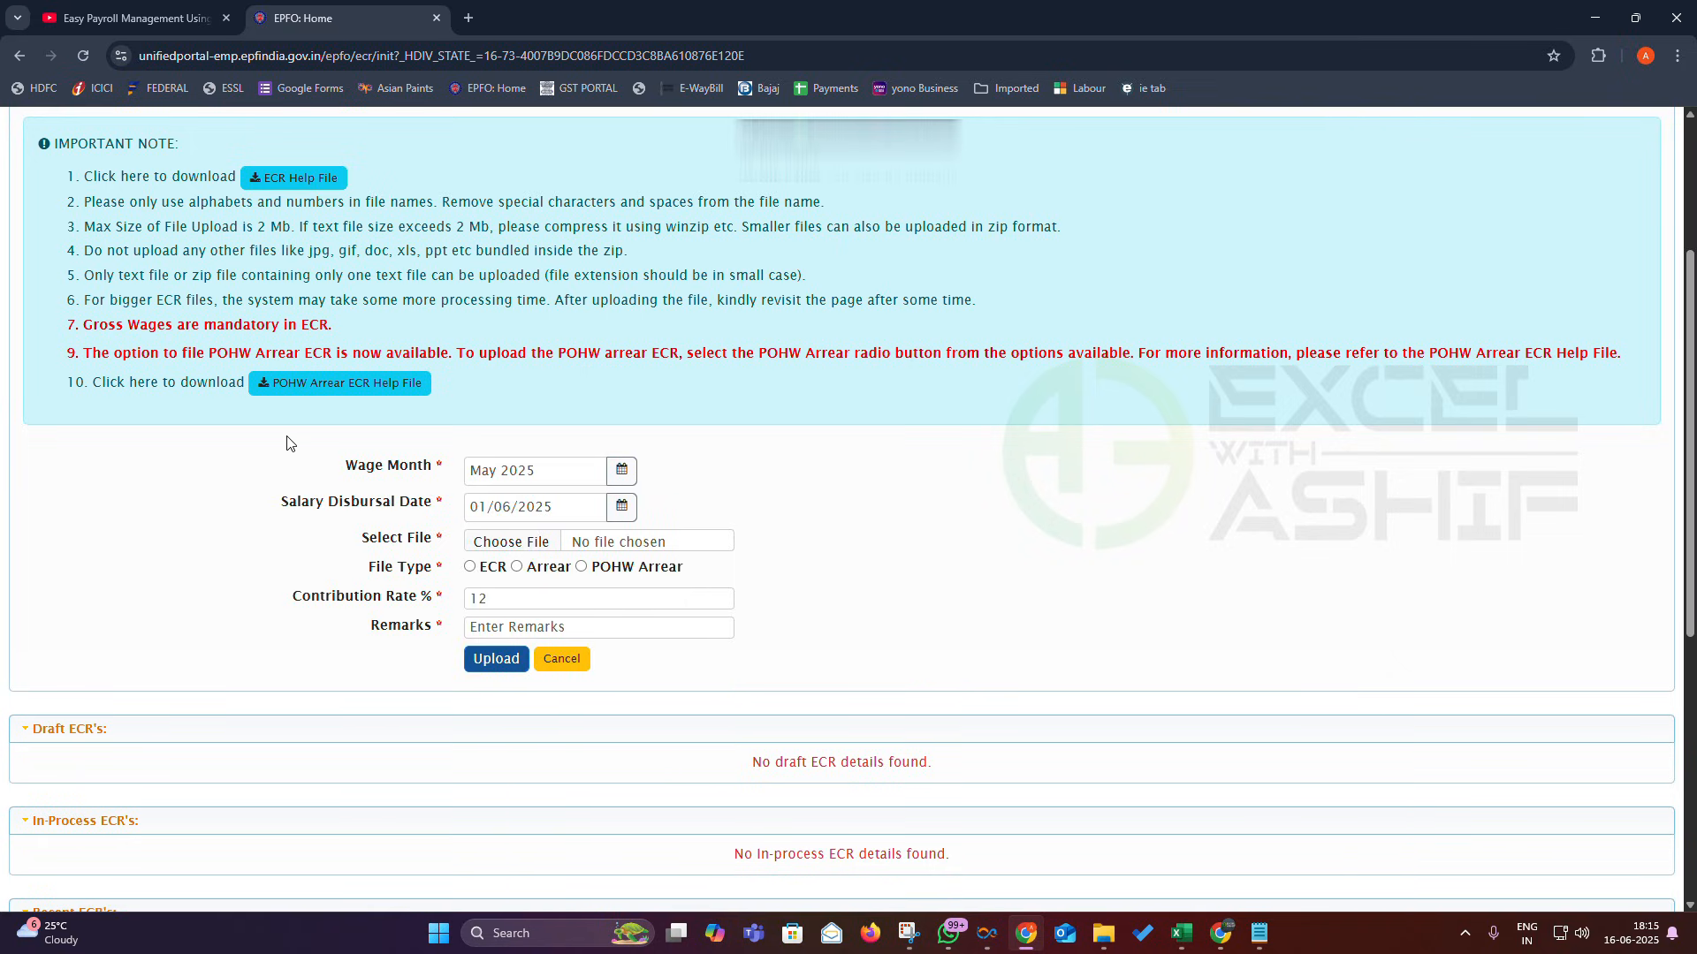
click(491, 546)
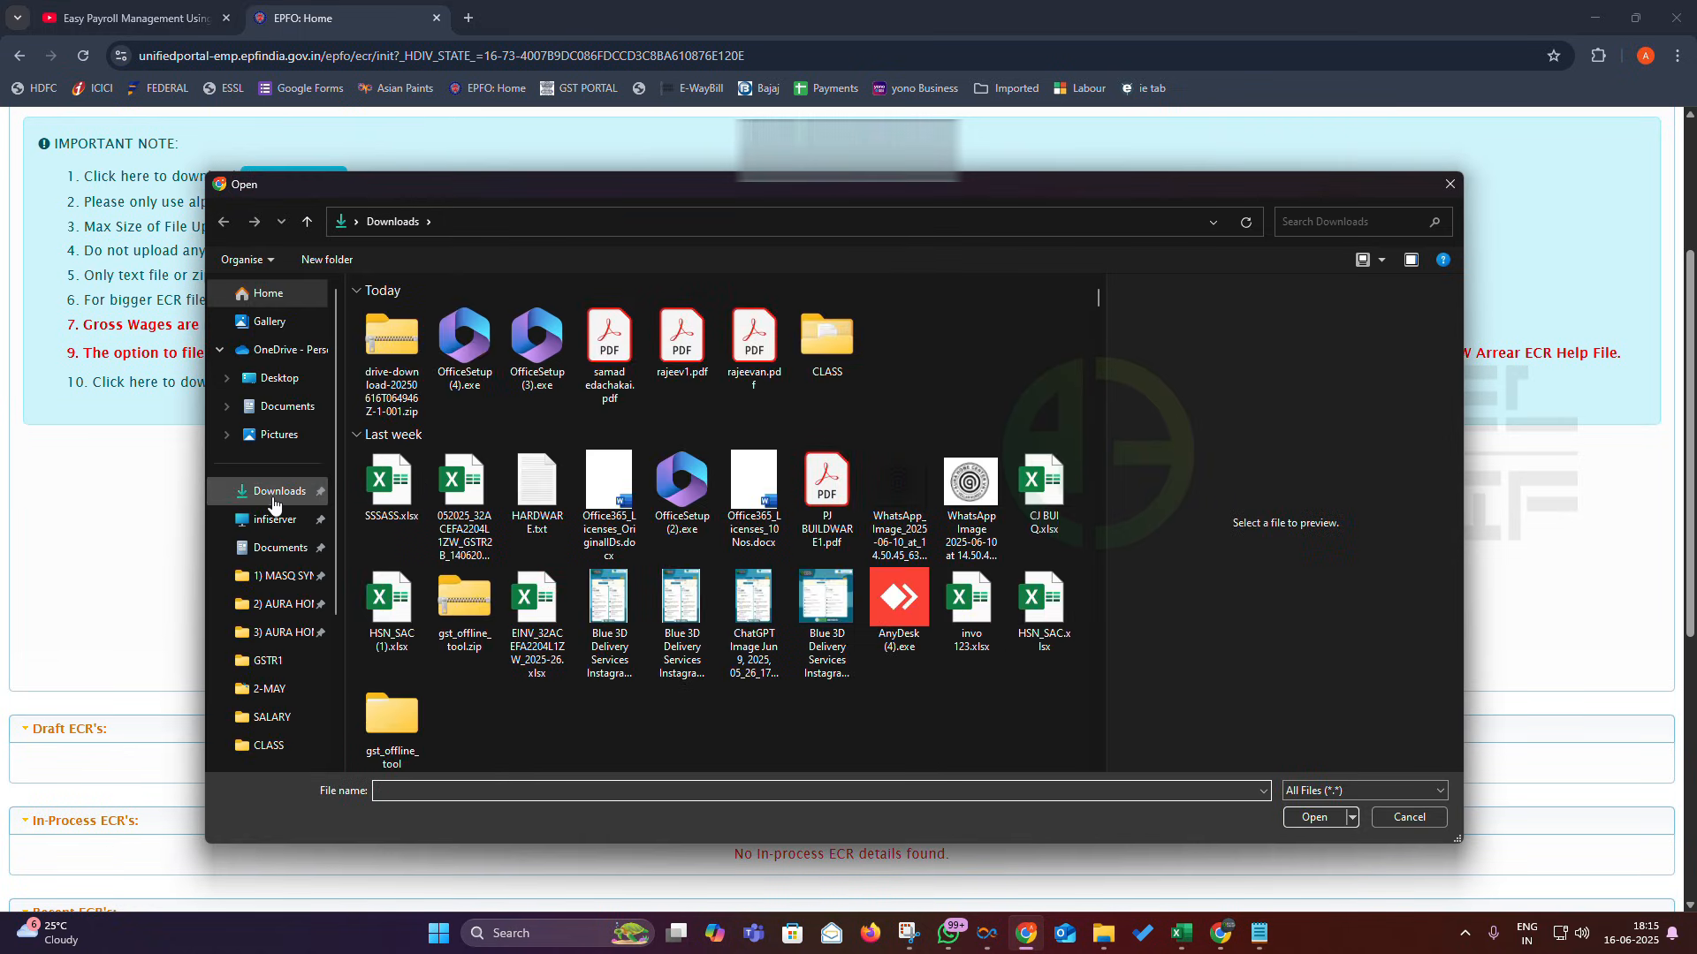
- Attach the file 202505.txt from the Downloads CLASS folder
double_click(828, 352)
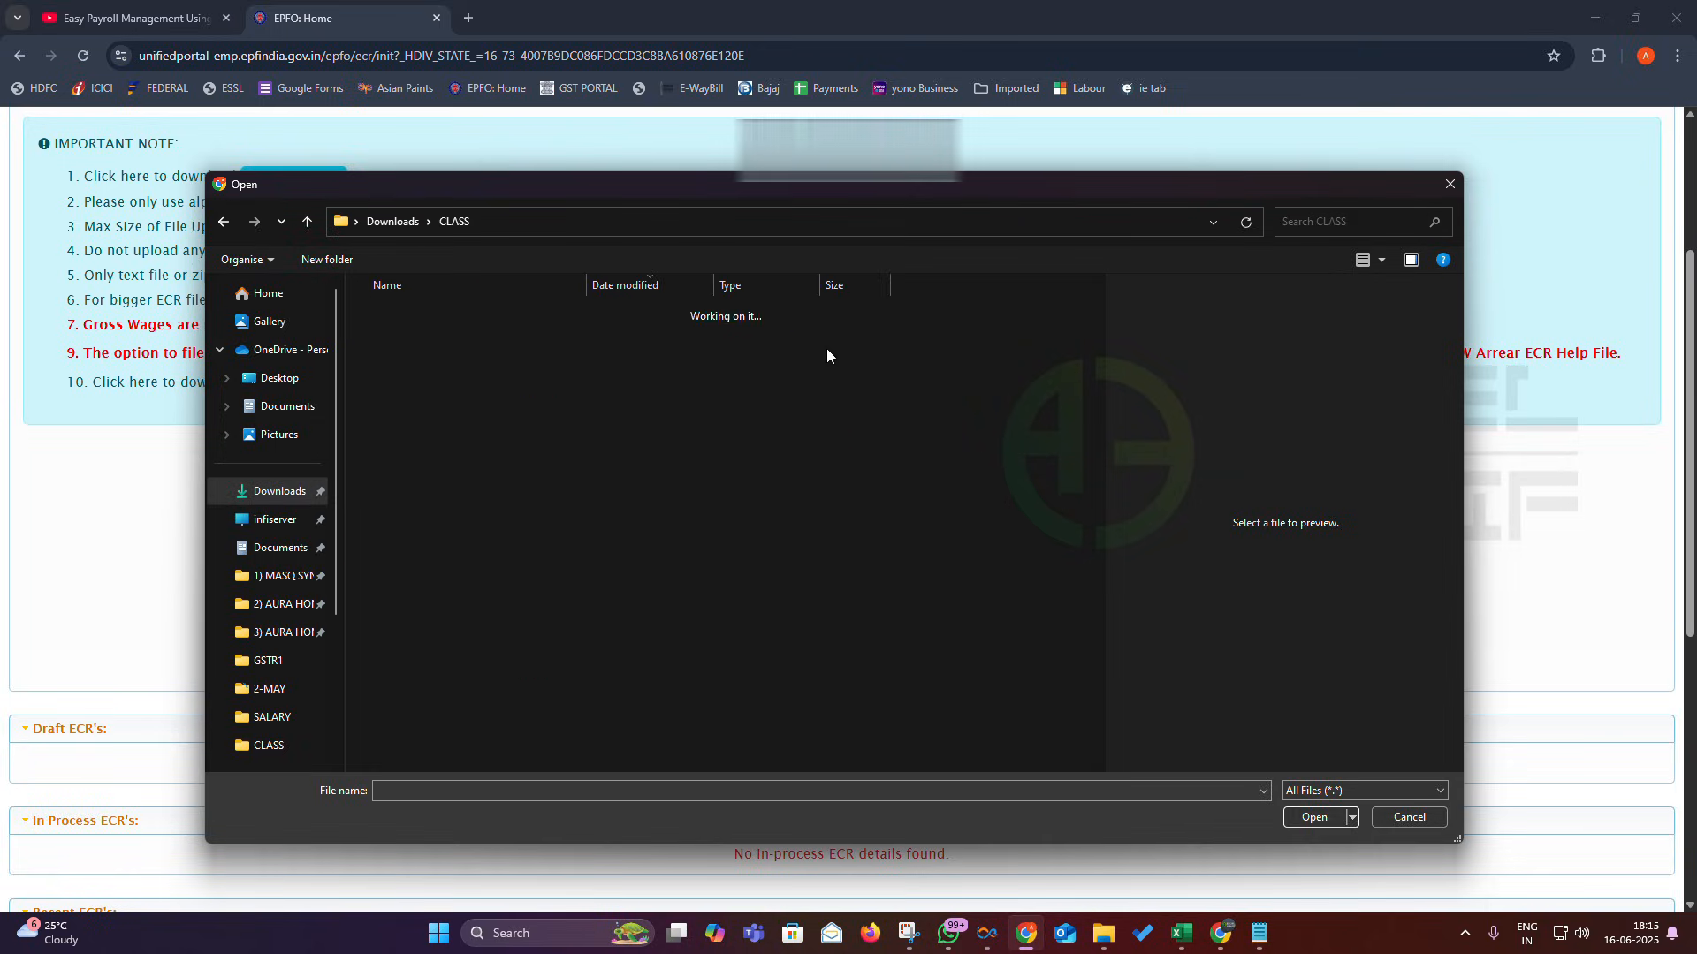
click(411, 341)
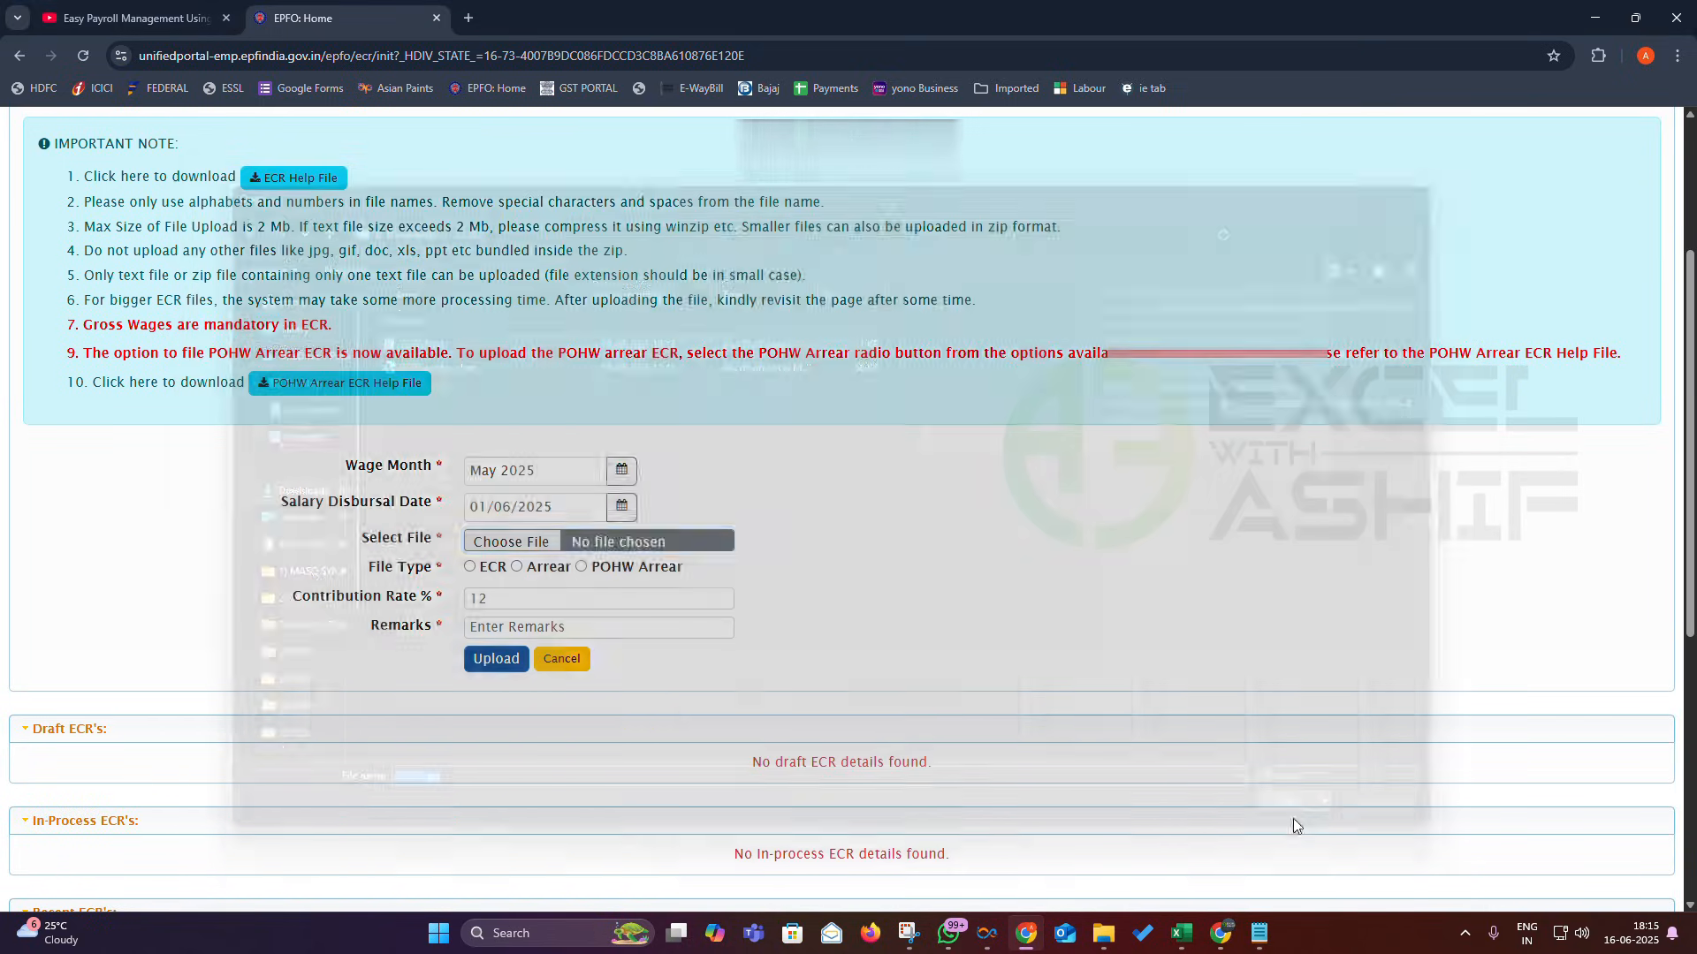
click(1292, 818)
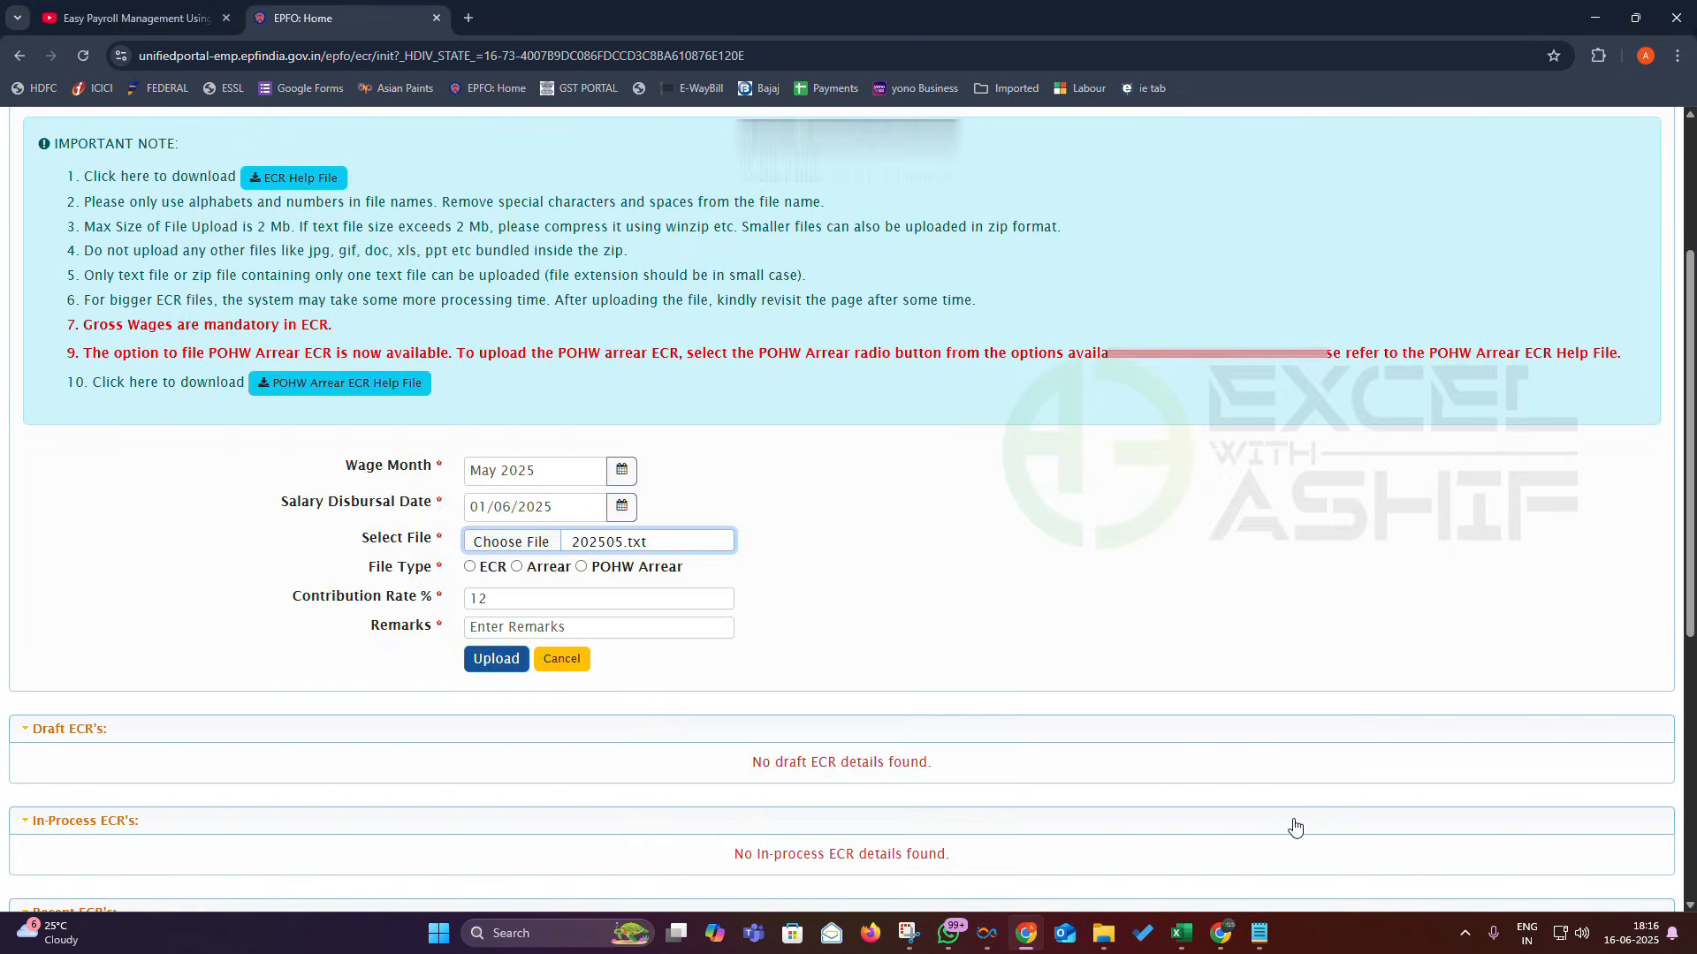
- Mark it as ECR with rate 12 and remarks MAY25, and upload it for validation
click(470, 567)
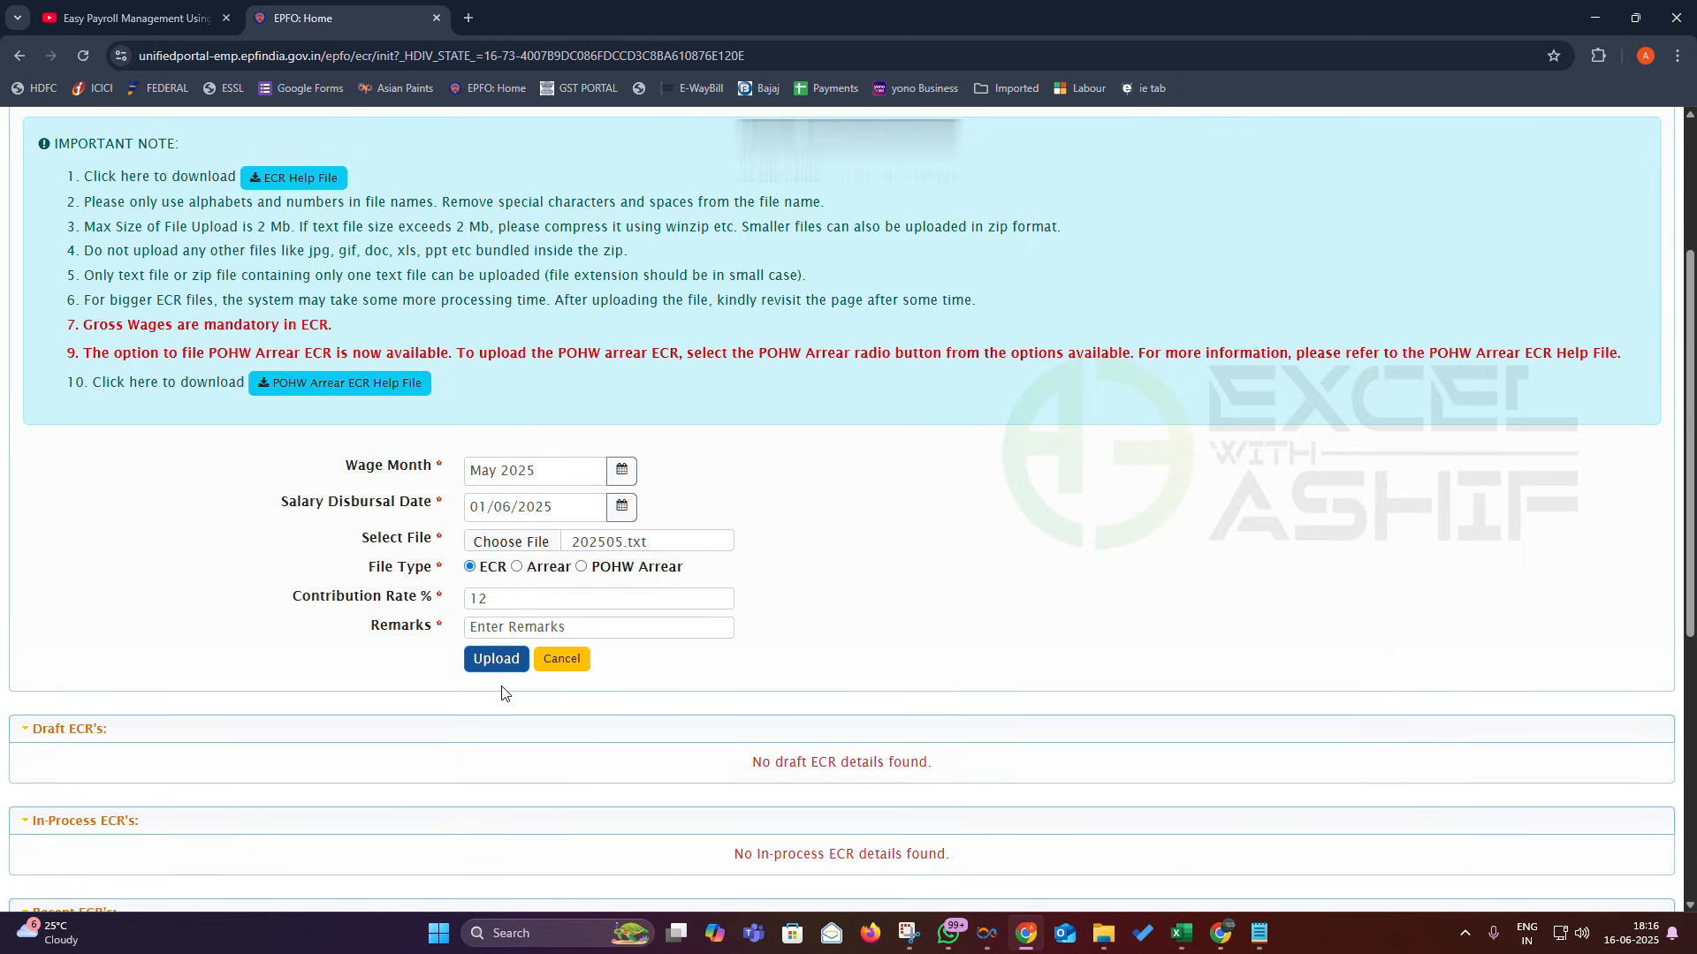
click(486, 606)
click(505, 626)
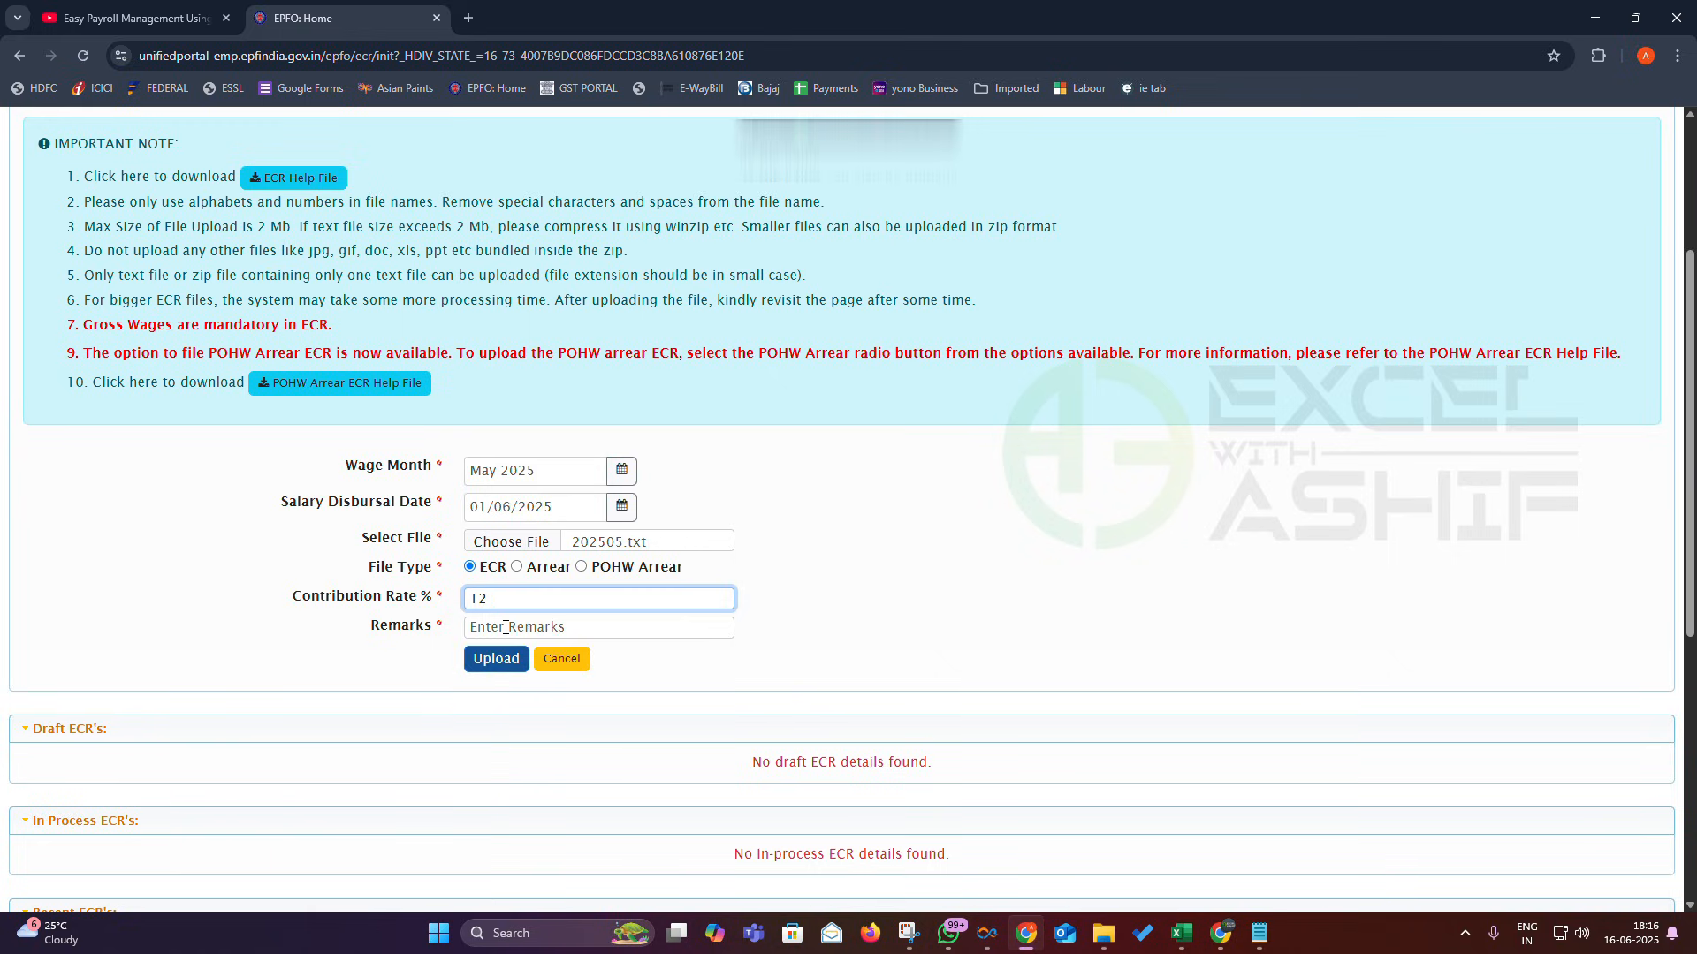
click(504, 627)
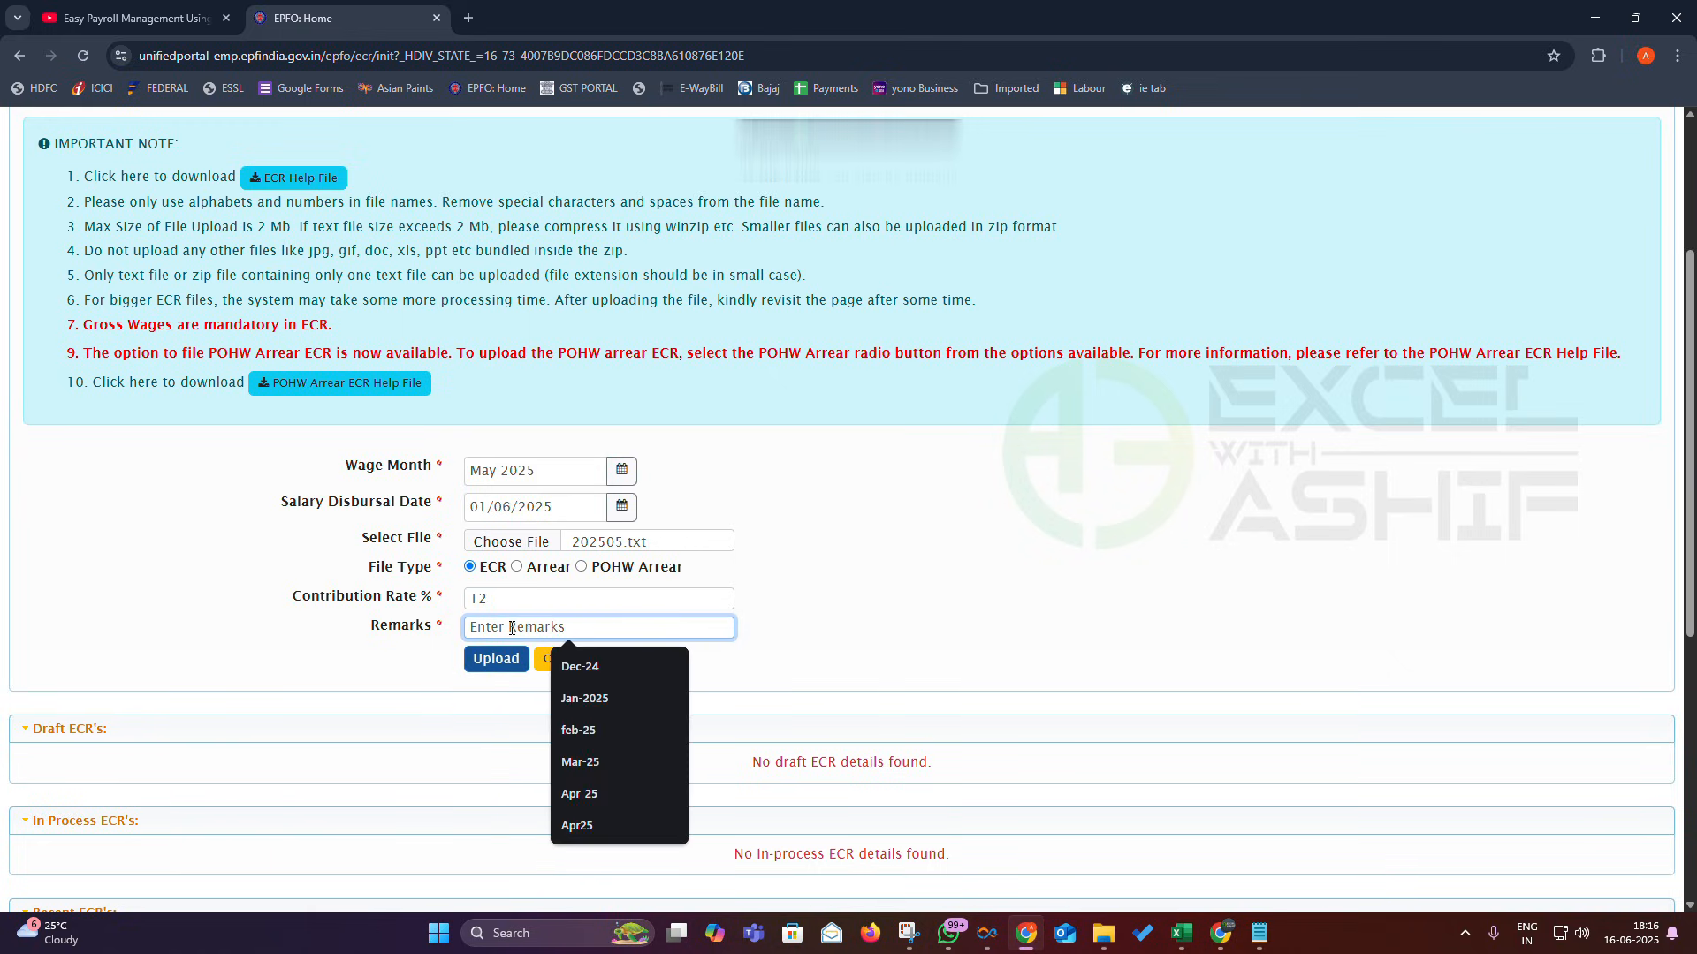
text(MAY2)
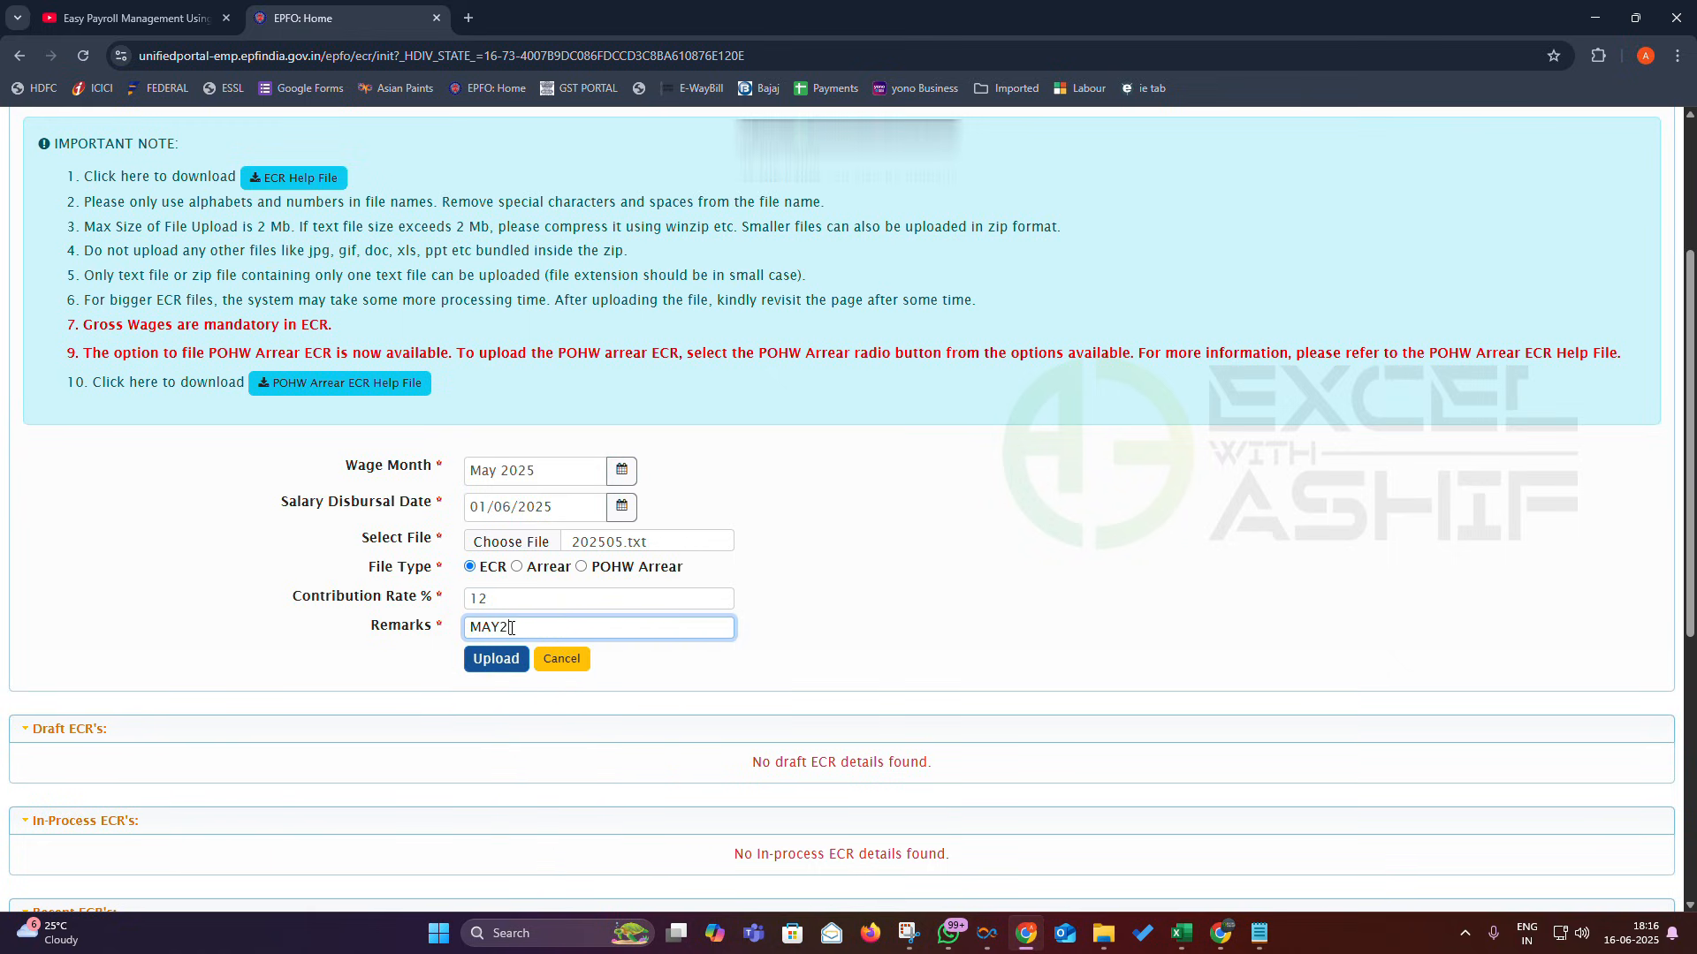
click(509, 661)
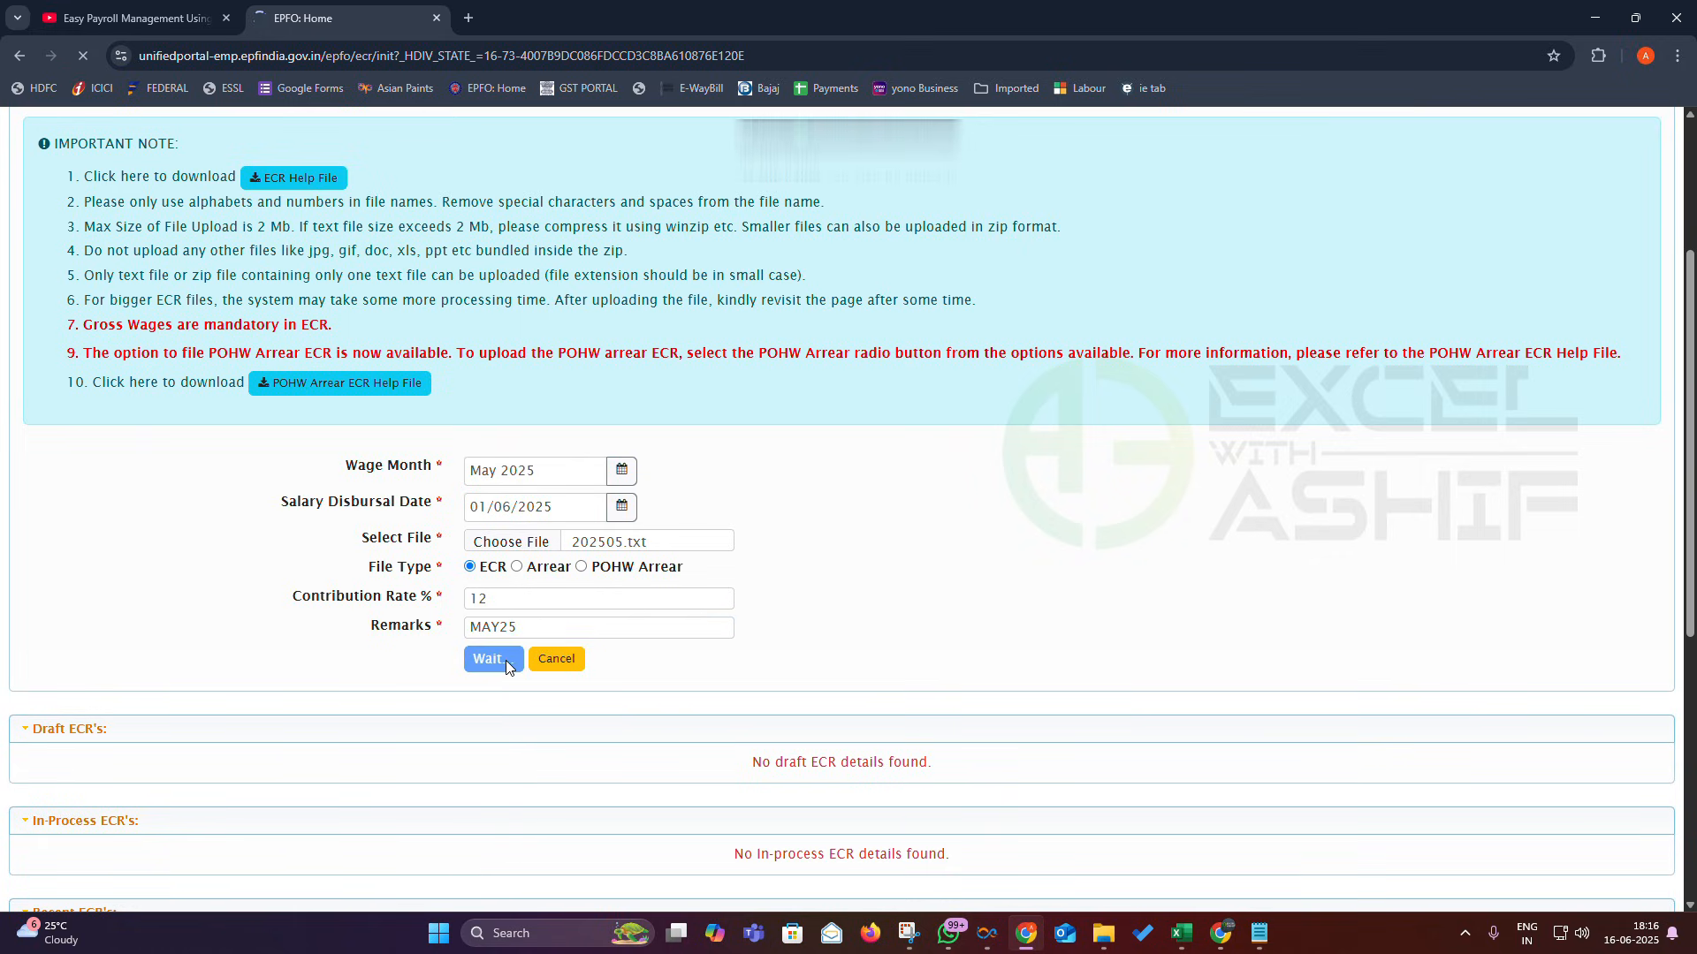
scroll(594, 652, down, 1)
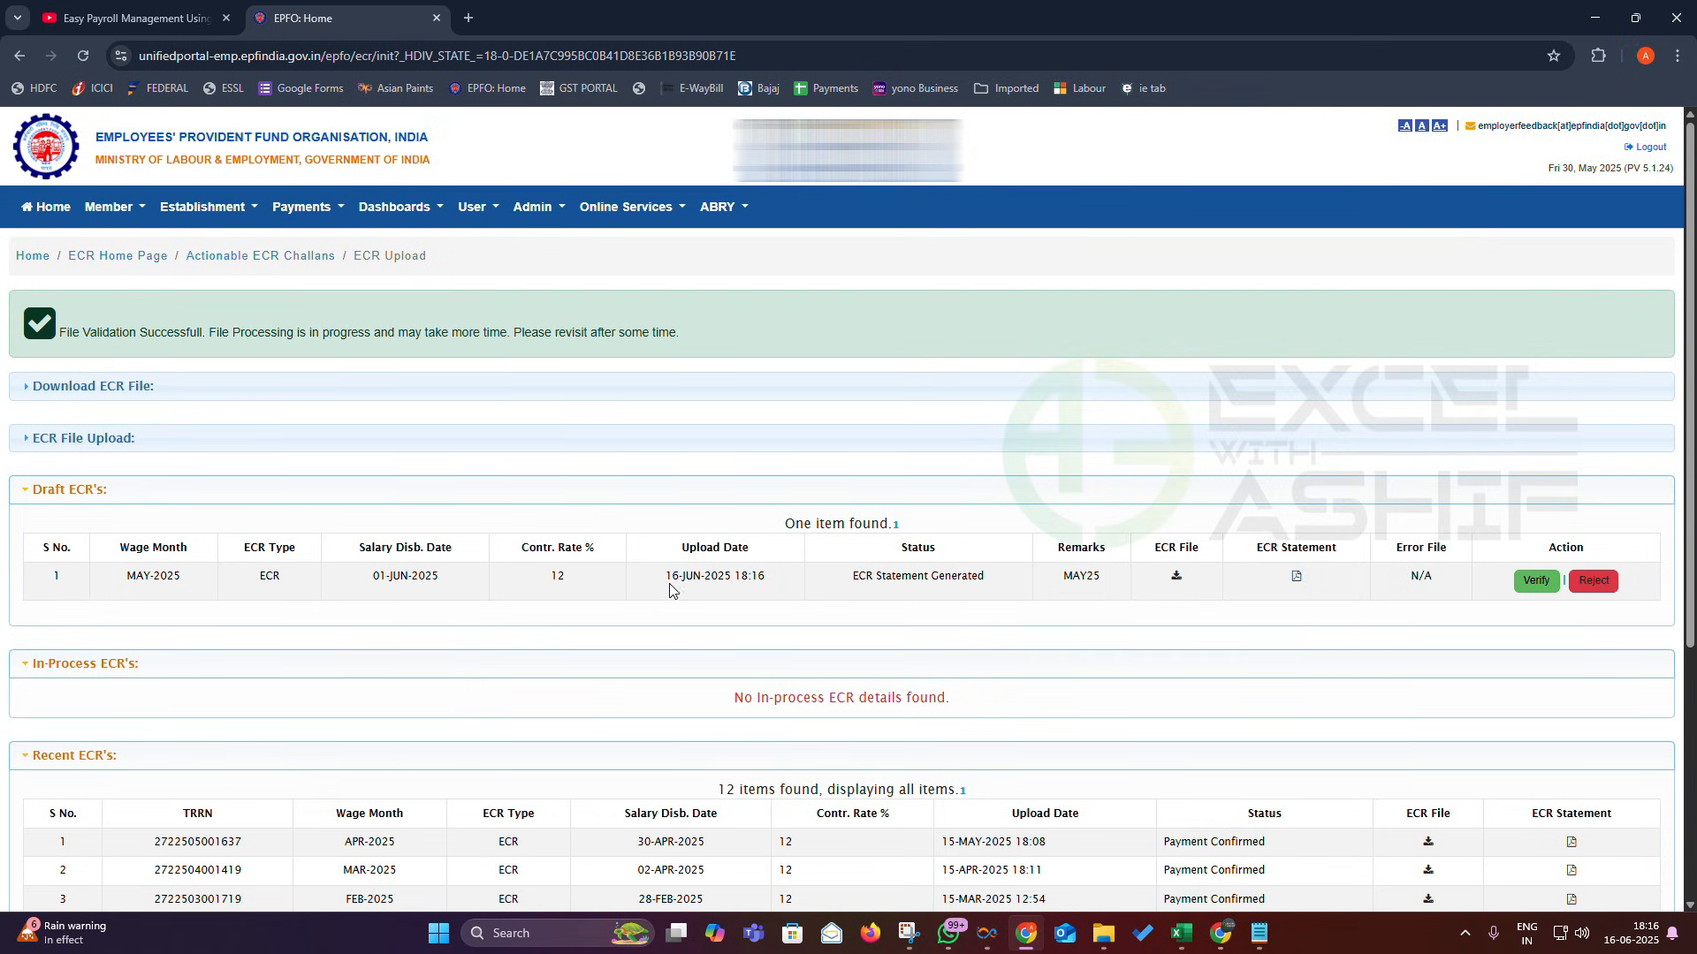
- Download the draft's ECR file and open the ECR statement PDF to page 2
drag(672, 583, 765, 583)
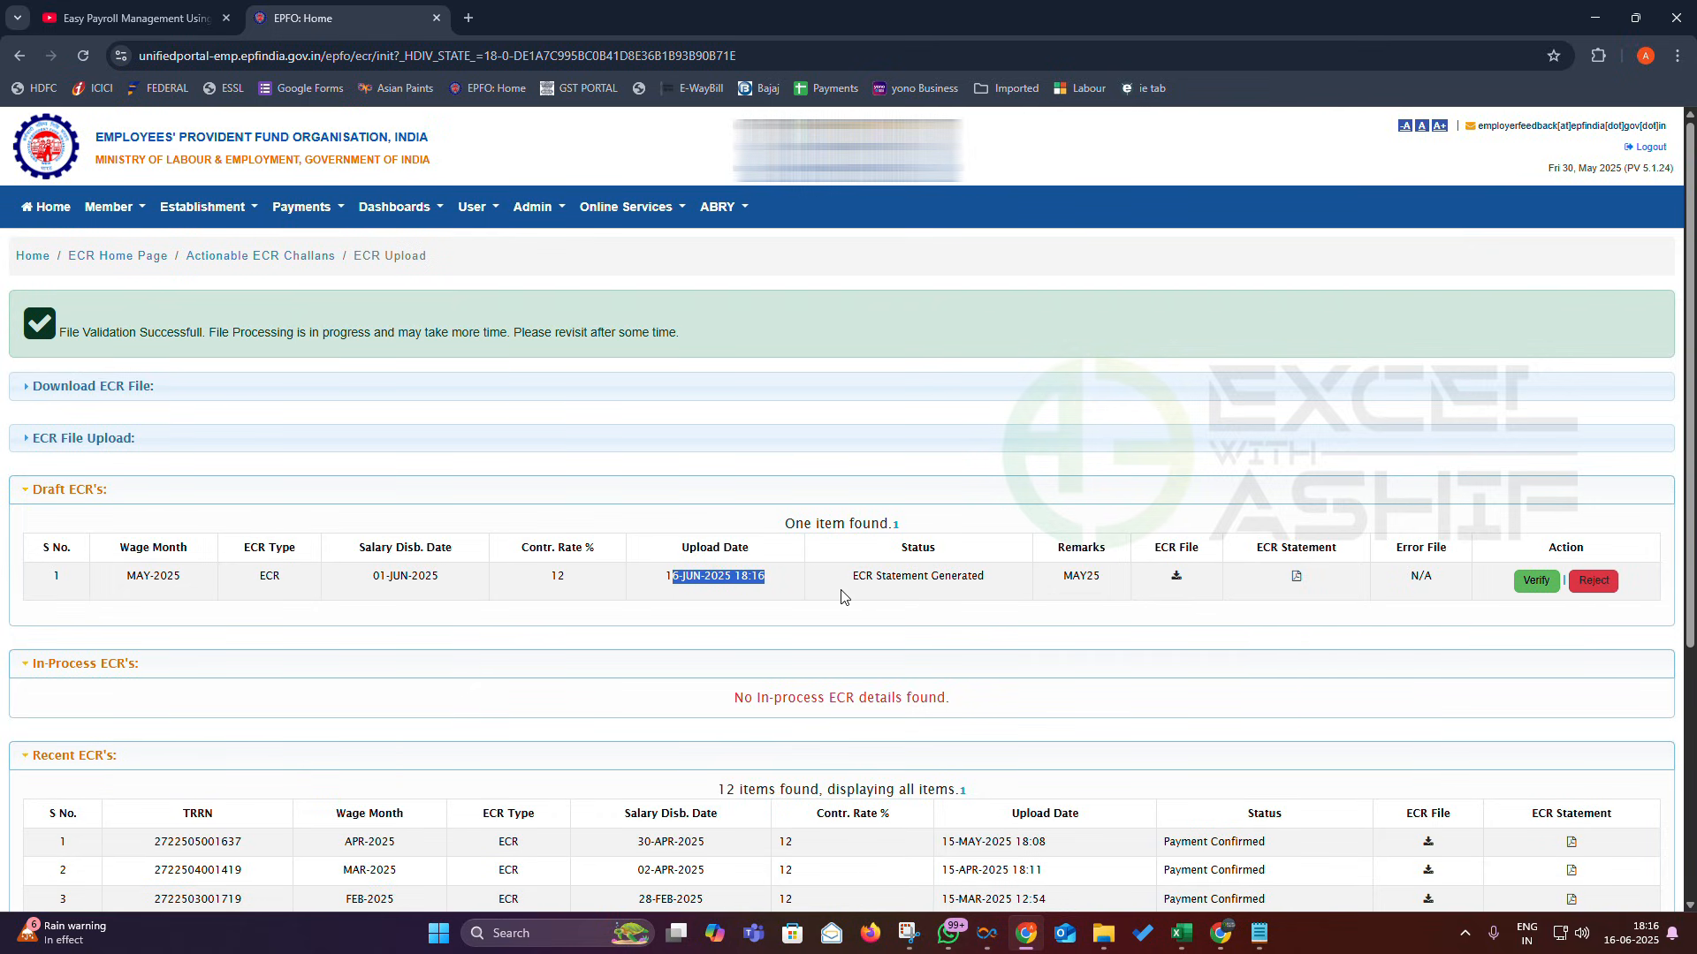
click(1176, 577)
click(1613, 57)
click(1443, 143)
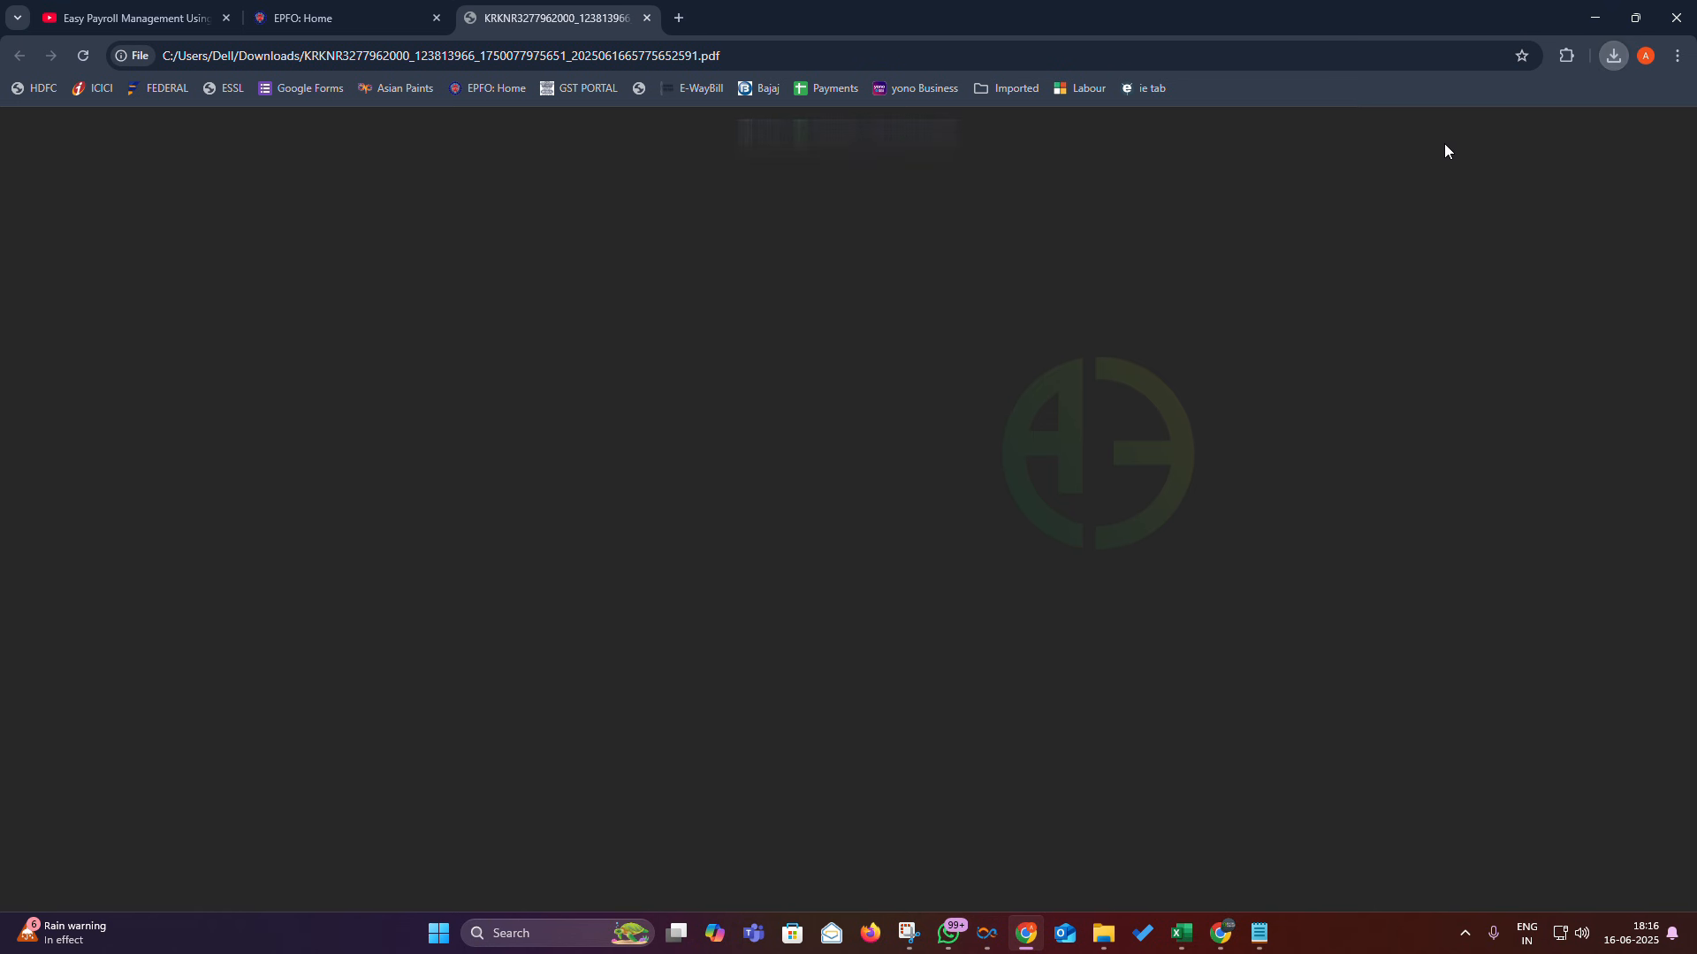
scroll(913, 442, down, 10)
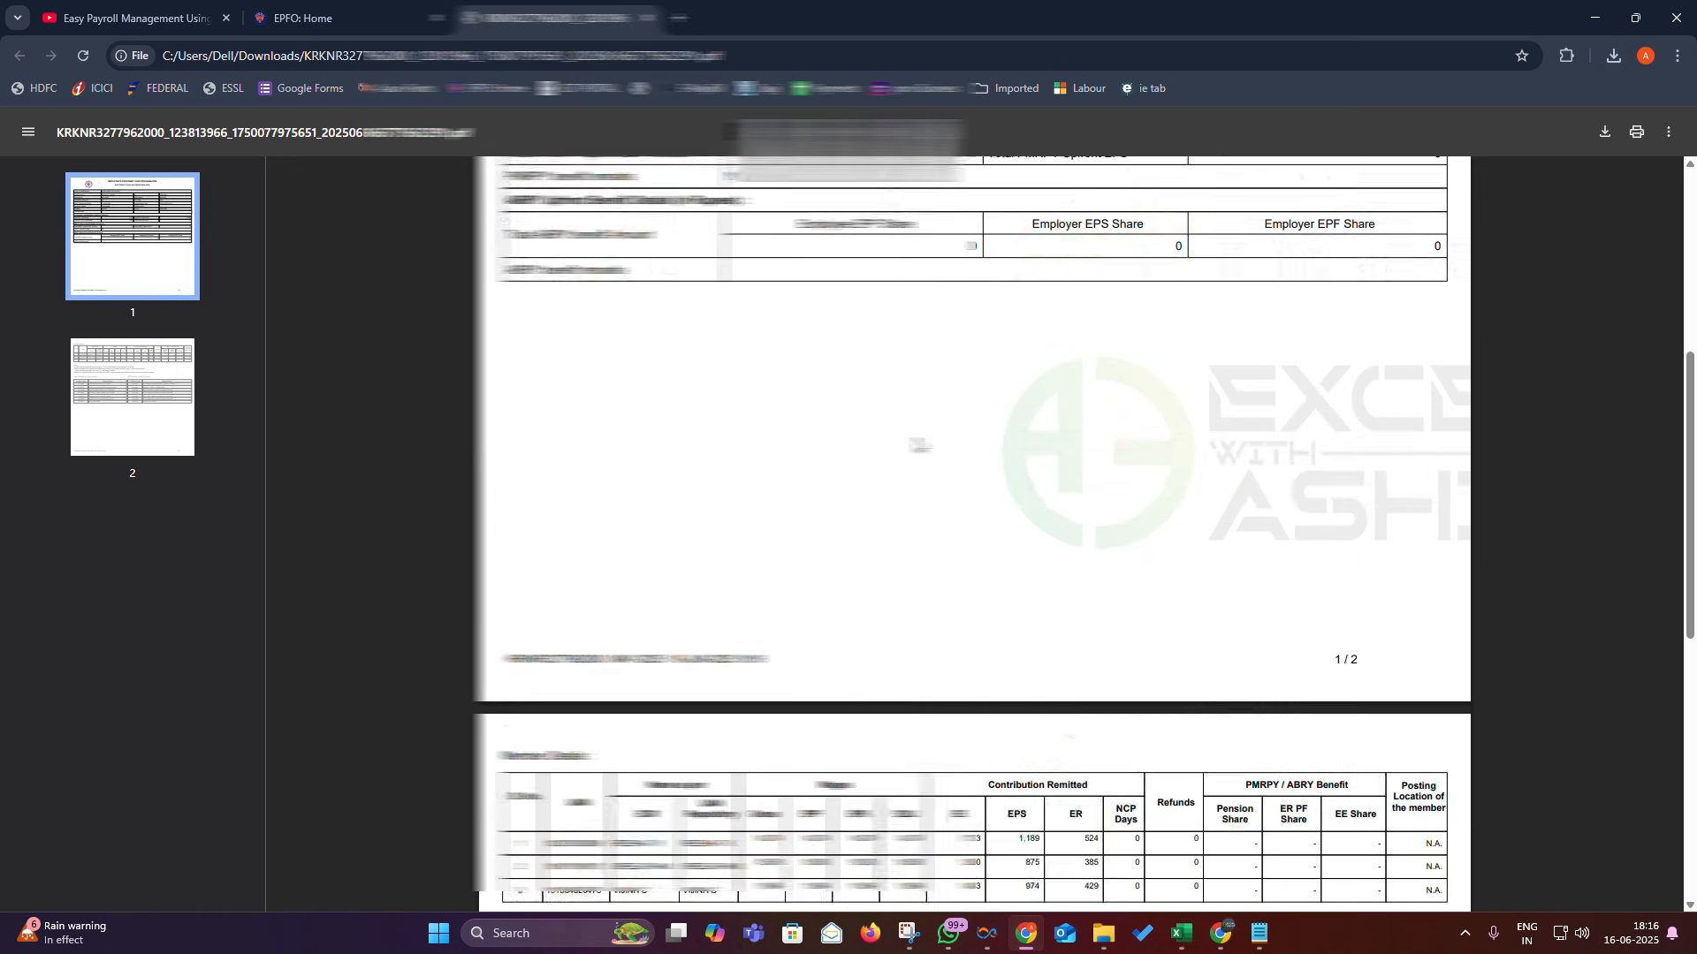
scroll(919, 447, down, 2)
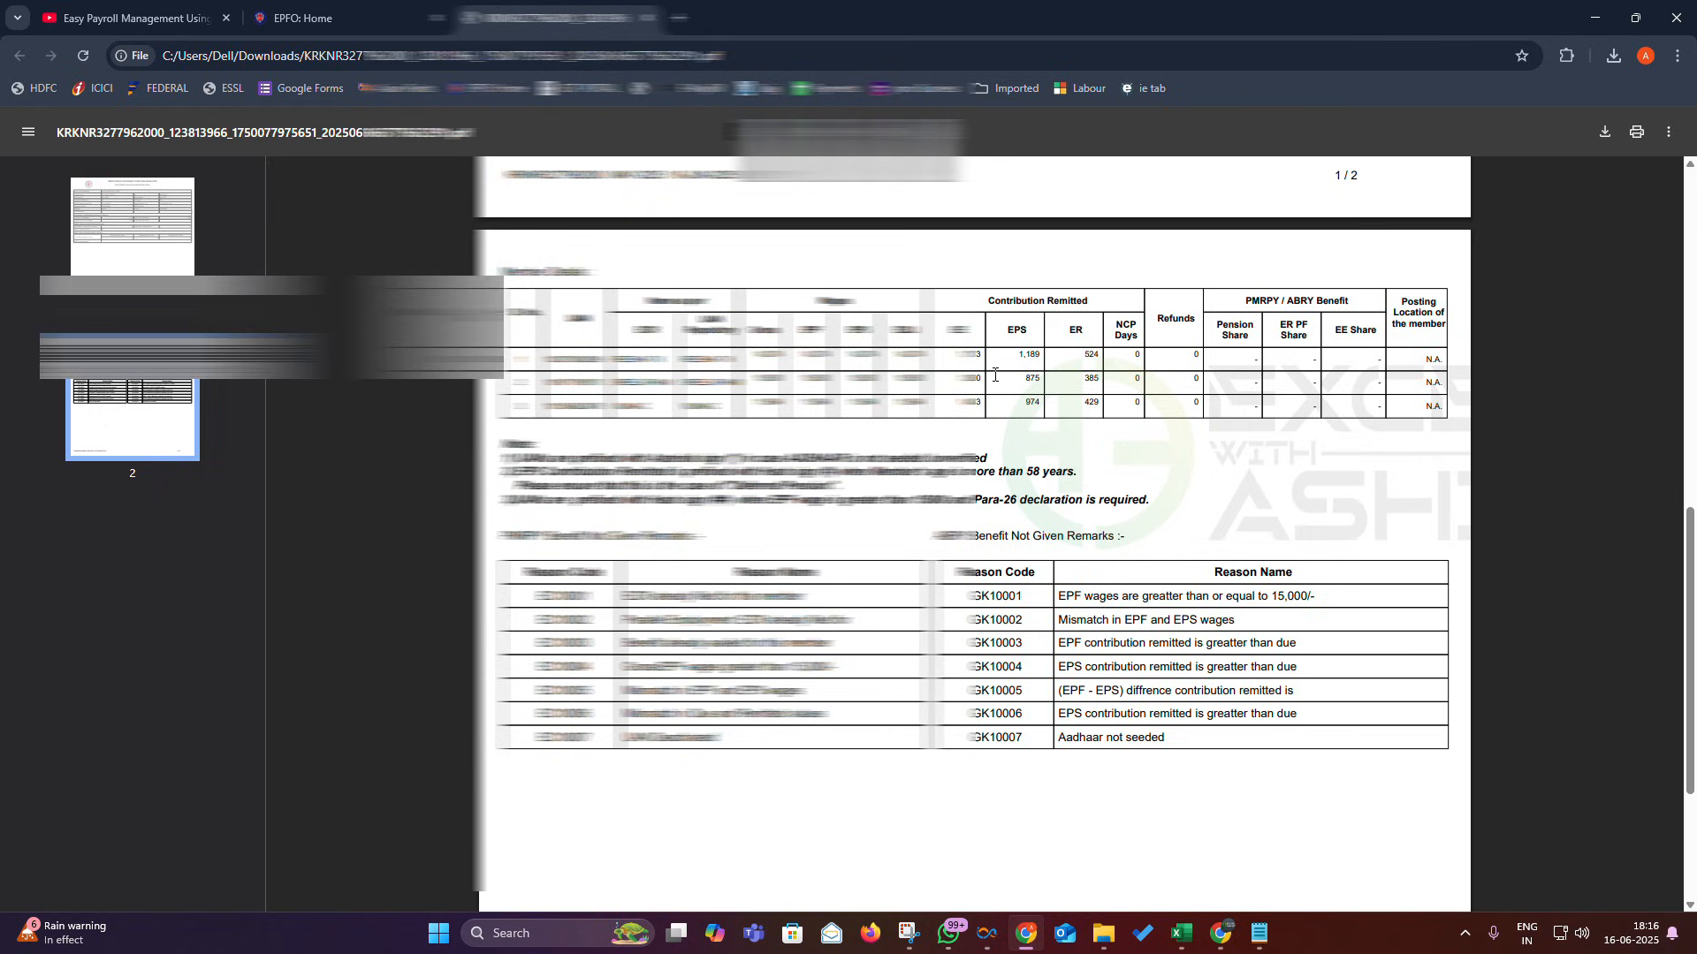
- Glance at the open Excel workbooks, then return to the ECR statement PDF
click(1181, 934)
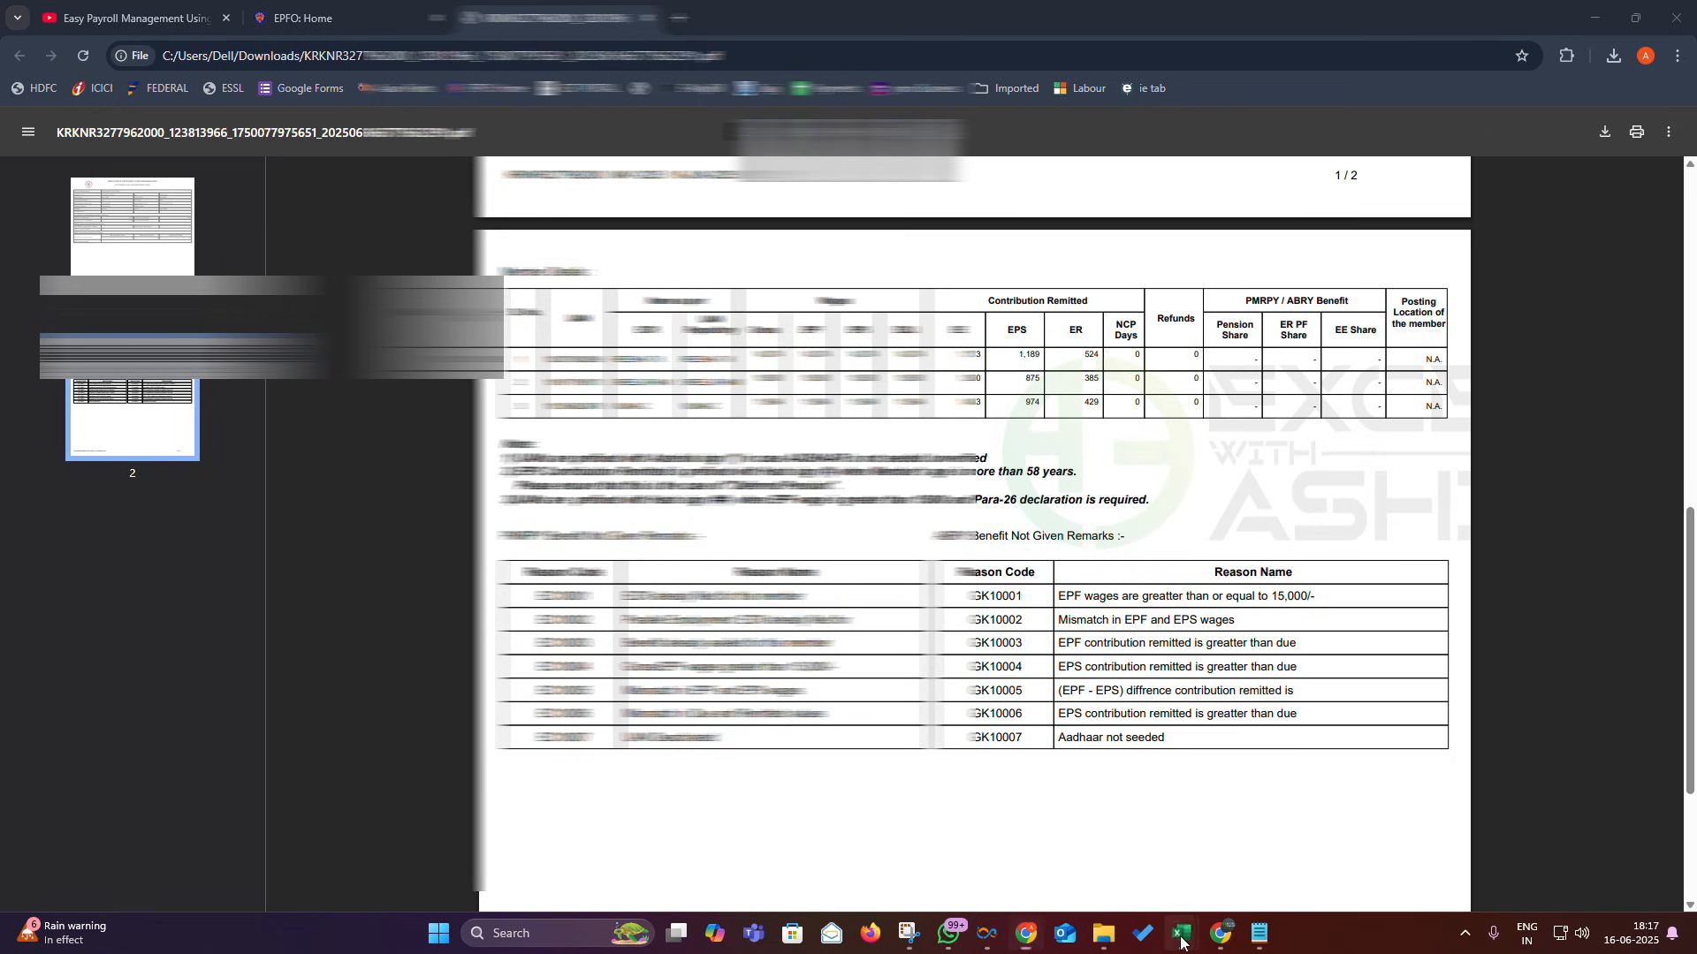
mouse_move(1116, 833)
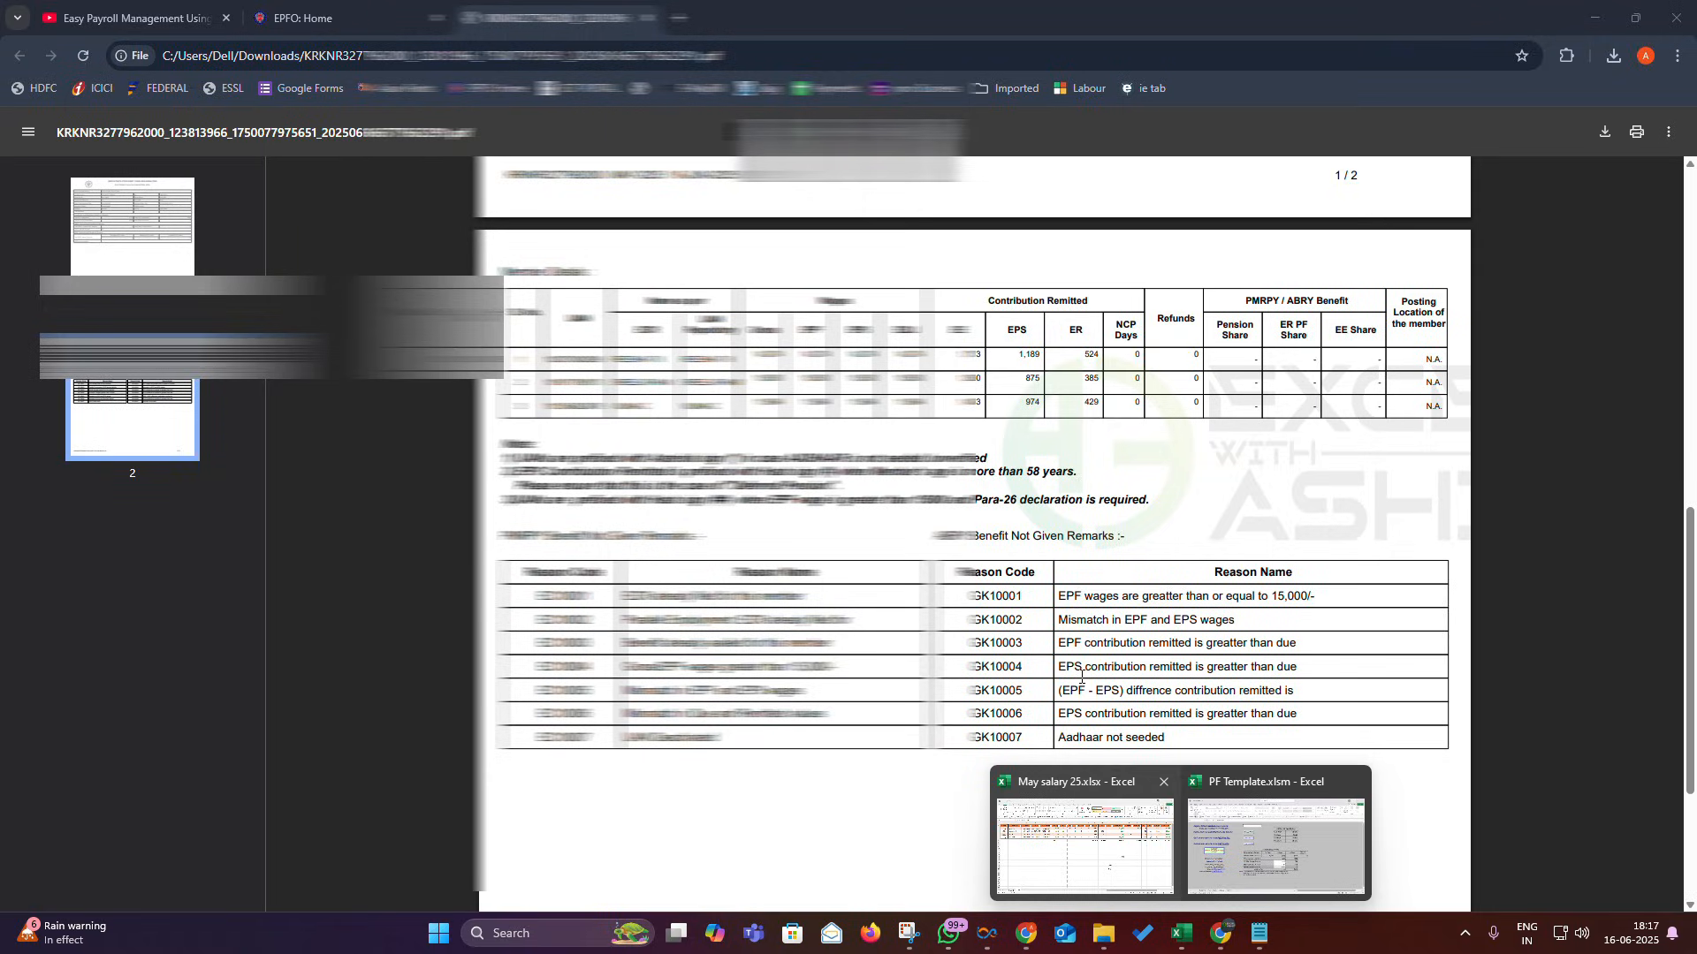
click(943, 382)
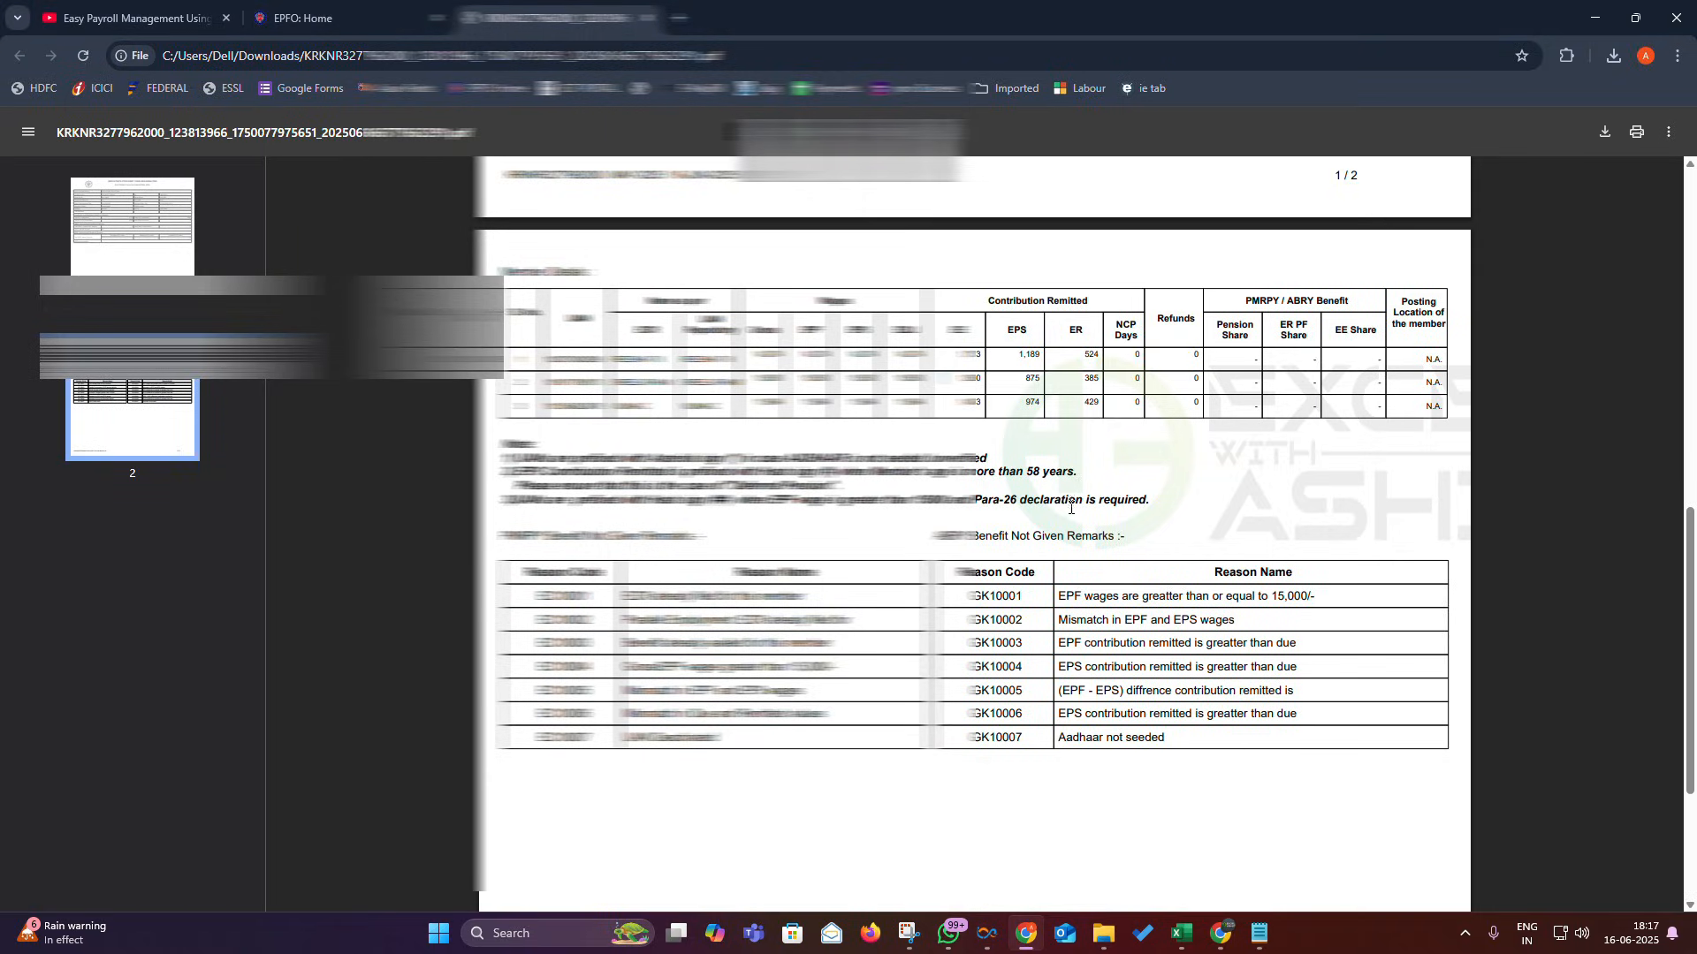
scroll(1069, 507, up, 4)
- Verify the MAY-2025 draft ECR and prepare its challan to show the ECR Summary
click(323, 21)
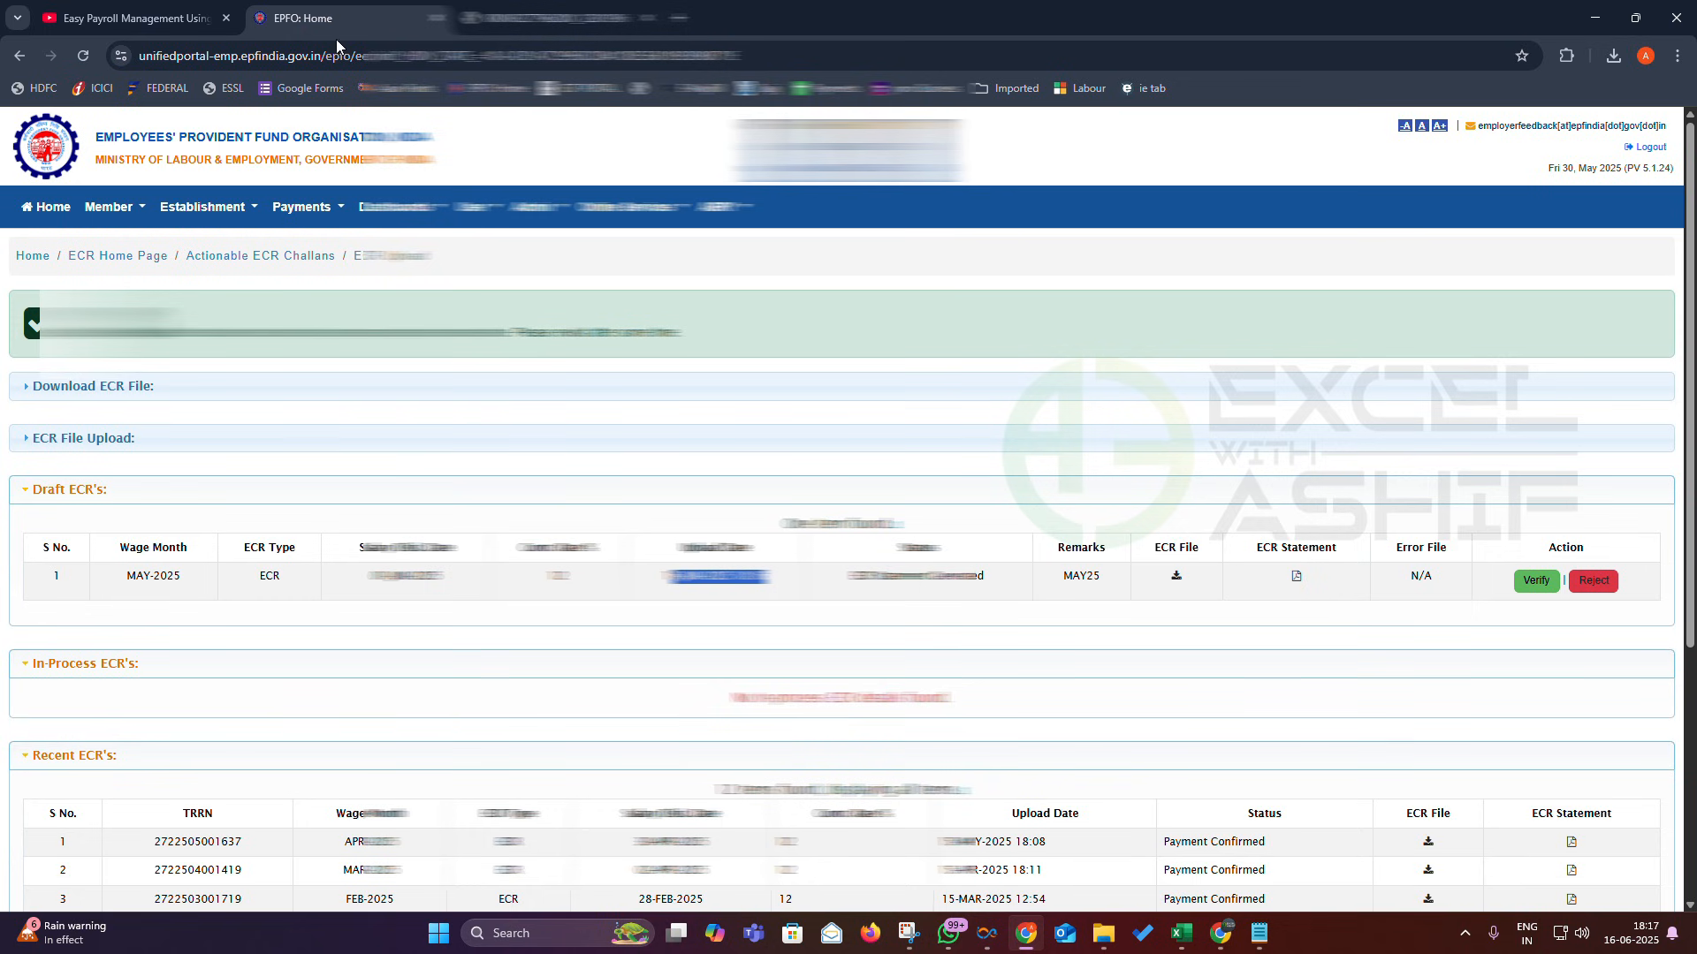
click(1516, 586)
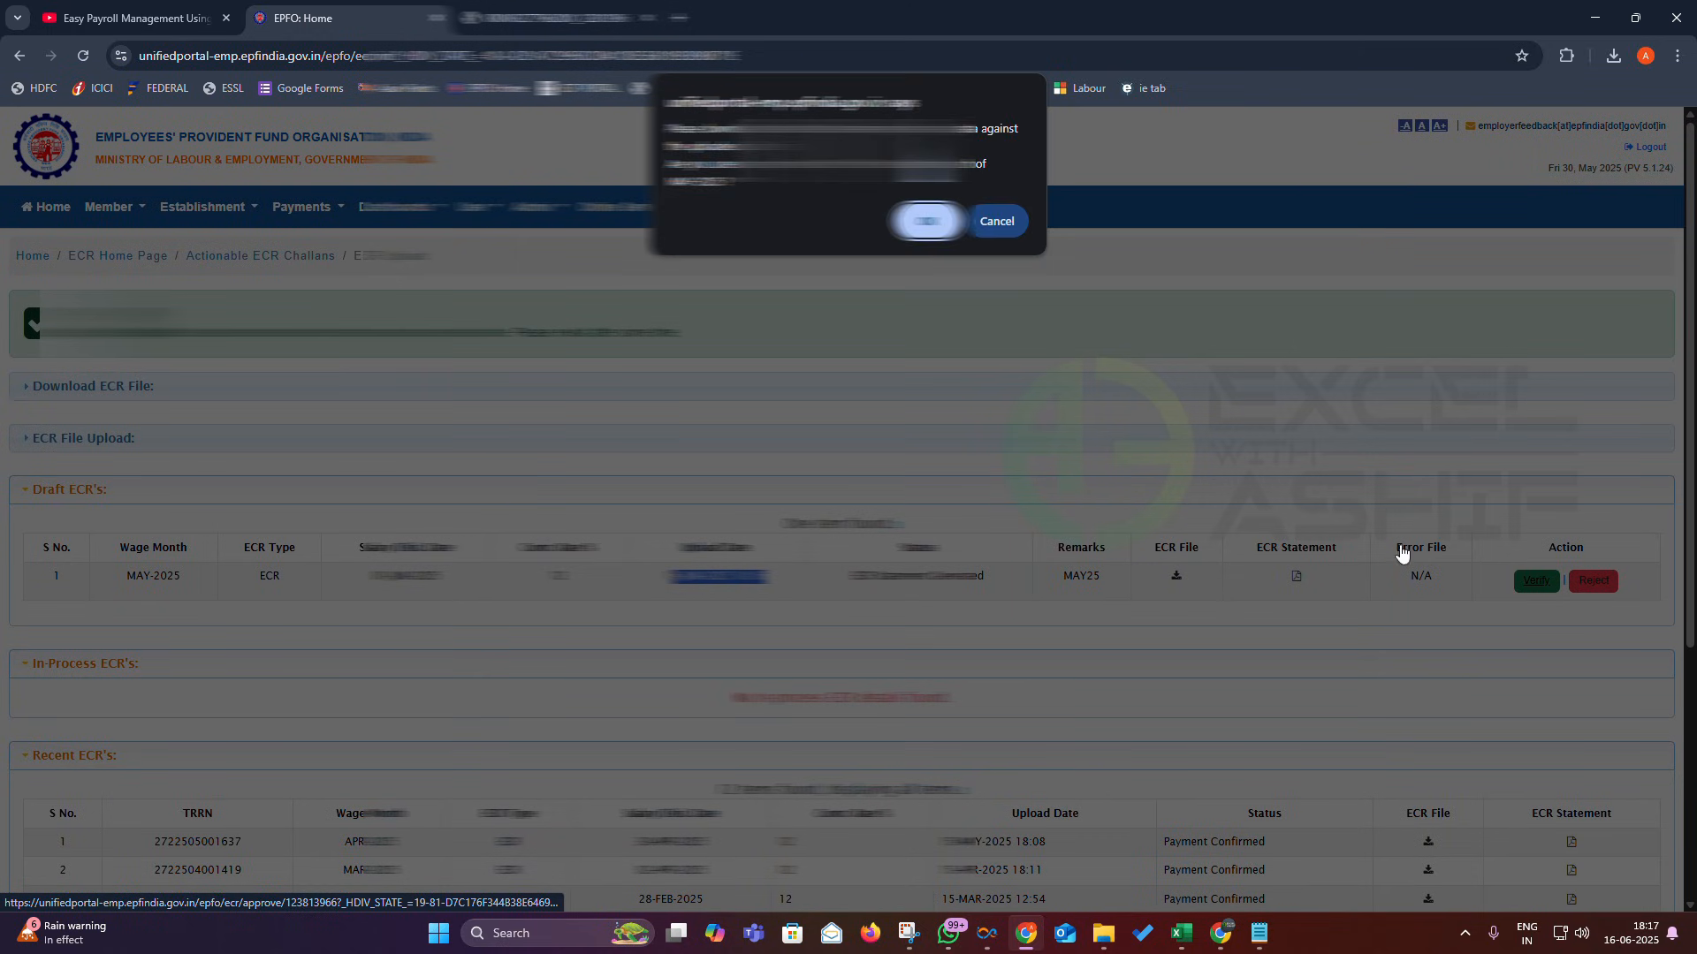
click(944, 232)
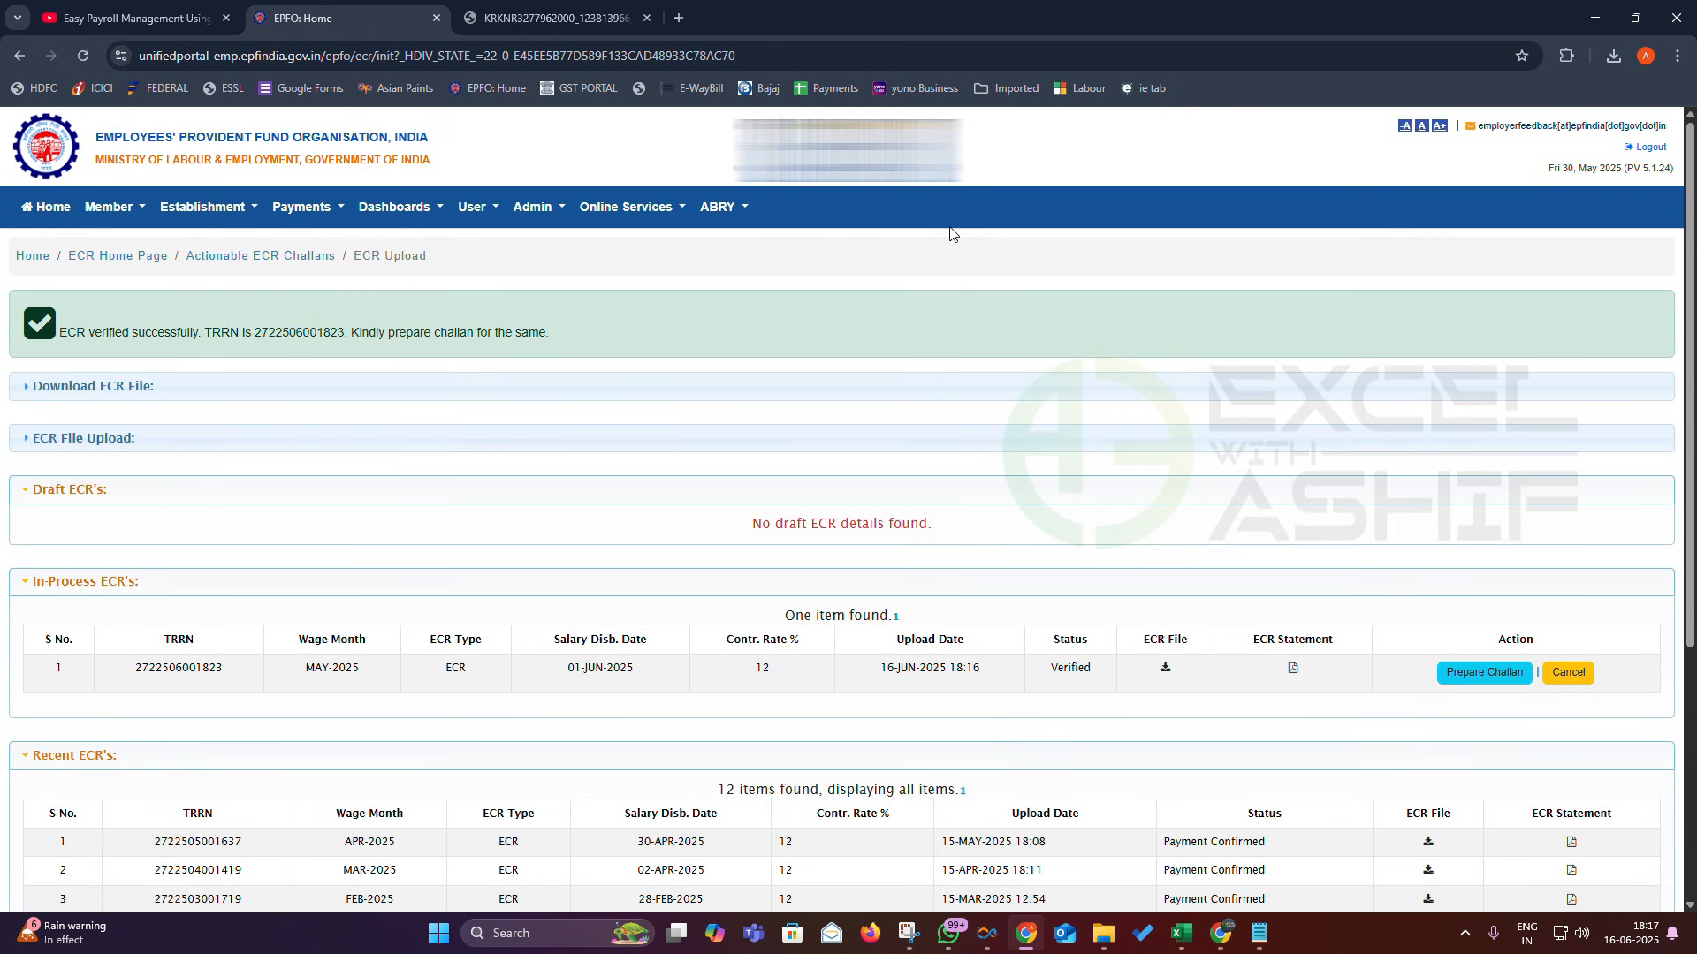
scroll(1516, 738, down, 2)
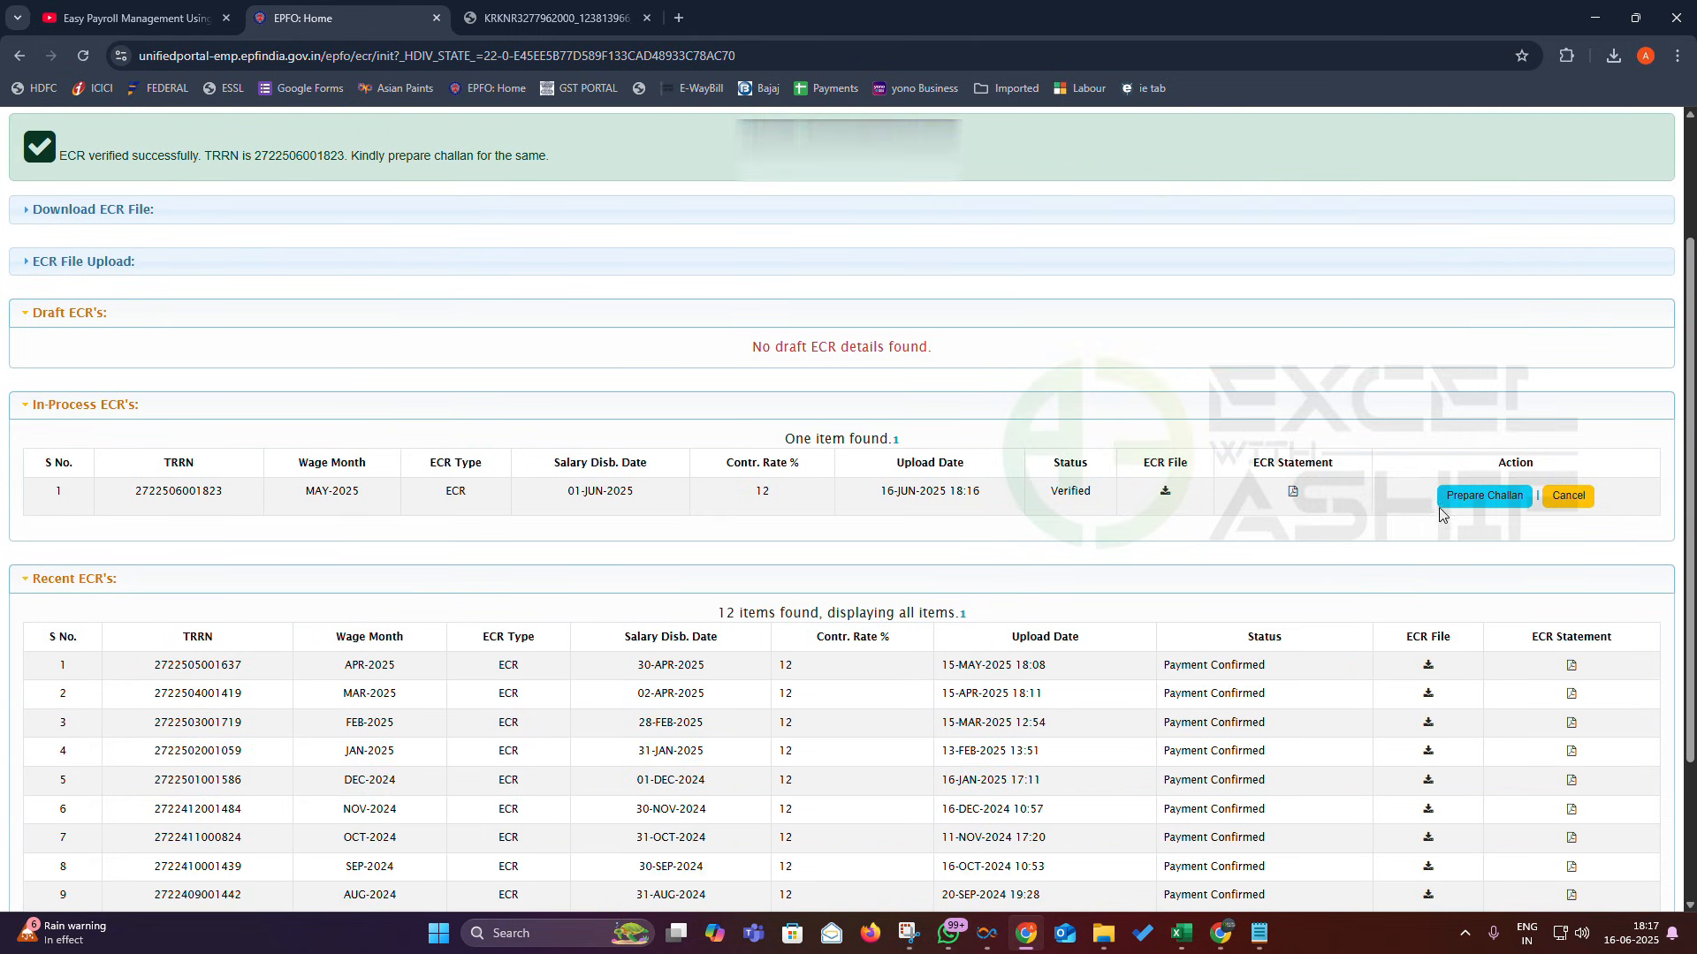
click(1477, 506)
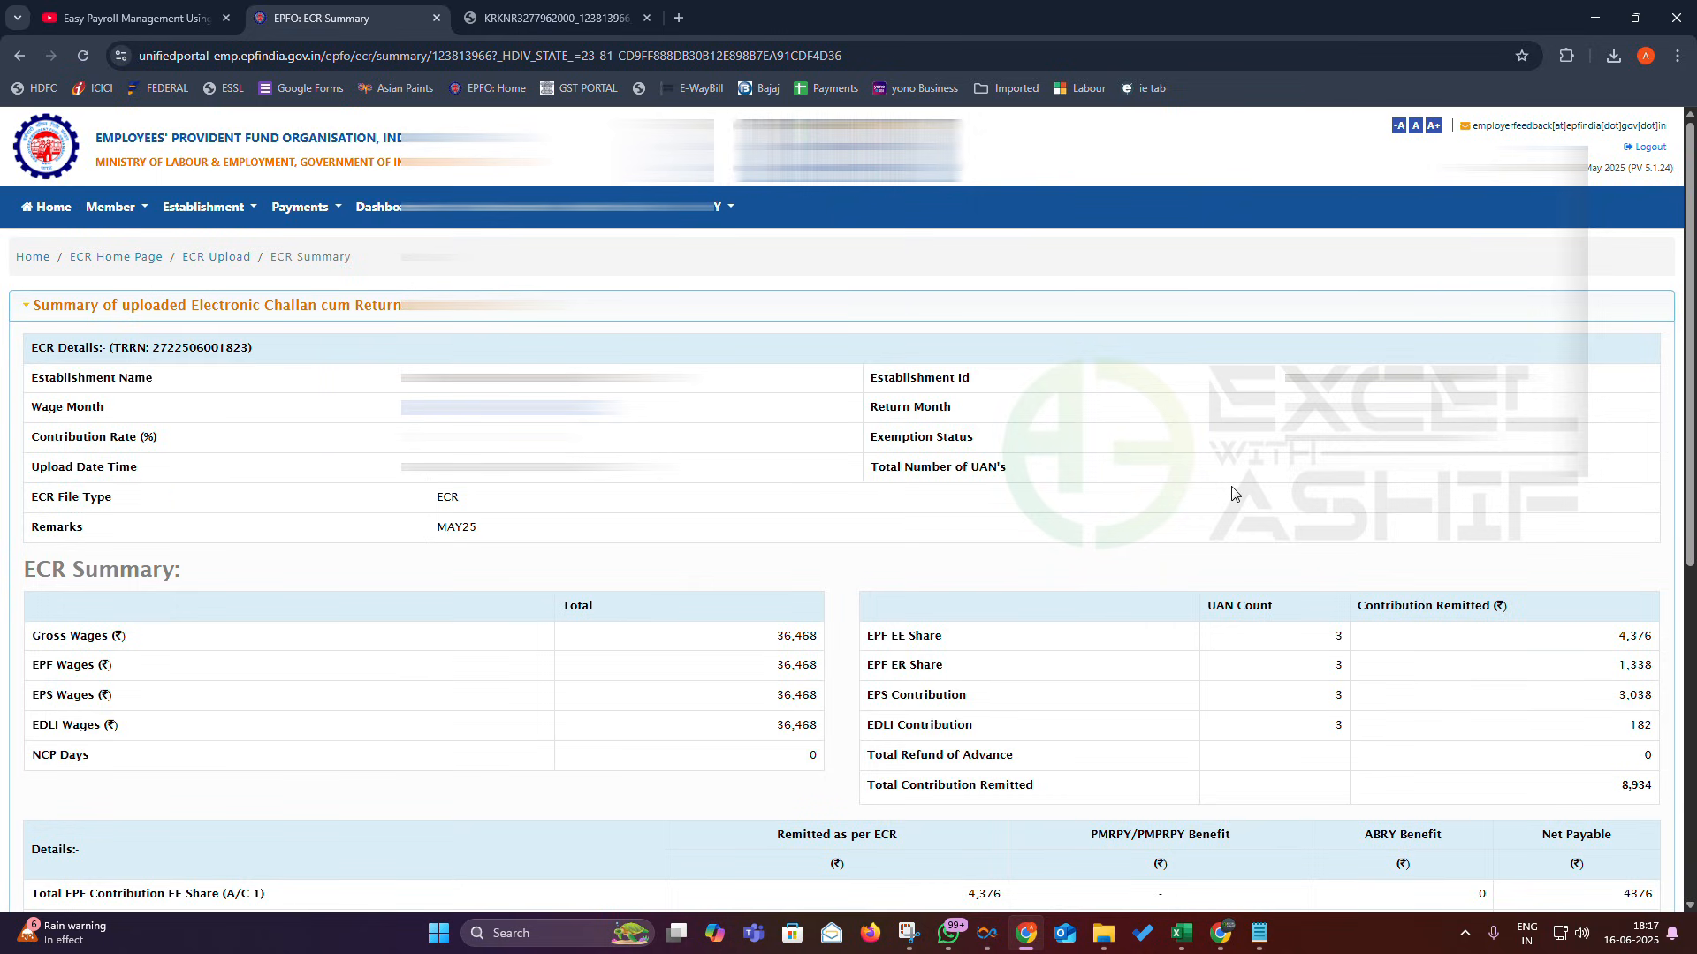
- Enter 16 as the number of employees, correcting 18 after checking the Excel workbook
scroll(1502, 680, down, 3)
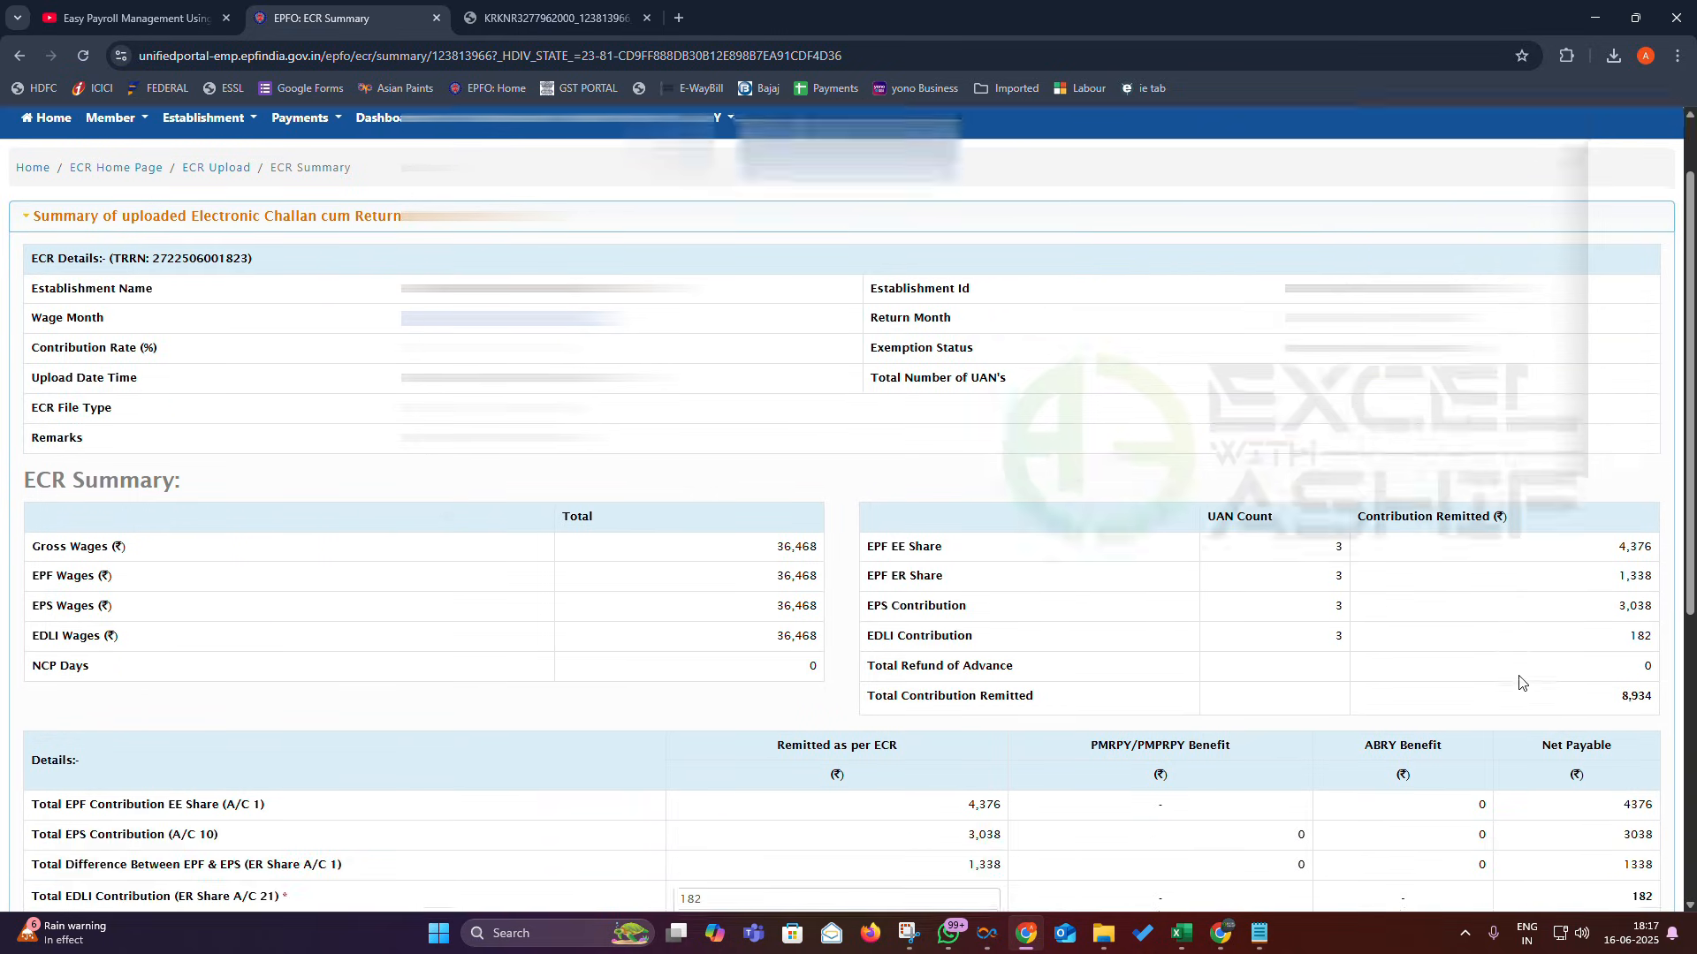
scroll(1502, 680, down, 2)
click(926, 612)
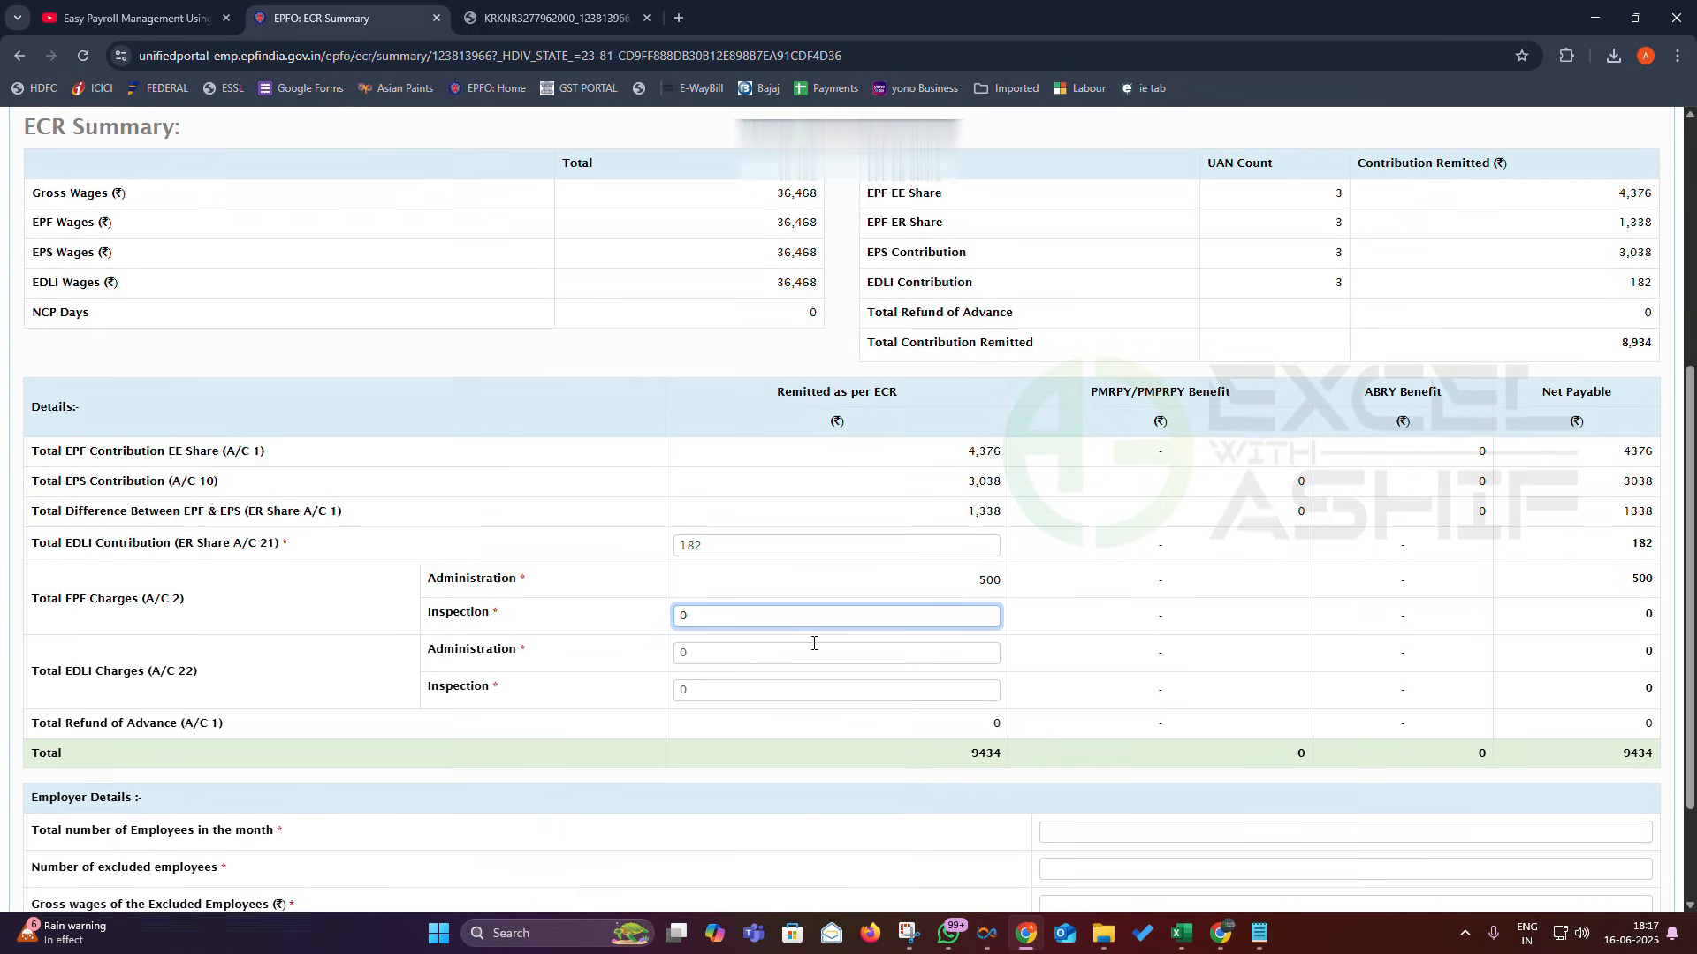
scroll(814, 643, down, 2)
click(1062, 677)
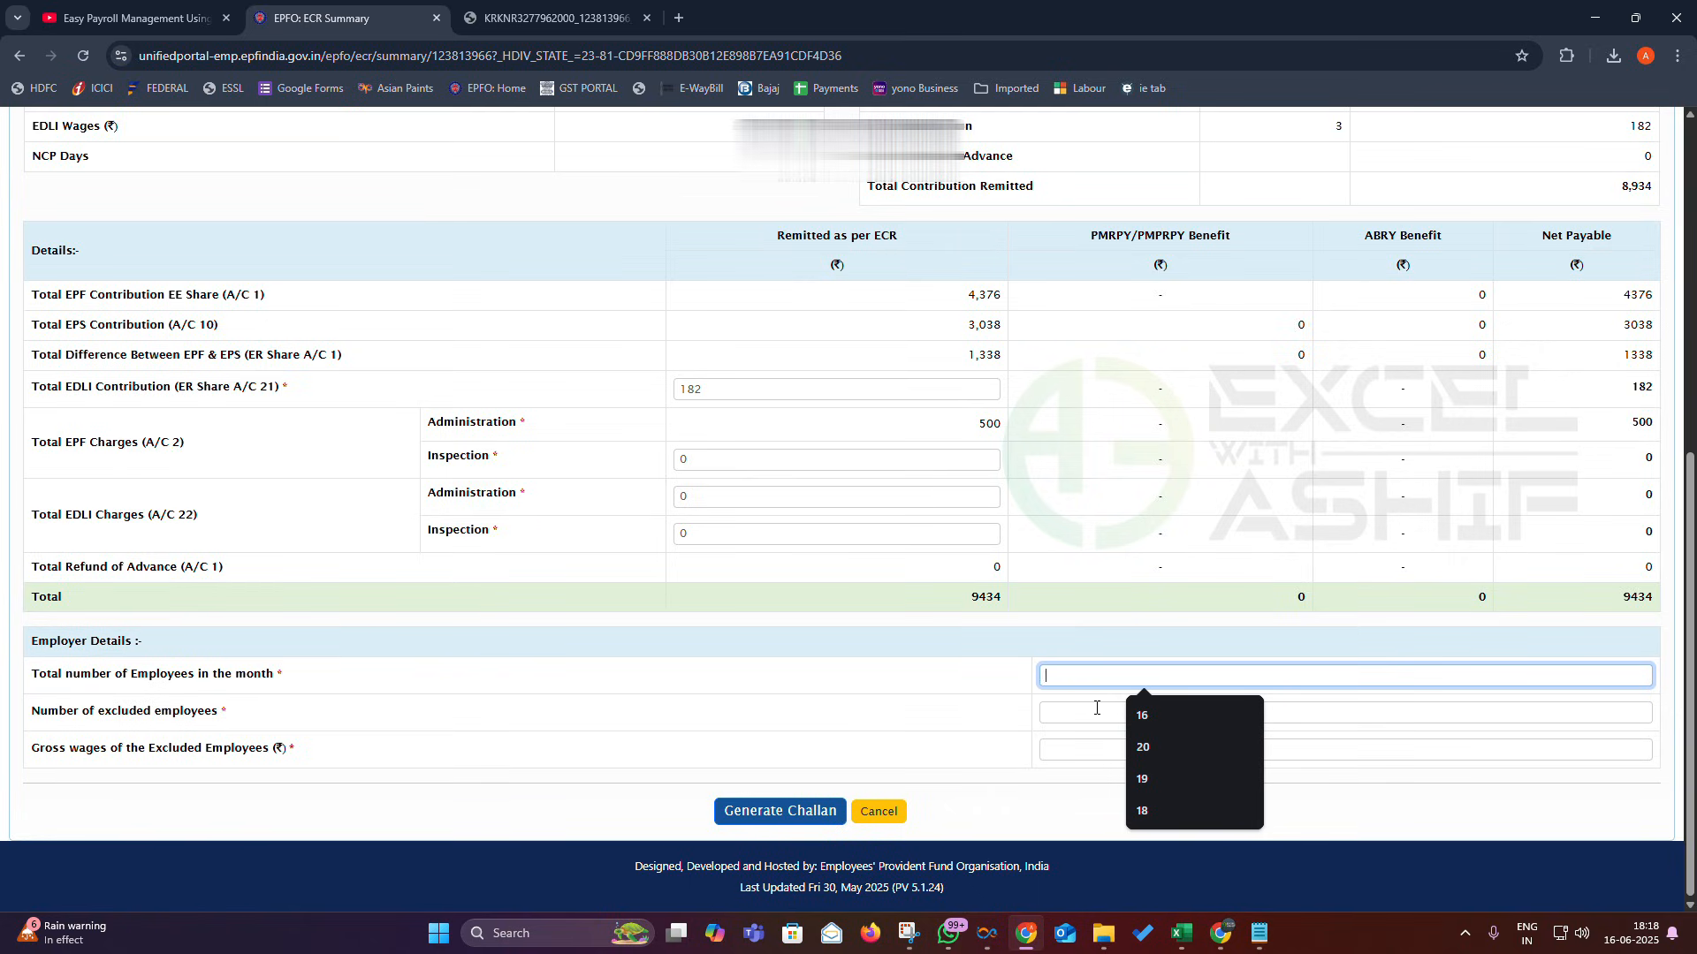
click(1140, 806)
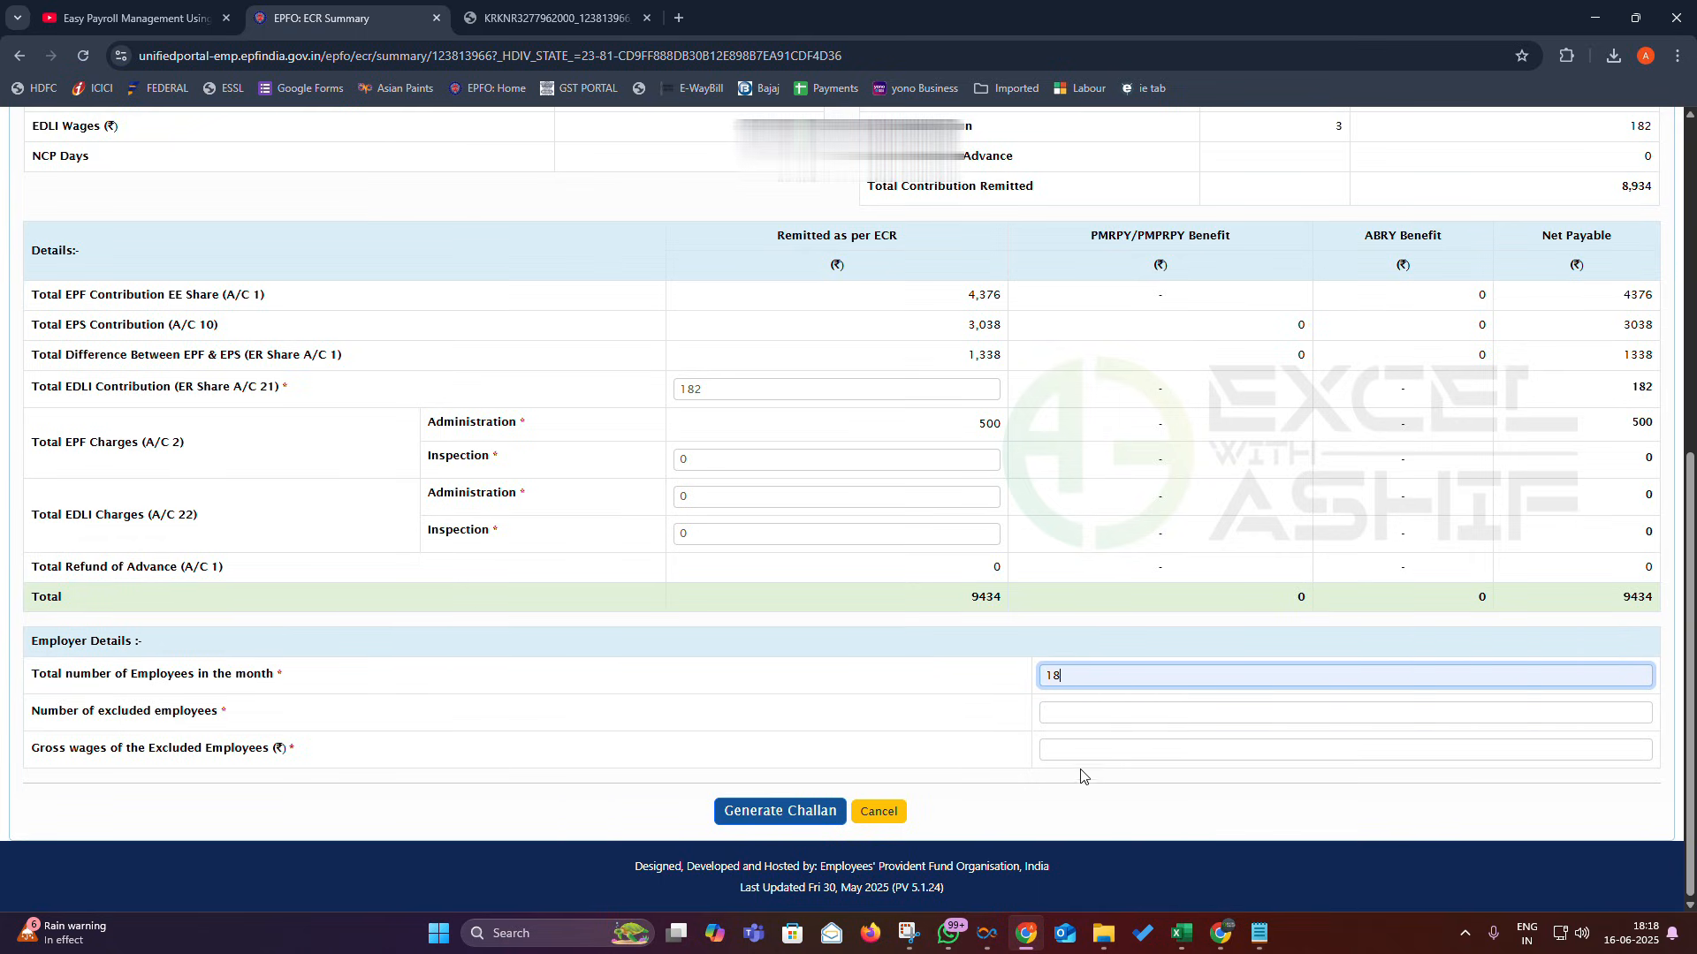
click(1066, 724)
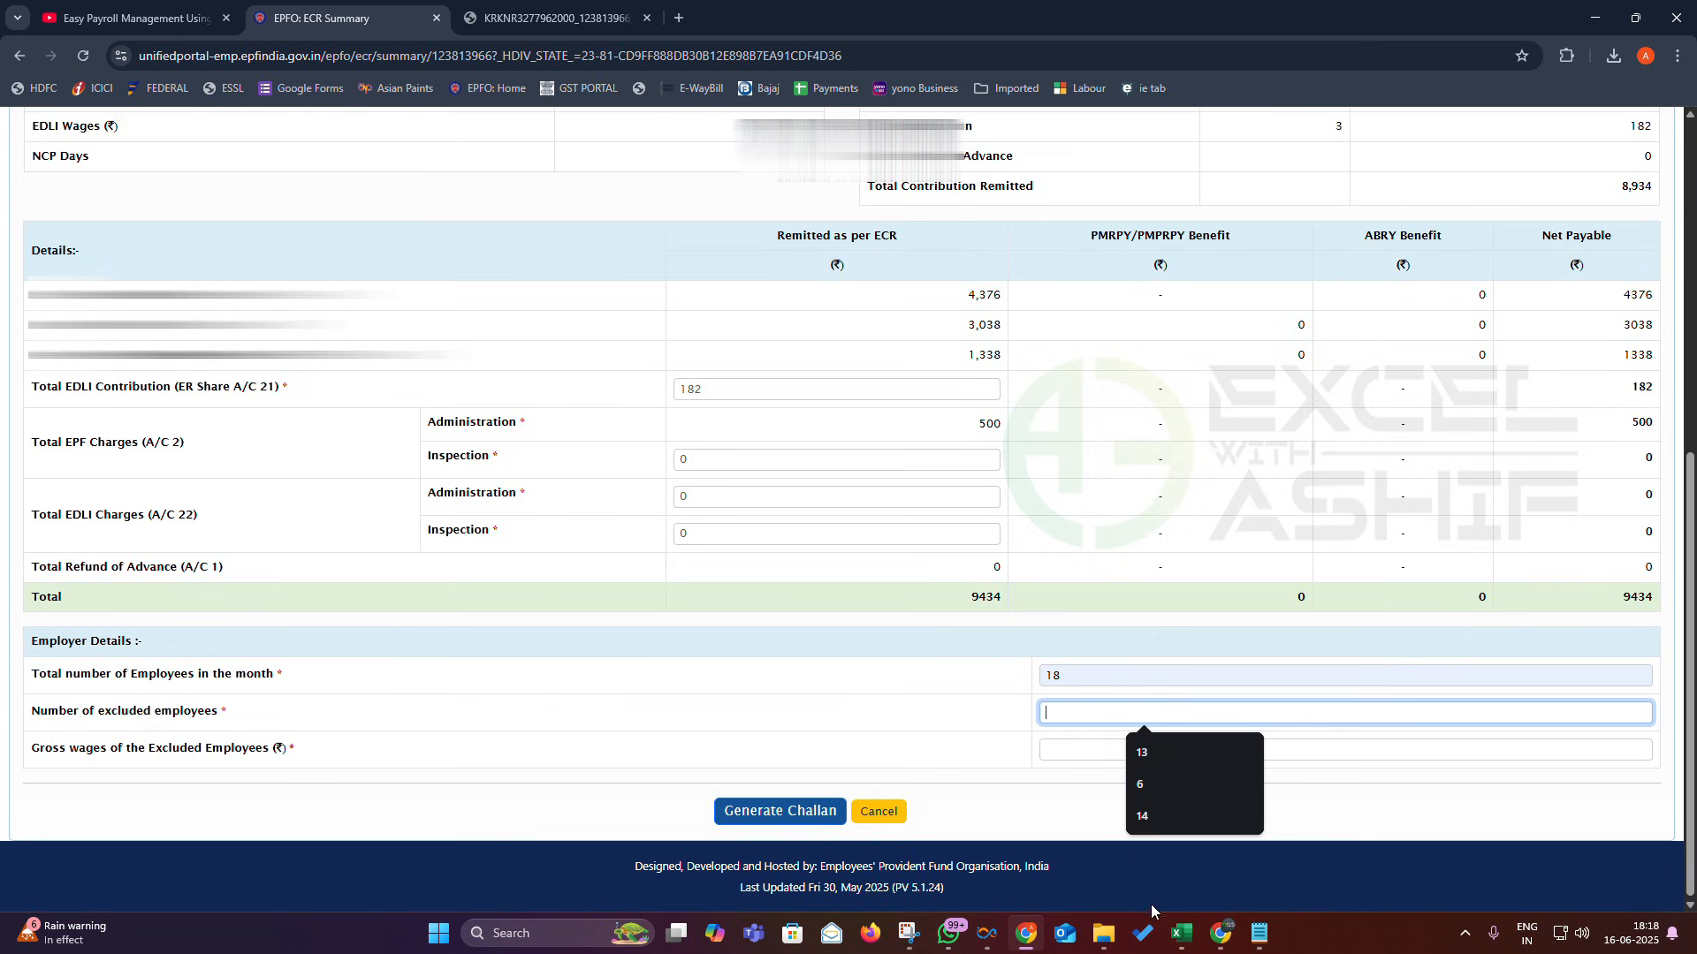
click(1184, 945)
mouse_move(1110, 869)
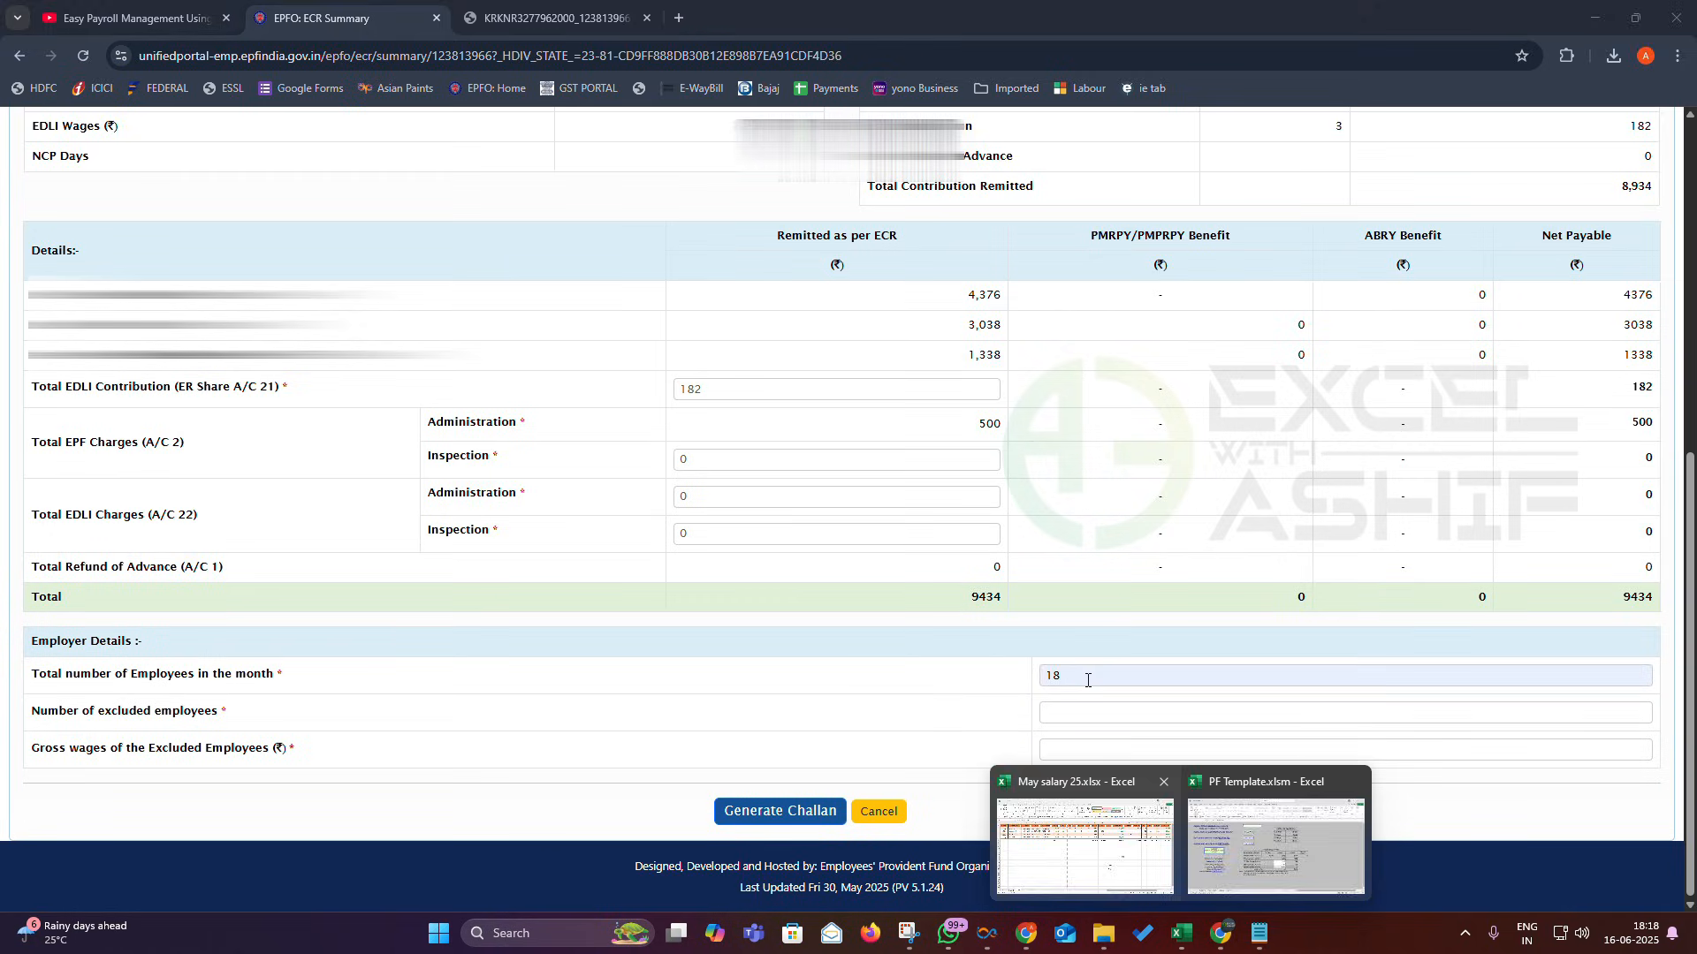
drag(1087, 678, 975, 674)
text(16)
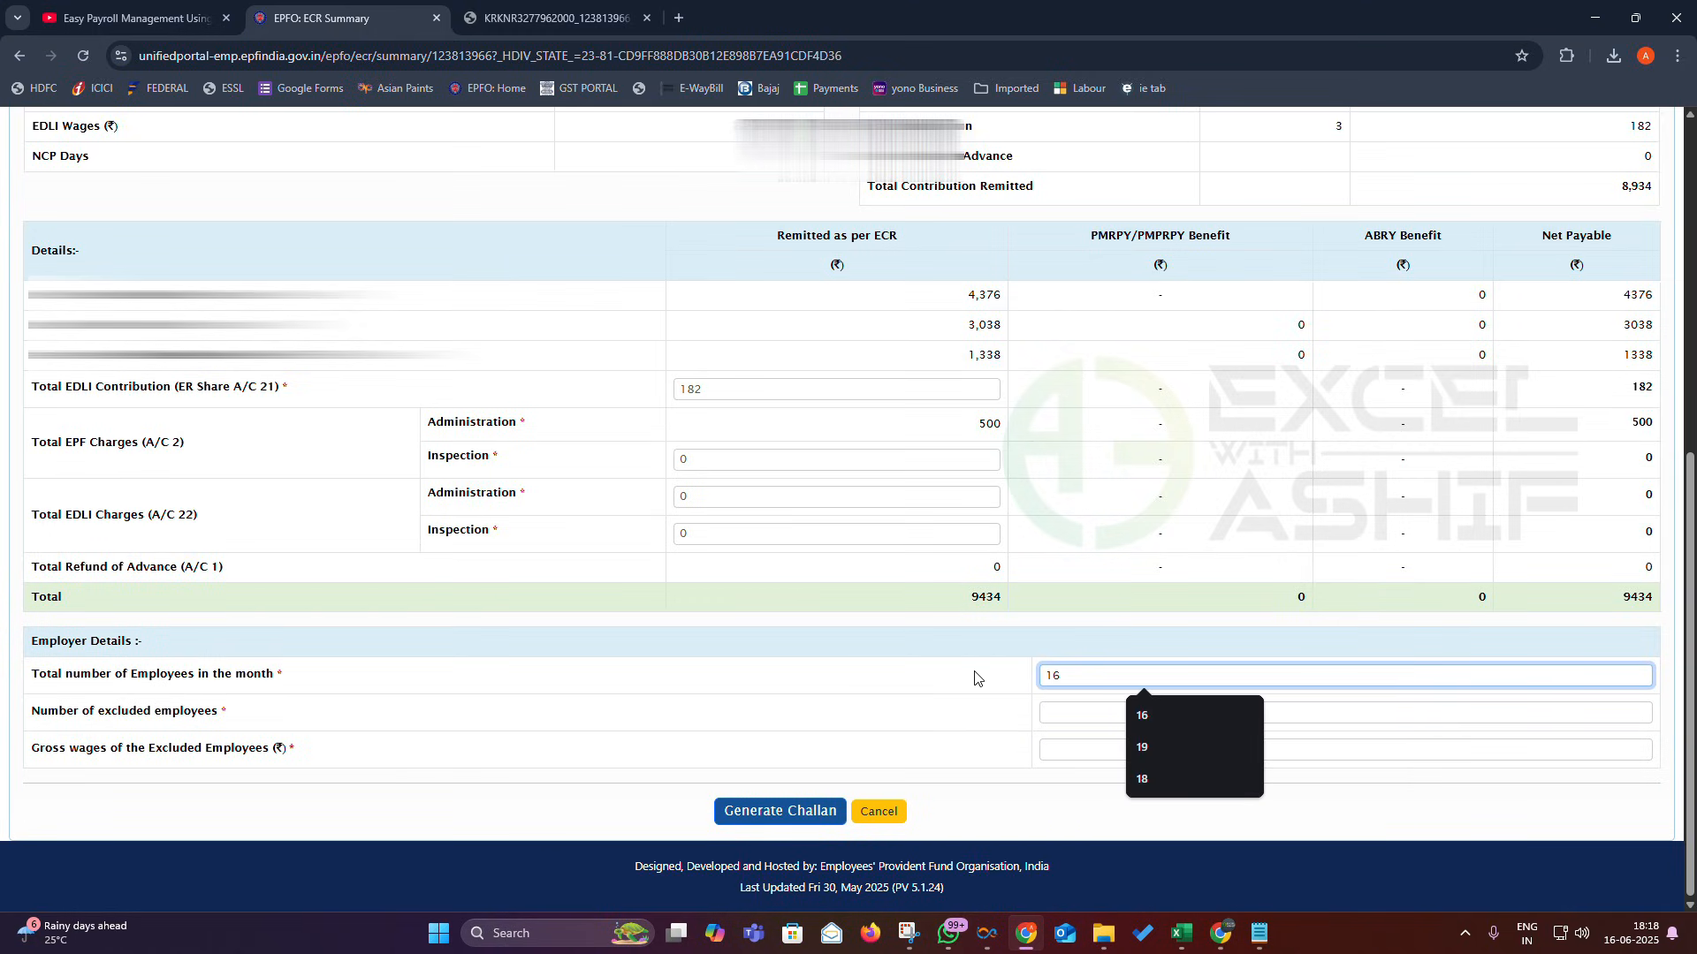
- Enter 13 excluded employees and their 219000 gross wages from the May salary workbook
click(1072, 714)
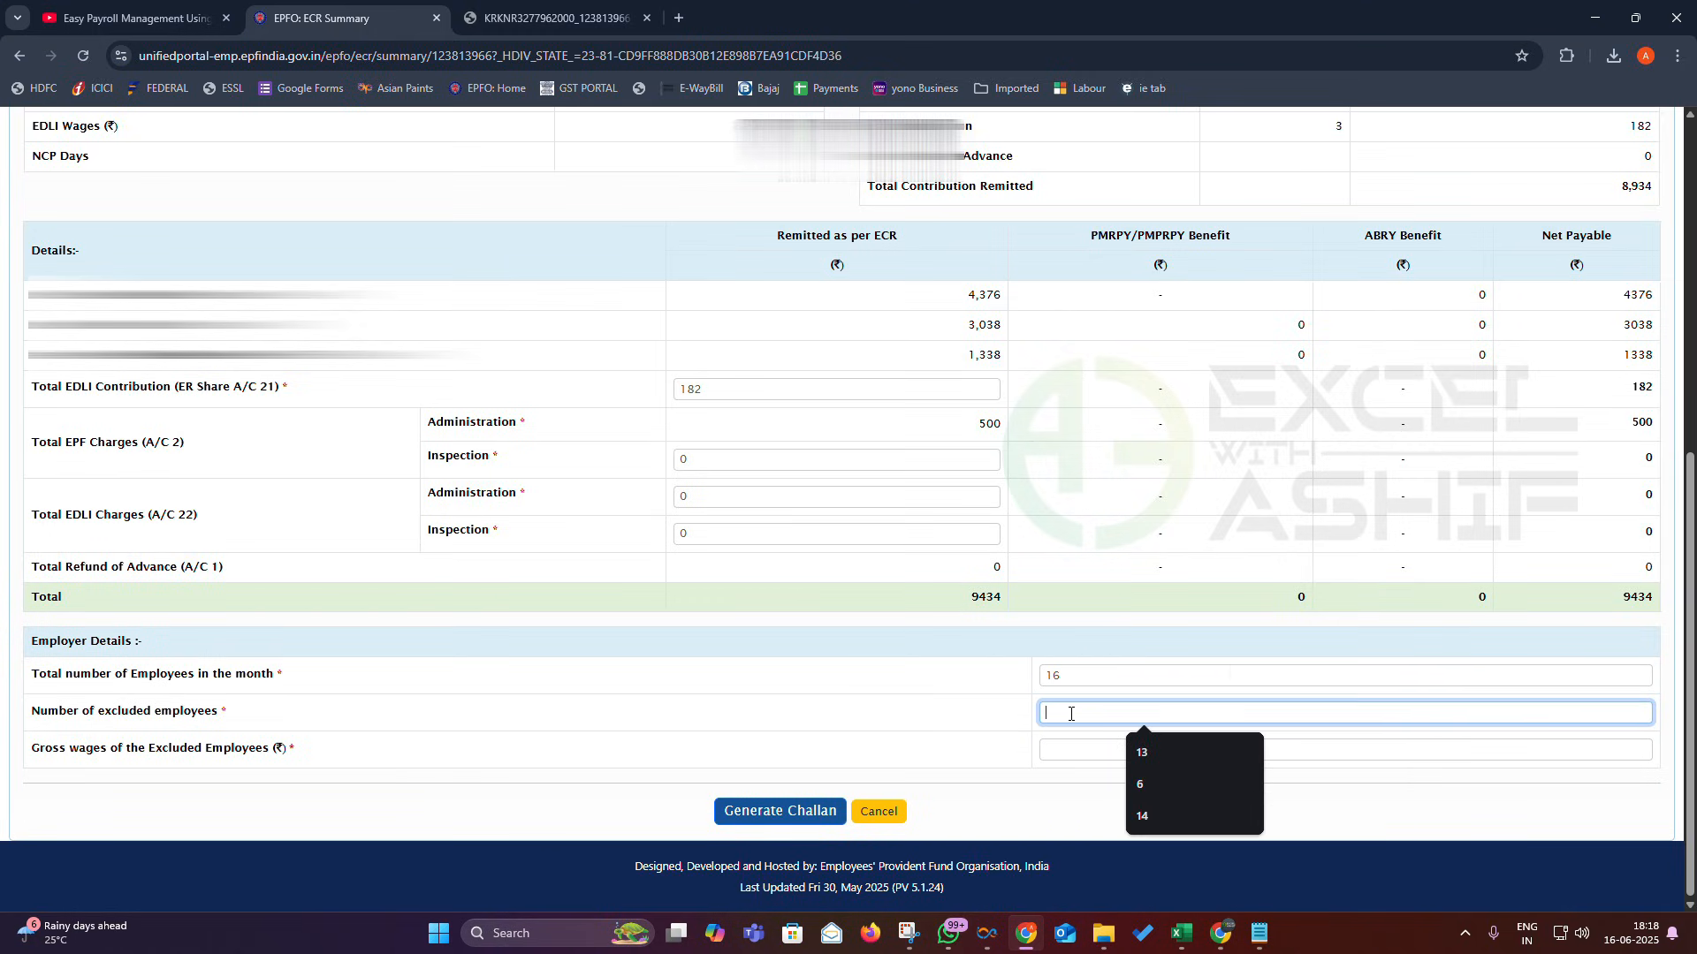
click(1182, 933)
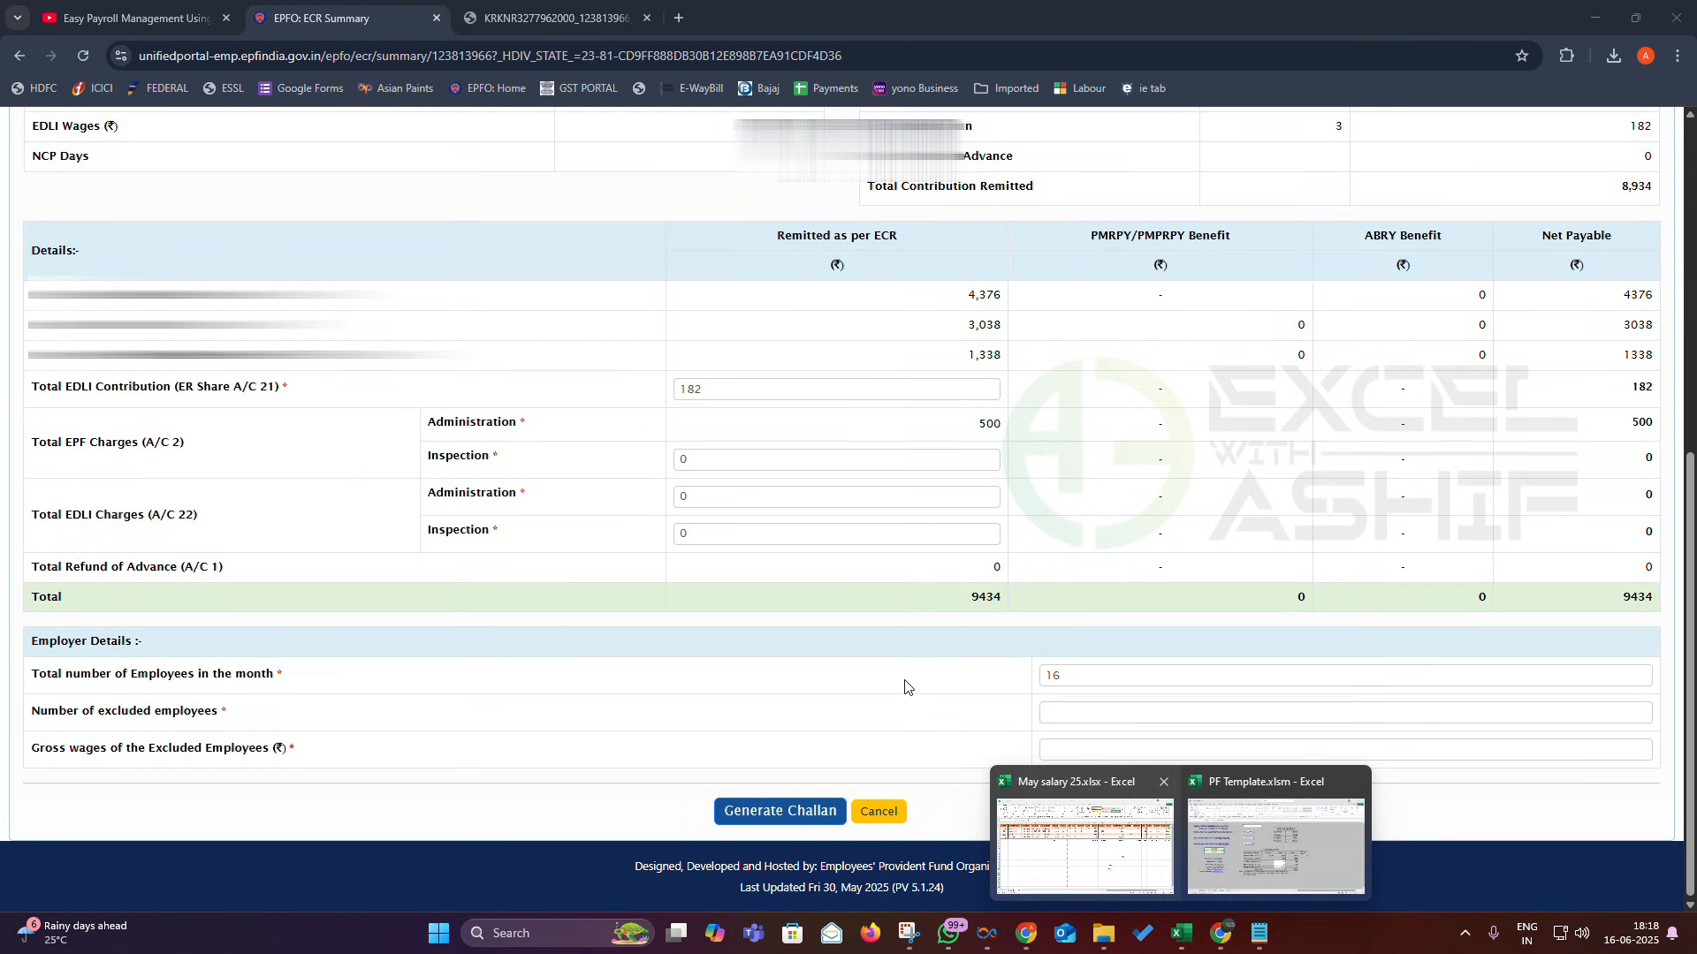
click(1079, 712)
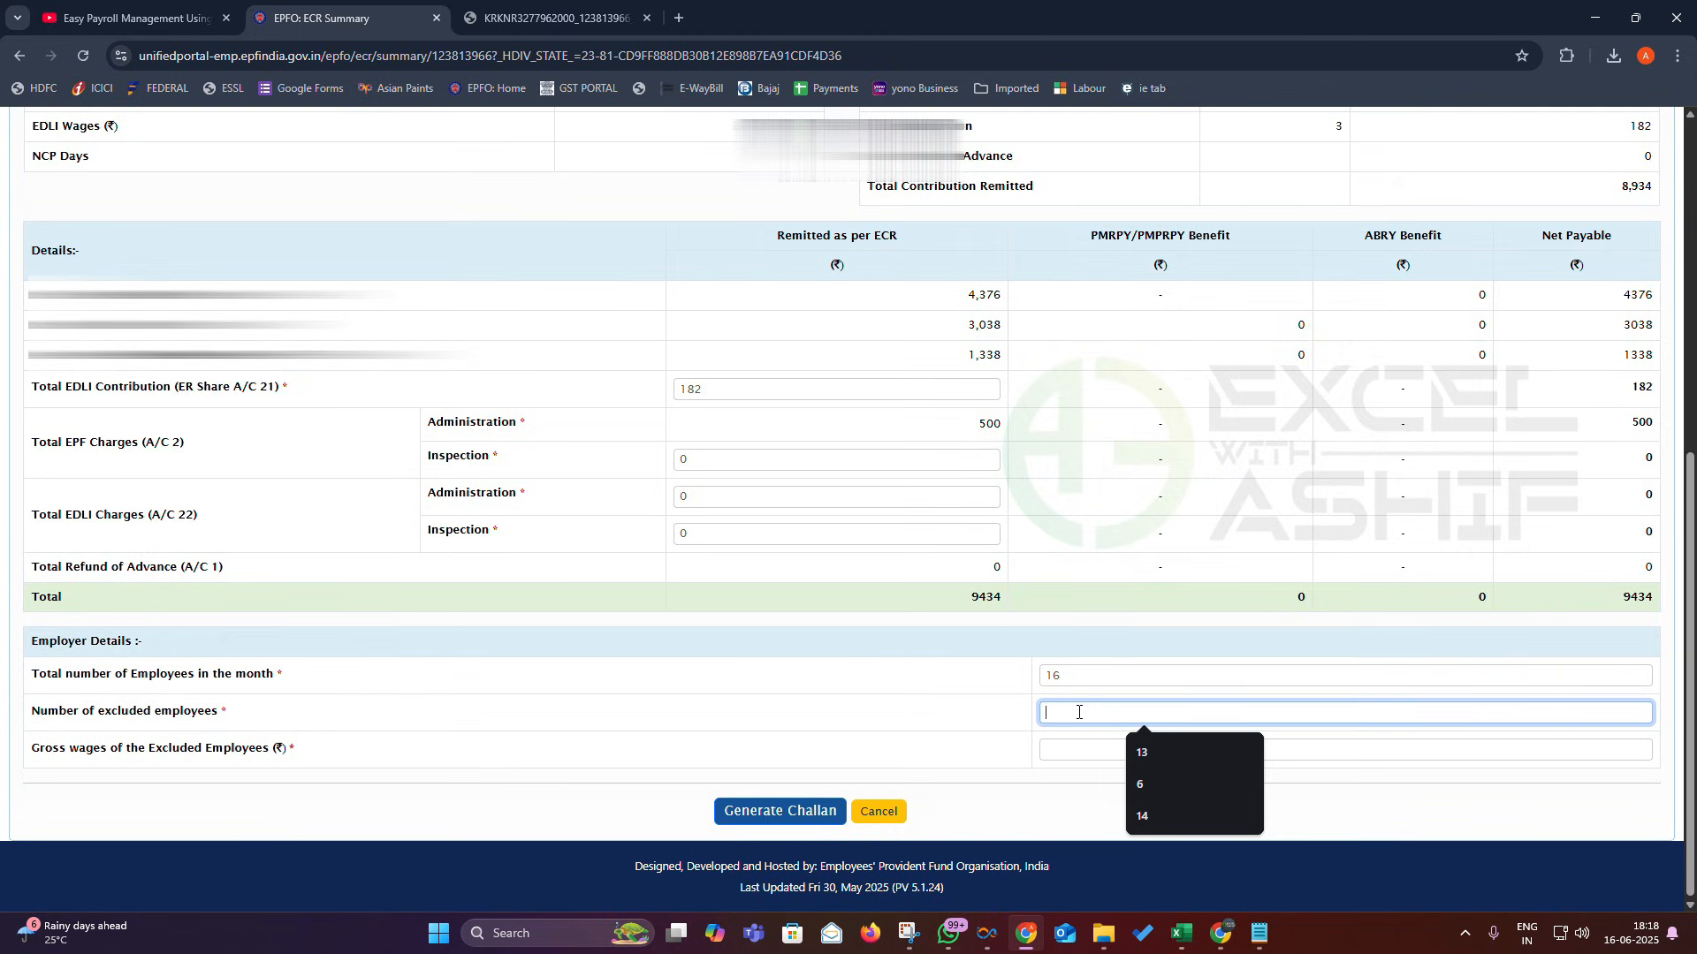
text(13)
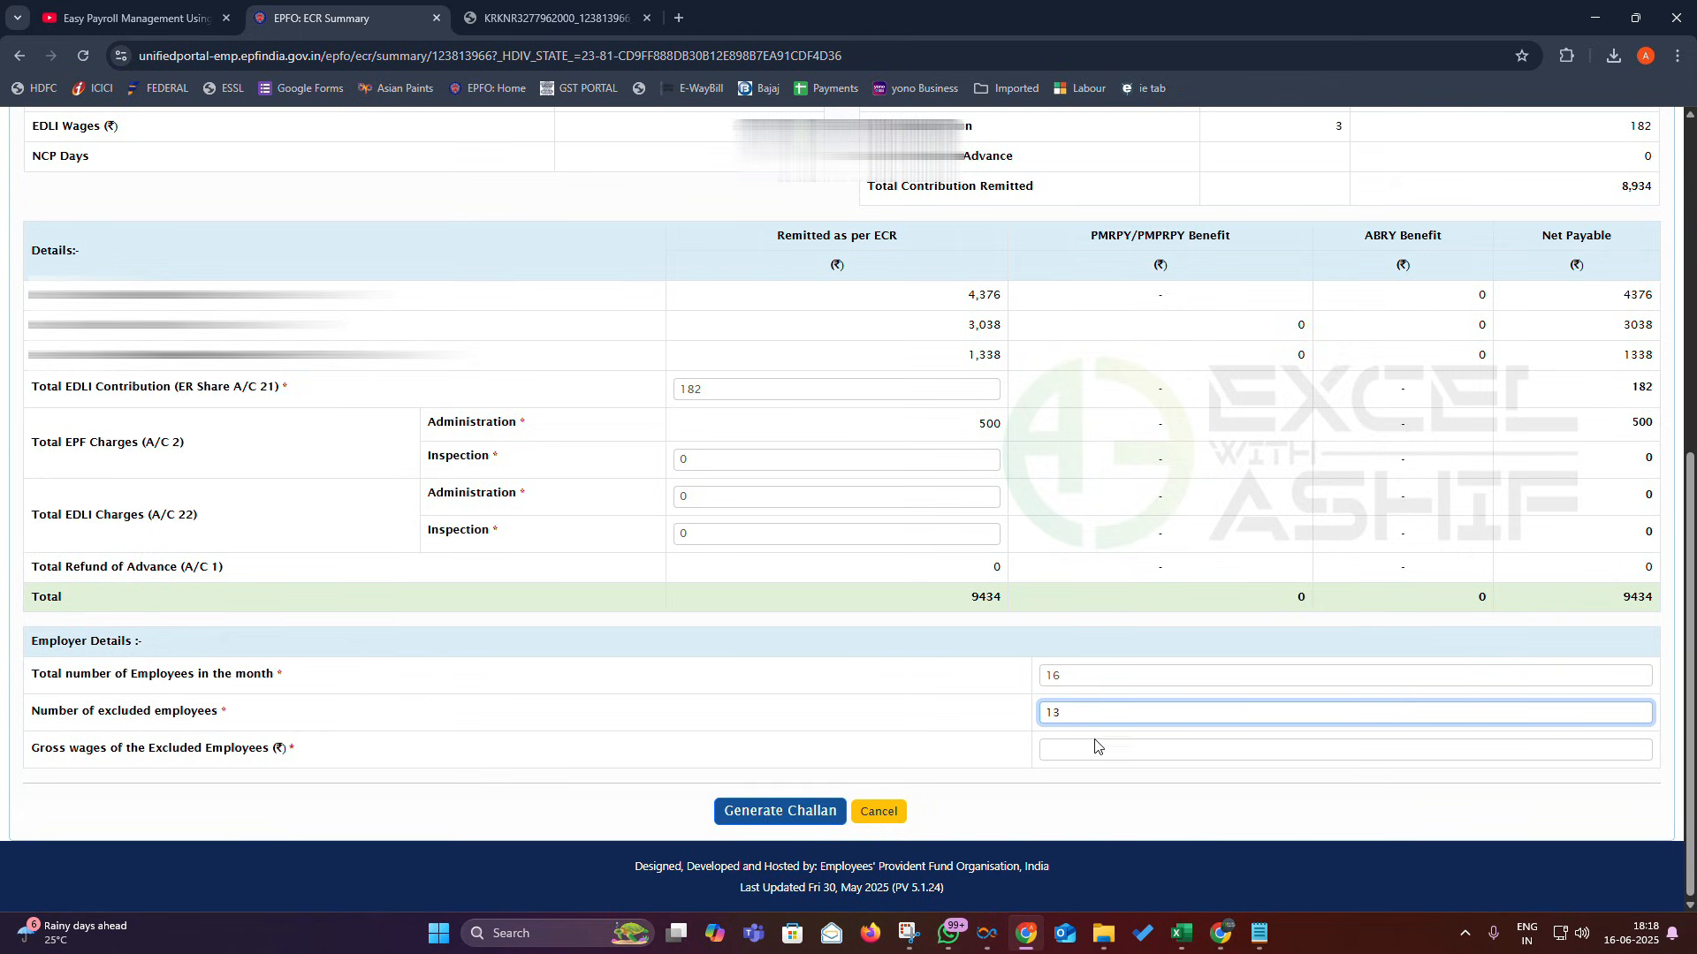
click(1094, 748)
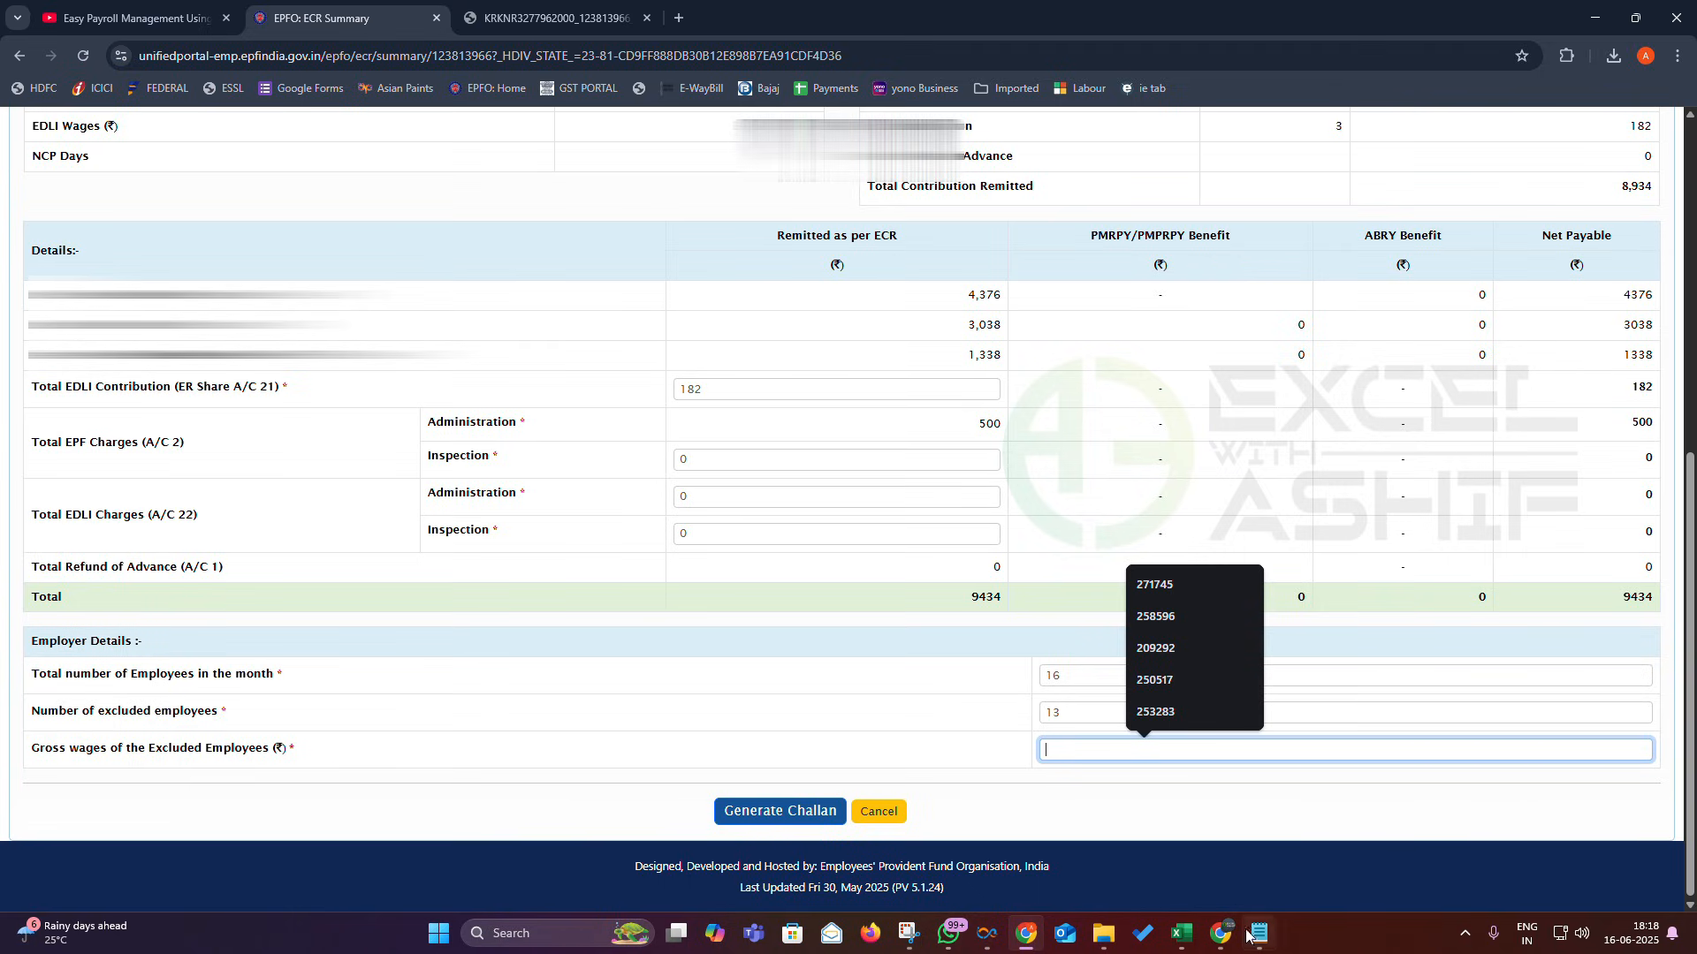
mouse_move(1219, 944)
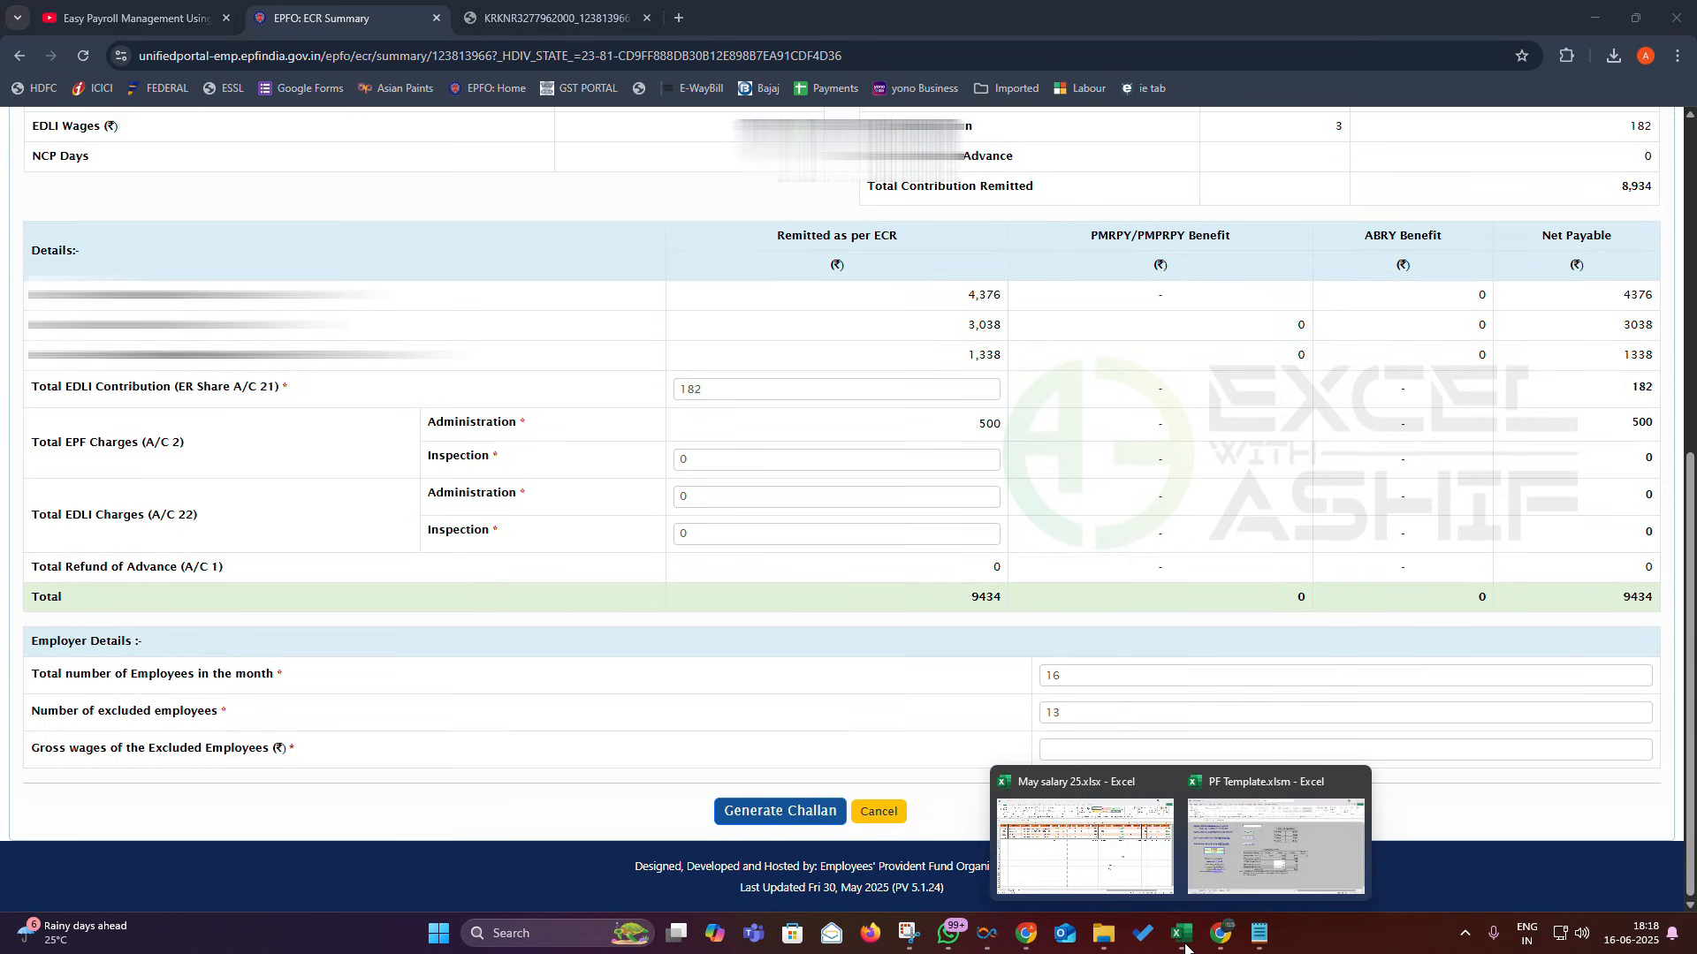
click(1134, 877)
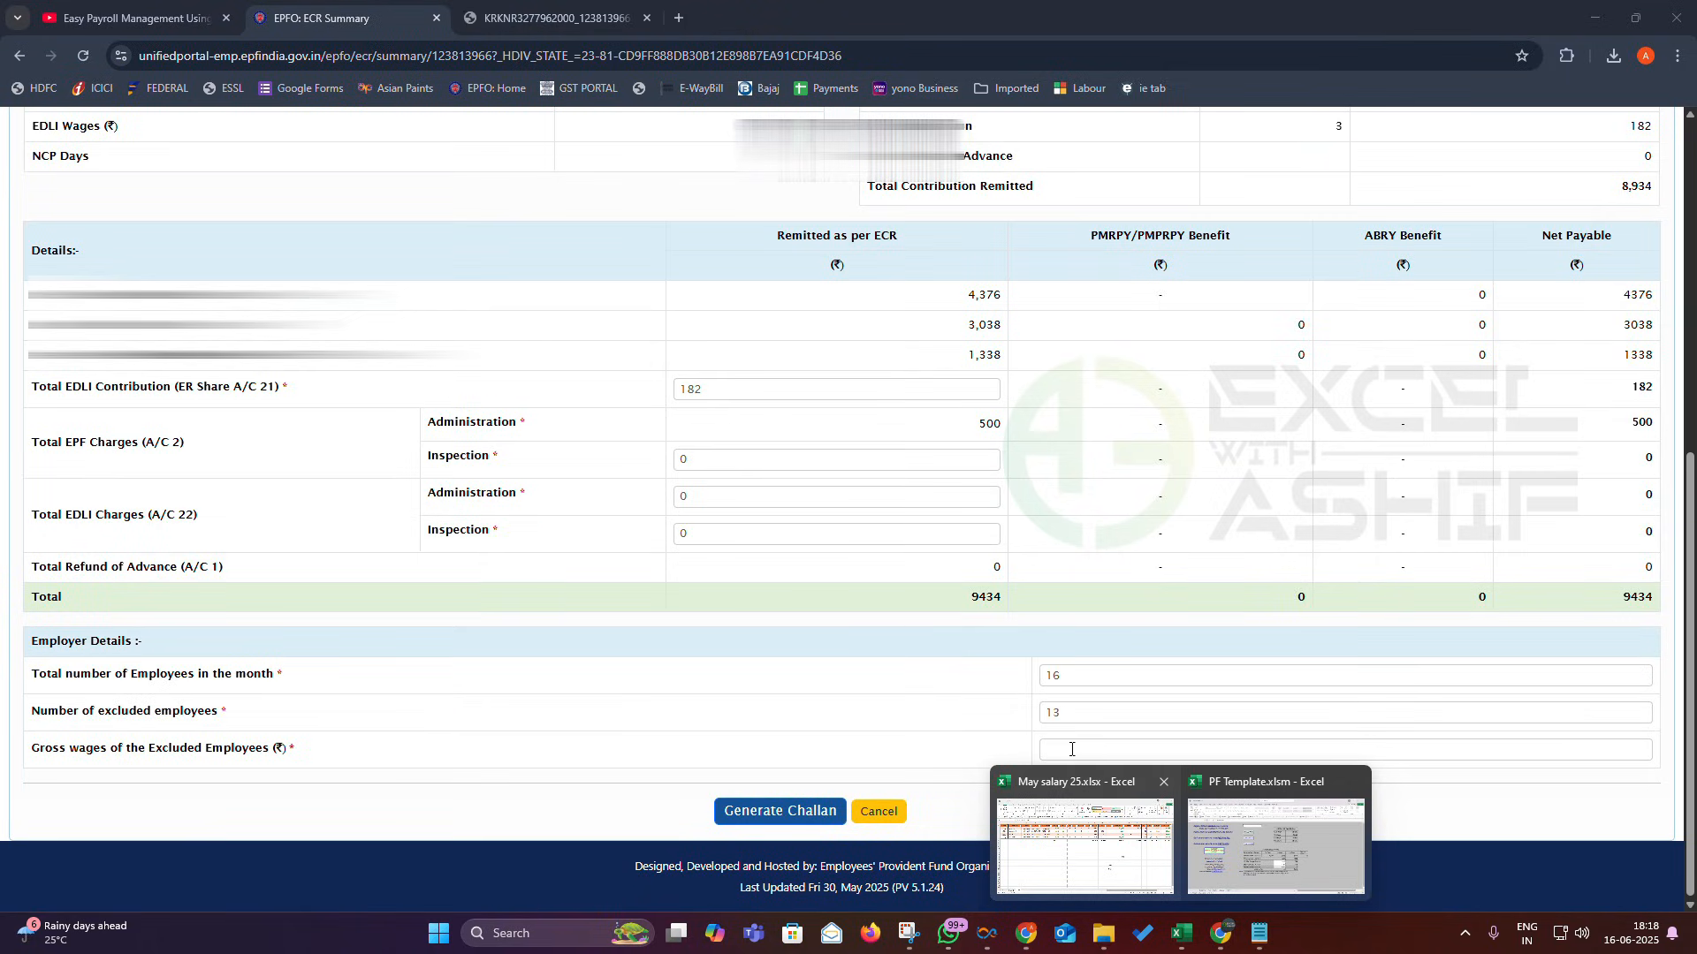
click(1071, 750)
text(21939)
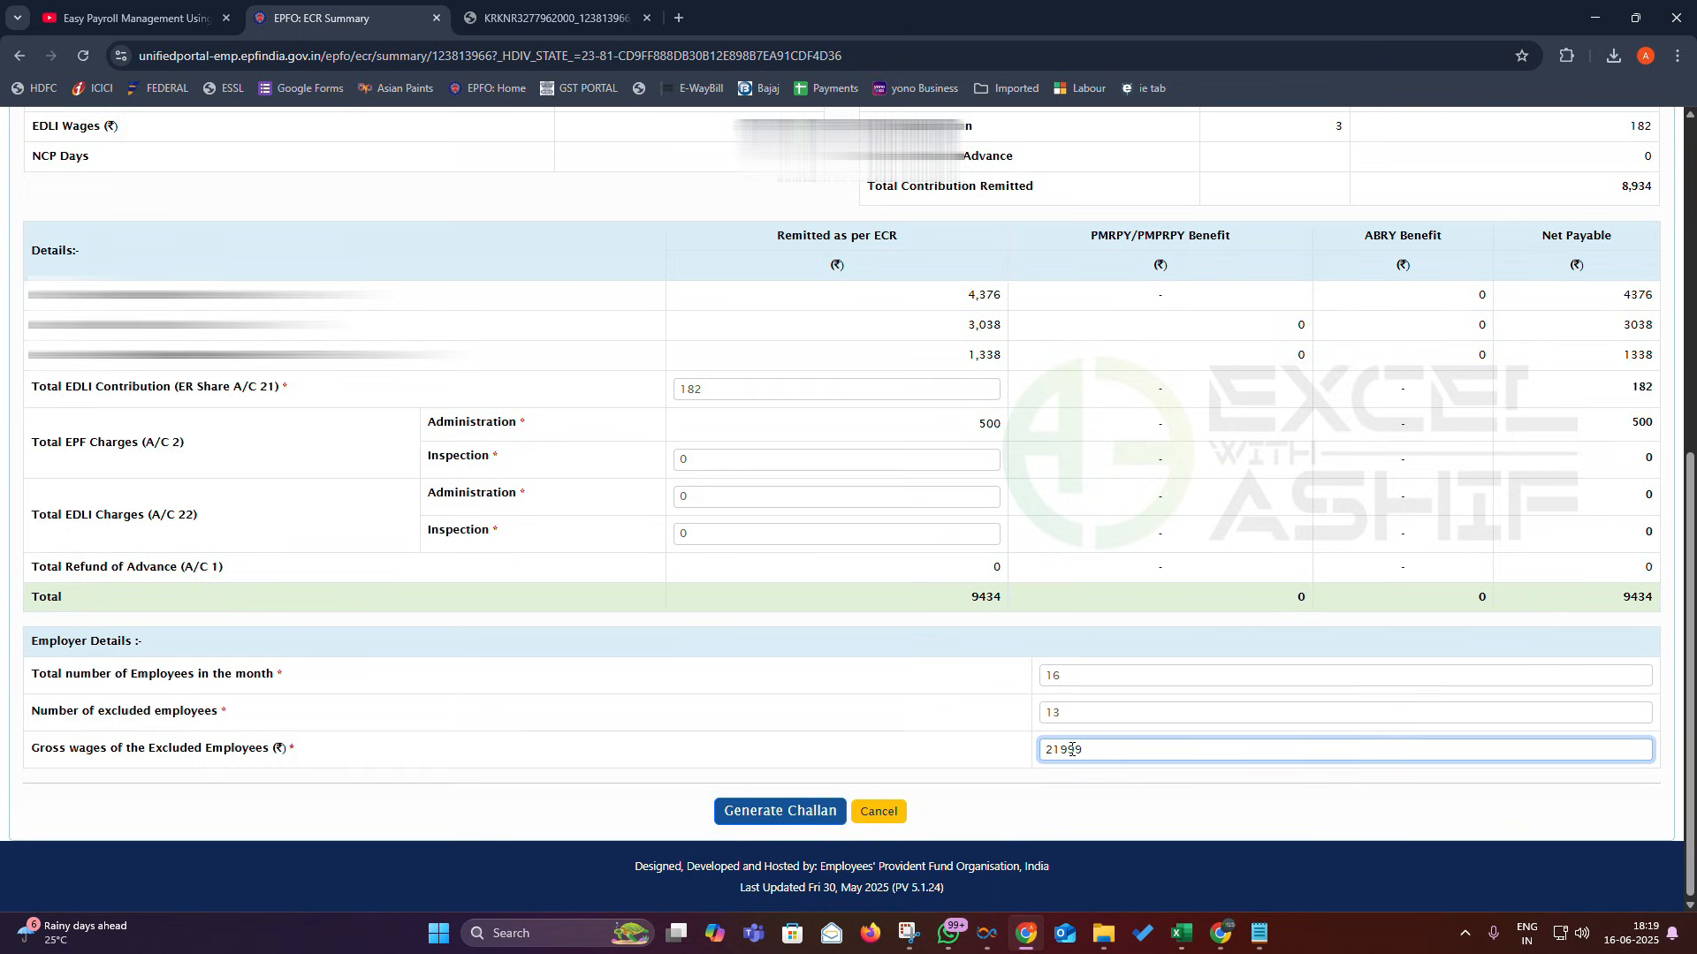
text(000)
- Generate the MAY-2025 challan for 9,434 and confirm it as a draft
click(771, 810)
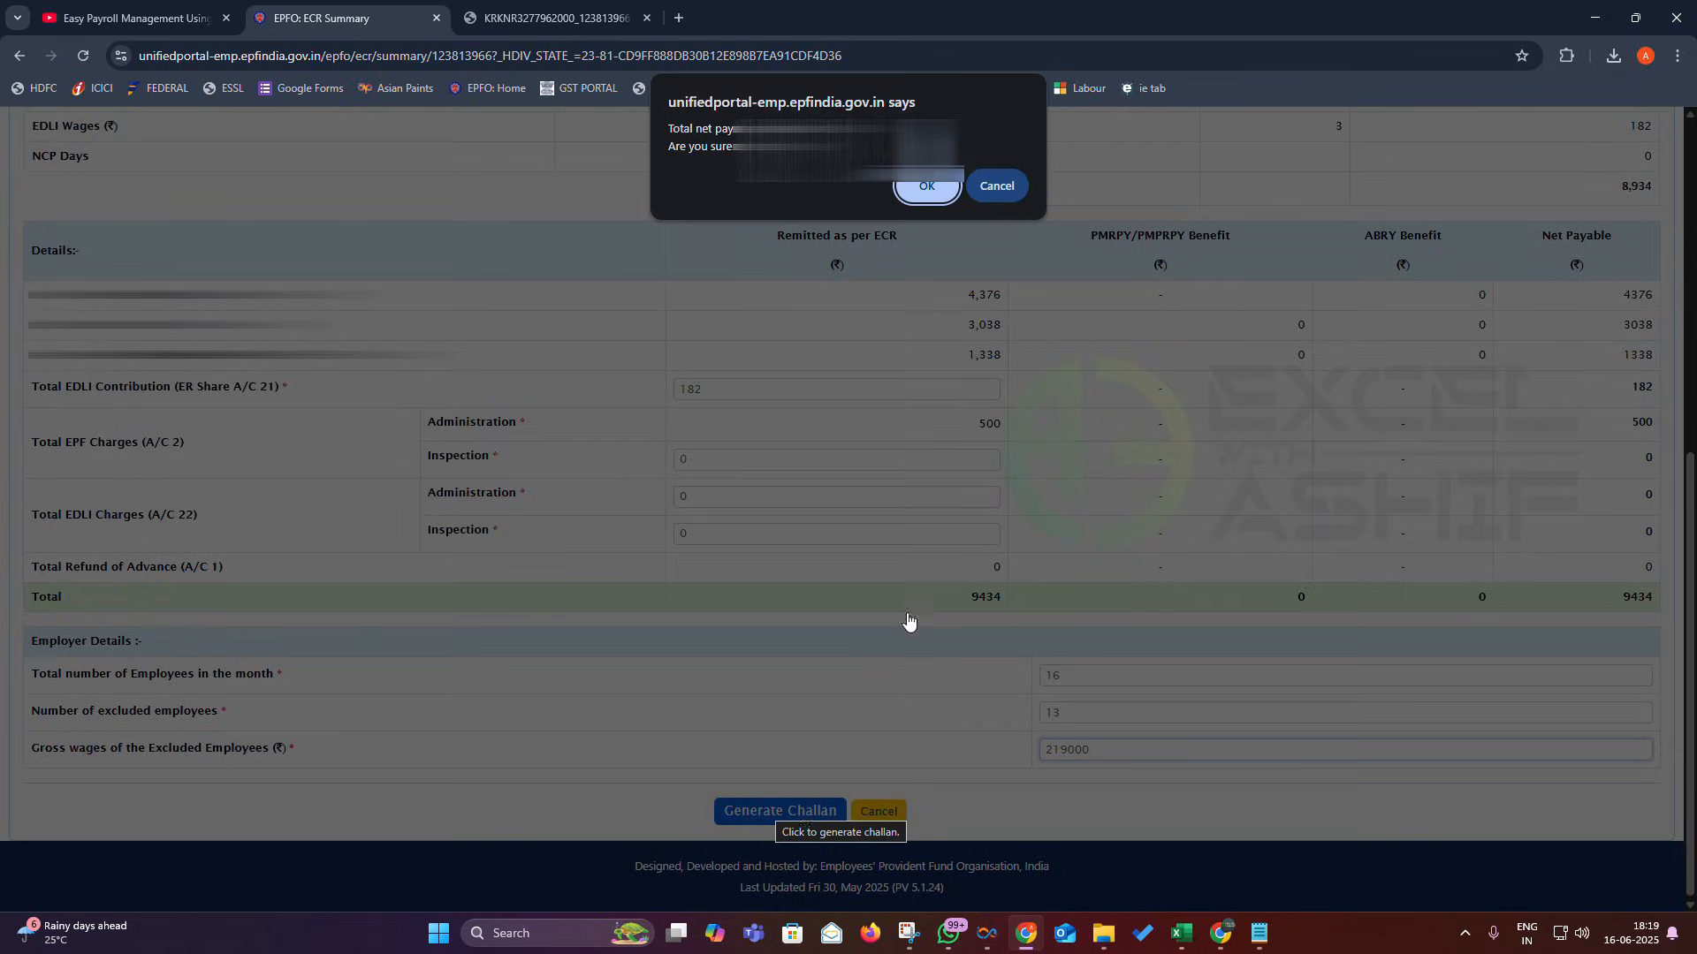
click(916, 199)
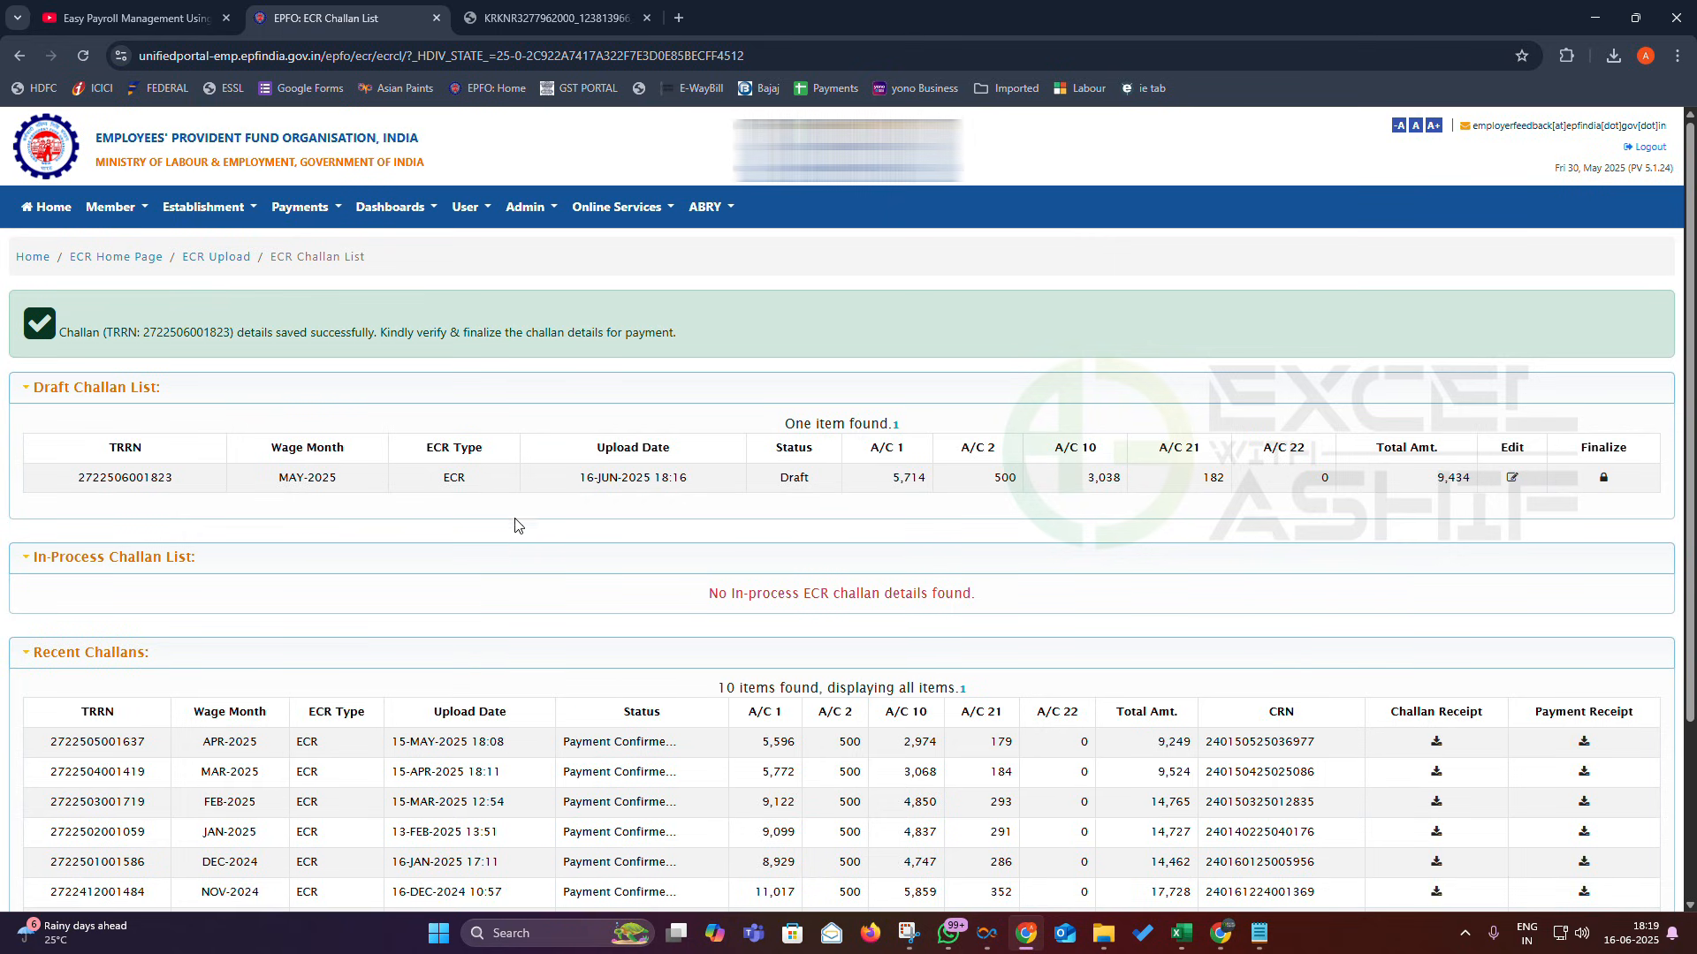
- Finalize the MAY-2025 challan and start its 9,434 payment through HDFC Bank
click(1604, 480)
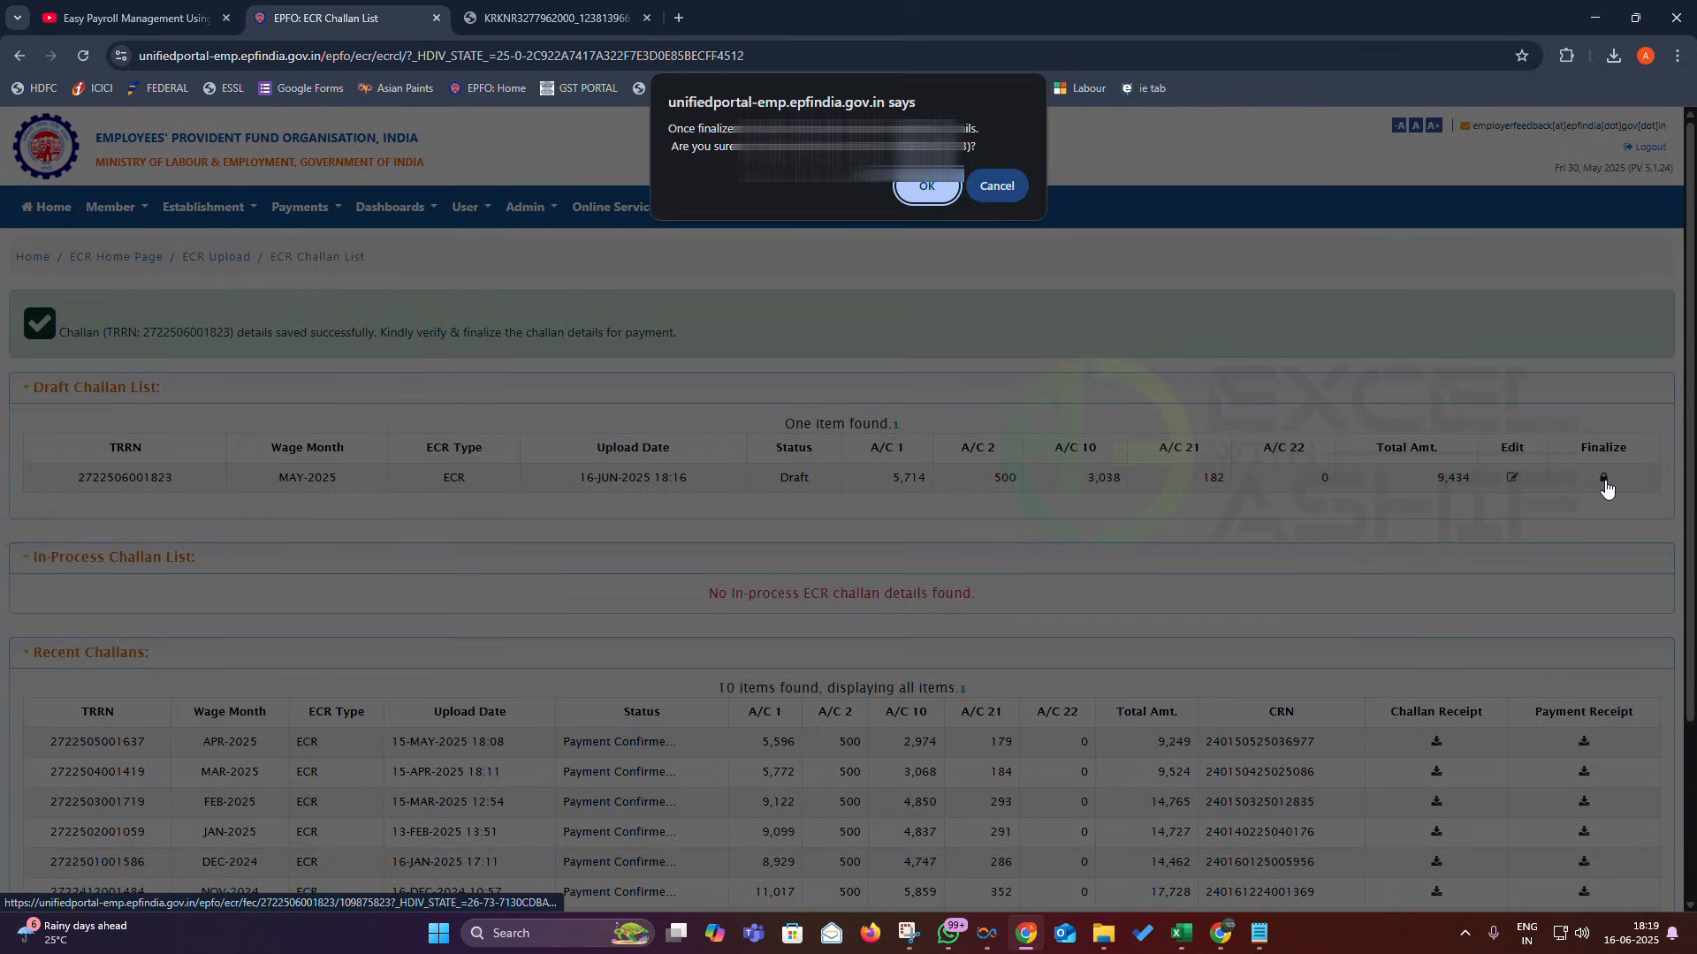
click(923, 187)
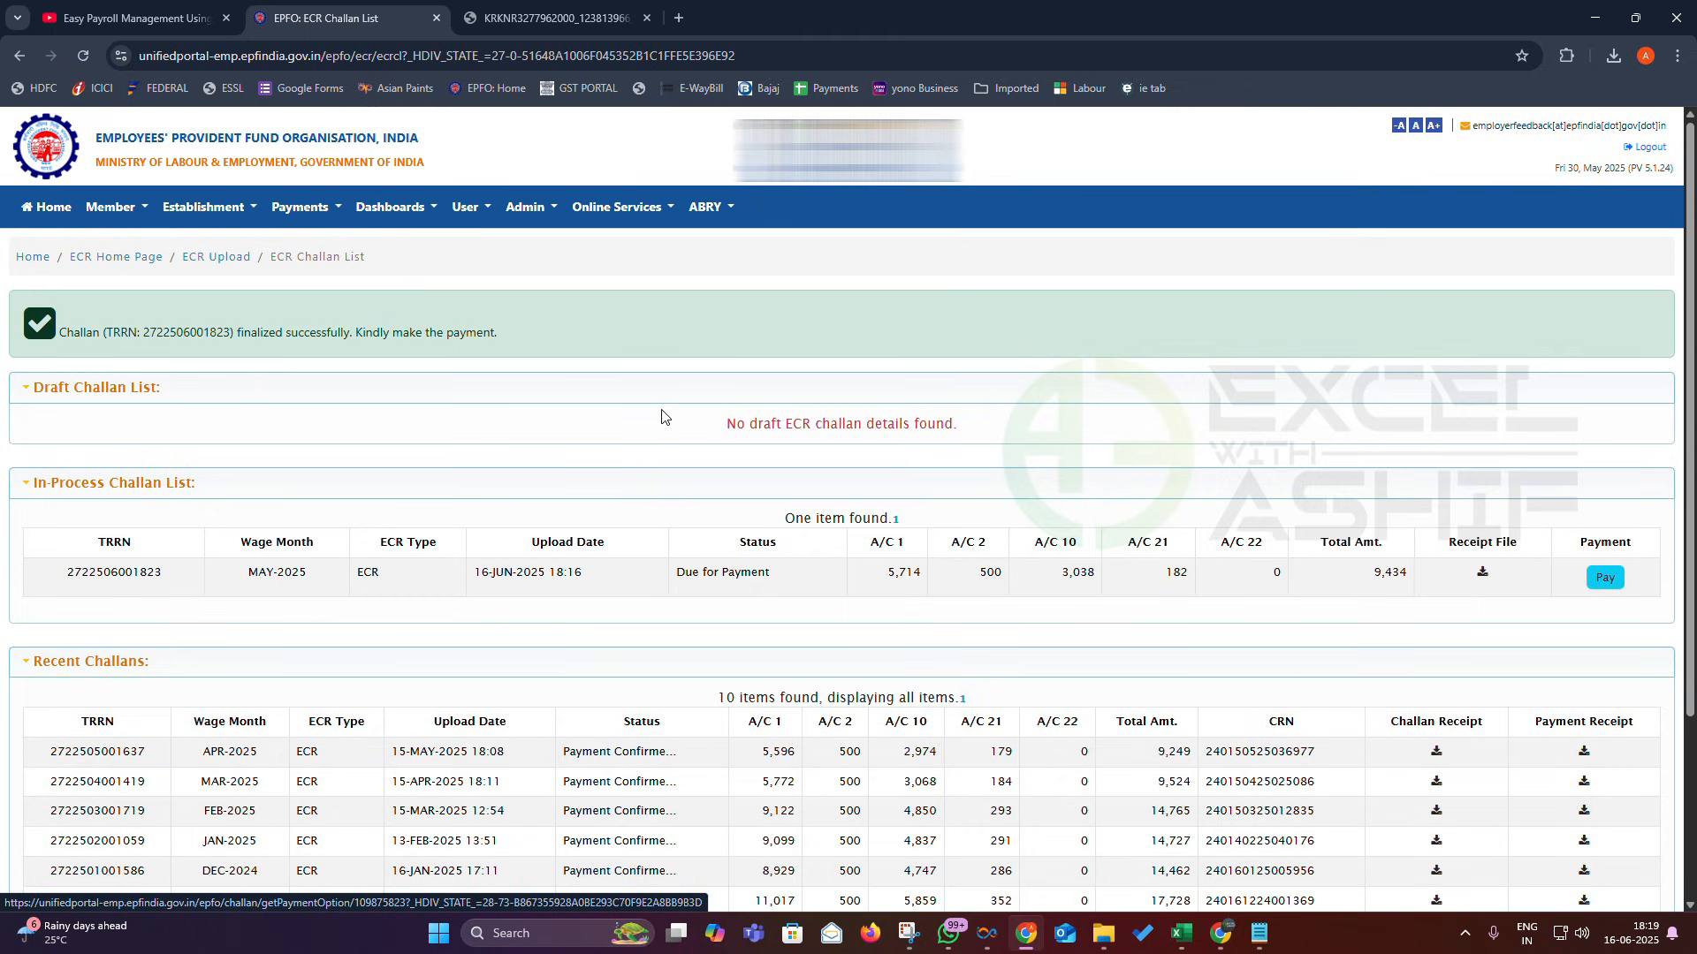
click(1608, 583)
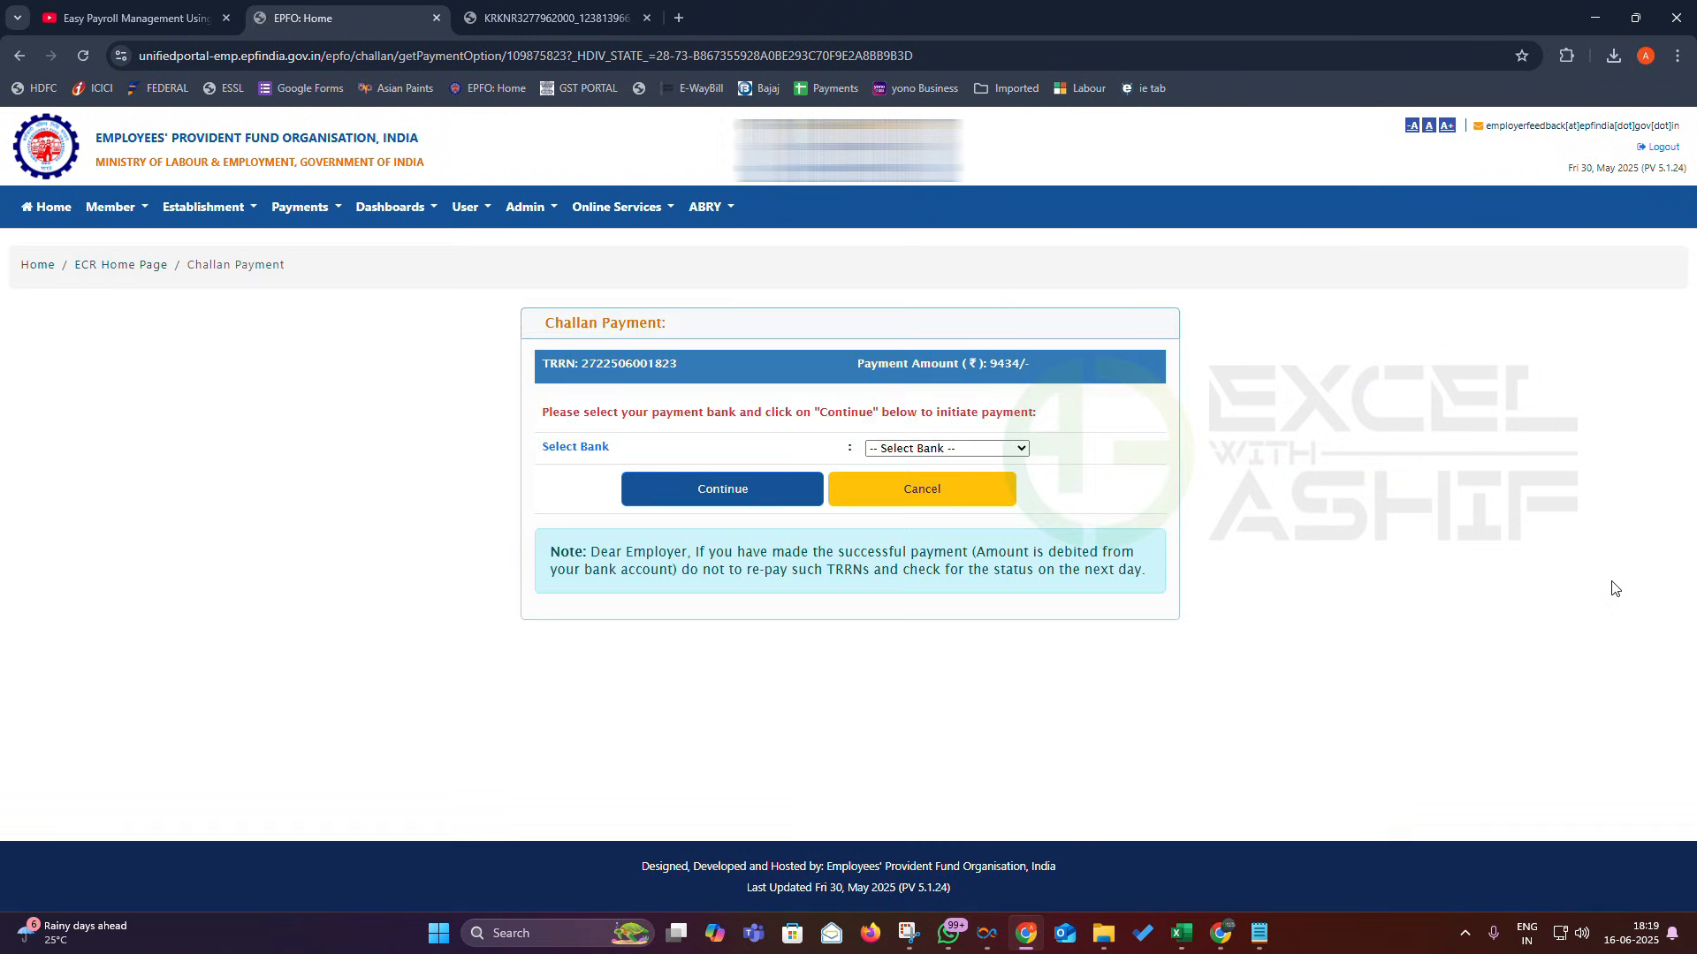
click(969, 451)
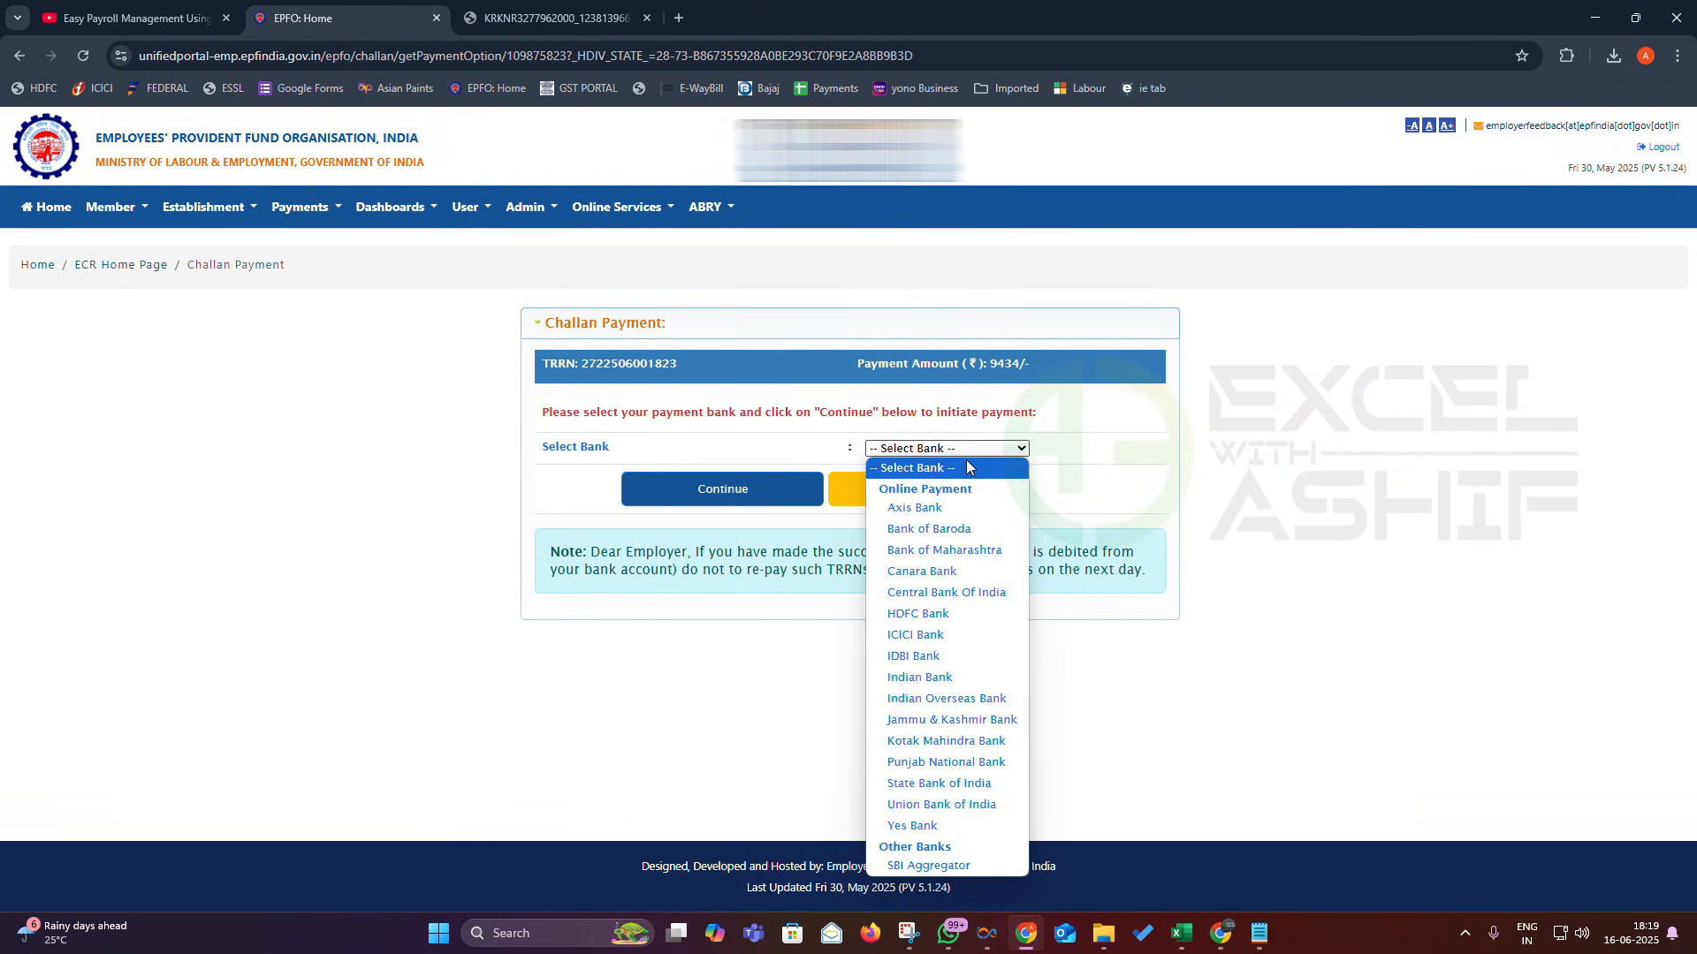
click(923, 613)
click(707, 534)
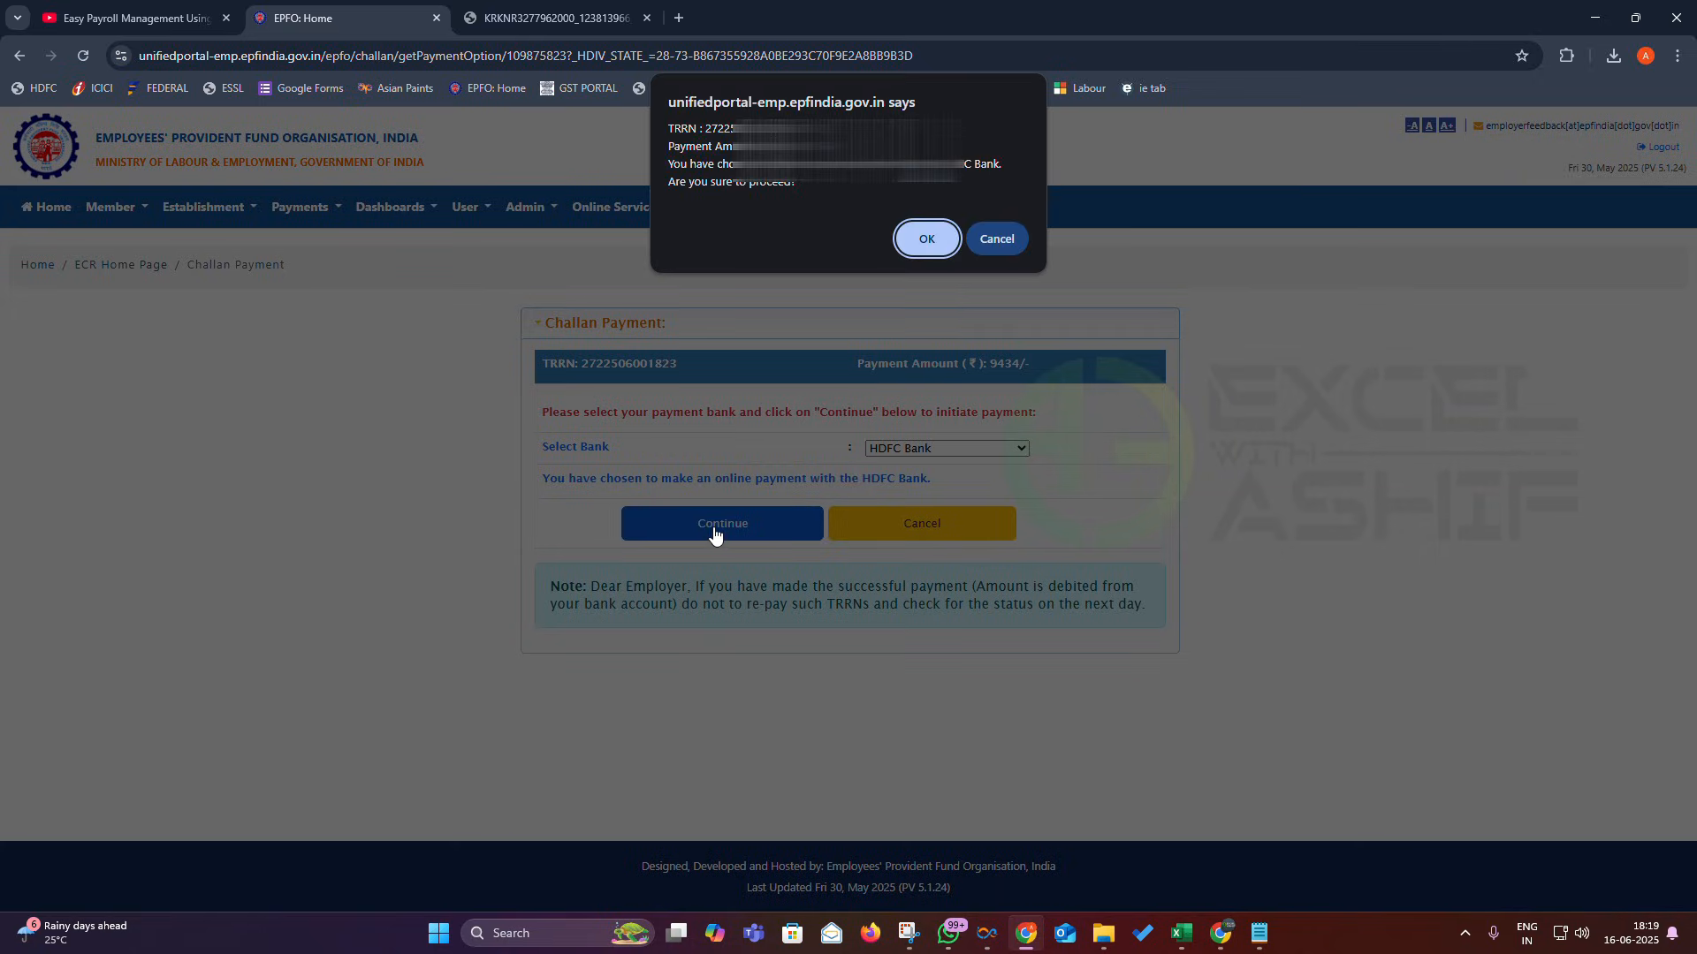
click(929, 244)
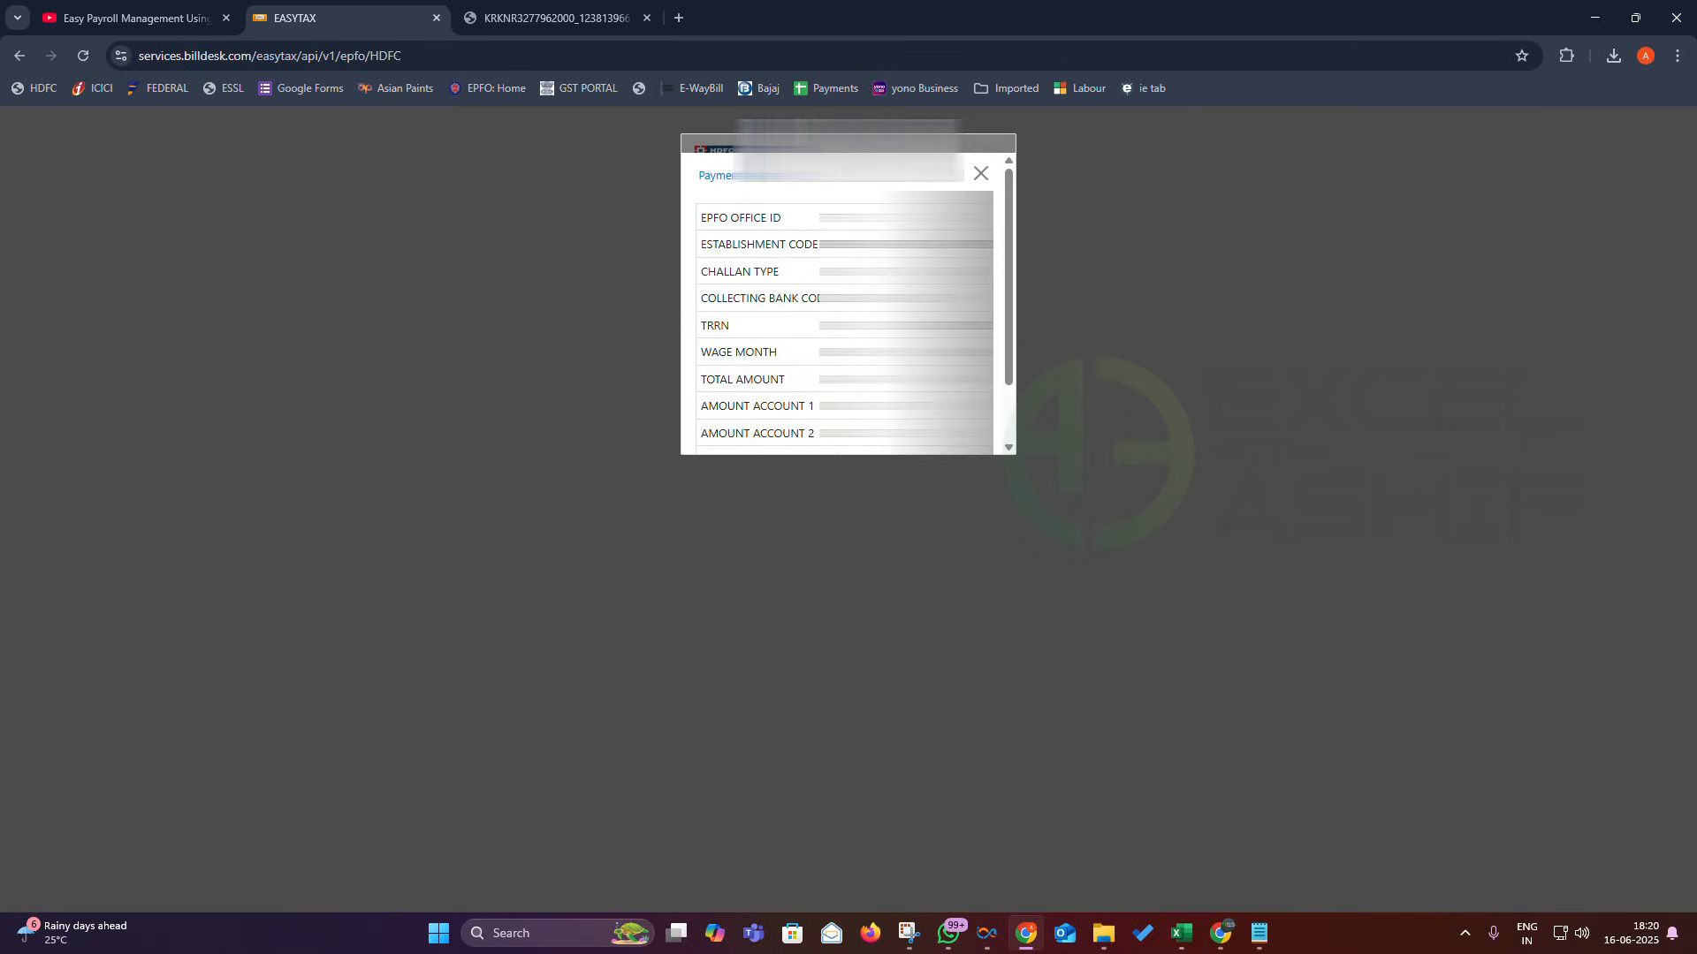
- Accept the BillDesk terms and pay the ₹9434 challan via HDFC Retail Bank
scroll(800, 354, down, 2)
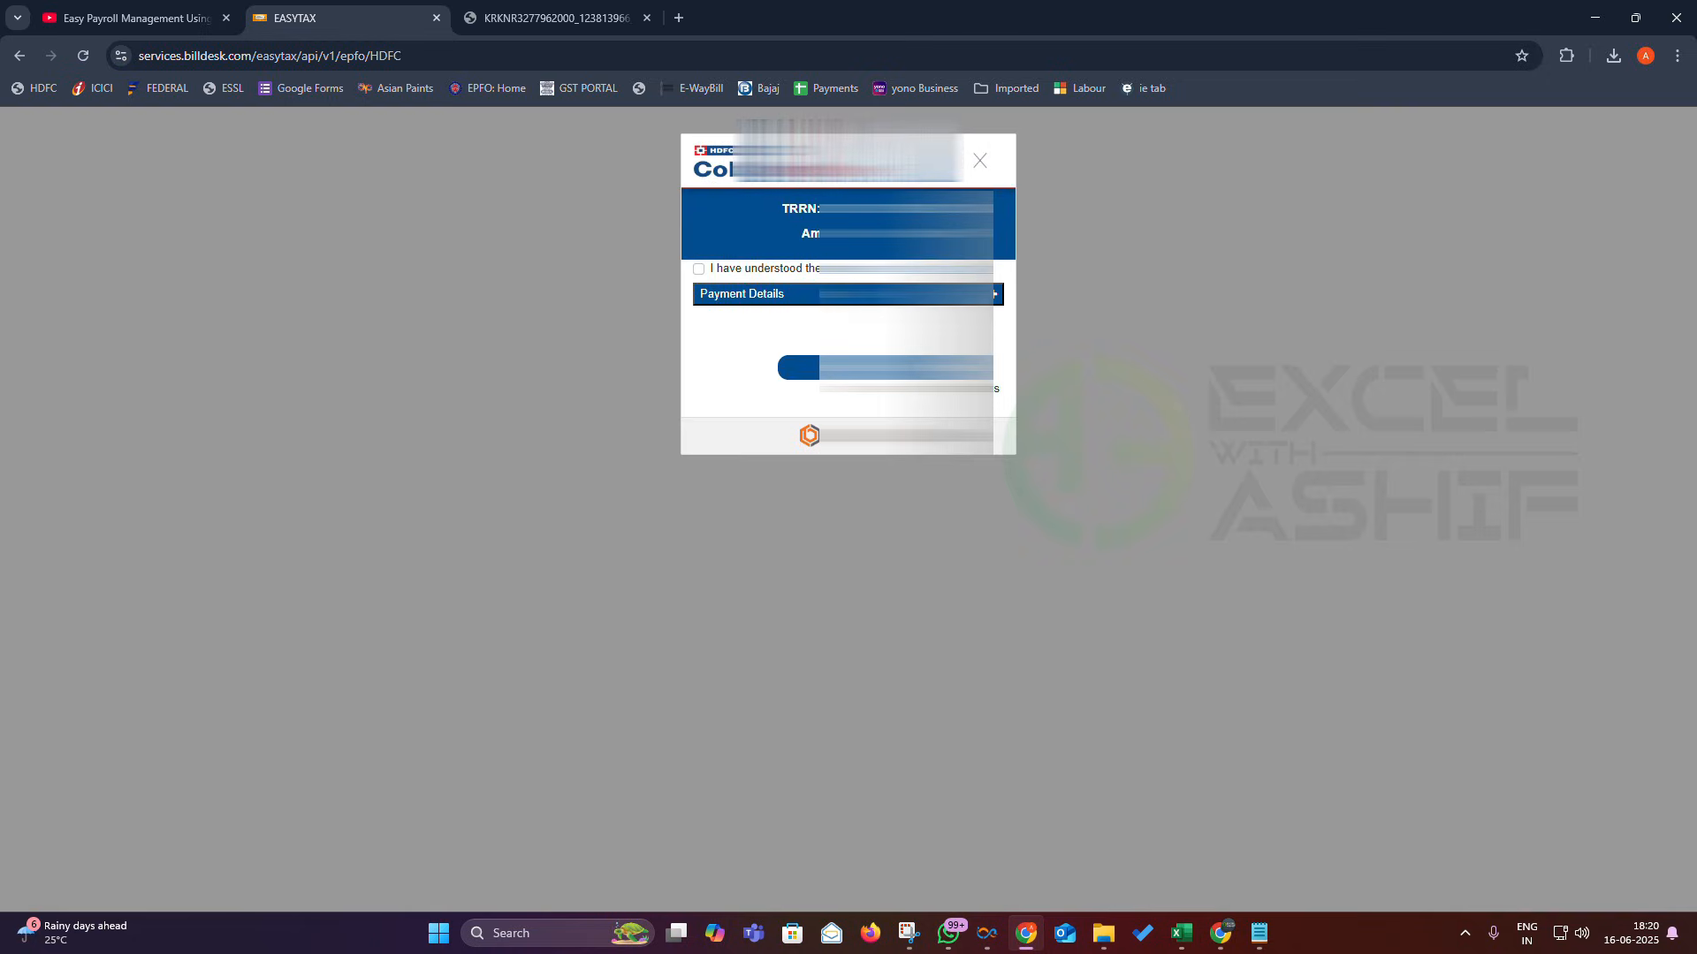
click(698, 268)
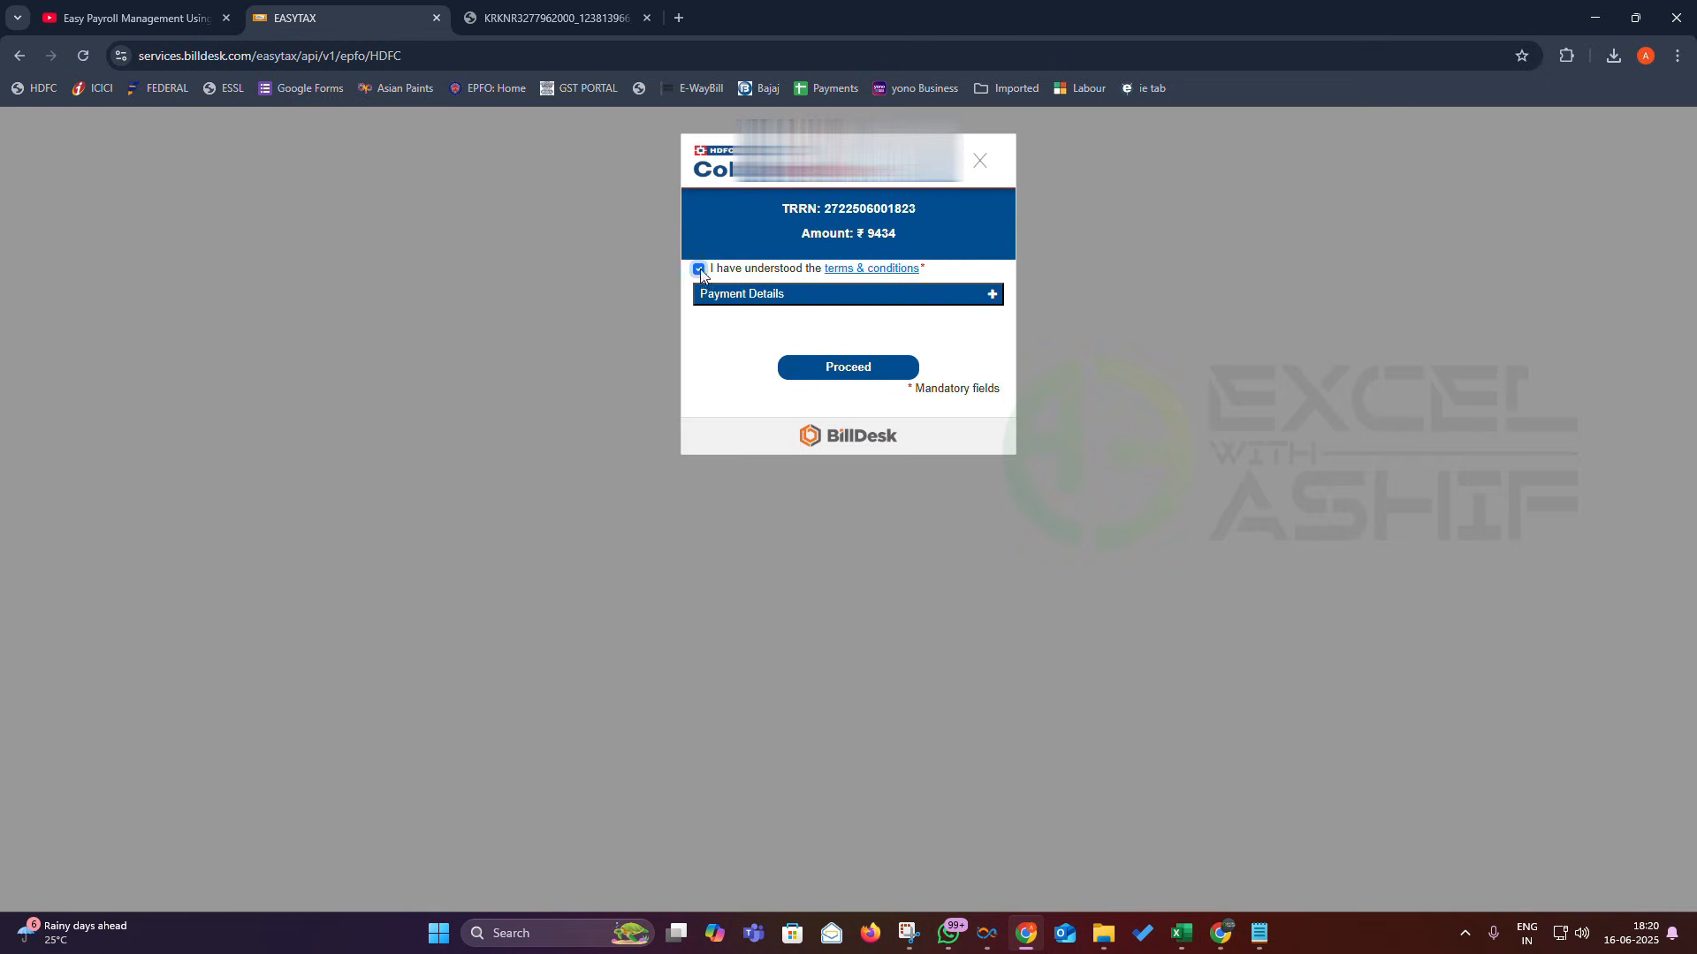
click(849, 371)
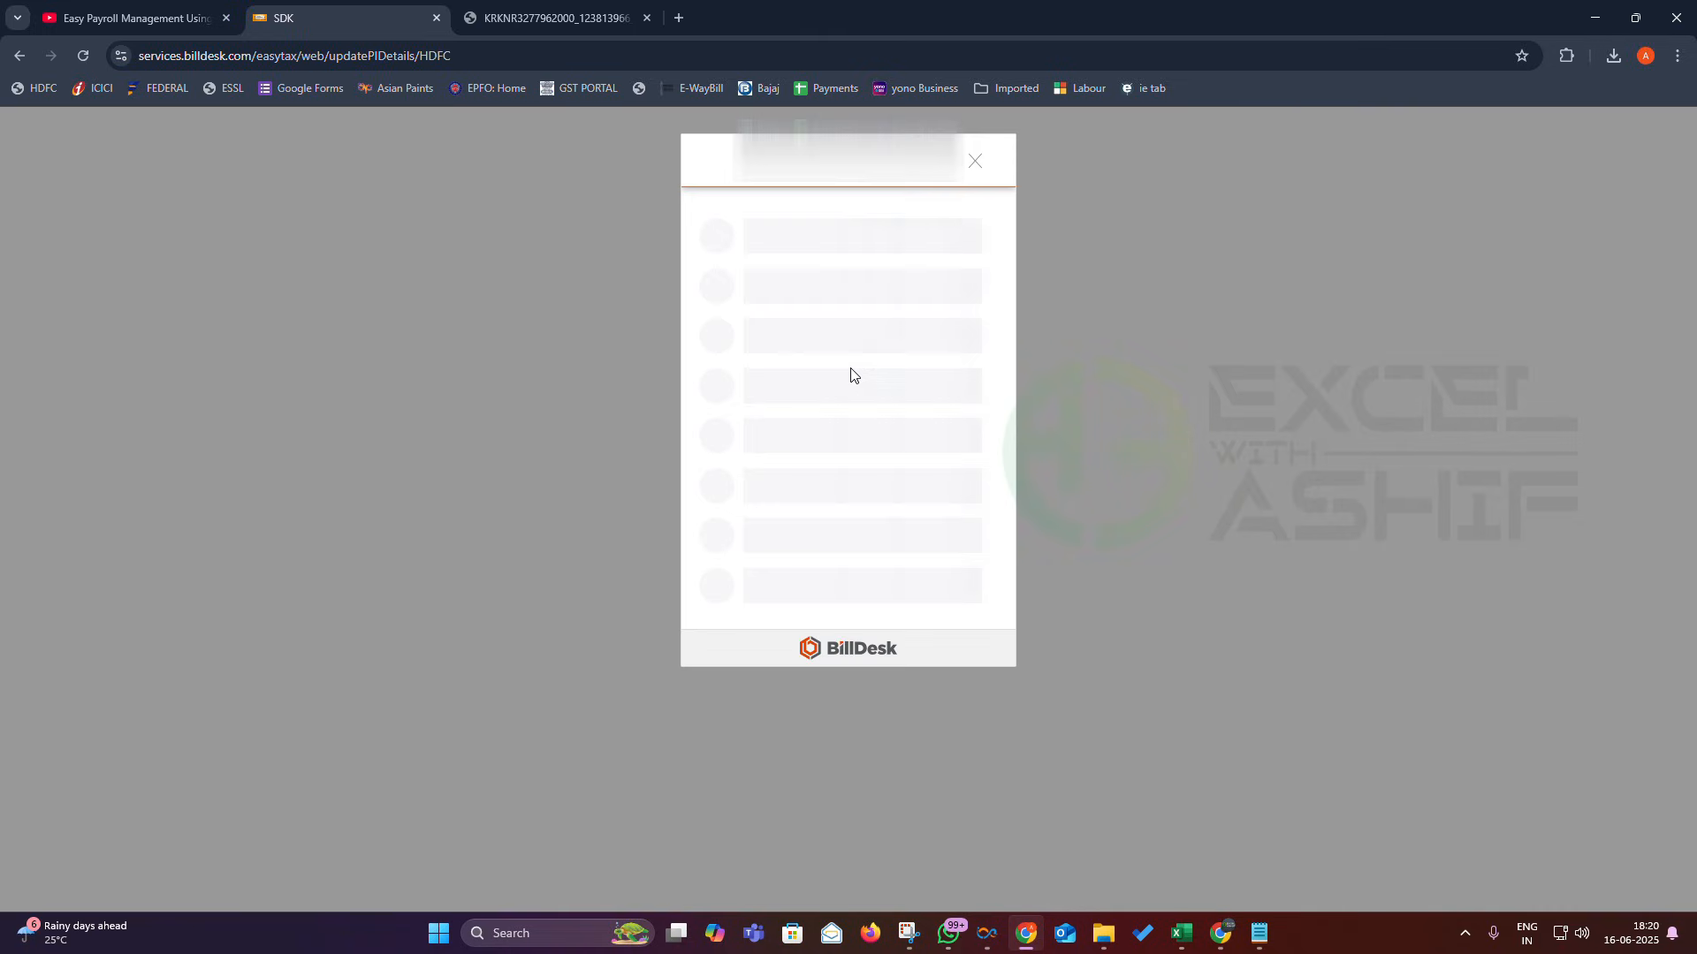
click(784, 365)
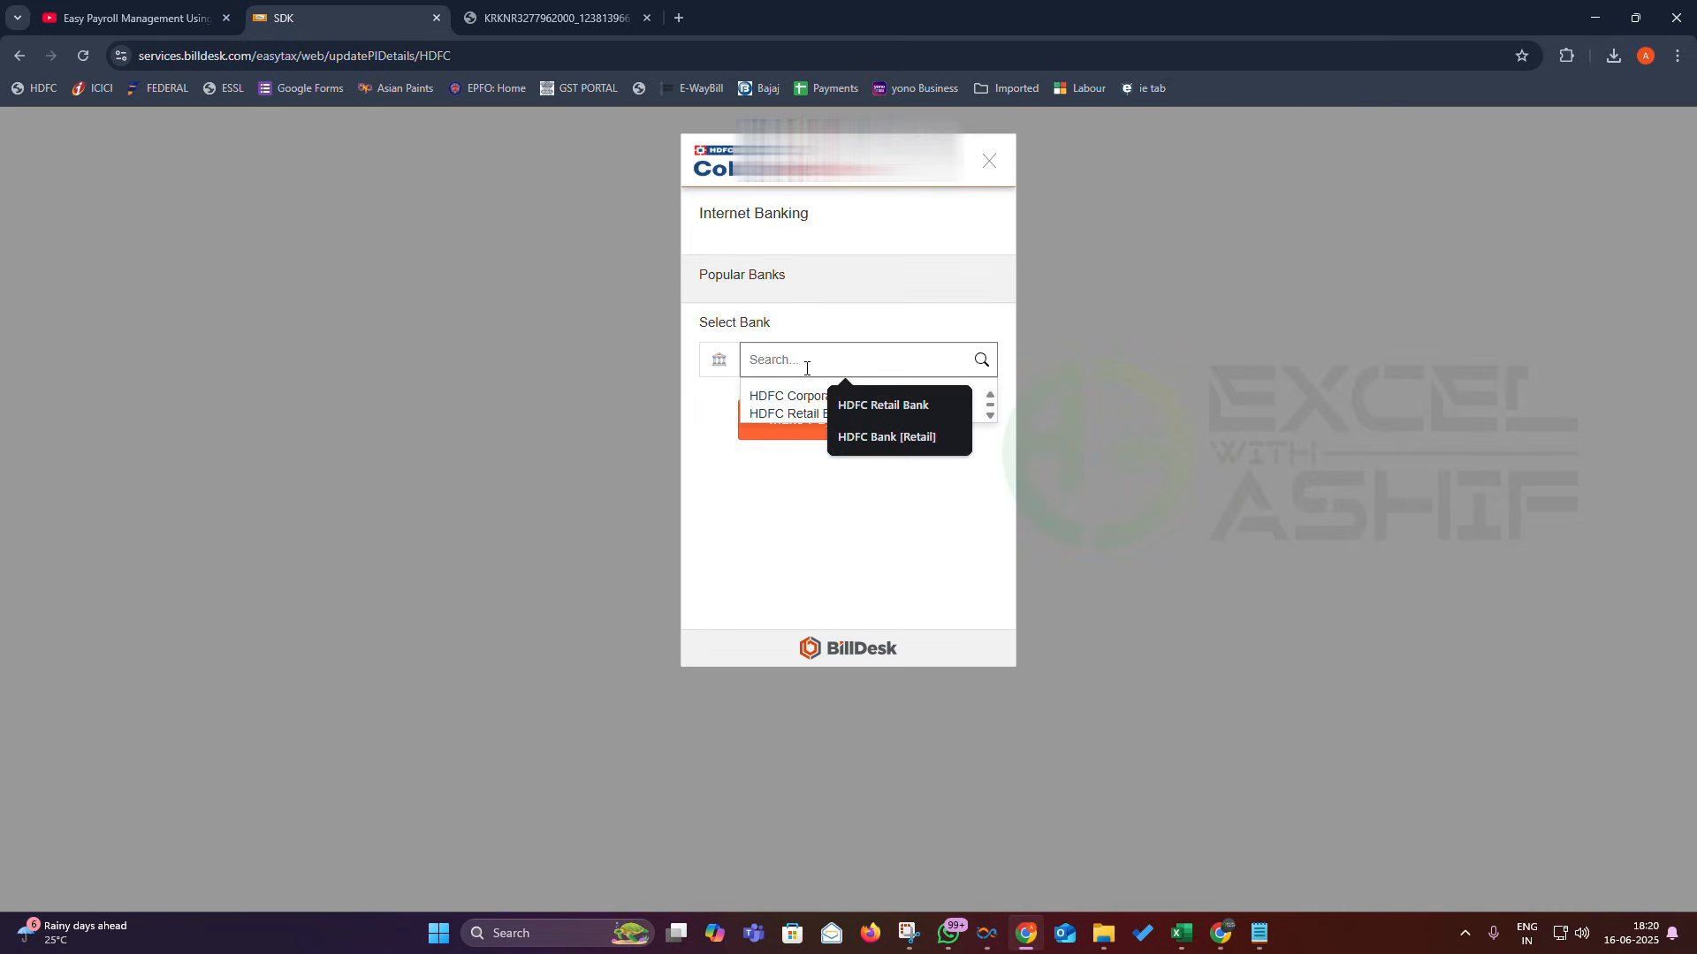
click(852, 403)
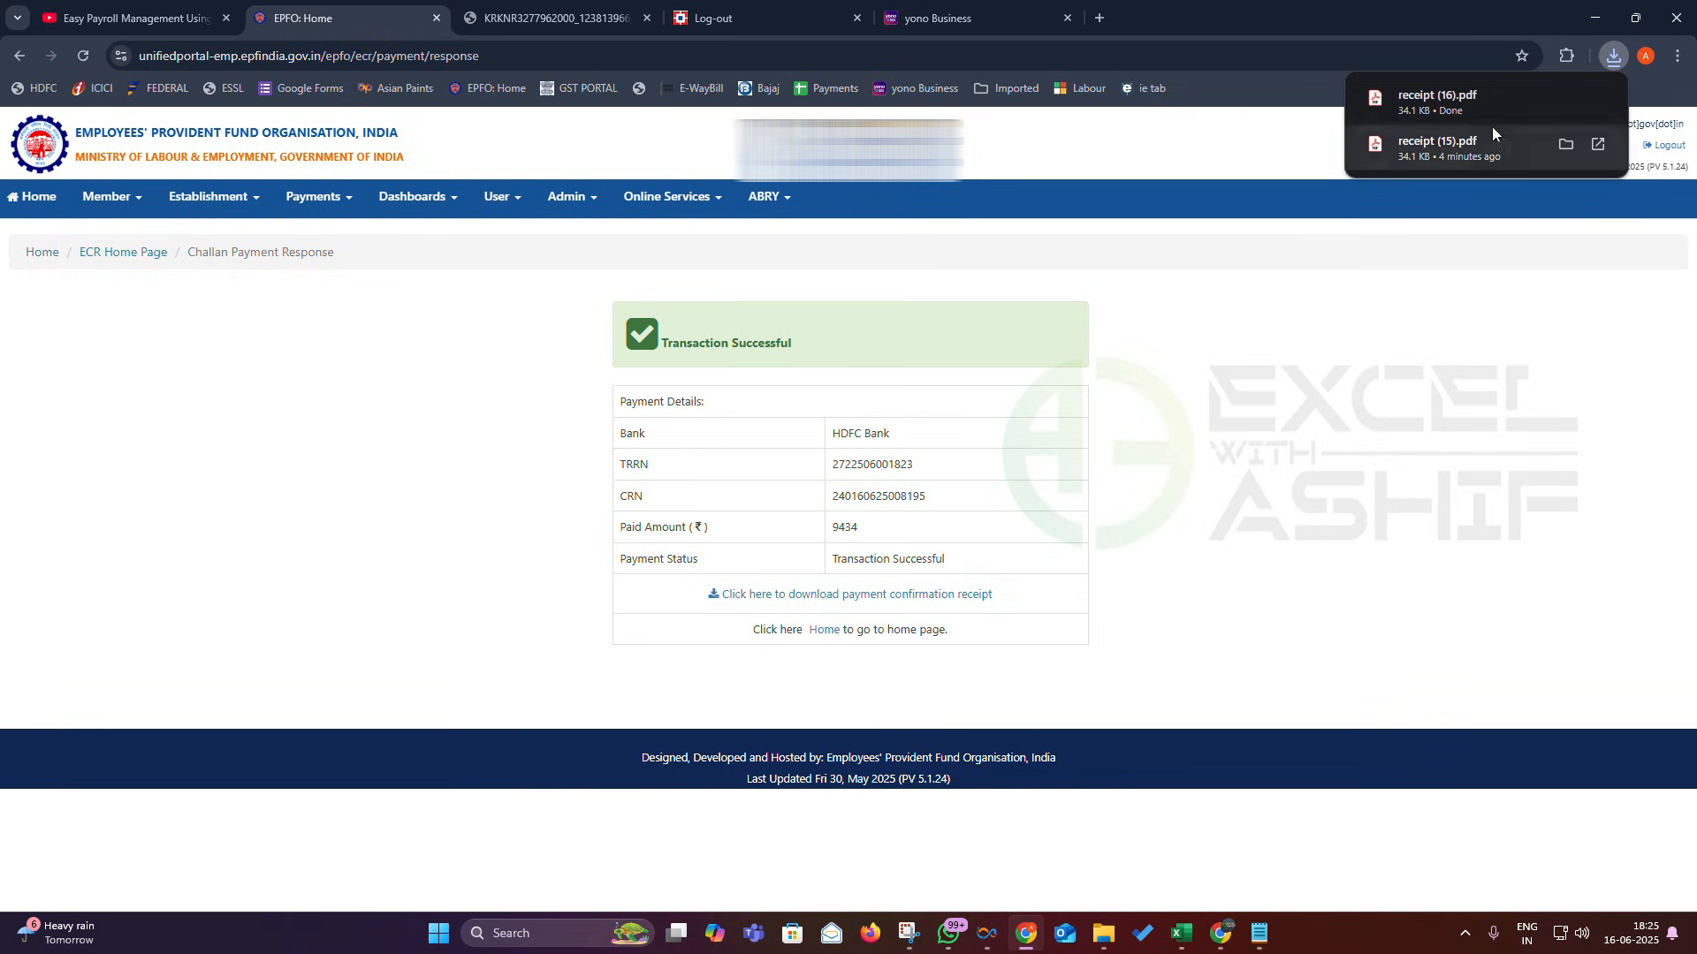
- View the downloaded TRRN receipt (16).pdf
click(1452, 99)
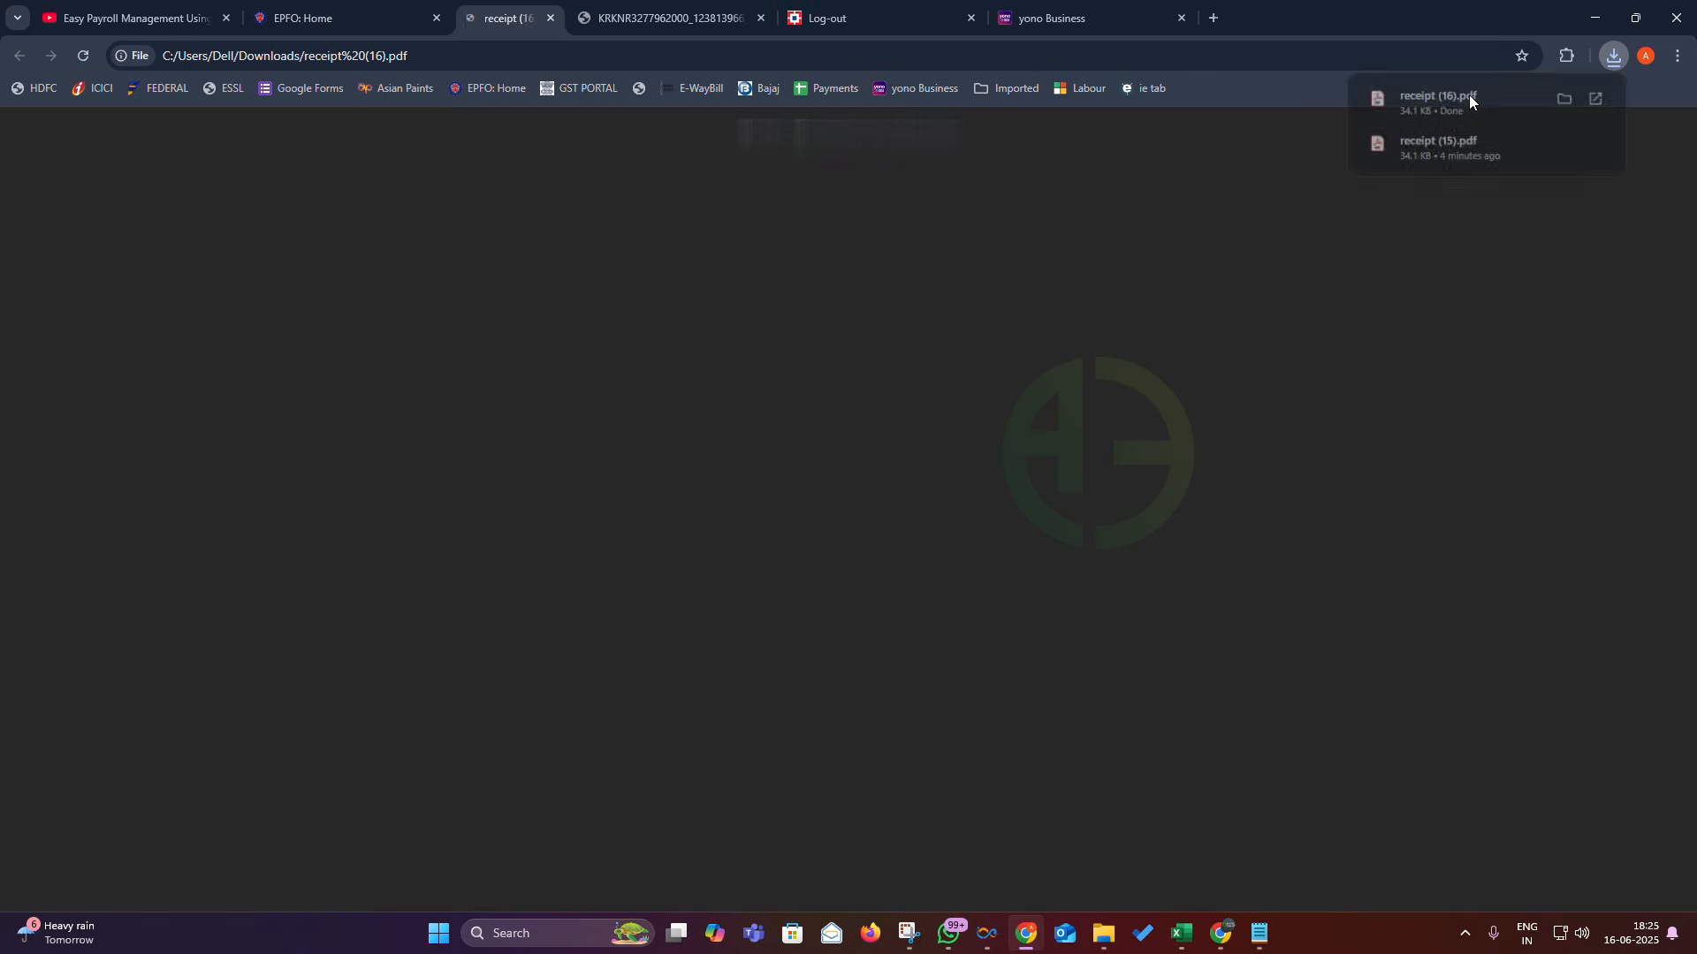
scroll(962, 492, down, 3)
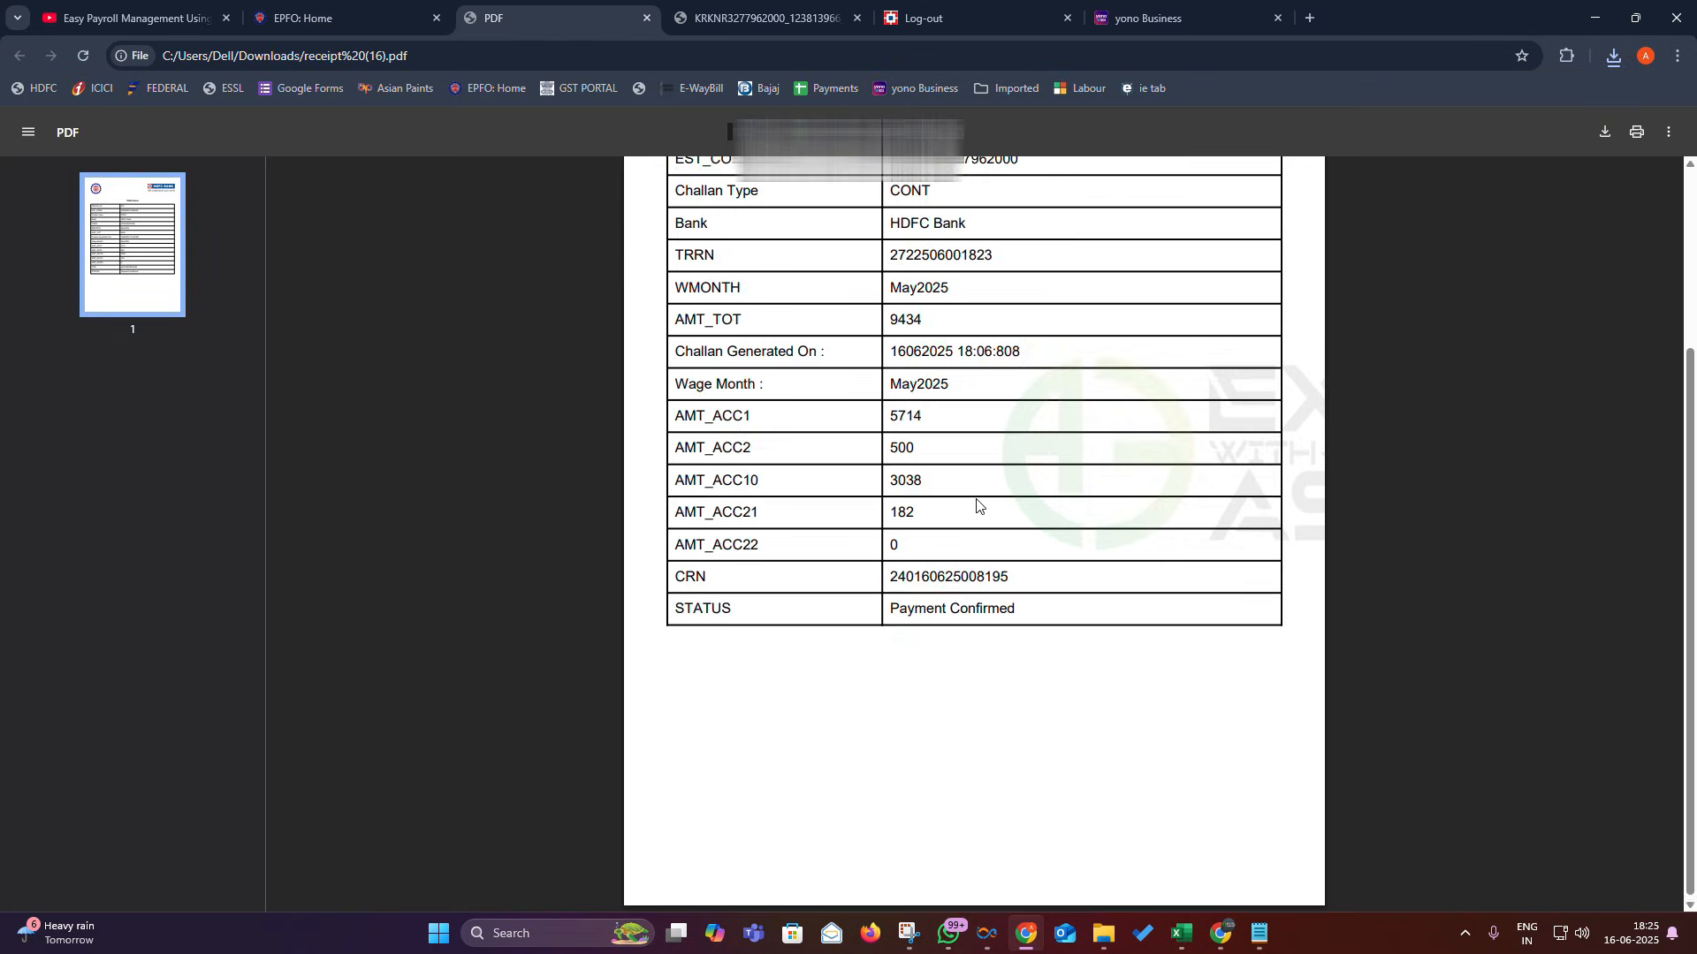
scroll(977, 504, up, 2)
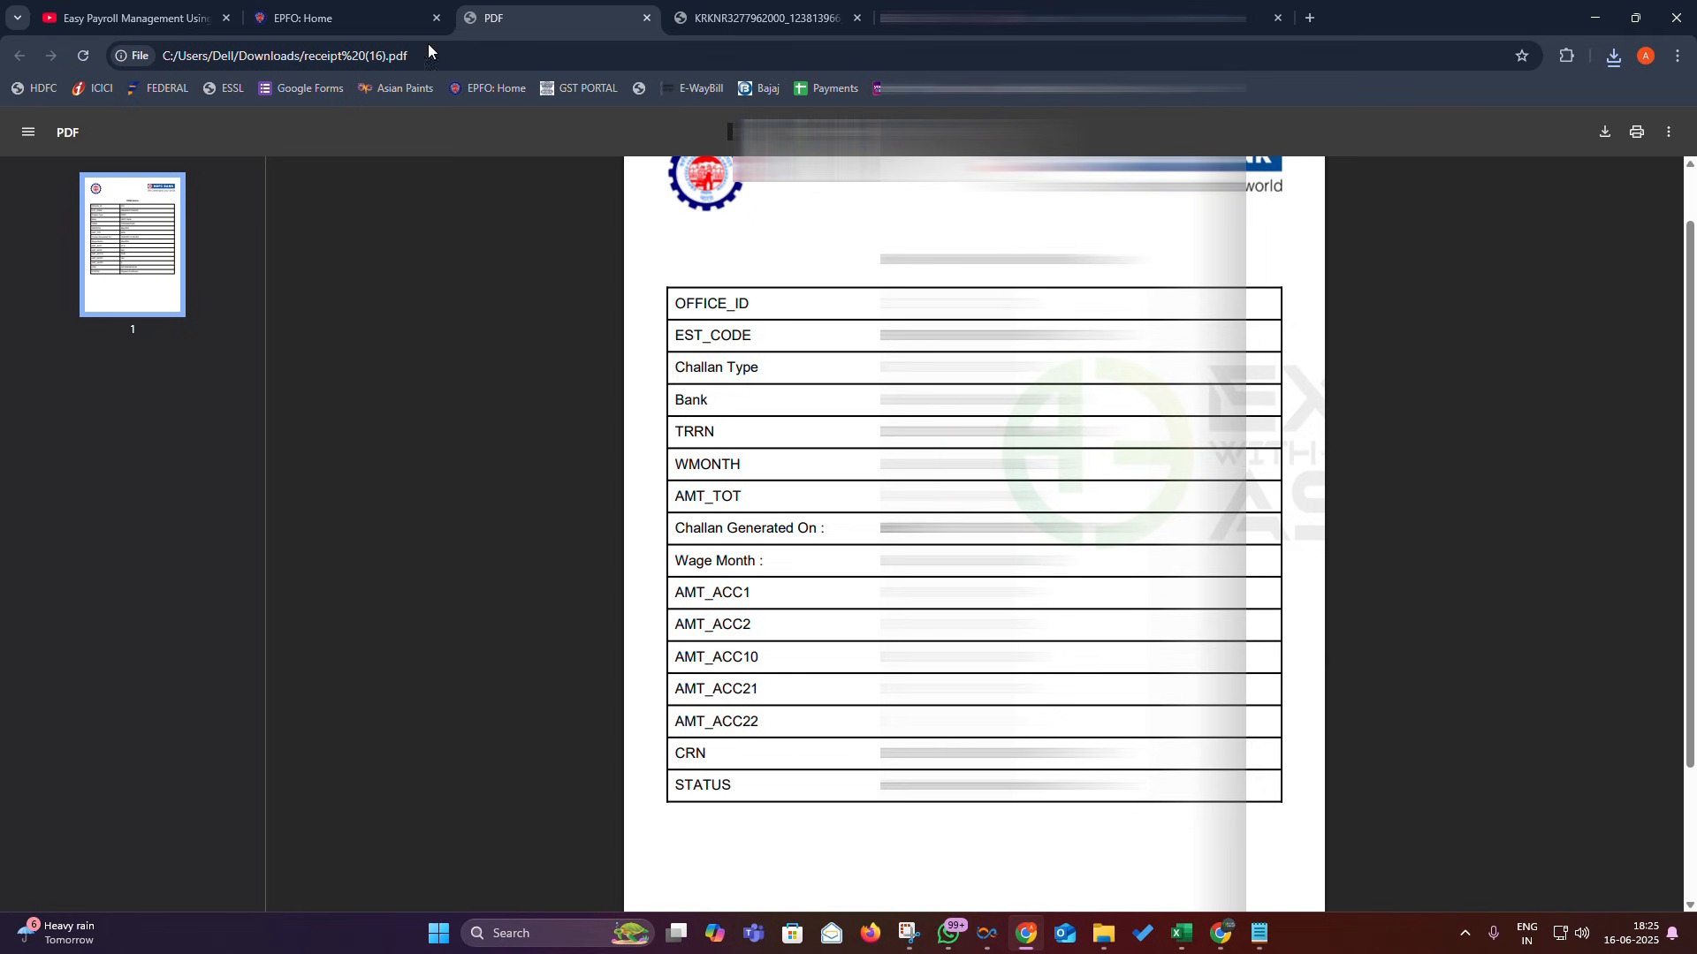
- Download and view the payment confirmation receipt, then return to the ECR Home Page
click(295, 19)
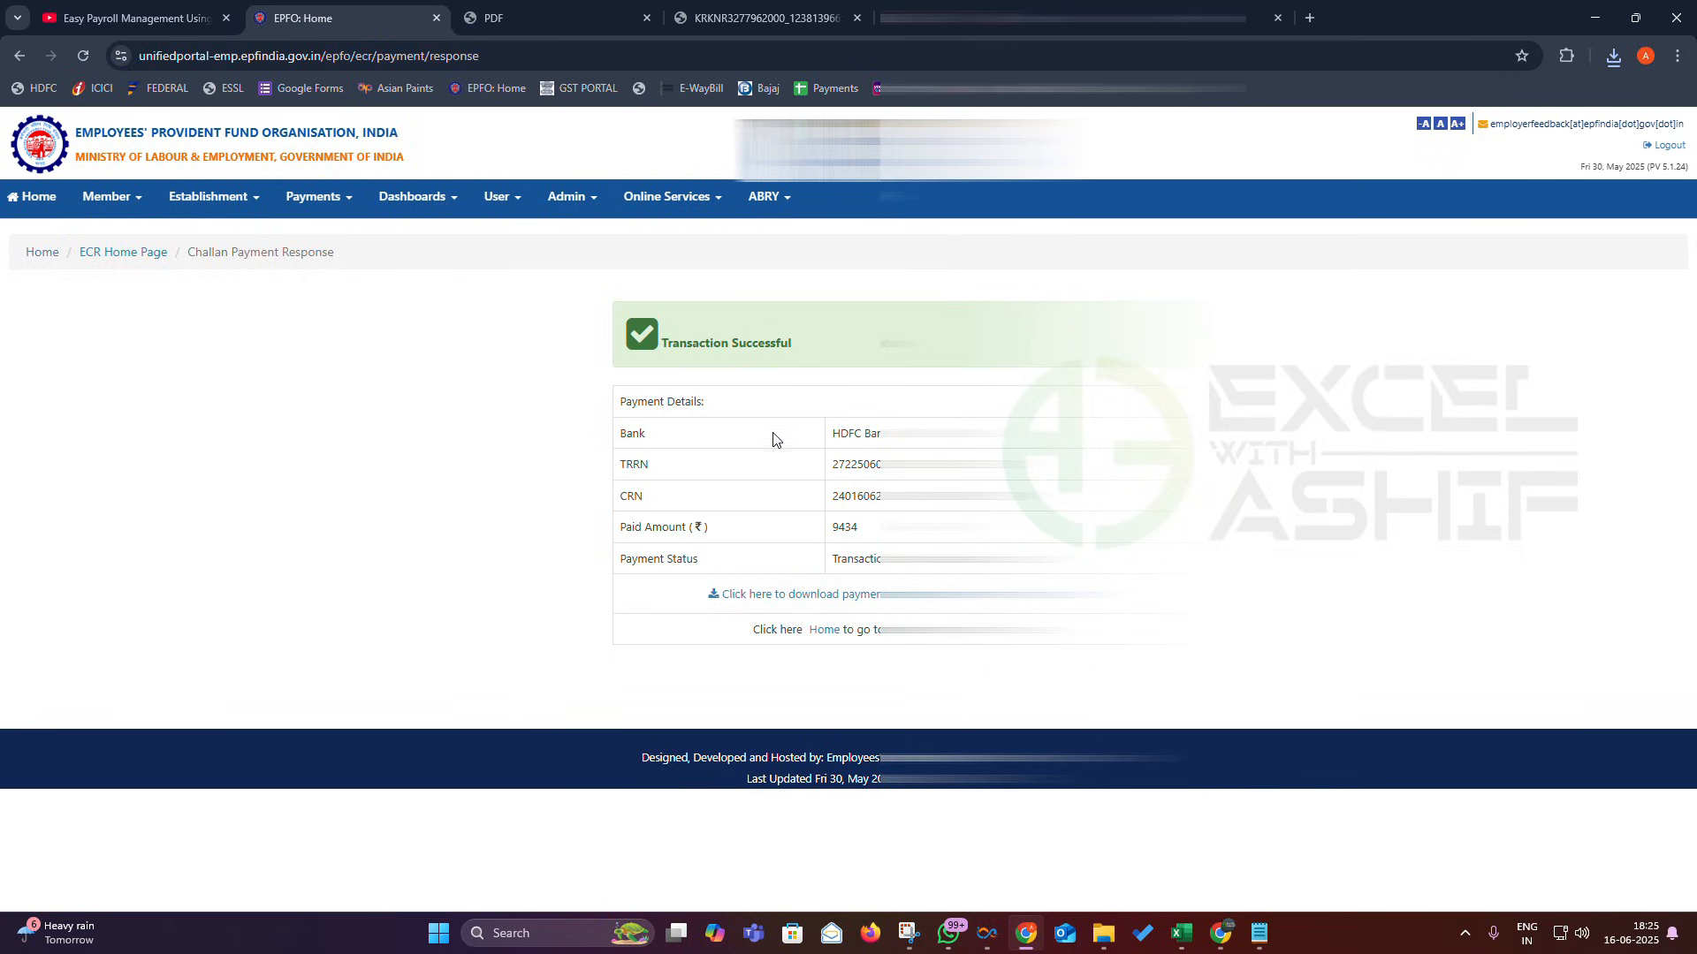
click(803, 599)
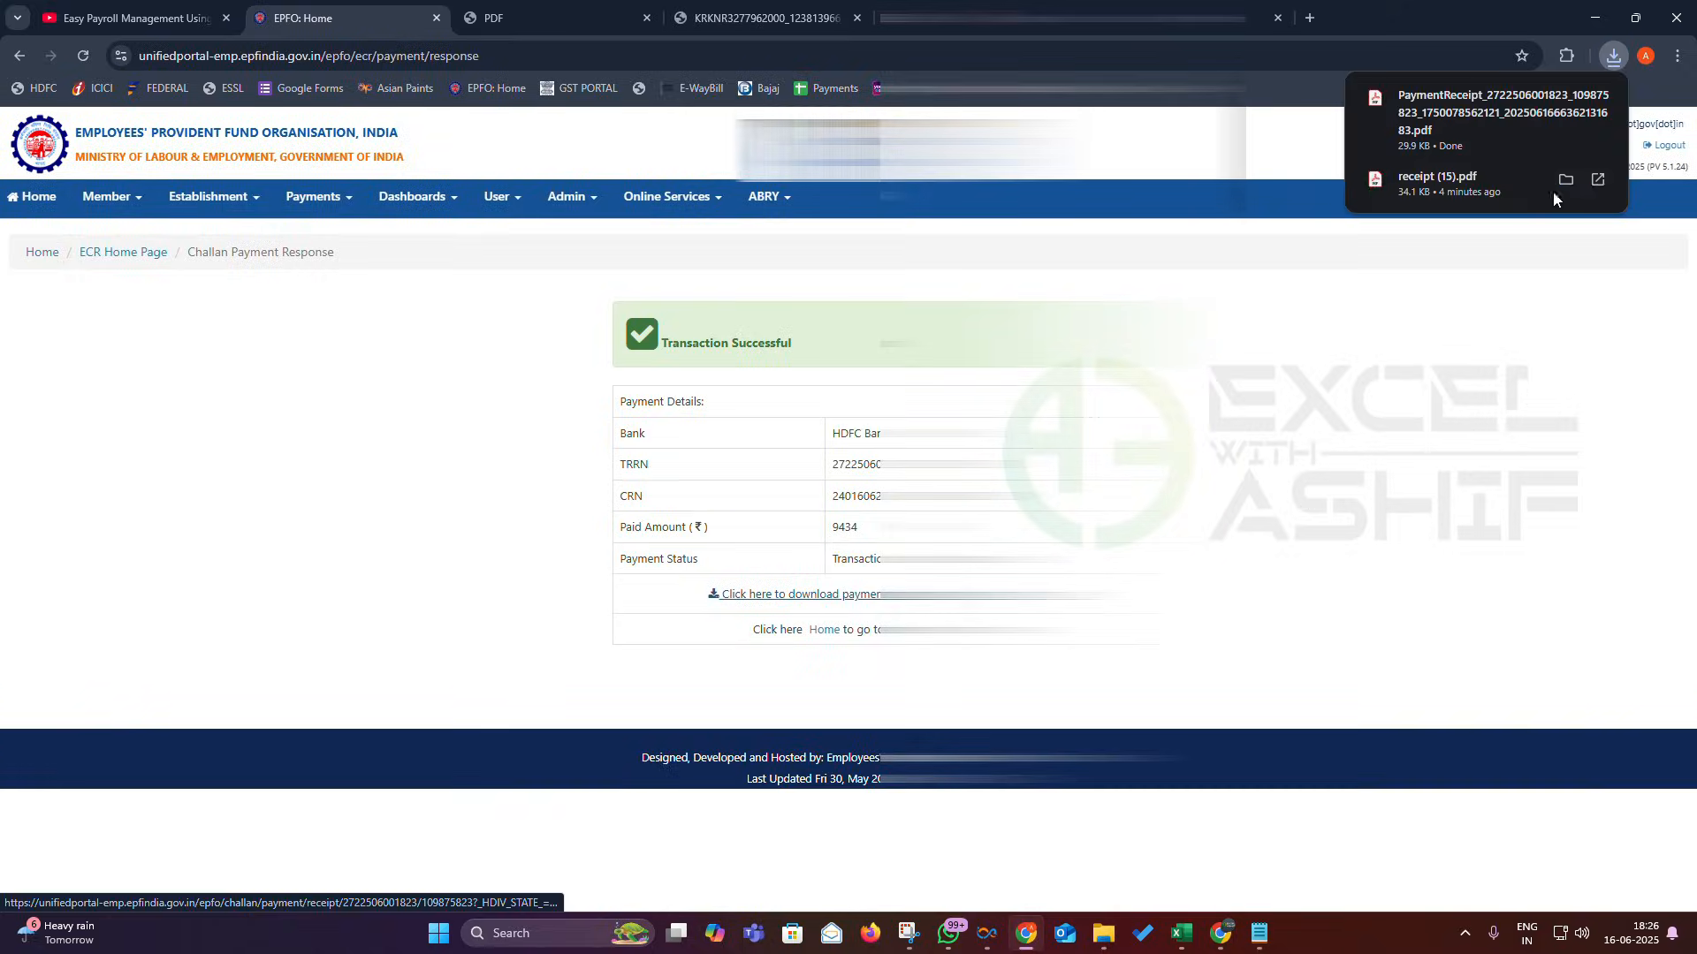
click(1509, 114)
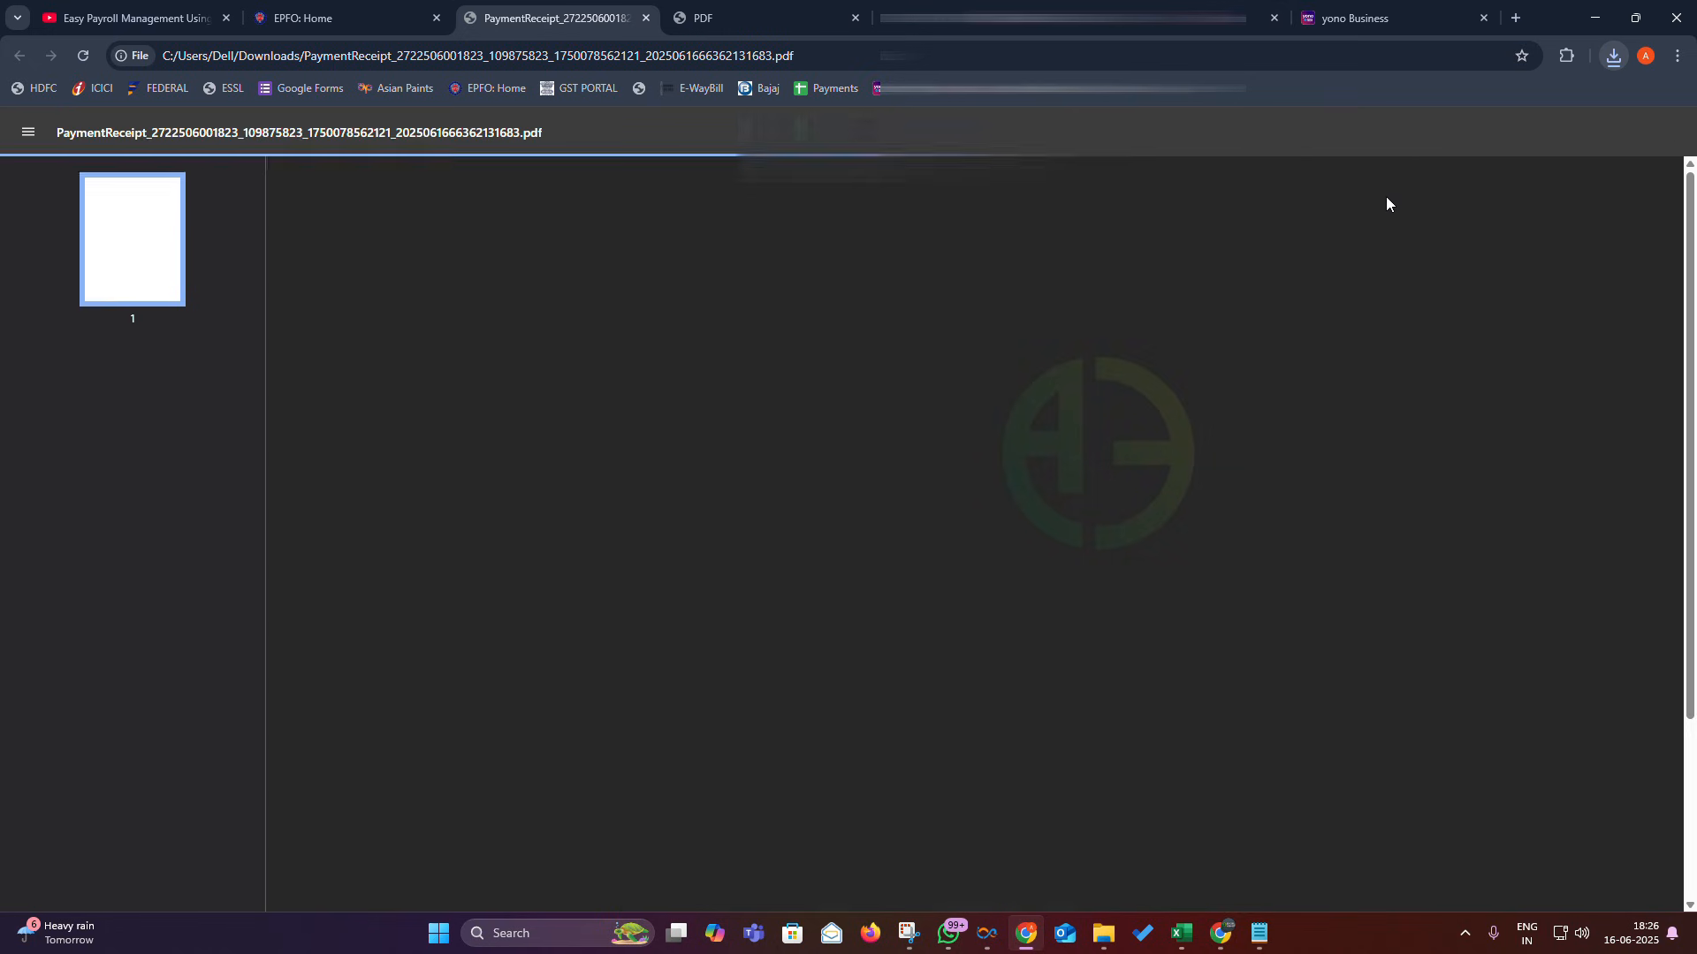
scroll(1385, 203, down, 3)
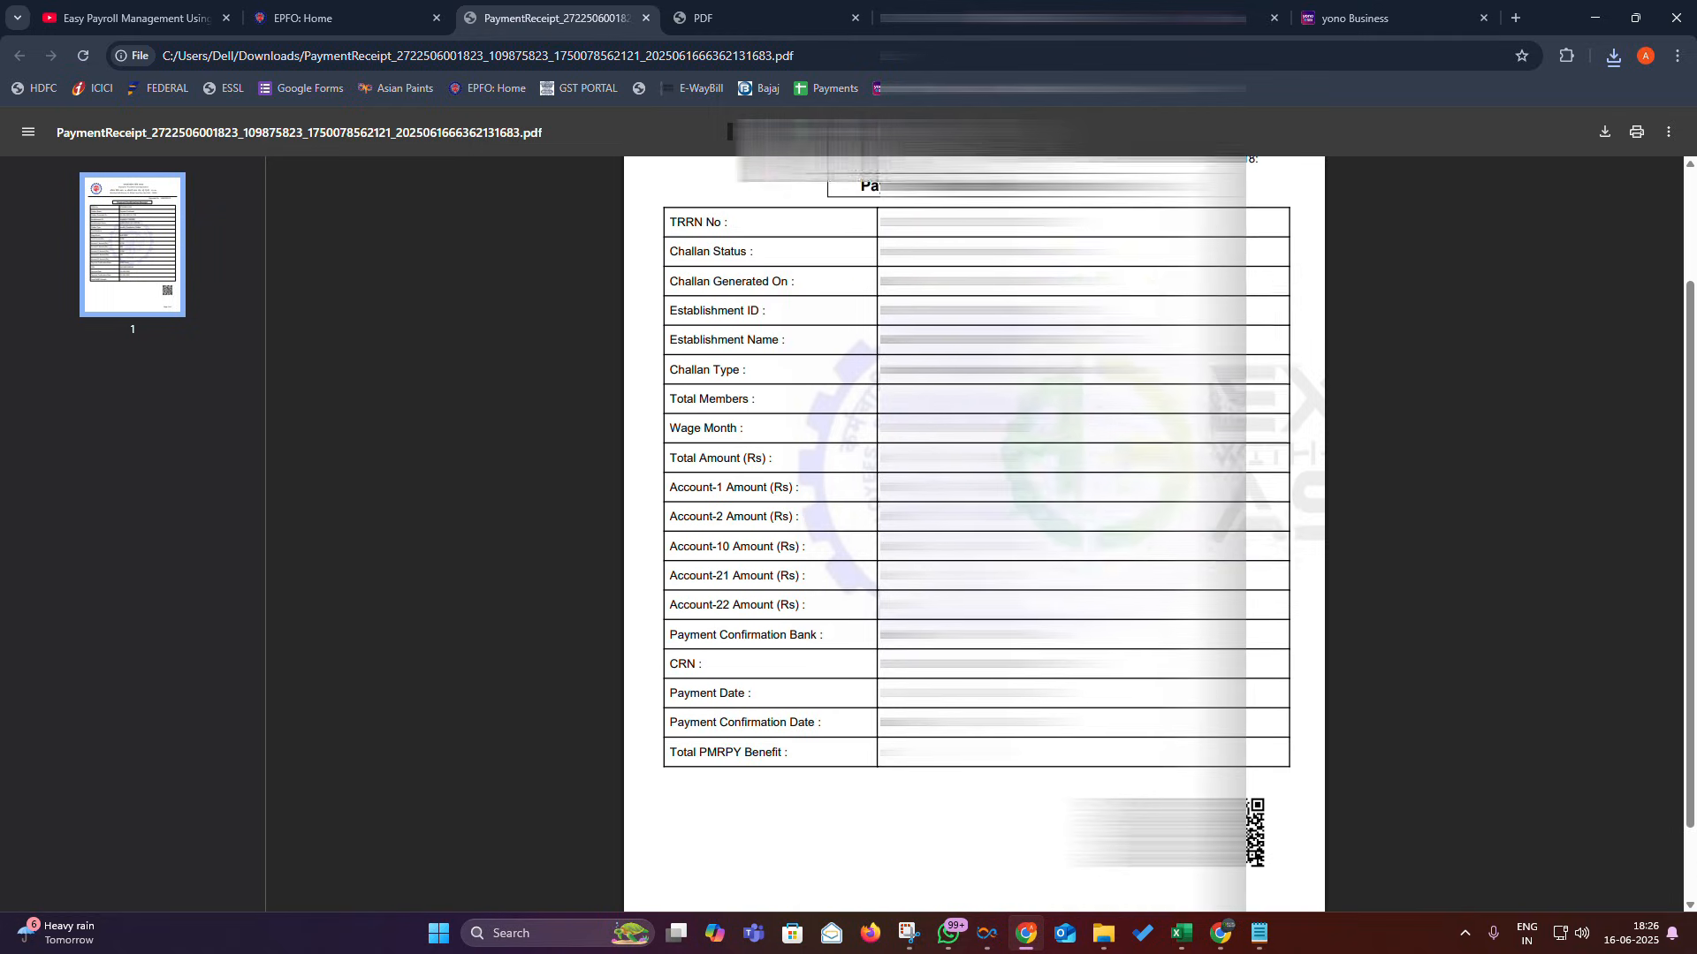
scroll(974, 534, up, 2)
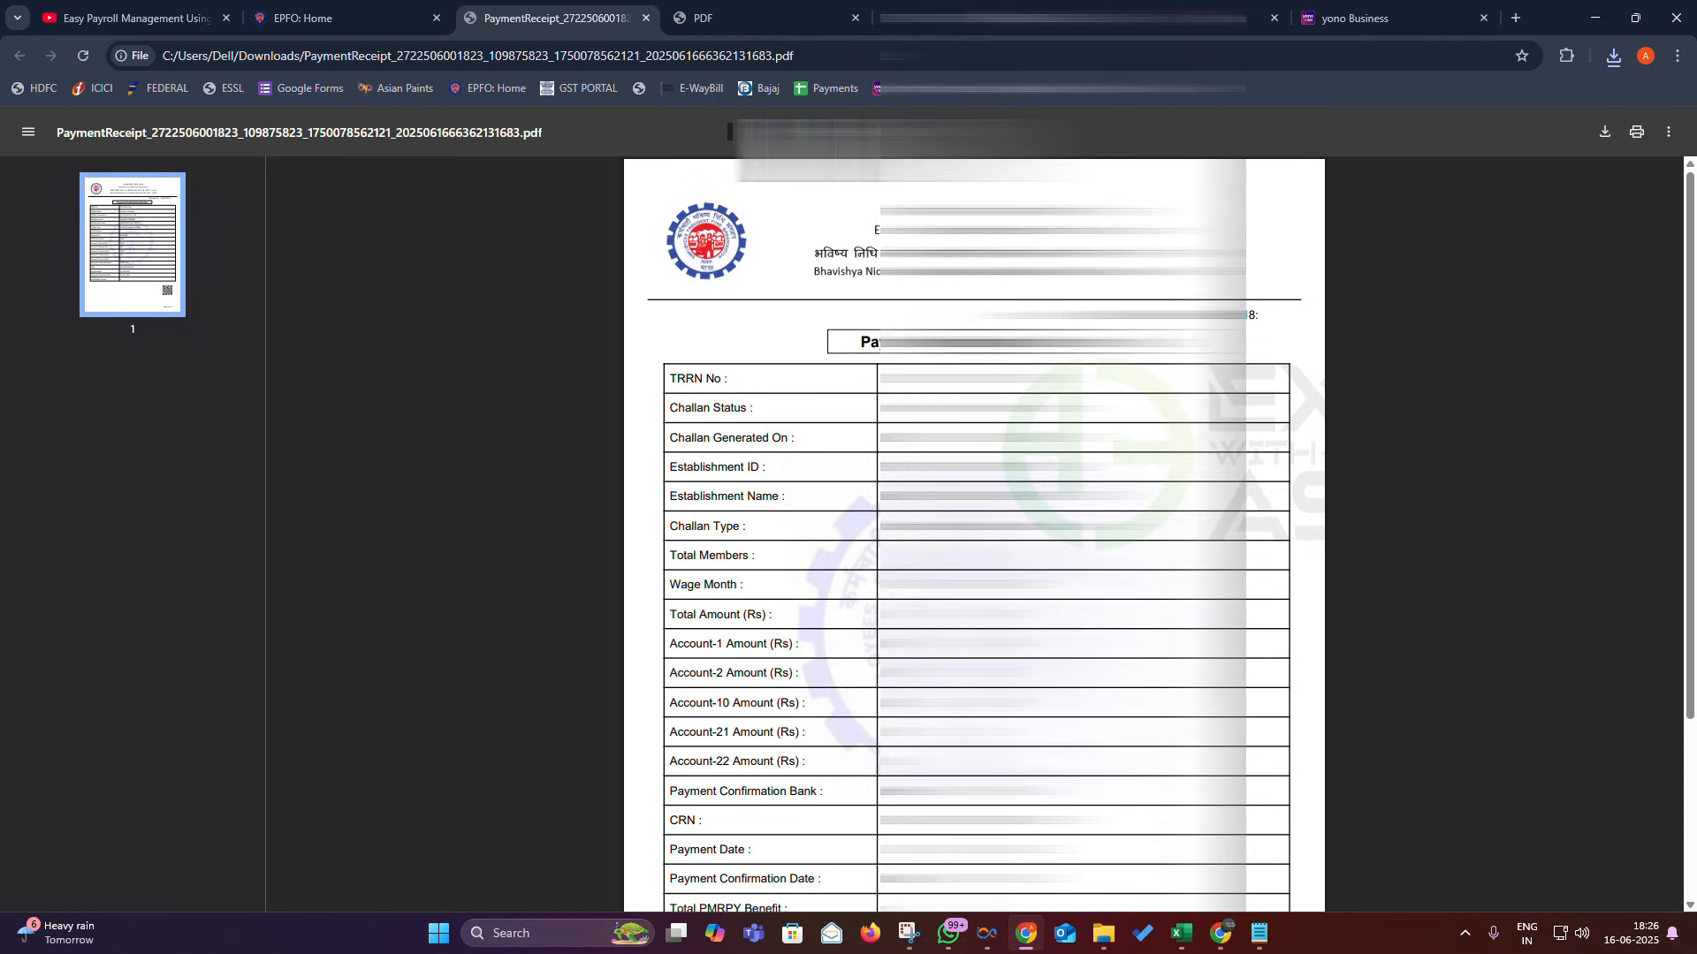
click(334, 26)
click(121, 254)
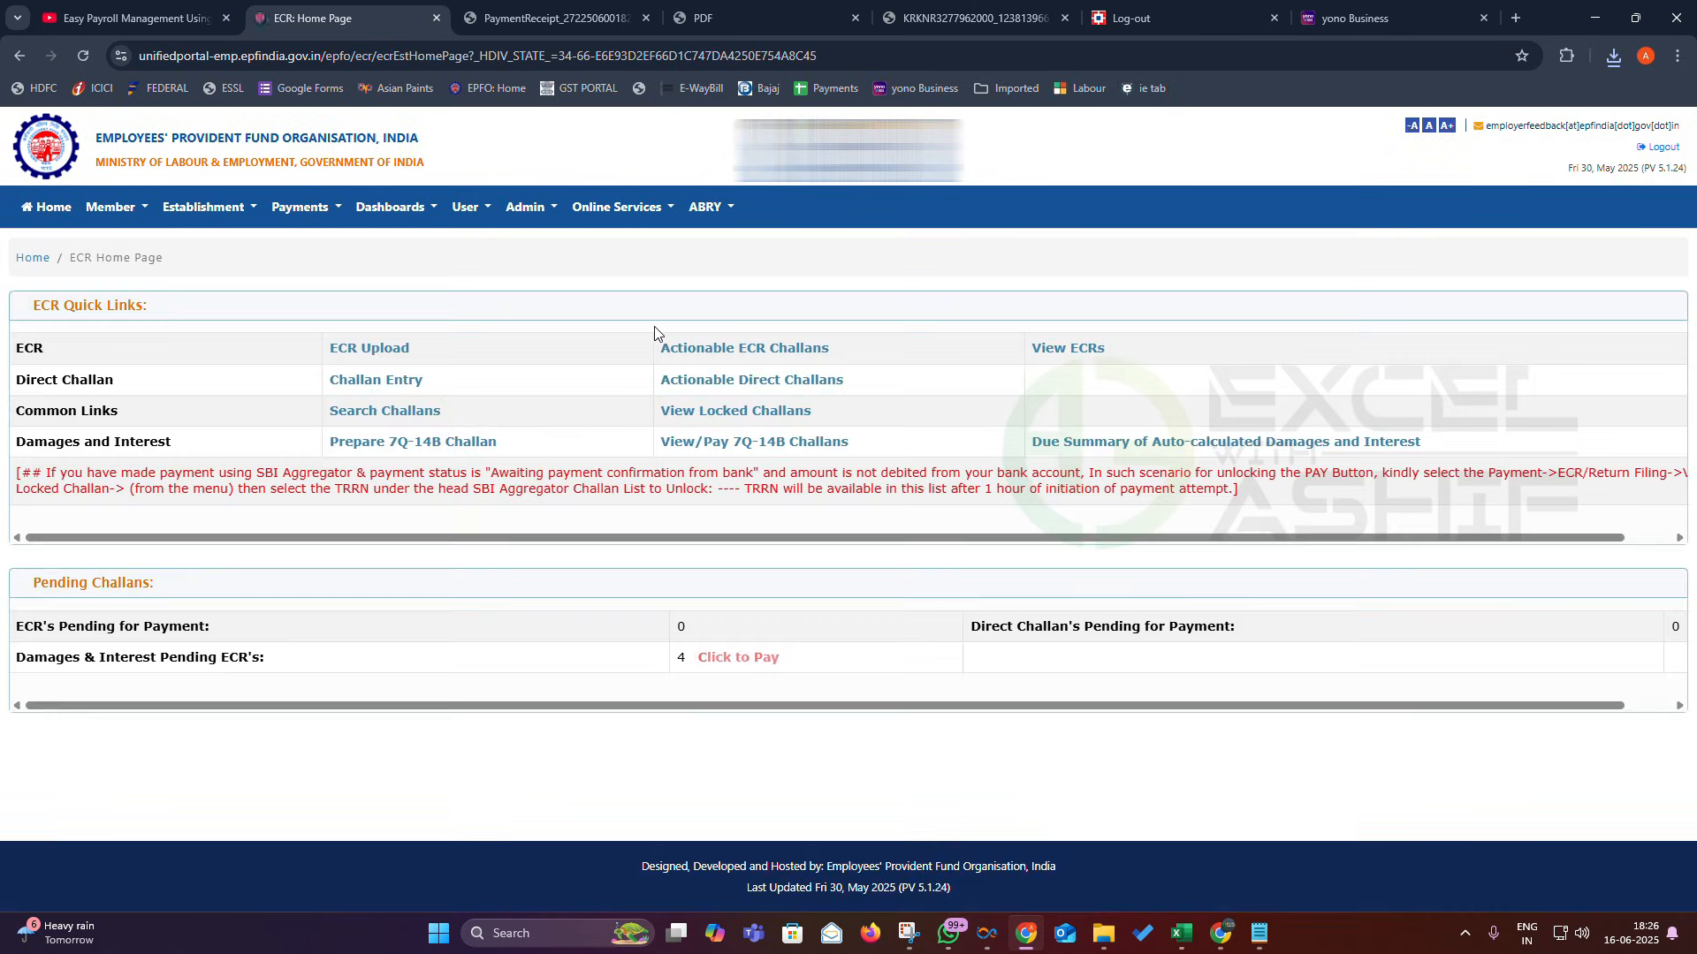
- Open Payments > Payment (ECR) and check the MAY-2025 9,434 challan shows Payment Confirmed
click(212, 207)
click(299, 207)
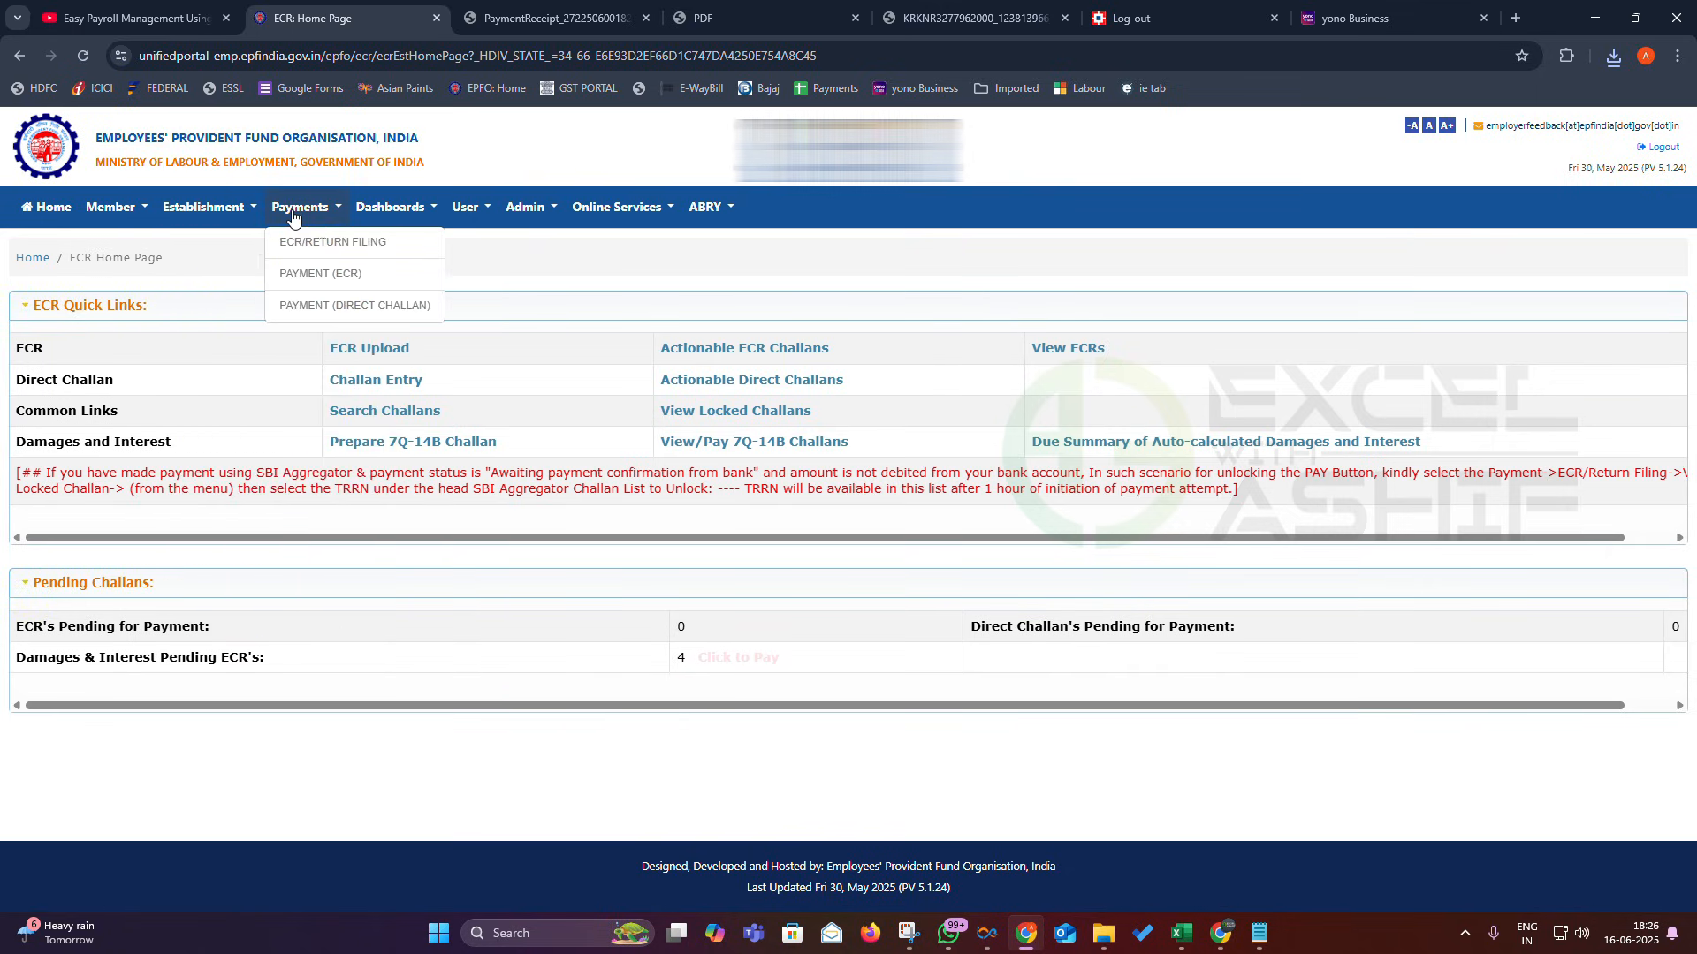
click(327, 276)
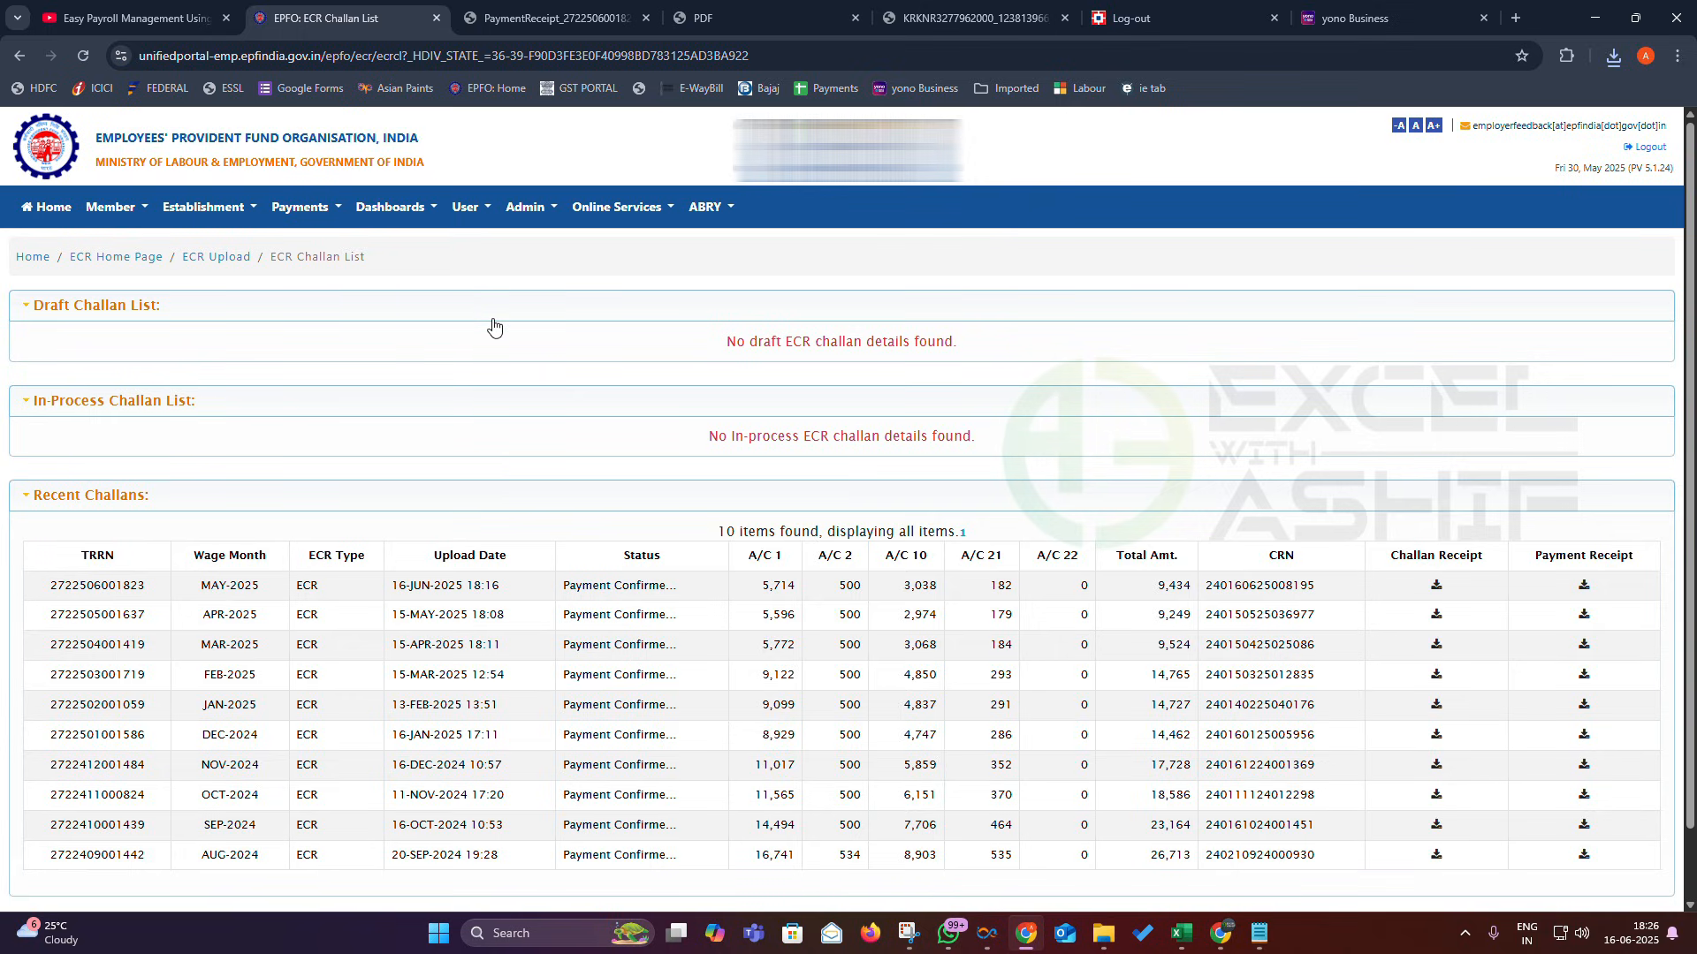
drag(53, 585, 327, 587)
click(565, 588)
drag(565, 588, 706, 585)
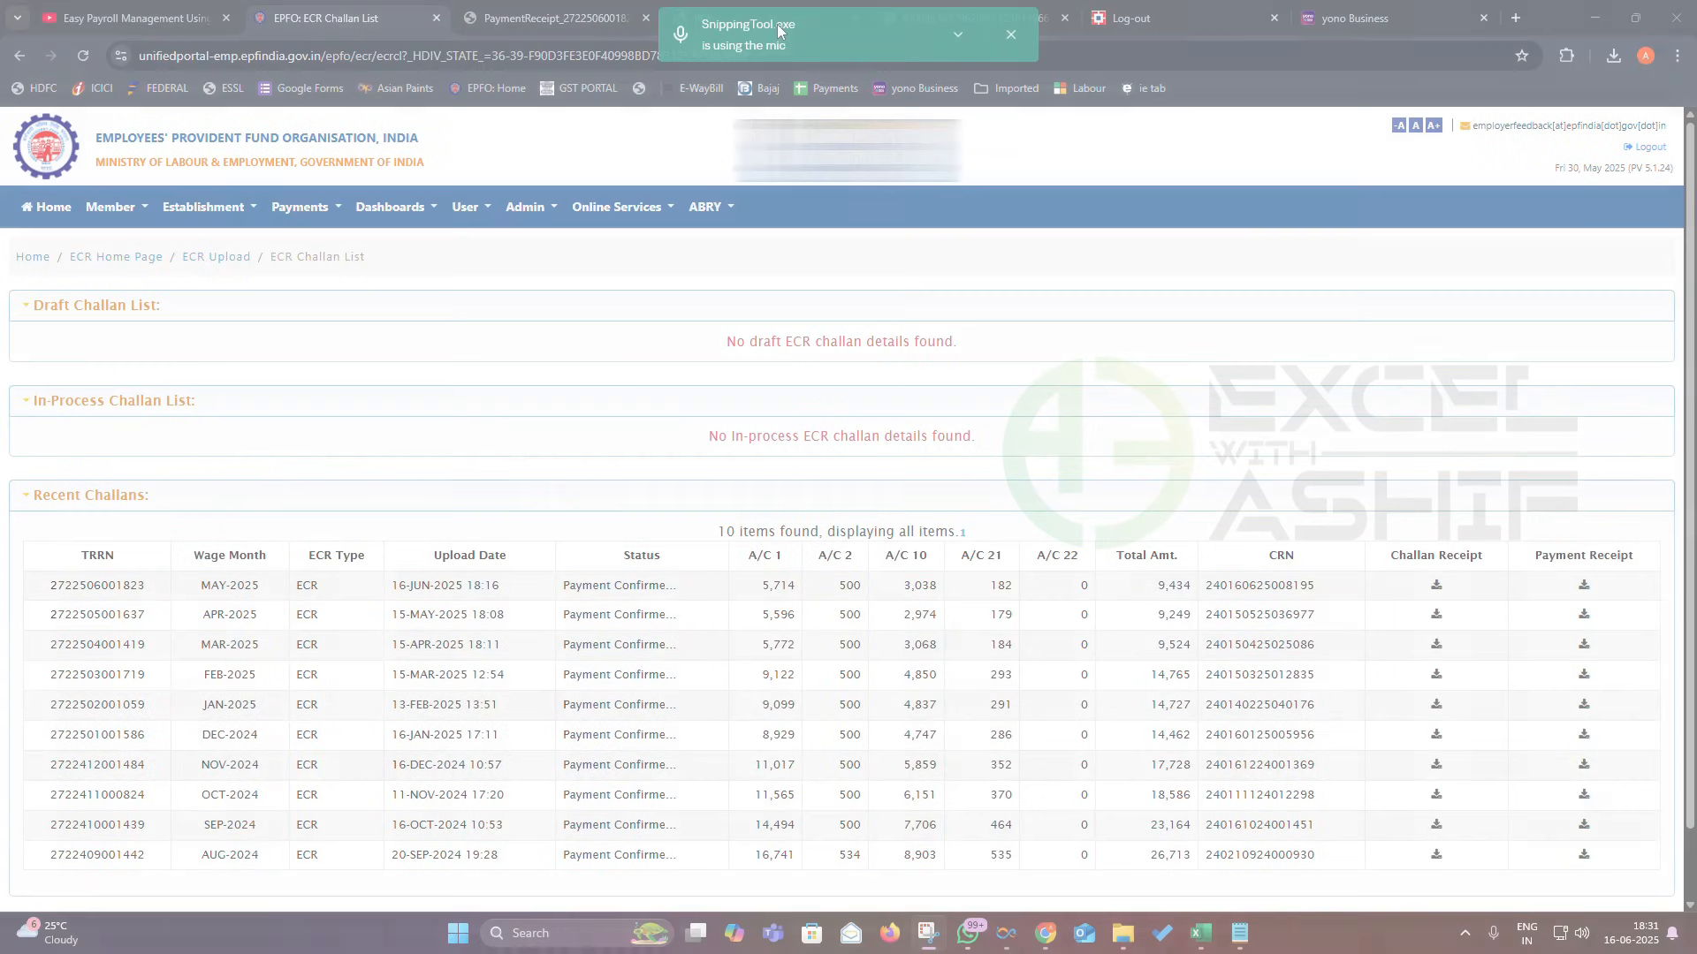
click(1010, 35)
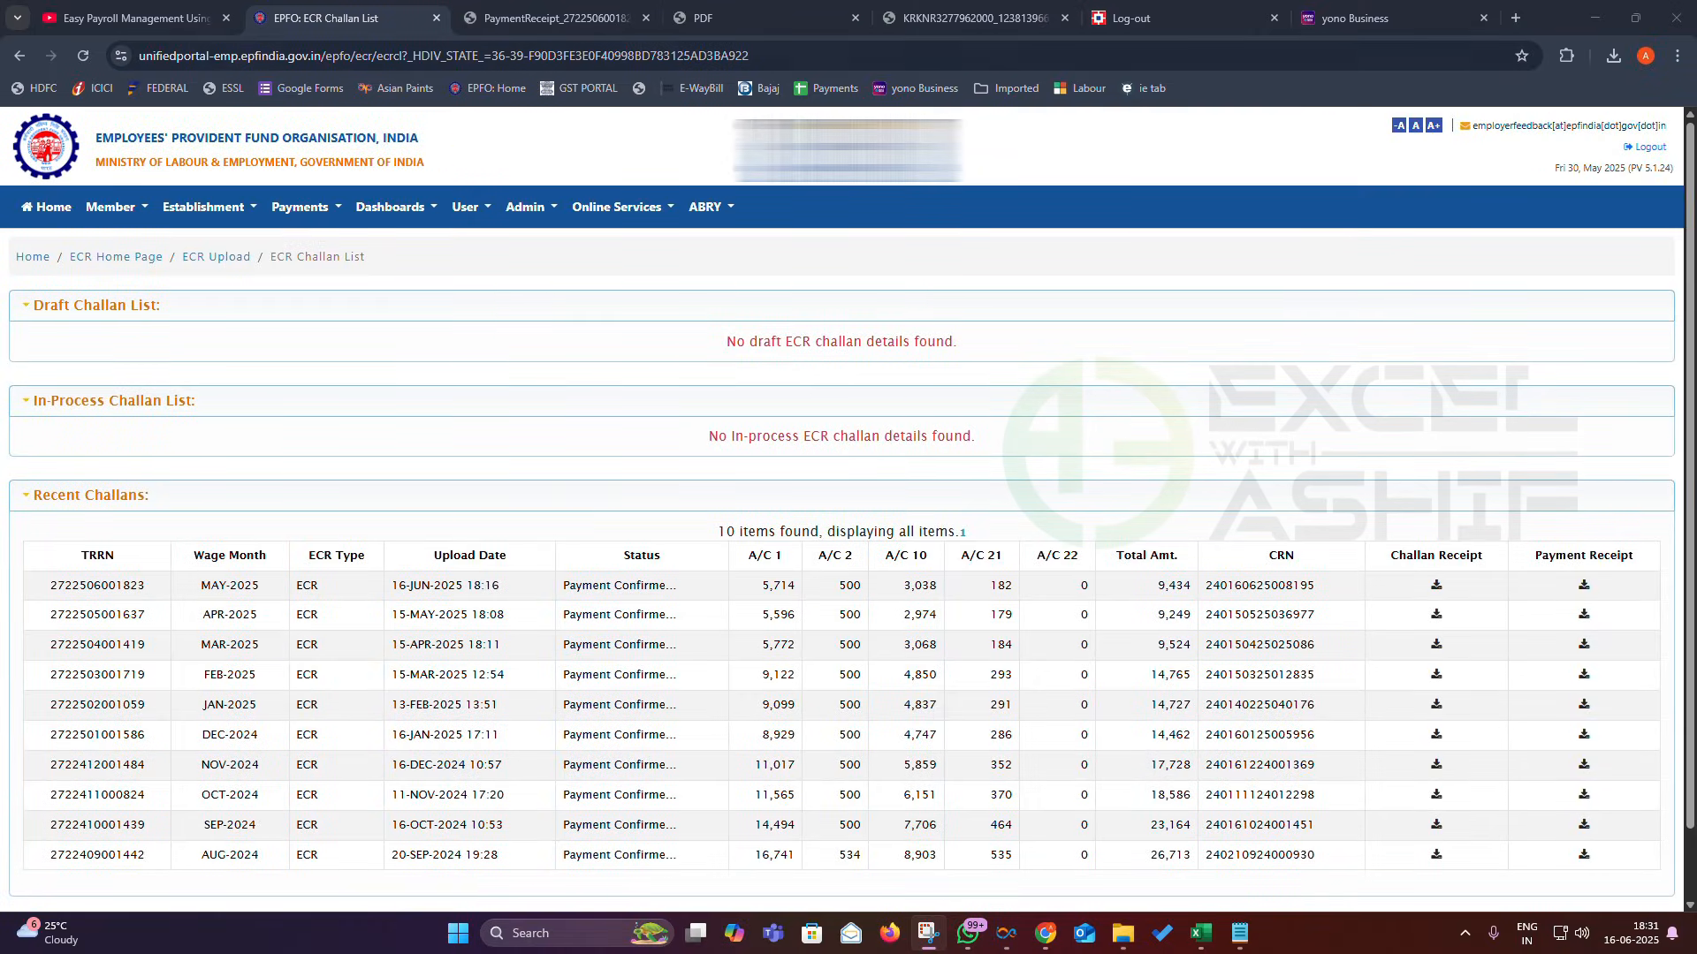
- Download the MAY-2025 challan and payment receipts and open the payment receipt
click(1432, 589)
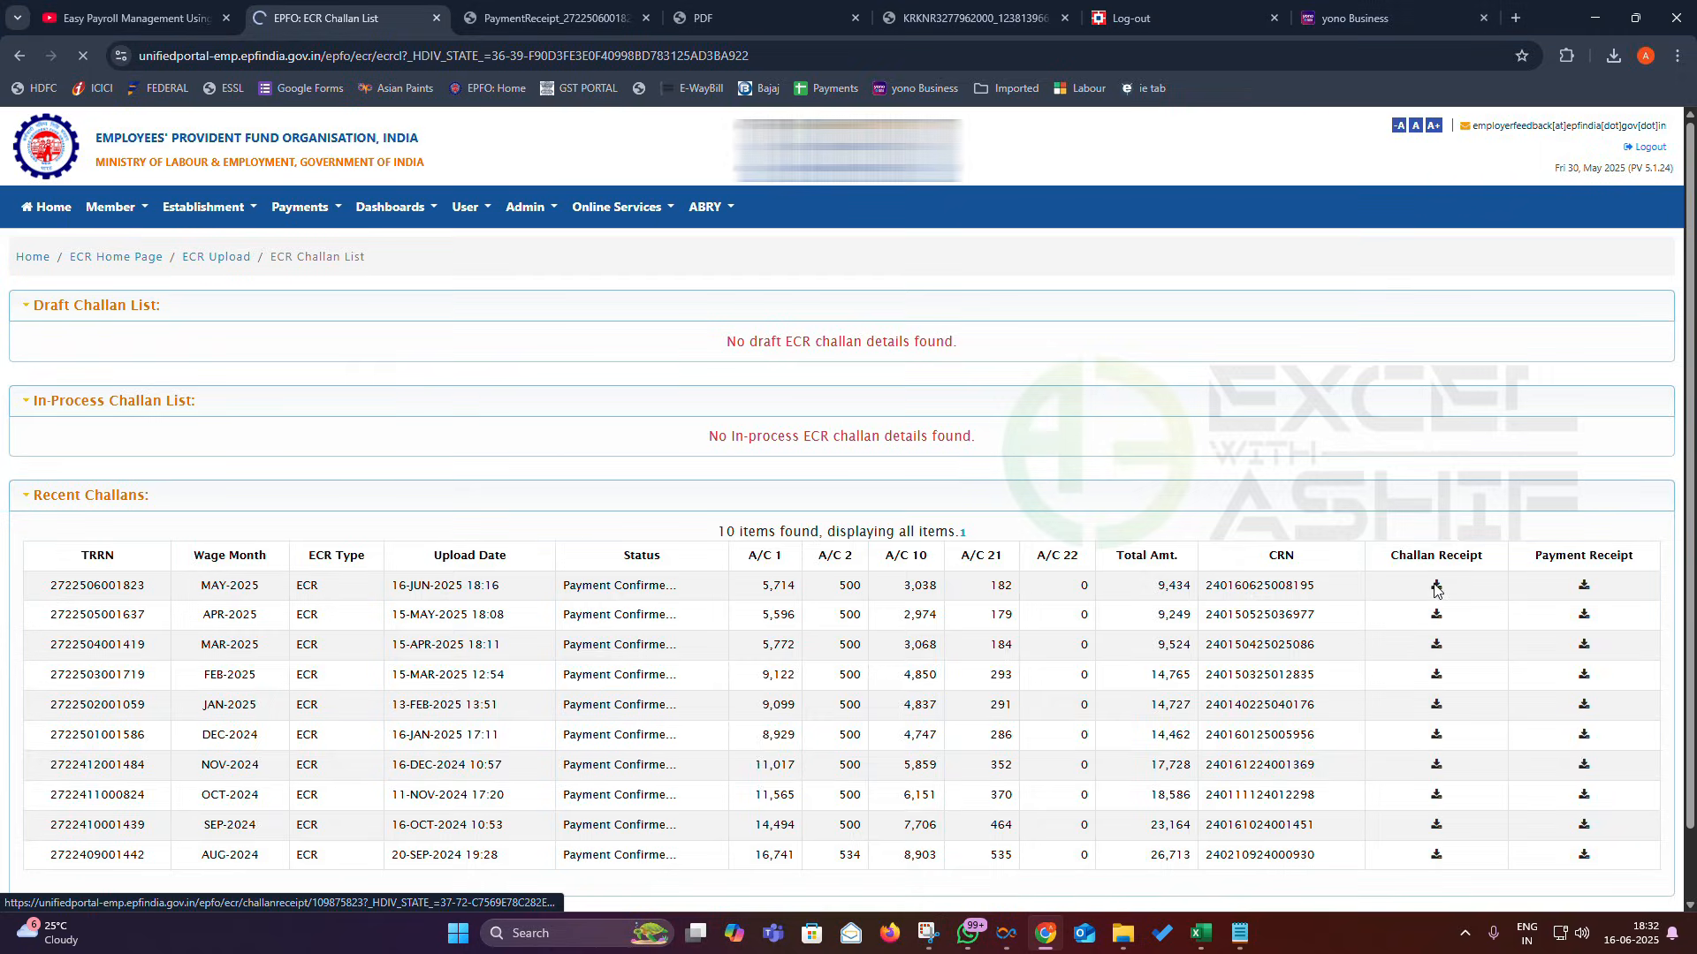
click(1584, 586)
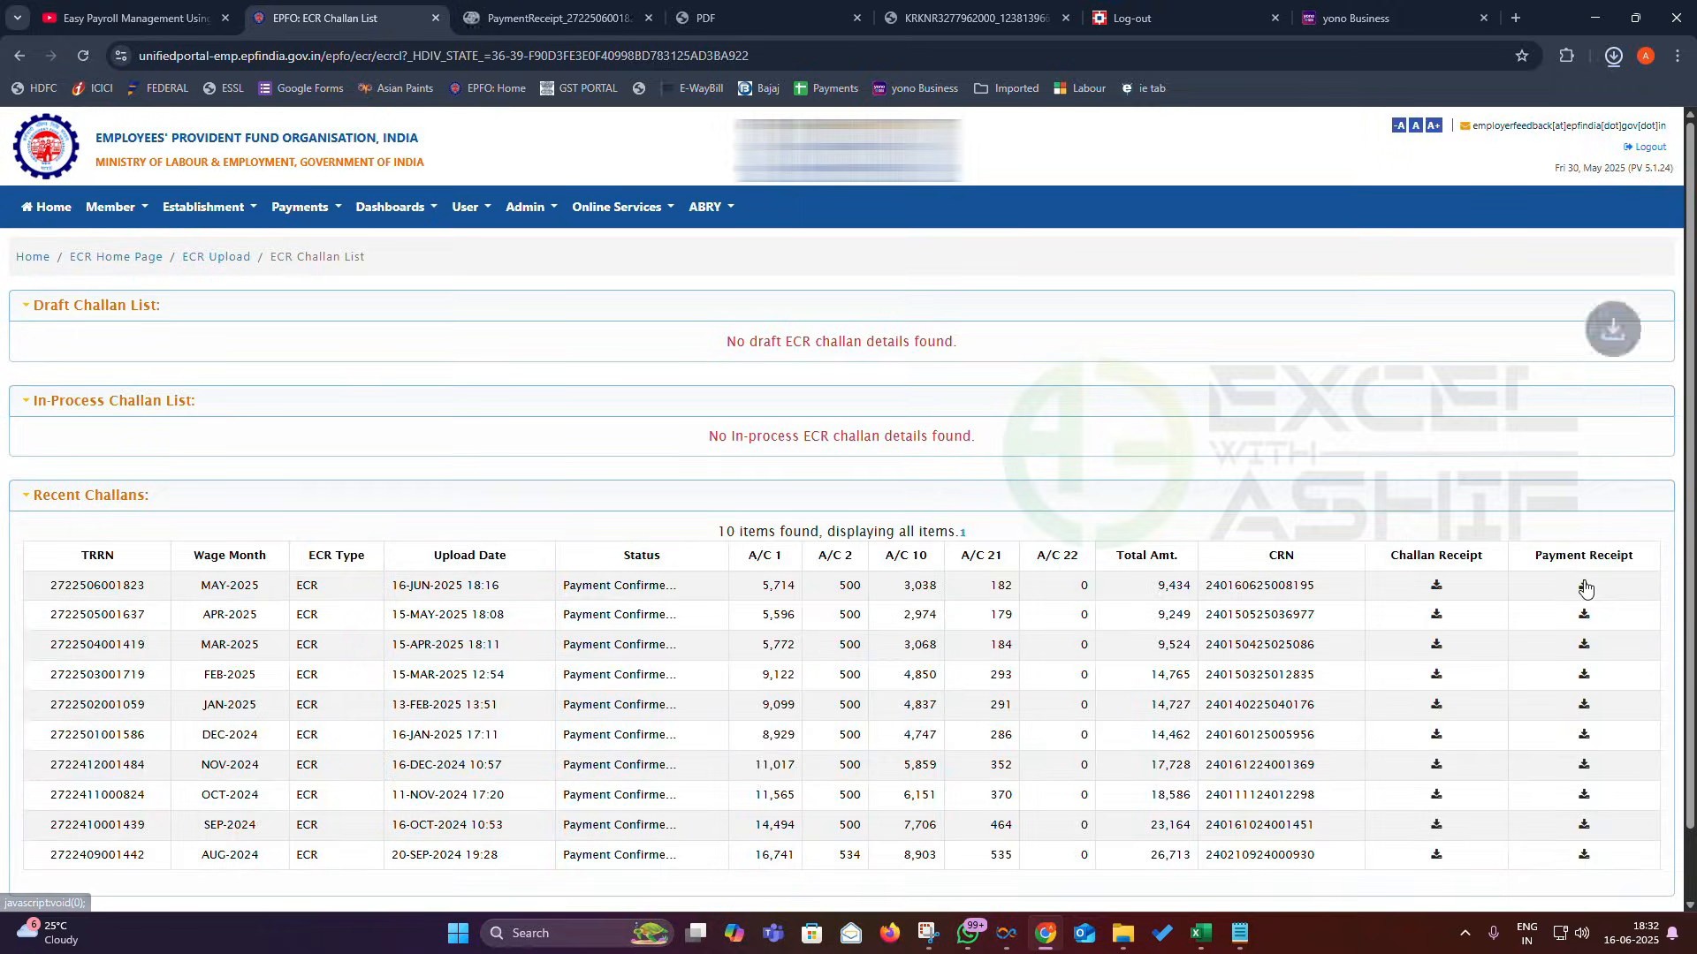
click(1614, 56)
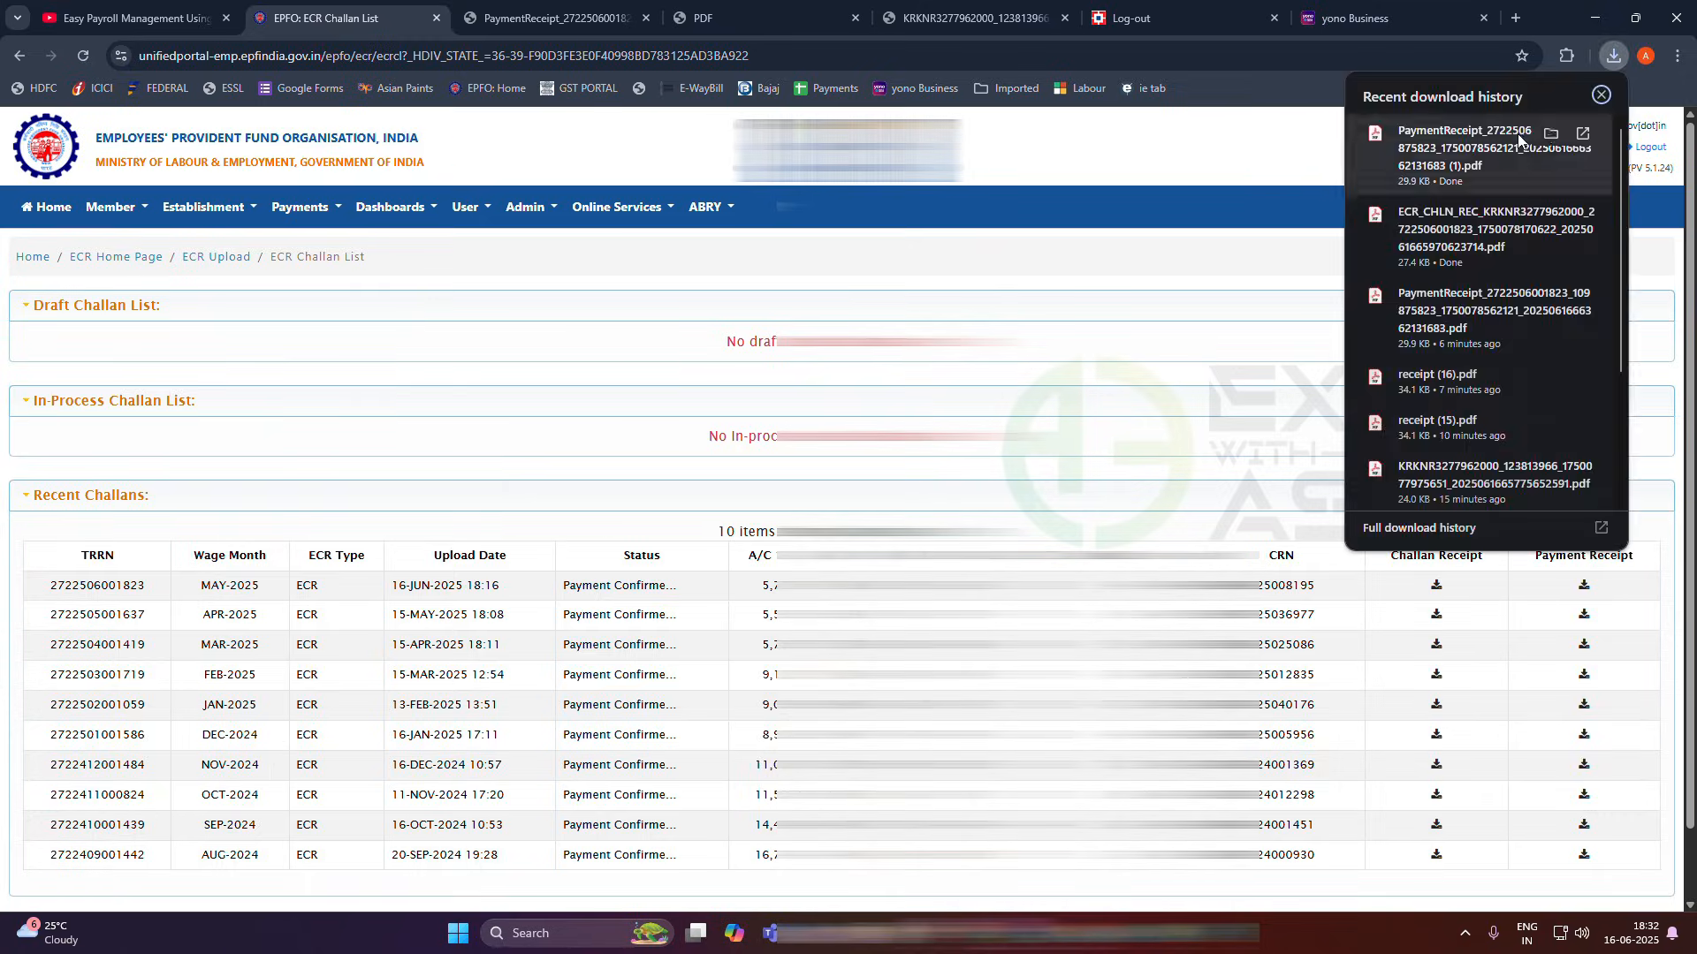
click(1518, 134)
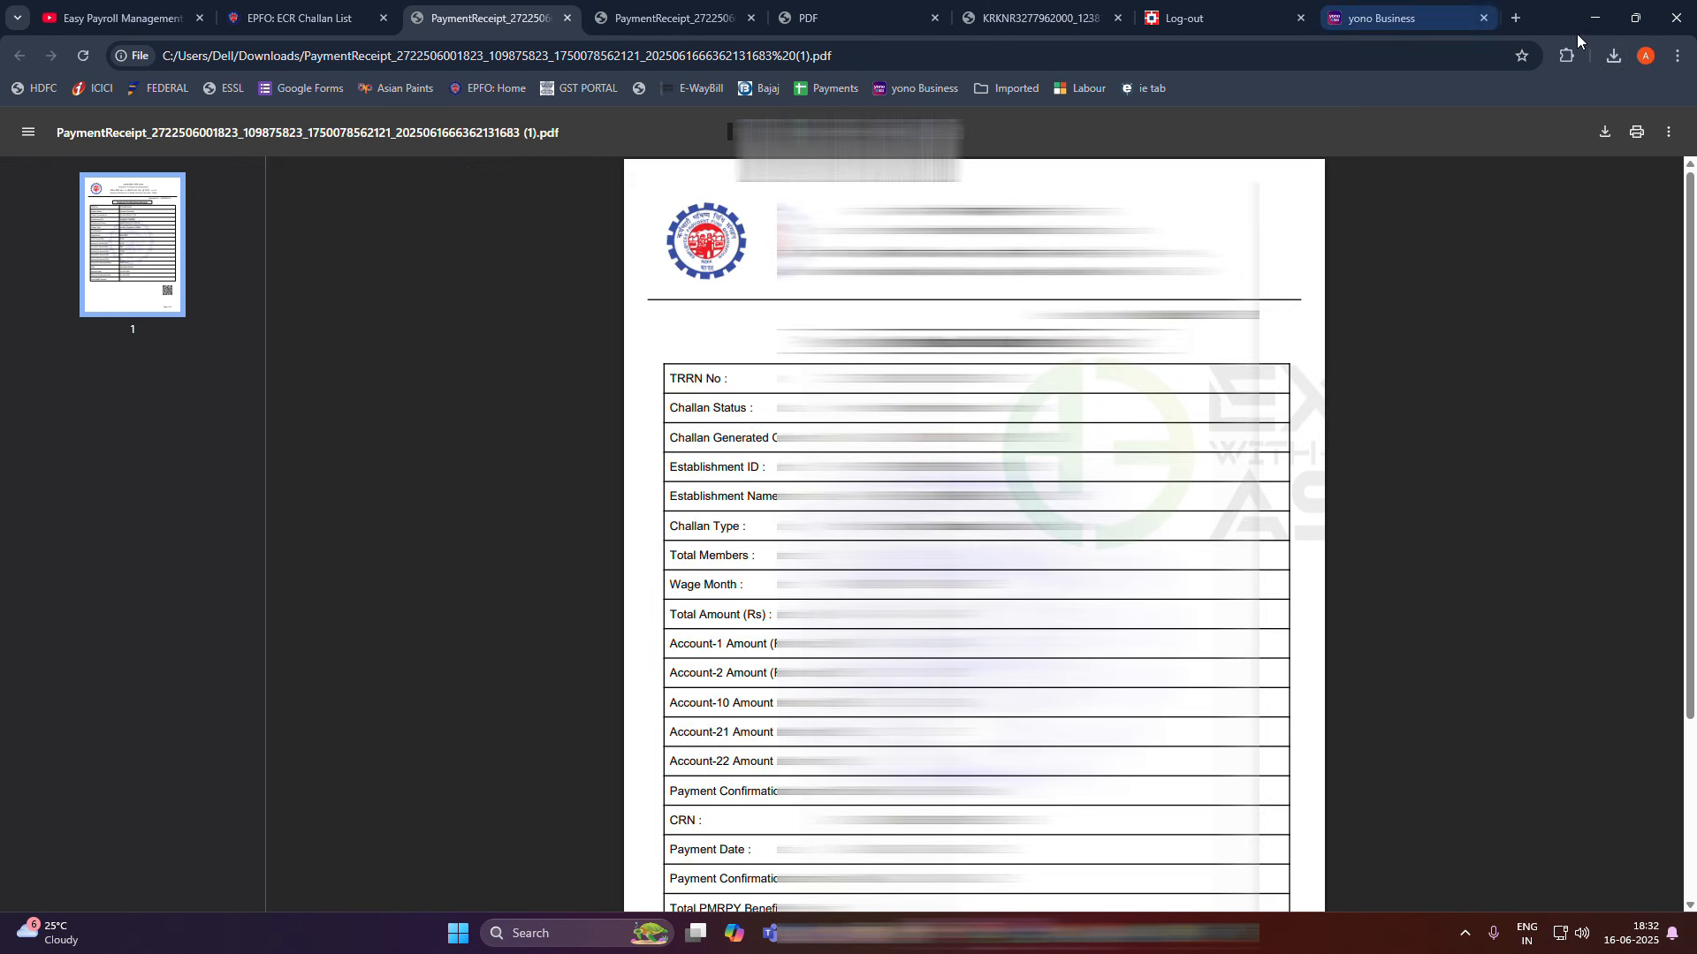
- Open the MAY-2025 challan receipt totalling 9,434, then return to the ECR Challan List
click(1613, 55)
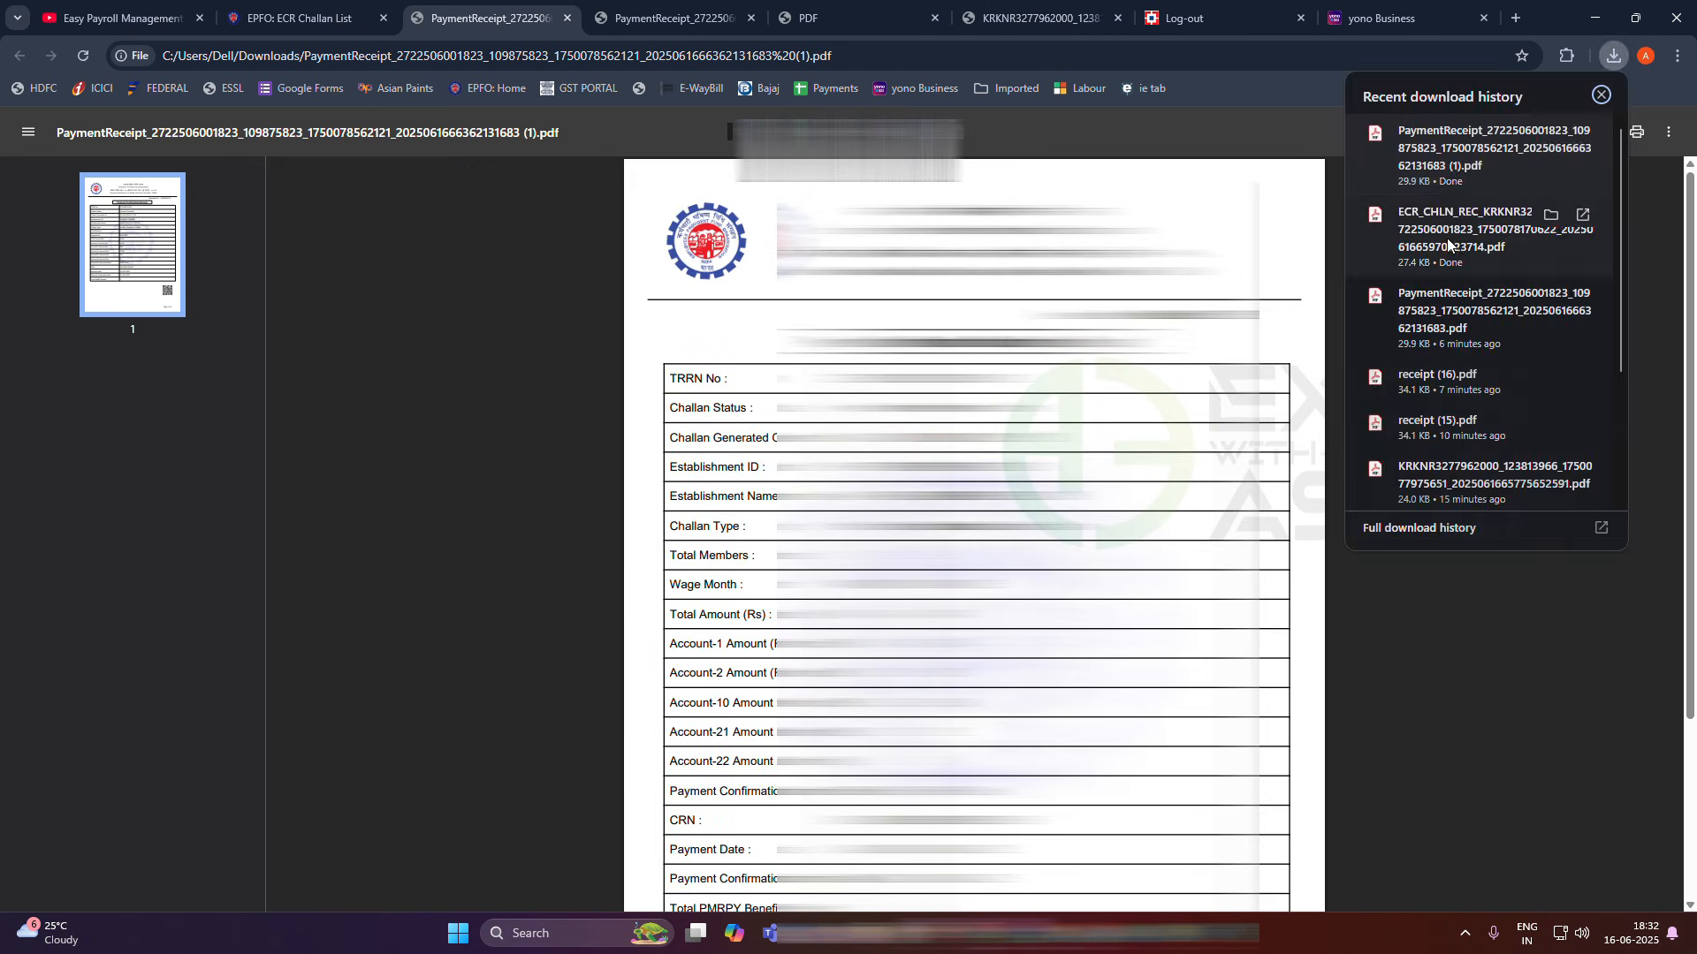
click(1447, 237)
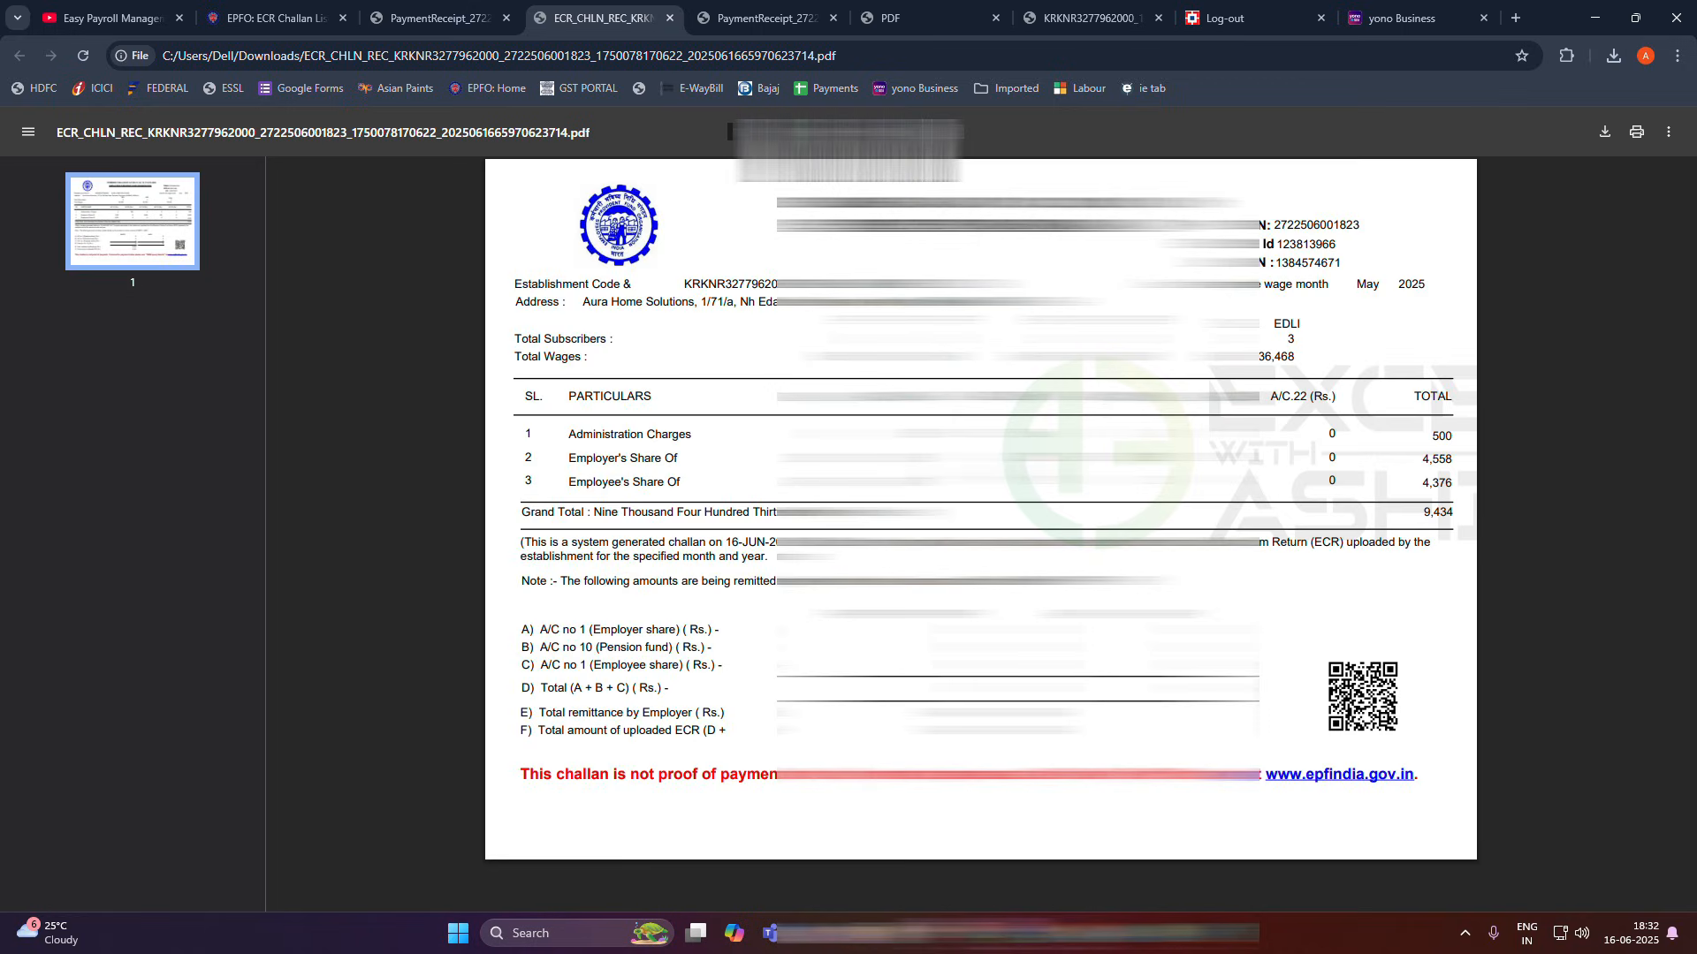
click(440, 28)
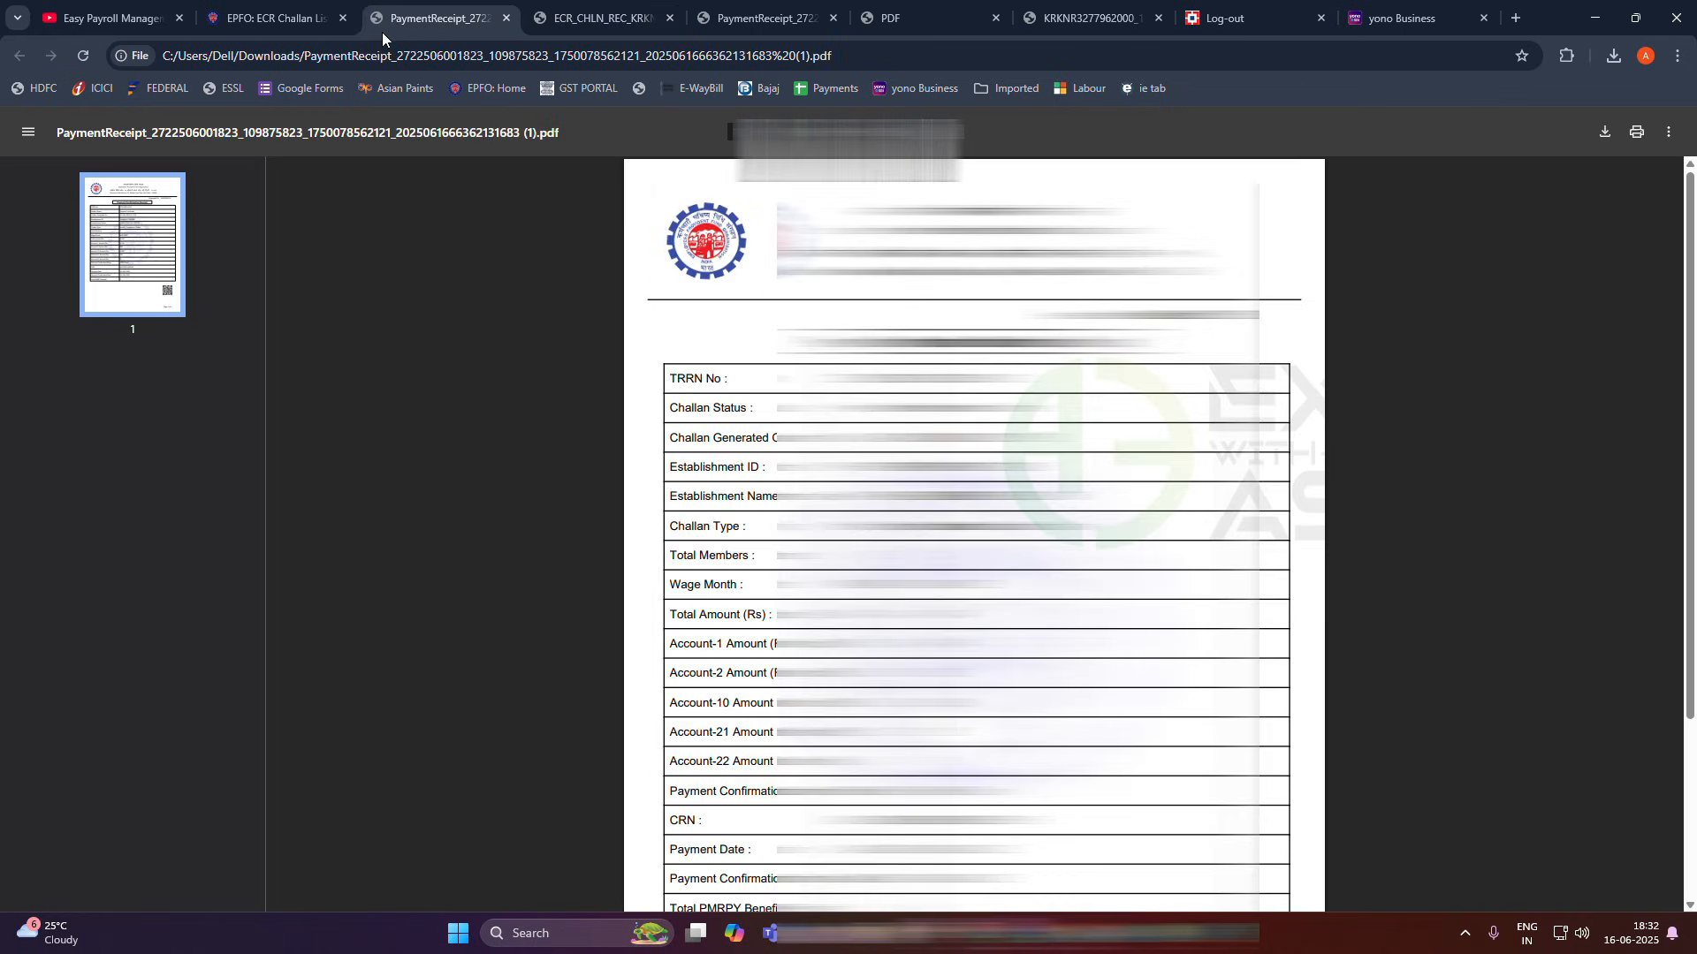
click(314, 24)
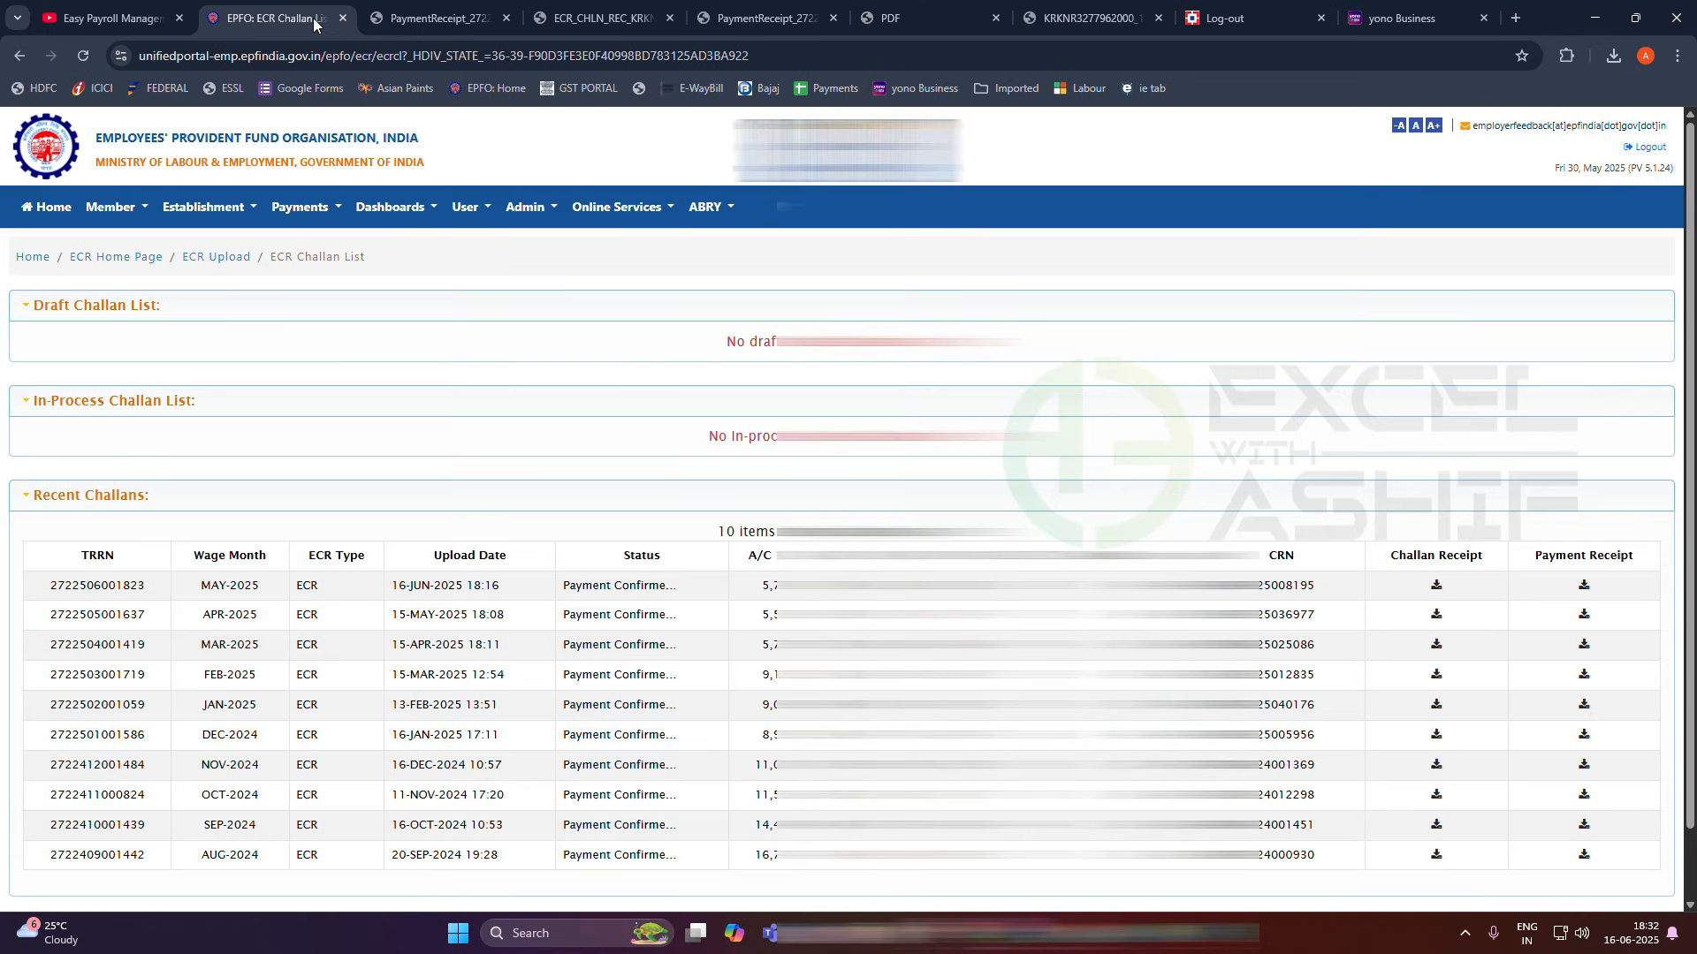